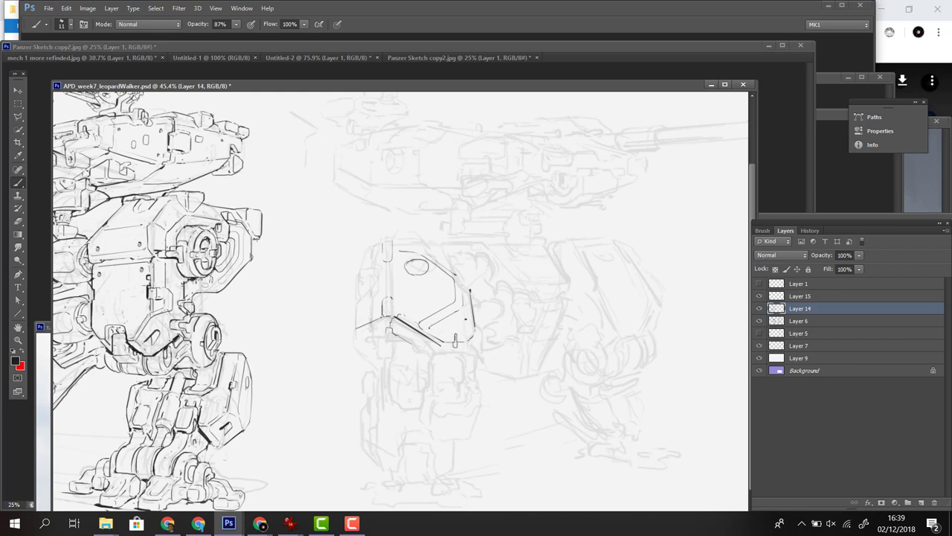
Ink the front edge, lower rim and top contour of the walker's large shoulder armour plate over the rough sketch on Layer 14.
{"action": "left_click_drag", "start_coordinate": [443, 244], "coordinate": [470, 291]}
{"action": "left_click_drag", "start_coordinate": [412, 344], "coordinate": [431, 351]}
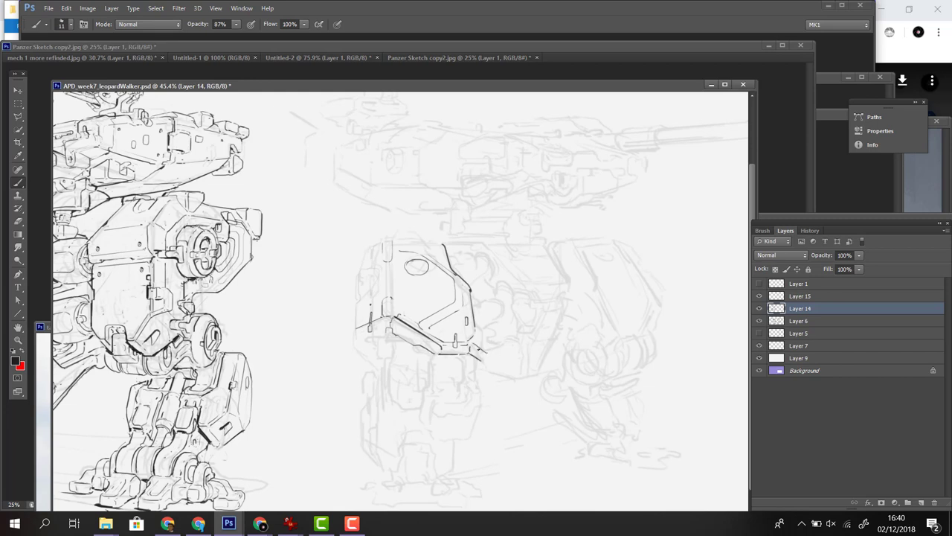
{"action": "key", "text": "e"}
{"action": "key", "text": "b"}
{"action": "mouse_move", "coordinate": [443, 243]}
{"action": "left_mouse_down"}
{"action": "mouse_move", "coordinate": [383, 243]}
{"action": "mouse_move", "coordinate": [413, 239]}
{"action": "left_mouse_up"}
{"action": "key", "text": "e"}
{"action": "key", "text": "b"}
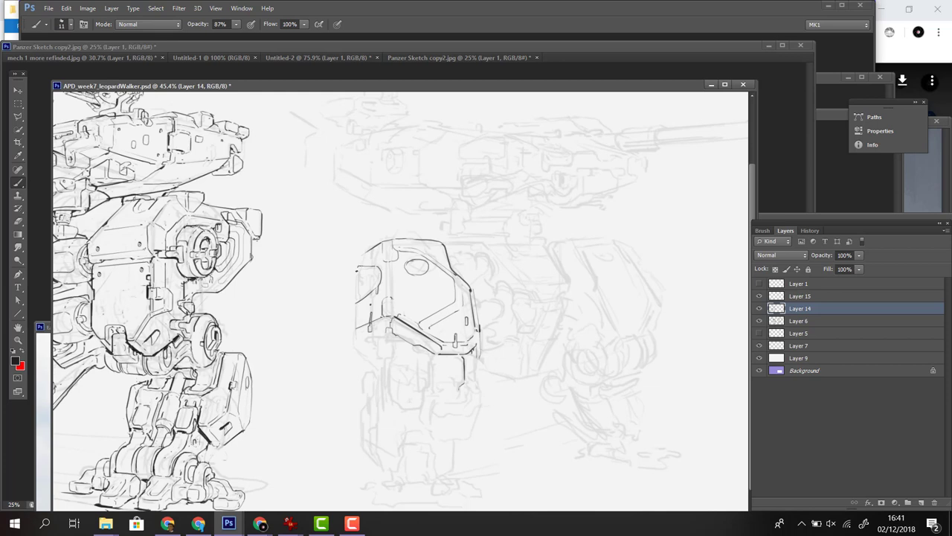
Ink the side panel and rear edge of the shoulder armour, and clean up its lower front corner.
{"action": "mouse_move", "coordinate": [358, 267]}
{"action": "left_mouse_down"}
{"action": "mouse_move", "coordinate": [353, 305]}
{"action": "mouse_move", "coordinate": [365, 361]}
{"action": "mouse_move", "coordinate": [377, 347]}
{"action": "left_mouse_up"}
{"action": "key", "text": "e"}
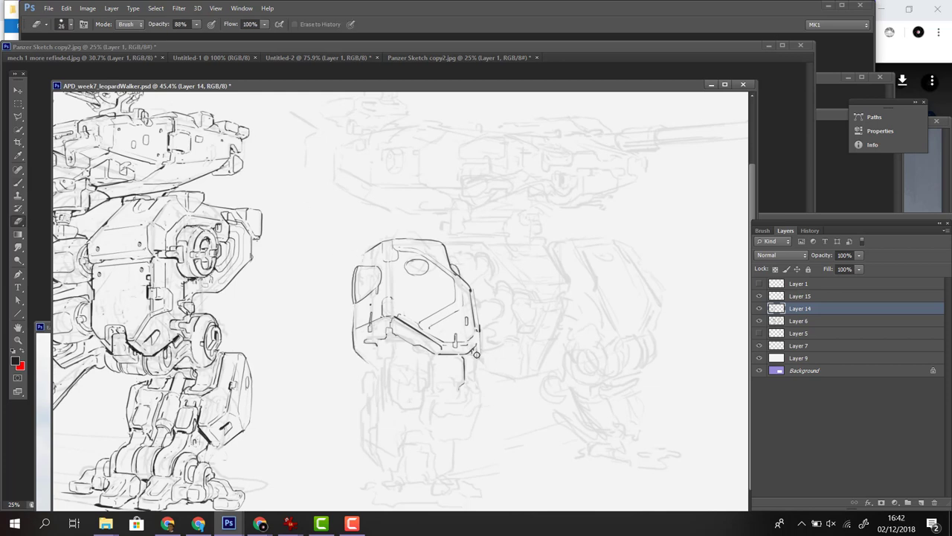
{"action": "left_click_drag", "start_coordinate": [471, 347], "coordinate": [482, 358]}
{"action": "key", "text": "b"}
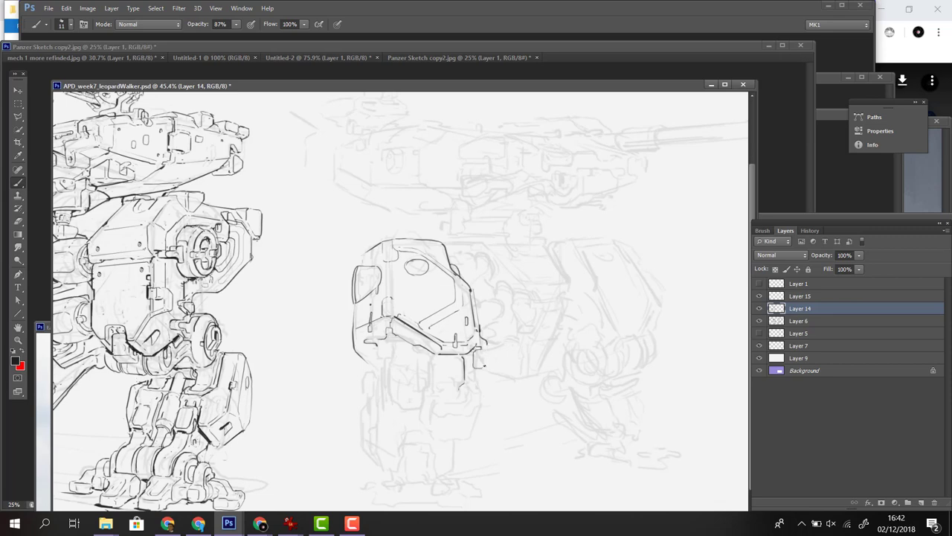
{"action": "mouse_move", "coordinate": [483, 327]}
{"action": "left_mouse_down"}
{"action": "mouse_move", "coordinate": [416, 327]}
{"action": "mouse_move", "coordinate": [566, 324]}
{"action": "left_mouse_up"}
{"action": "left_click_drag", "start_coordinate": [421, 276], "coordinate": [407, 309]}
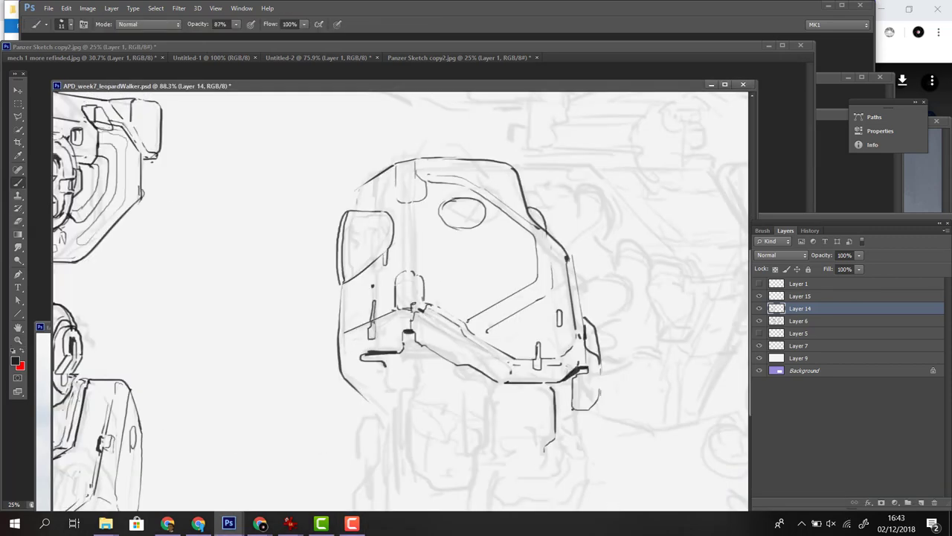
Ink the first leg lines below the shoulder armour and rework the oval emblem on its face.
{"action": "left_click_drag", "start_coordinate": [385, 364], "coordinate": [395, 395]}
{"action": "left_click_drag", "start_coordinate": [466, 385], "coordinate": [468, 401]}
{"action": "key", "text": "e"}
{"action": "mouse_move", "coordinate": [447, 205]}
{"action": "left_mouse_down"}
{"action": "mouse_move", "coordinate": [480, 223]}
{"action": "mouse_move", "coordinate": [466, 201]}
{"action": "left_mouse_up"}
{"action": "key", "text": "b"}
{"action": "key", "text": "ctrl+z"}
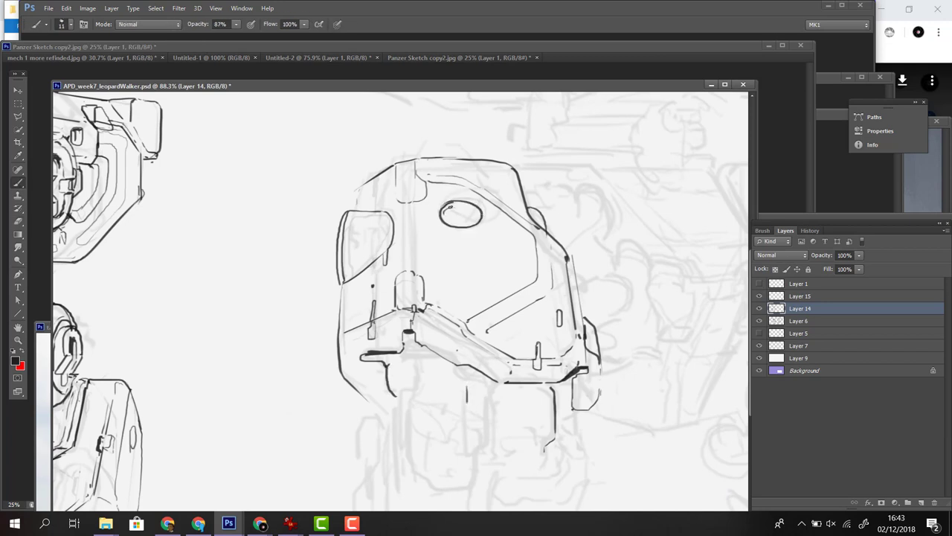
{"action": "key", "text": "e"}
{"action": "key", "text": "b"}
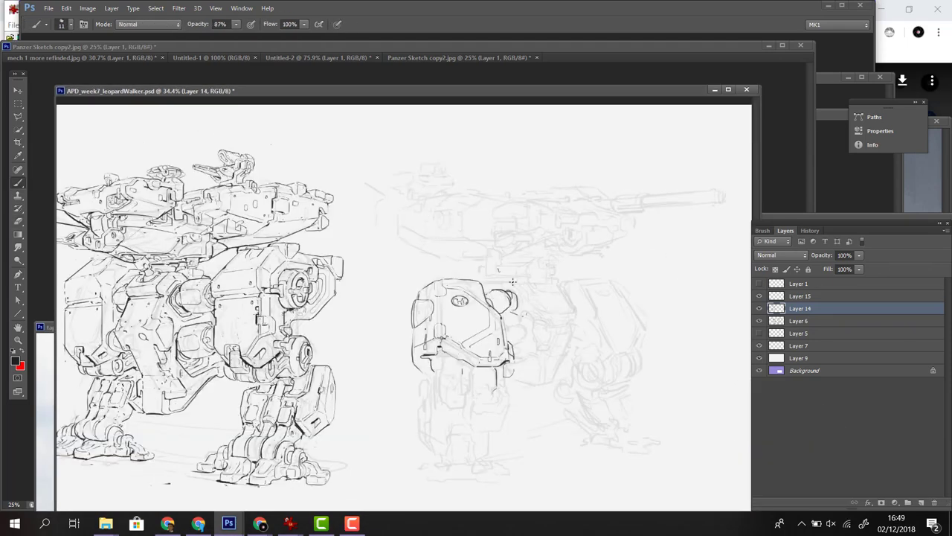
Ink the walker's chest hull and the waist plates beside the shoulder armour, erasing stray lines.
{"action": "mouse_move", "coordinate": [554, 316]}
{"action": "left_mouse_down"}
{"action": "mouse_move", "coordinate": [571, 300]}
{"action": "mouse_move", "coordinate": [531, 283]}
{"action": "mouse_move", "coordinate": [564, 291]}
{"action": "mouse_move", "coordinate": [537, 304]}
{"action": "mouse_move", "coordinate": [566, 301]}
{"action": "mouse_move", "coordinate": [557, 309]}
{"action": "mouse_move", "coordinate": [524, 284]}
{"action": "mouse_move", "coordinate": [538, 309]}
{"action": "mouse_move", "coordinate": [570, 289]}
{"action": "left_mouse_up"}
{"action": "key", "text": "e"}
{"action": "key", "text": "b"}
{"action": "mouse_move", "coordinate": [521, 308]}
{"action": "left_mouse_down"}
{"action": "mouse_move", "coordinate": [557, 335]}
{"action": "mouse_move", "coordinate": [574, 319]}
{"action": "mouse_move", "coordinate": [526, 316]}
{"action": "mouse_move", "coordinate": [542, 340]}
{"action": "mouse_move", "coordinate": [525, 331]}
{"action": "mouse_move", "coordinate": [538, 331]}
{"action": "mouse_move", "coordinate": [534, 372]}
{"action": "mouse_move", "coordinate": [544, 351]}
{"action": "mouse_move", "coordinate": [563, 328]}
{"action": "left_mouse_up"}
{"action": "right_click", "coordinate": [604, 342]}
{"action": "key", "text": "Escape"}
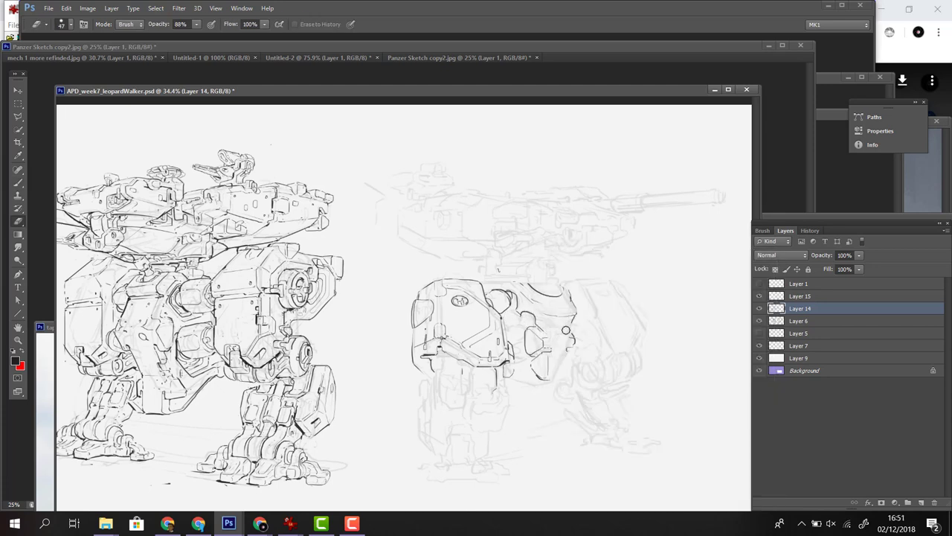
{"action": "key", "text": "e"}
{"action": "key", "text": "b"}
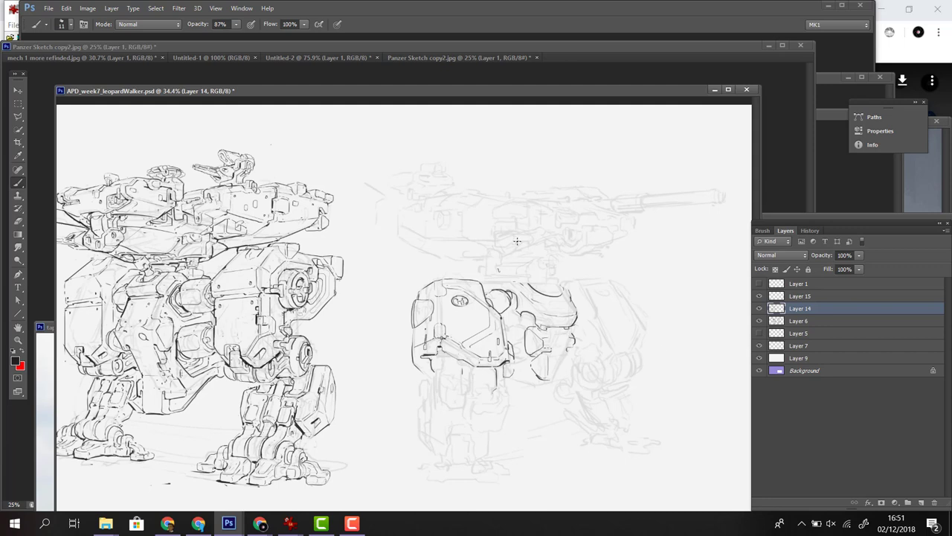
Ink the collar and the small helmet-like head on top of the torso, replacing the trial upright shapes.
{"action": "mouse_move", "coordinate": [540, 280]}
{"action": "left_mouse_down"}
{"action": "mouse_move", "coordinate": [482, 280]}
{"action": "mouse_move", "coordinate": [525, 275]}
{"action": "mouse_move", "coordinate": [516, 275]}
{"action": "mouse_move", "coordinate": [548, 286]}
{"action": "left_mouse_up"}
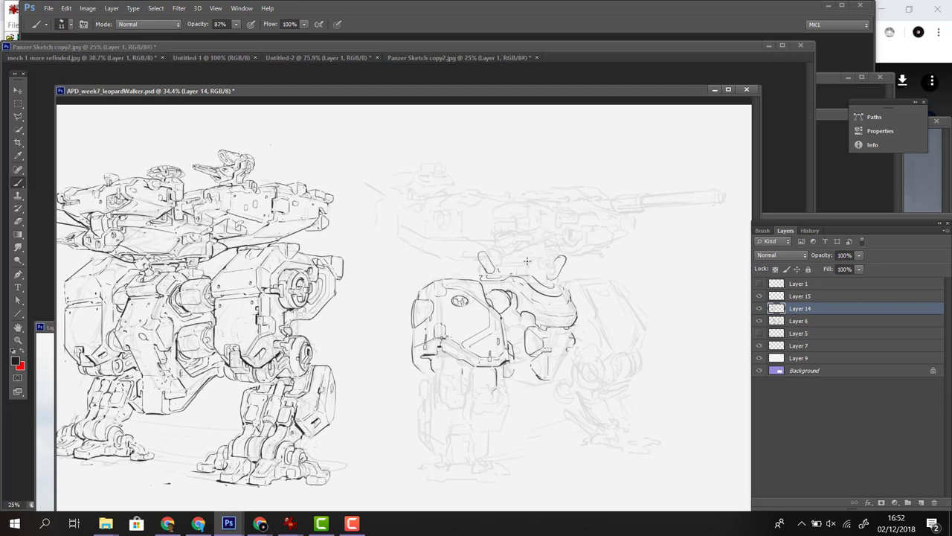
{"action": "key", "text": "e"}
{"action": "key", "text": "b"}
{"action": "mouse_move", "coordinate": [530, 276]}
{"action": "left_mouse_down"}
{"action": "mouse_move", "coordinate": [552, 292]}
{"action": "mouse_move", "coordinate": [555, 272]}
{"action": "mouse_move", "coordinate": [544, 262]}
{"action": "mouse_move", "coordinate": [556, 258]}
{"action": "mouse_move", "coordinate": [558, 268]}
{"action": "mouse_move", "coordinate": [539, 269]}
{"action": "mouse_move", "coordinate": [535, 258]}
{"action": "mouse_move", "coordinate": [521, 270]}
{"action": "mouse_move", "coordinate": [537, 255]}
{"action": "mouse_move", "coordinate": [556, 256]}
{"action": "mouse_move", "coordinate": [551, 285]}
{"action": "left_mouse_up"}
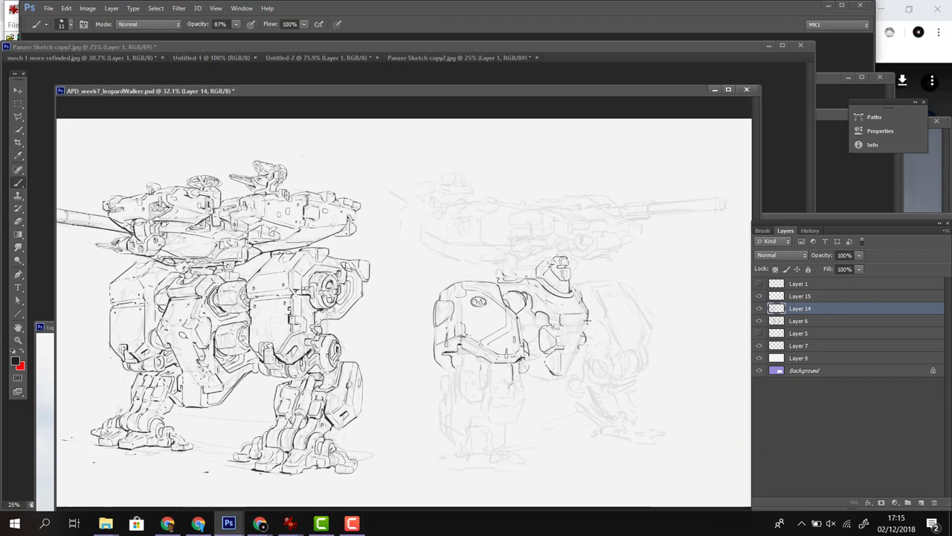
Detail the ball joint, cable housing and lower cylinder between the shoulder armour and the torso.
{"action": "scroll", "coordinate": [613, 259], "scroll_direction": "up", "scroll_amount": 5}
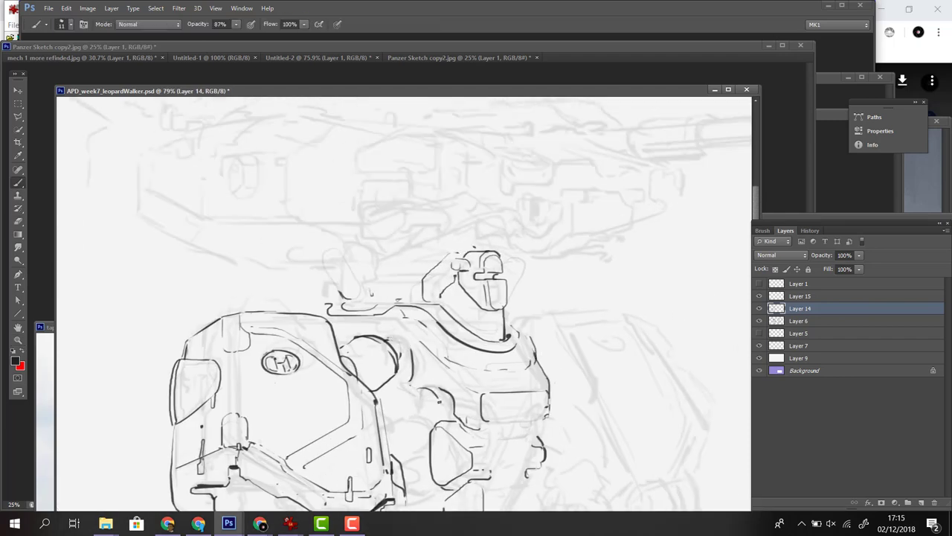
{"action": "left_click_drag", "start_coordinate": [418, 387], "coordinate": [400, 394]}
{"action": "left_click_drag", "start_coordinate": [410, 349], "coordinate": [411, 389]}
{"action": "mouse_move", "coordinate": [383, 335]}
{"action": "left_mouse_down"}
{"action": "mouse_move", "coordinate": [403, 353]}
{"action": "mouse_move", "coordinate": [396, 385]}
{"action": "mouse_move", "coordinate": [402, 410]}
{"action": "left_mouse_up"}
{"action": "mouse_move", "coordinate": [442, 385]}
{"action": "left_mouse_down"}
{"action": "mouse_move", "coordinate": [419, 391]}
{"action": "mouse_move", "coordinate": [385, 333]}
{"action": "mouse_move", "coordinate": [367, 183]}
{"action": "left_mouse_up"}
{"action": "left_click_drag", "start_coordinate": [523, 272], "coordinate": [456, 281]}
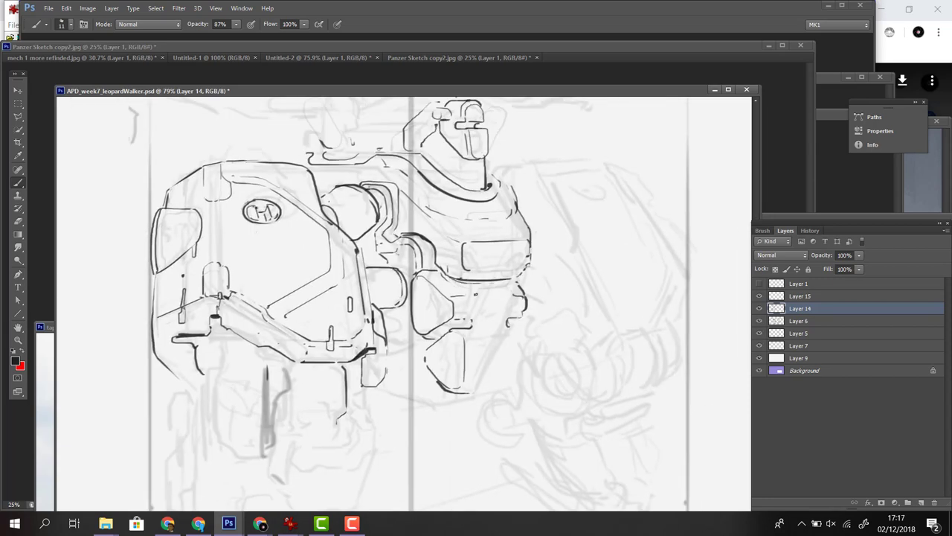
Ink the sides and rounded underside of the lower torso, and start the knee guard's outline on the near leg.
{"action": "left_click_drag", "start_coordinate": [521, 341], "coordinate": [518, 400]}
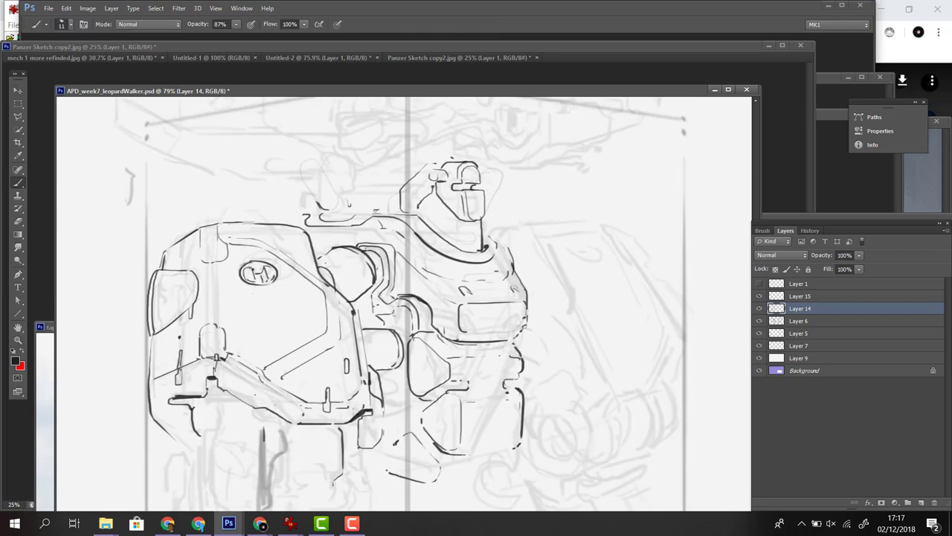
{"action": "left_click_drag", "start_coordinate": [391, 473], "coordinate": [485, 448]}
{"action": "left_click_drag", "start_coordinate": [516, 414], "coordinate": [471, 347]}
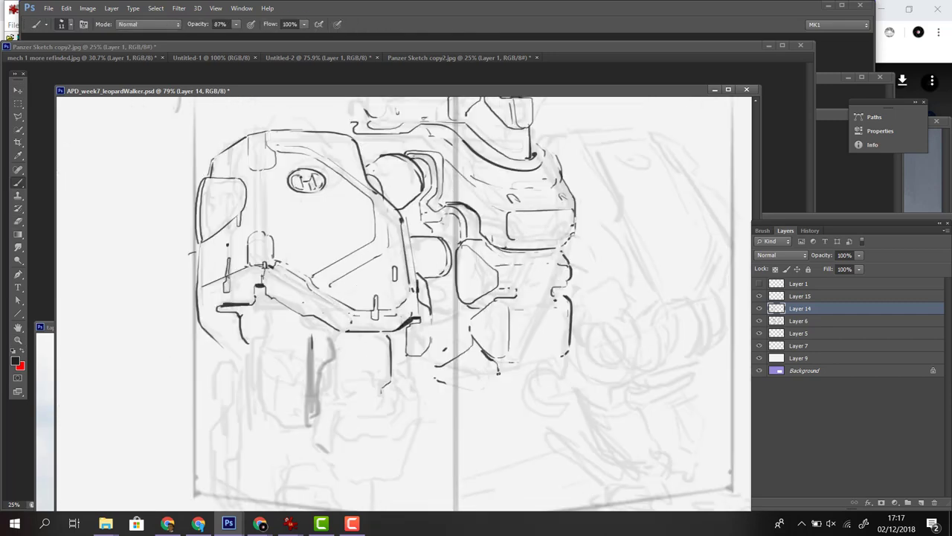
{"action": "left_click_drag", "start_coordinate": [518, 397], "coordinate": [399, 347]}
{"action": "scroll", "coordinate": [560, 336], "scroll_direction": "down", "scroll_amount": 4}
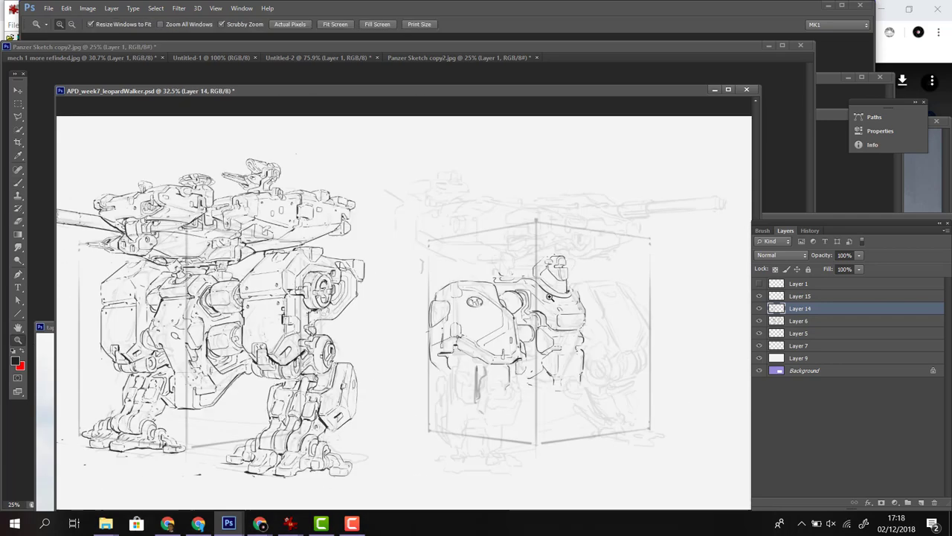
{"action": "mouse_move", "coordinate": [559, 336]}
{"action": "left_mouse_down"}
{"action": "mouse_move", "coordinate": [574, 390]}
{"action": "mouse_move", "coordinate": [581, 384]}
{"action": "mouse_move", "coordinate": [525, 402]}
{"action": "mouse_move", "coordinate": [531, 354]}
{"action": "left_mouse_up"}
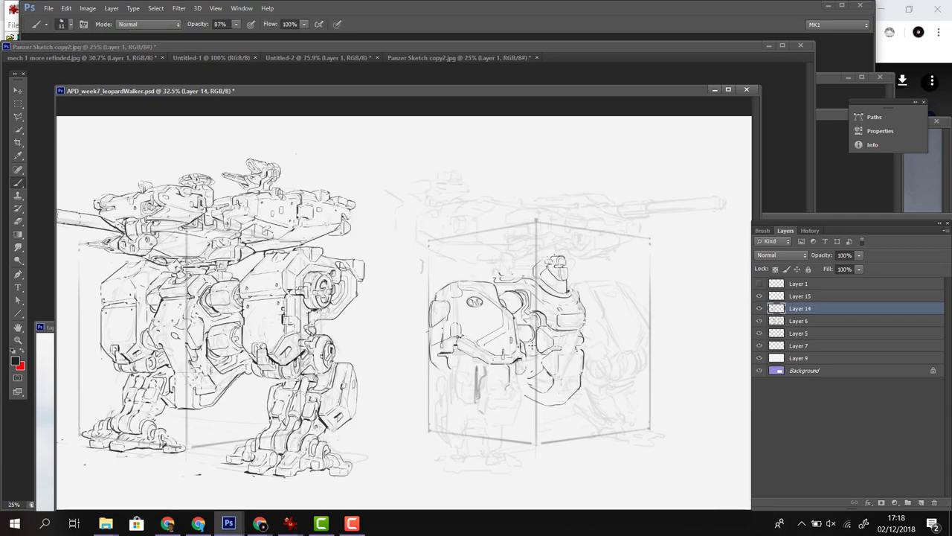
{"action": "mouse_move", "coordinate": [509, 399]}
{"action": "left_mouse_down"}
{"action": "mouse_move", "coordinate": [483, 402]}
{"action": "mouse_move", "coordinate": [498, 415]}
{"action": "mouse_move", "coordinate": [489, 416]}
{"action": "left_mouse_up"}
Reposition the selected head slightly higher above the collar and ink the neck connecting it to the torso.
{"action": "key", "text": "ctrl+t"}
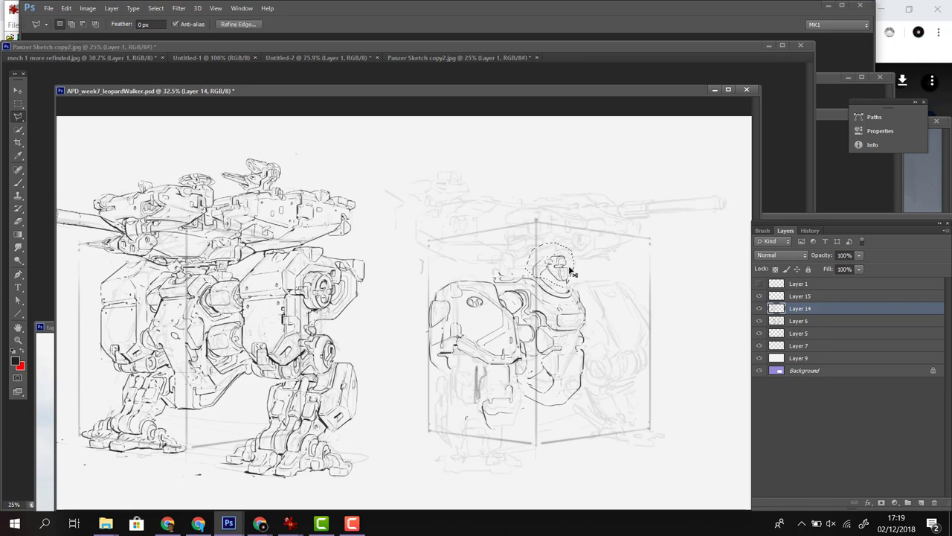
{"action": "left_click_drag", "start_coordinate": [571, 274], "coordinate": [533, 280]}
{"action": "key", "text": "Return"}
{"action": "scroll", "coordinate": [551, 281], "scroll_direction": "up", "scroll_amount": 5}
{"action": "mouse_move", "coordinate": [497, 217]}
{"action": "left_mouse_down"}
{"action": "mouse_move", "coordinate": [480, 231]}
{"action": "mouse_move", "coordinate": [498, 247]}
{"action": "left_mouse_up"}
{"action": "mouse_move", "coordinate": [531, 233]}
{"action": "left_mouse_down"}
{"action": "mouse_move", "coordinate": [544, 265]}
{"action": "mouse_move", "coordinate": [502, 242]}
{"action": "mouse_move", "coordinate": [495, 273]}
{"action": "left_mouse_up"}
{"action": "left_click_drag", "start_coordinate": [481, 233], "coordinate": [470, 246]}
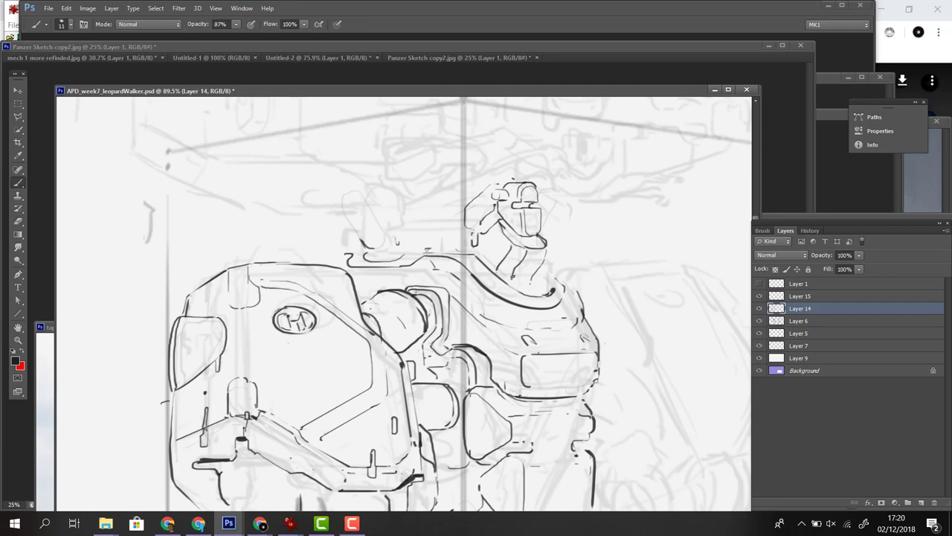
Refine the ink lines of the head, neck and collar.
{"action": "left_click_drag", "start_coordinate": [452, 166], "coordinate": [498, 201]}
{"action": "left_click_drag", "start_coordinate": [545, 248], "coordinate": [535, 262]}
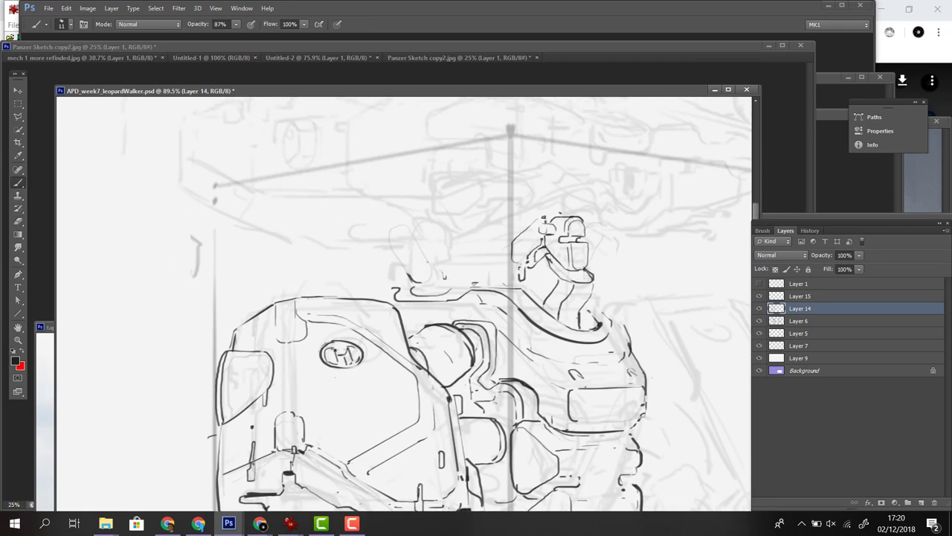
{"action": "mouse_move", "coordinate": [567, 212]}
{"action": "left_mouse_down"}
{"action": "mouse_move", "coordinate": [462, 305]}
{"action": "mouse_move", "coordinate": [445, 211]}
{"action": "left_mouse_up"}
{"action": "mouse_move", "coordinate": [488, 278]}
{"action": "left_mouse_down"}
{"action": "mouse_move", "coordinate": [511, 260]}
{"action": "mouse_move", "coordinate": [552, 269]}
{"action": "mouse_move", "coordinate": [556, 252]}
{"action": "mouse_move", "coordinate": [571, 259]}
{"action": "left_mouse_up"}
{"action": "left_click_drag", "start_coordinate": [534, 277], "coordinate": [560, 256]}
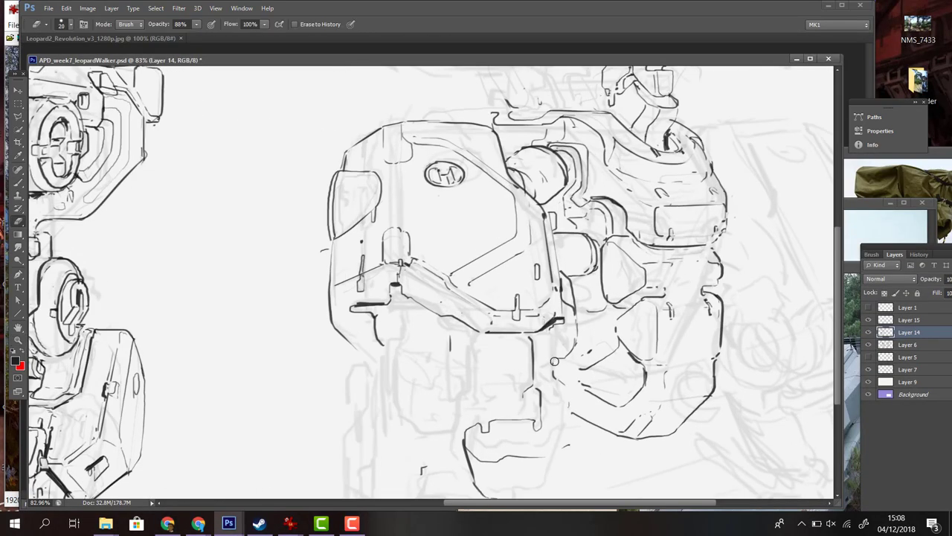
Ink the near leg's thigh plates, vertical strut and knee guard below the shoulder armour with a smaller brush.
{"action": "mouse_move", "coordinate": [569, 376]}
{"action": "left_mouse_down"}
{"action": "mouse_move", "coordinate": [568, 458]}
{"action": "mouse_move", "coordinate": [558, 331]}
{"action": "left_mouse_up"}
{"action": "key", "text": "bracketleft"}
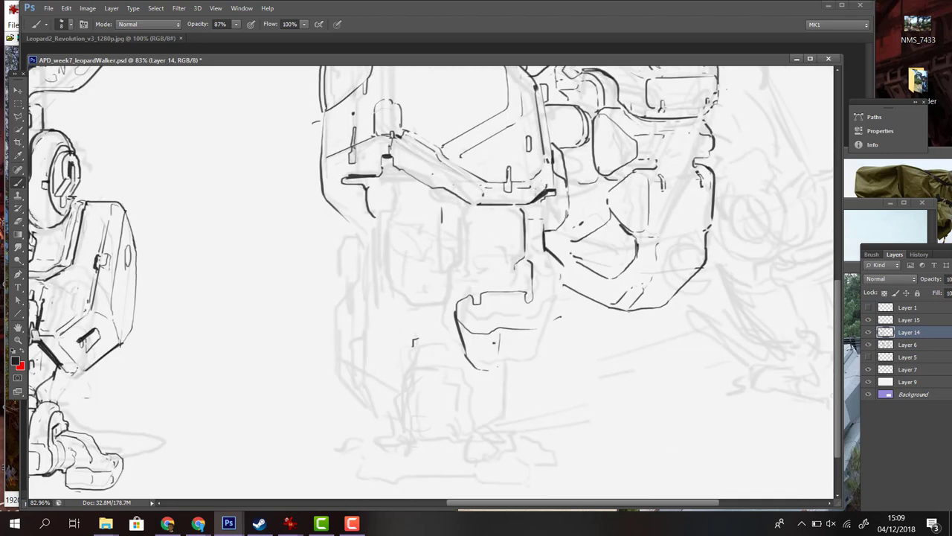
{"action": "left_click_drag", "start_coordinate": [567, 270], "coordinate": [536, 331]}
{"action": "mouse_move", "coordinate": [488, 369]}
{"action": "left_mouse_down"}
{"action": "mouse_move", "coordinate": [556, 336]}
{"action": "mouse_move", "coordinate": [565, 302]}
{"action": "left_mouse_up"}
{"action": "left_click_drag", "start_coordinate": [565, 302], "coordinate": [588, 338]}
{"action": "left_click_drag", "start_coordinate": [488, 238], "coordinate": [487, 315]}
{"action": "mouse_move", "coordinate": [471, 252]}
{"action": "left_mouse_down"}
{"action": "mouse_move", "coordinate": [471, 316]}
{"action": "mouse_move", "coordinate": [472, 256]}
{"action": "left_mouse_up"}
{"action": "mouse_move", "coordinate": [464, 265]}
{"action": "left_mouse_down"}
{"action": "mouse_move", "coordinate": [464, 310]}
{"action": "mouse_move", "coordinate": [428, 340]}
{"action": "mouse_move", "coordinate": [409, 312]}
{"action": "mouse_move", "coordinate": [402, 219]}
{"action": "left_mouse_up"}
{"action": "left_click_drag", "start_coordinate": [409, 309], "coordinate": [400, 223]}
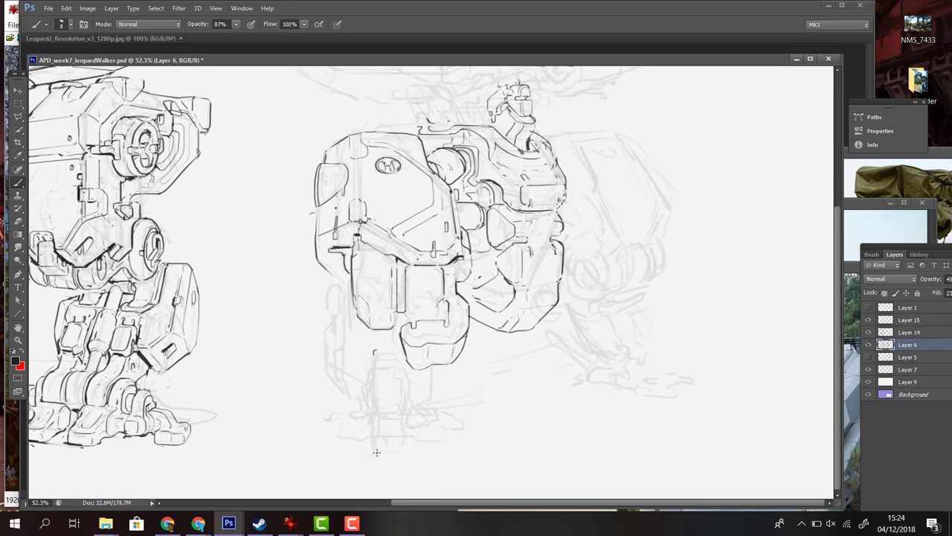
Rough in the near and far lower legs and feet on sketch Layer 6.
{"action": "left_click_drag", "start_coordinate": [371, 451], "coordinate": [367, 439]}
{"action": "scroll", "coordinate": [618, 352], "scroll_direction": "down", "scroll_amount": 5}
{"action": "scroll", "coordinate": [659, 366], "scroll_direction": "up", "scroll_amount": 4}
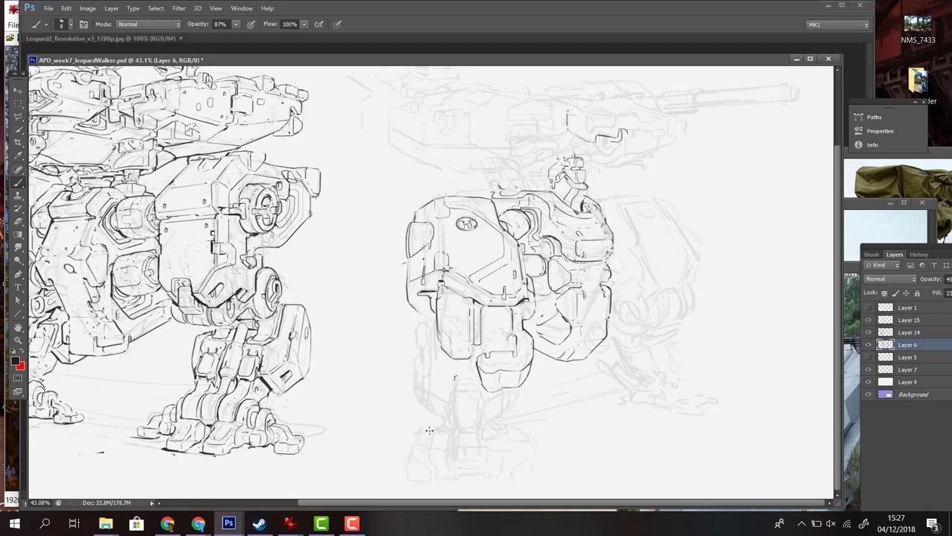
{"action": "left_click_drag", "start_coordinate": [684, 369], "coordinate": [685, 345]}
{"action": "left_click_drag", "start_coordinate": [681, 388], "coordinate": [683, 410]}
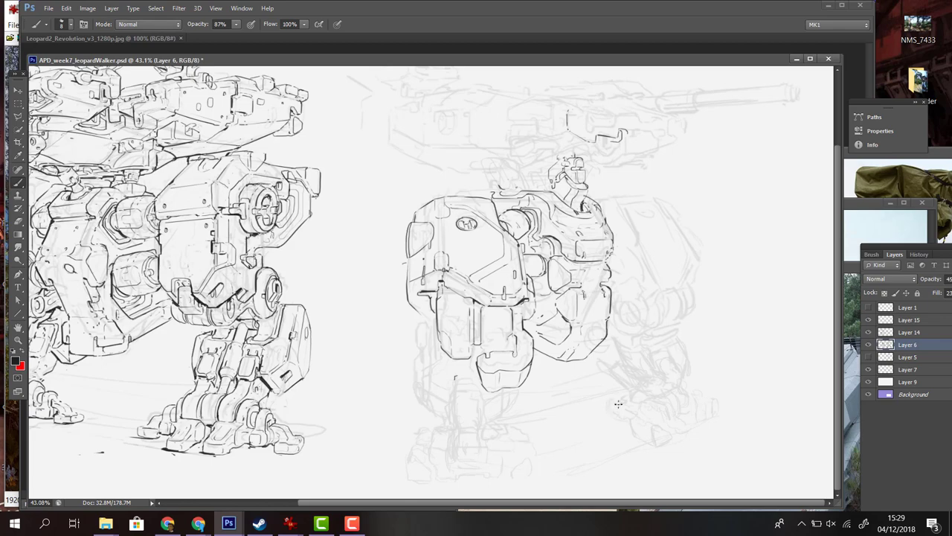
Lasso the whole rough sketch of the second walker on Layer 6 and transform it to sit higher on the canvas.
{"action": "key", "text": "z"}
{"action": "left_click_drag", "start_coordinate": [675, 391], "coordinate": [612, 198]}
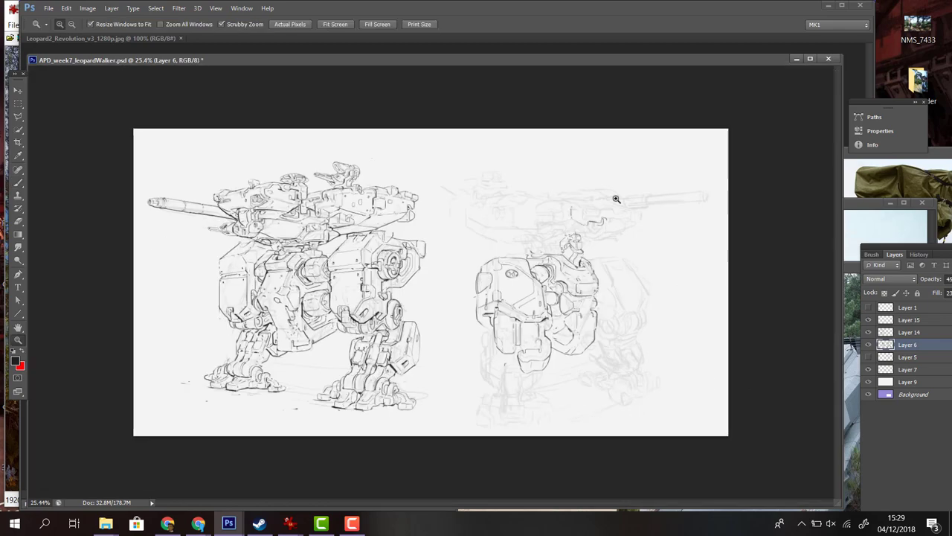
{"action": "left_click_drag", "start_coordinate": [665, 423], "coordinate": [816, 374]}
{"action": "key", "text": "l"}
{"action": "left_click", "coordinate": [443, 138]}
{"action": "left_click", "coordinate": [460, 424]}
{"action": "left_click", "coordinate": [504, 474]}
{"action": "left_click", "coordinate": [764, 440]}
{"action": "double_click", "coordinate": [797, 269]}
{"action": "key", "text": "ctrl+t"}
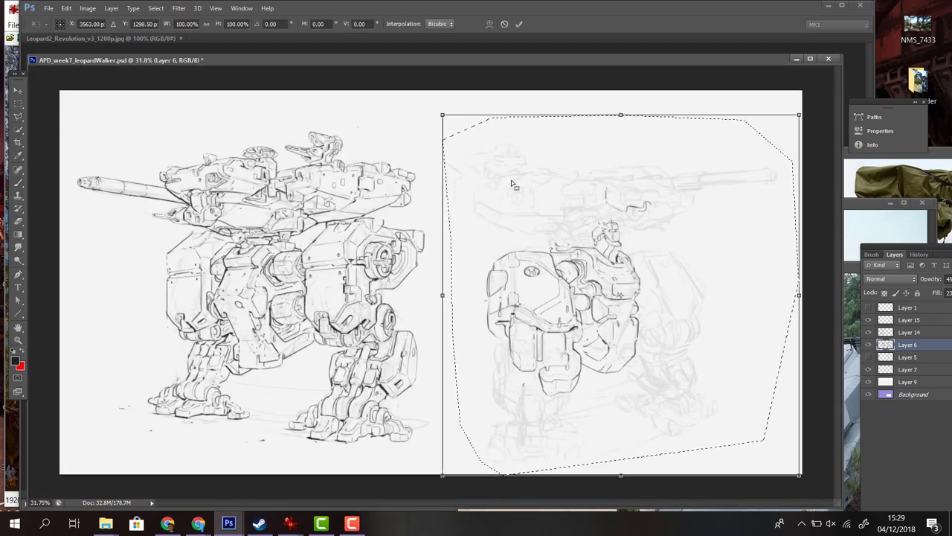
{"action": "key", "text": "Return"}
{"action": "key", "text": "ctrl+d"}
Lasso the second walker's inked lines on Layer 14 and nudge them up to match the moved sketch.
{"action": "left_click", "coordinate": [520, 140]}
{"action": "left_click", "coordinate": [463, 331]}
{"action": "left_click", "coordinate": [499, 422]}
{"action": "left_click", "coordinate": [576, 429]}
{"action": "double_click", "coordinate": [595, 159]}
{"action": "key", "text": "ctrl+t"}
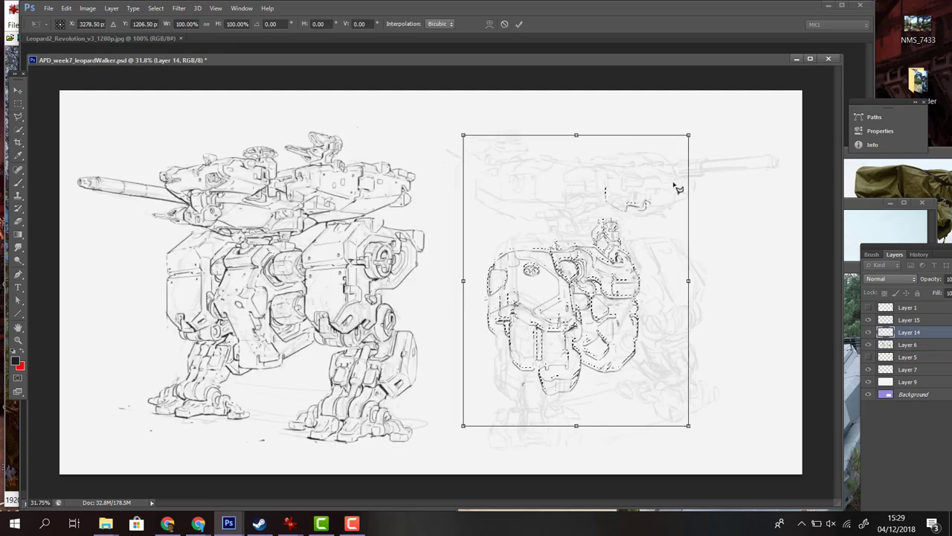
{"action": "key", "text": "shift+Up"}
{"action": "key", "text": "shift+Up"}
{"action": "key", "text": "shift+Up"}
{"action": "key", "text": "shift+Up"}
{"action": "key", "text": "shift+Up"}
{"action": "key", "text": "shift+Up"}
{"action": "key", "text": "Return"}
{"action": "key", "text": "ctrl+d"}
Merge Layer 15 with the inked Layer 14 below it.
{"action": "key", "text": "b"}
{"action": "key", "text": "alt+]"}
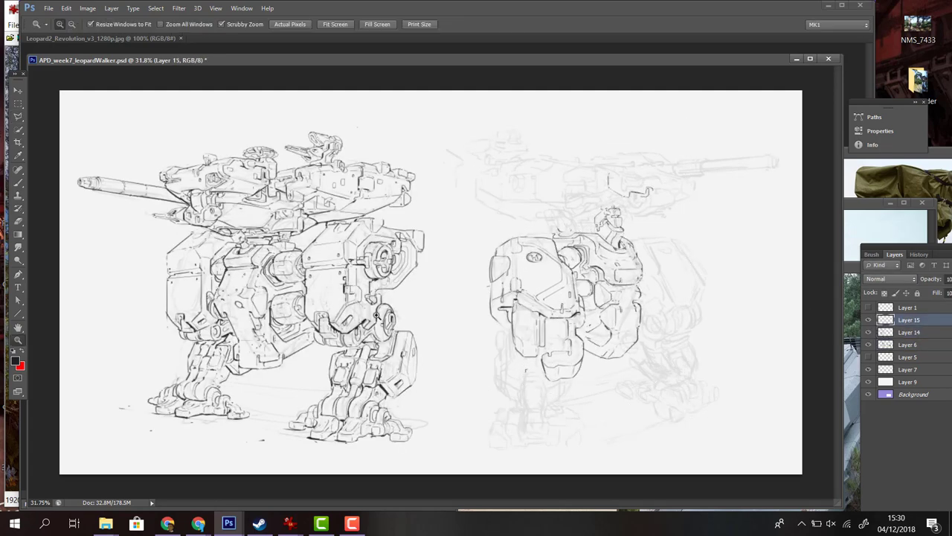
{"action": "left_click_drag", "start_coordinate": [604, 341], "coordinate": [655, 341]}
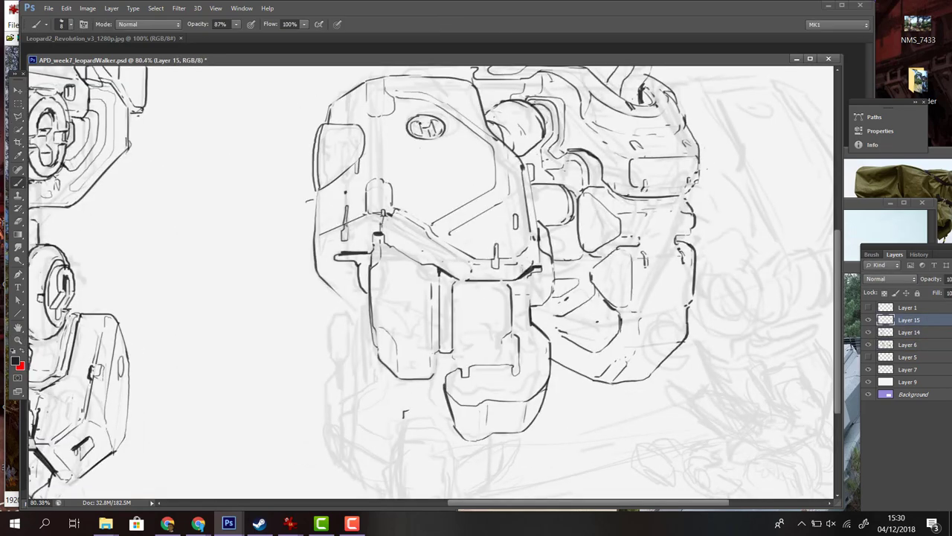
{"action": "key", "text": "ctrl+e"}
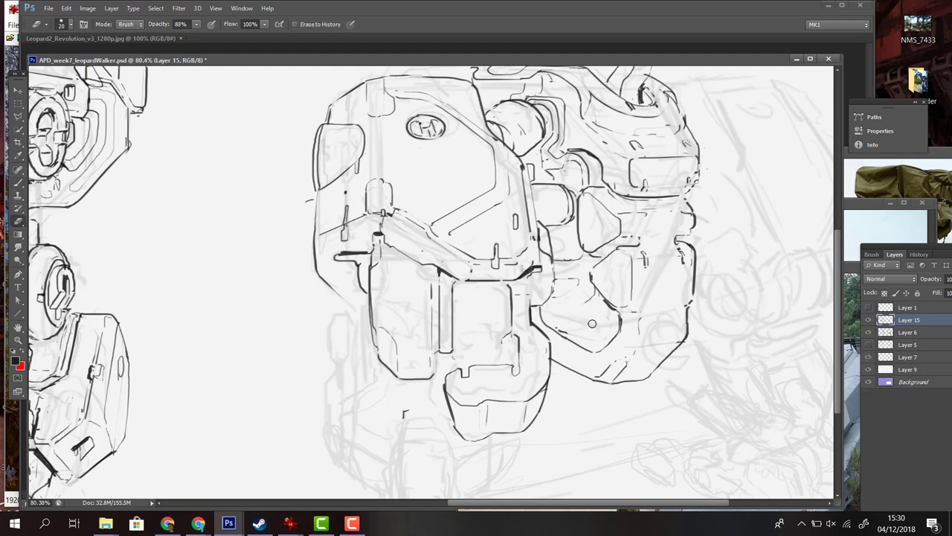
Erase the old lines in the lower torso's recess and ink layered inner mechanical detail there.
{"action": "left_click_drag", "start_coordinate": [615, 306], "coordinate": [599, 332]}
{"action": "mouse_move", "coordinate": [584, 309]}
{"action": "left_mouse_down"}
{"action": "mouse_move", "coordinate": [561, 325]}
{"action": "mouse_move", "coordinate": [582, 322]}
{"action": "left_mouse_up"}
{"action": "mouse_move", "coordinate": [557, 274]}
{"action": "left_mouse_down"}
{"action": "mouse_move", "coordinate": [562, 309]}
{"action": "mouse_move", "coordinate": [586, 309]}
{"action": "mouse_move", "coordinate": [564, 306]}
{"action": "left_mouse_up"}
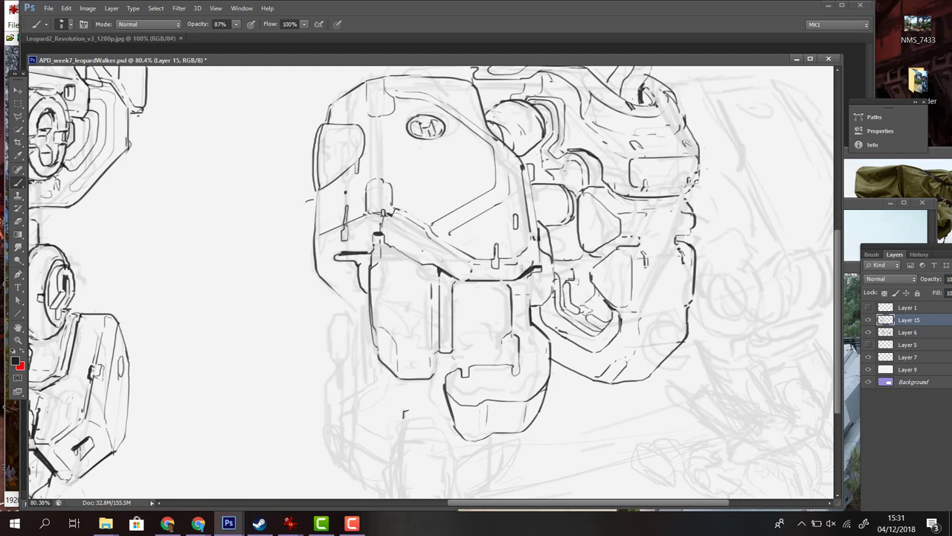
{"action": "key", "text": "ctrl+z"}
{"action": "left_click_drag", "start_coordinate": [582, 269], "coordinate": [613, 311]}
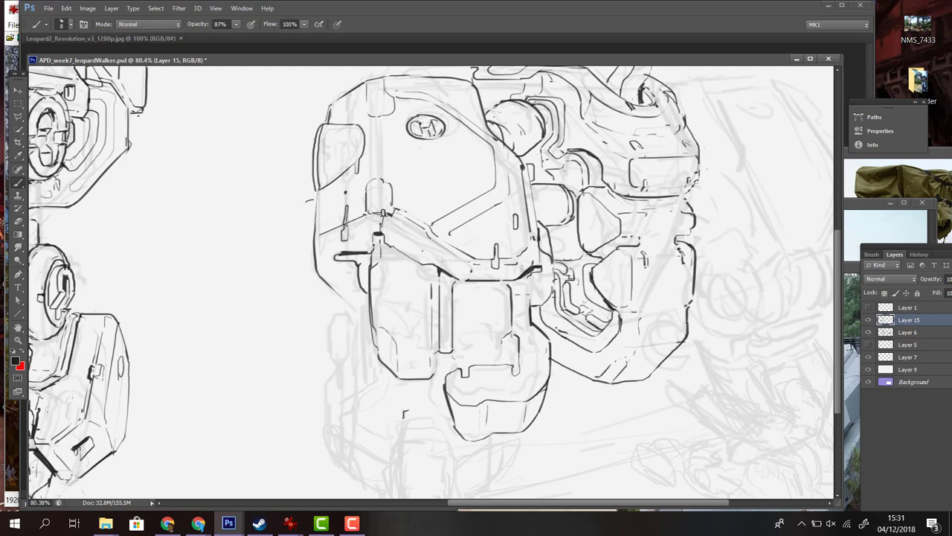
Ink the turret mount behind the shoulder armour, erasing and redrawing its curved supports.
{"action": "left_click_drag", "start_coordinate": [446, 260], "coordinate": [467, 398]}
{"action": "left_click_drag", "start_coordinate": [527, 168], "coordinate": [560, 200]}
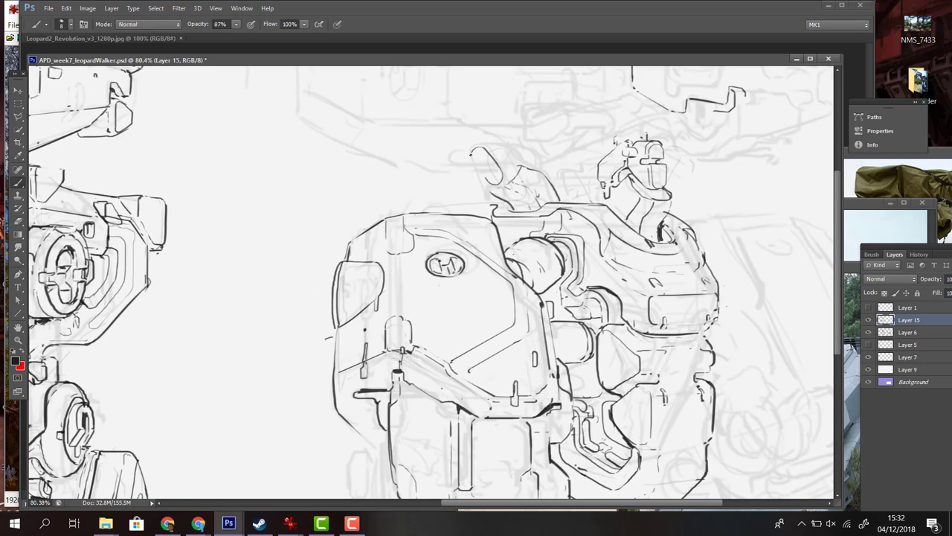
{"action": "mouse_move", "coordinate": [578, 164]}
{"action": "left_mouse_down"}
{"action": "mouse_move", "coordinate": [596, 222]}
{"action": "mouse_move", "coordinate": [536, 250]}
{"action": "mouse_move", "coordinate": [522, 269]}
{"action": "left_mouse_up"}
{"action": "key", "text": "e"}
{"action": "key", "text": "b"}
{"action": "mouse_move", "coordinate": [570, 240]}
{"action": "left_mouse_down"}
{"action": "mouse_move", "coordinate": [551, 271]}
{"action": "mouse_move", "coordinate": [517, 275]}
{"action": "left_mouse_up"}
{"action": "key", "text": "e"}
{"action": "key", "text": "b"}
{"action": "left_click_drag", "start_coordinate": [500, 229], "coordinate": [526, 267]}
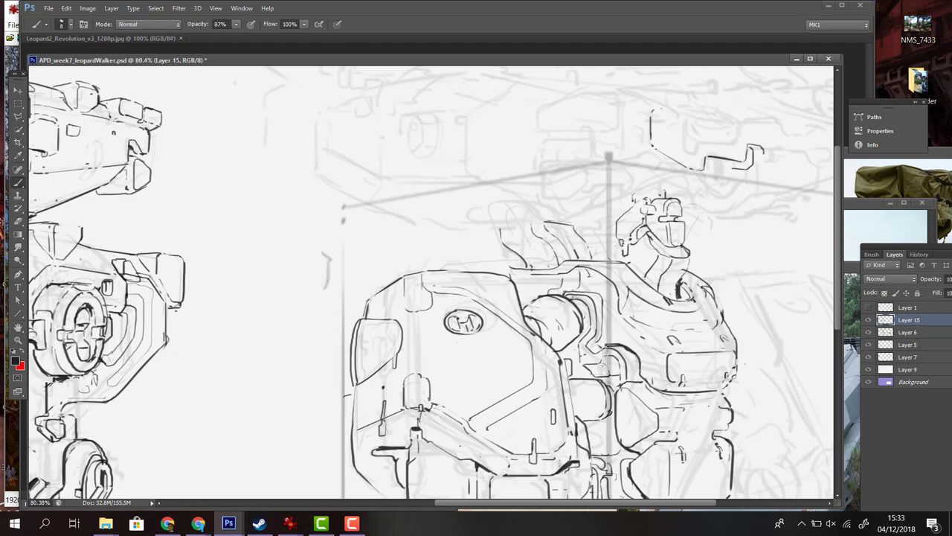
Ink curved supports and a rounded cap for the rear turret mount above the near shoulder, erasing and reworking the cap.
{"action": "mouse_move", "coordinate": [544, 222]}
{"action": "left_mouse_down"}
{"action": "mouse_move", "coordinate": [500, 228]}
{"action": "mouse_move", "coordinate": [589, 260]}
{"action": "left_mouse_up"}
{"action": "key", "text": "e"}
{"action": "key", "text": "b"}
{"action": "mouse_move", "coordinate": [514, 238]}
{"action": "left_mouse_down"}
{"action": "mouse_move", "coordinate": [528, 258]}
{"action": "mouse_move", "coordinate": [496, 214]}
{"action": "mouse_move", "coordinate": [497, 192]}
{"action": "left_mouse_up"}
{"action": "key", "text": "e"}
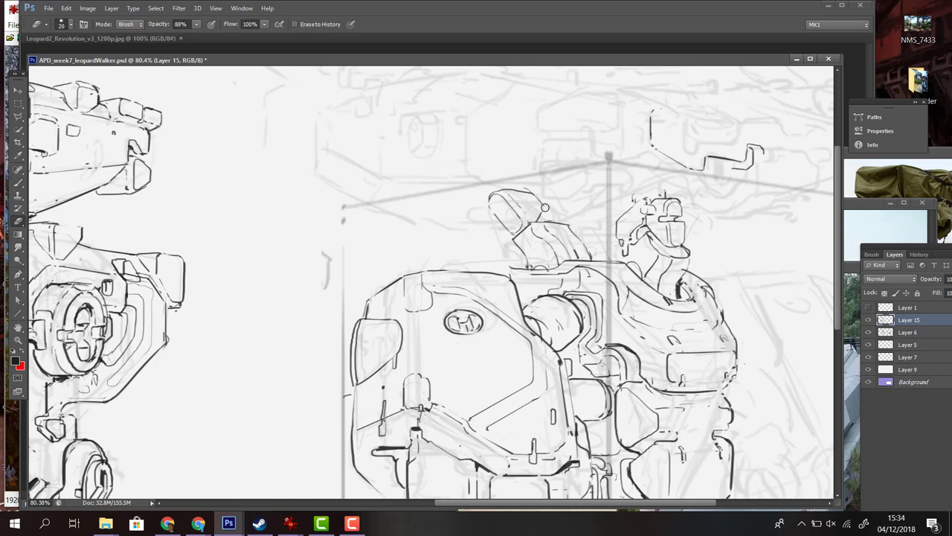
{"action": "key", "text": "b"}
{"action": "mouse_move", "coordinate": [551, 205]}
{"action": "left_mouse_down"}
{"action": "mouse_move", "coordinate": [554, 223]}
{"action": "mouse_move", "coordinate": [554, 209]}
{"action": "mouse_move", "coordinate": [434, 244]}
{"action": "left_mouse_up"}
{"action": "key", "text": "e"}
{"action": "mouse_move", "coordinate": [446, 223]}
{"action": "left_mouse_down"}
{"action": "mouse_move", "coordinate": [425, 250]}
{"action": "mouse_move", "coordinate": [491, 260]}
{"action": "mouse_move", "coordinate": [488, 285]}
{"action": "left_mouse_up"}
{"action": "key", "text": "b"}
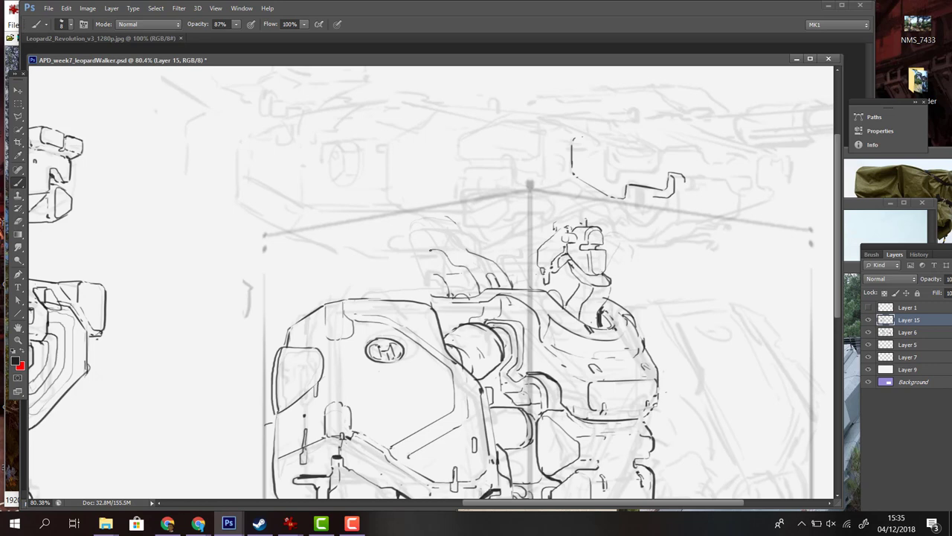
Redraw the rear turret mount's slanted cap and the layered housing beneath it, erasing excess lines around them.
{"action": "left_click_drag", "start_coordinate": [434, 248], "coordinate": [447, 269]}
{"action": "left_click_drag", "start_coordinate": [461, 232], "coordinate": [488, 257]}
{"action": "mouse_move", "coordinate": [458, 220]}
{"action": "left_mouse_down"}
{"action": "mouse_move", "coordinate": [495, 255]}
{"action": "mouse_move", "coordinate": [485, 225]}
{"action": "mouse_move", "coordinate": [436, 227]}
{"action": "mouse_move", "coordinate": [456, 256]}
{"action": "left_mouse_up"}
{"action": "key", "text": "l"}
{"action": "left_click", "coordinate": [512, 268]}
{"action": "key", "text": "ctrl+d"}
{"action": "key", "text": "e"}
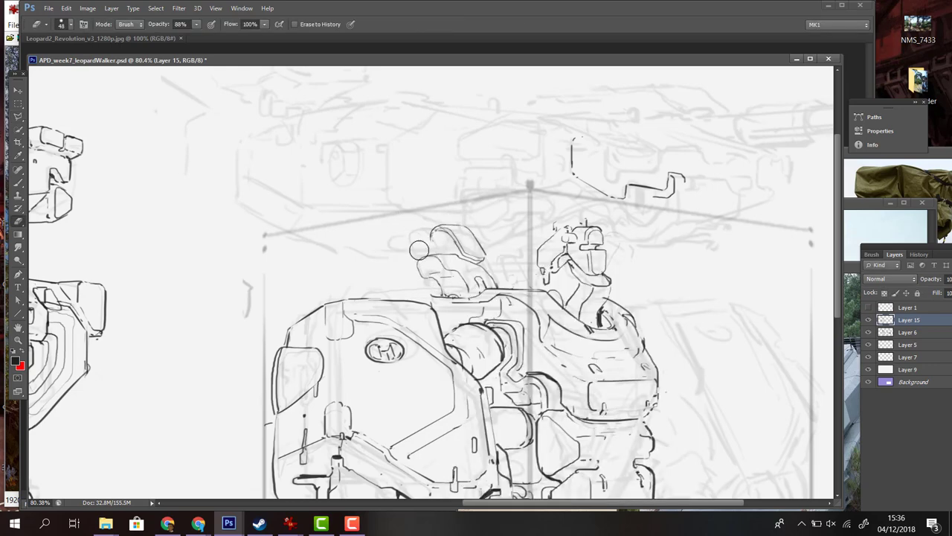
{"action": "key", "text": "b"}
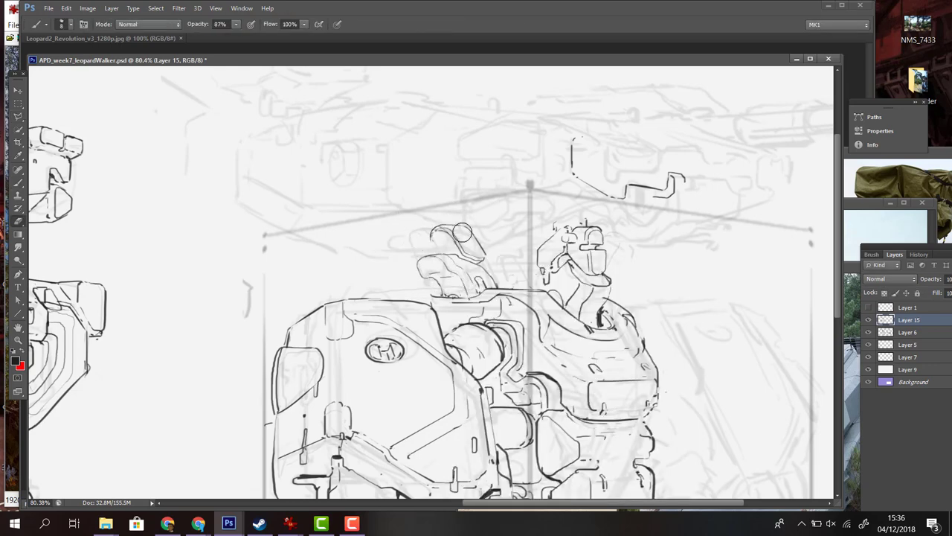
Refine the rear mount's cap by erasing parts of its outline and inking a curved inner band.
{"action": "key", "text": "e"}
{"action": "key", "text": "b"}
{"action": "mouse_move", "coordinate": [435, 238]}
{"action": "left_mouse_down"}
{"action": "mouse_move", "coordinate": [468, 223]}
{"action": "mouse_move", "coordinate": [437, 228]}
{"action": "left_mouse_up"}
{"action": "left_click_drag", "start_coordinate": [439, 227], "coordinate": [433, 247]}
{"action": "key", "text": "e"}
{"action": "key", "text": "b"}
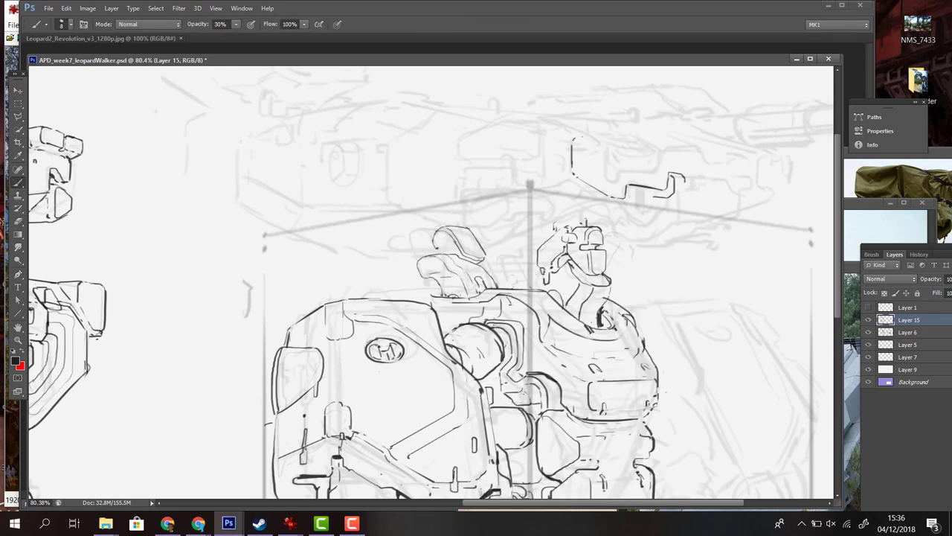
{"action": "key", "text": "e"}
{"action": "mouse_move", "coordinate": [439, 242]}
{"action": "left_mouse_down"}
{"action": "mouse_move", "coordinate": [461, 253]}
{"action": "mouse_move", "coordinate": [443, 246]}
{"action": "mouse_move", "coordinate": [480, 230]}
{"action": "left_mouse_up"}
{"action": "key", "text": "b"}
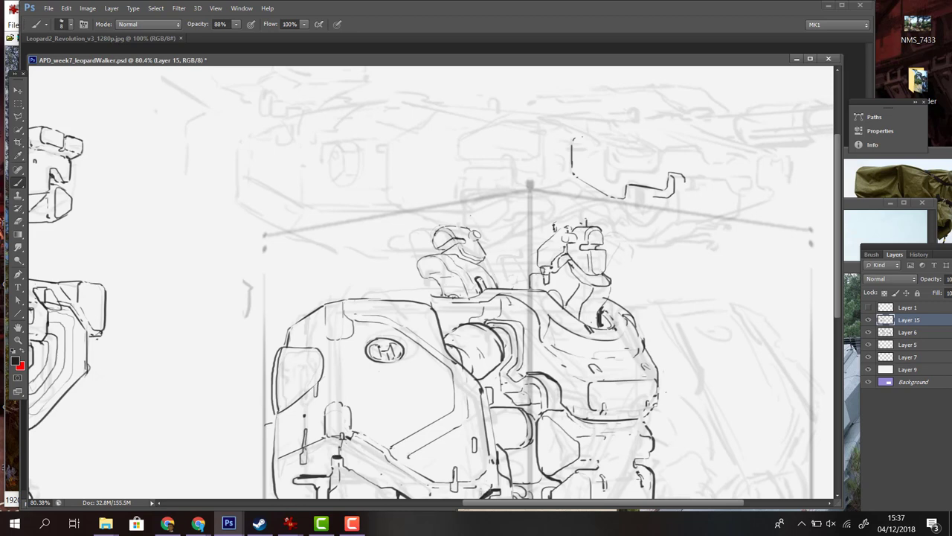
Add finishing lines to both turret mounts and ink the turret's rear lower edge and angular underside.
{"action": "left_click_drag", "start_coordinate": [488, 228], "coordinate": [494, 237]}
{"action": "left_click_drag", "start_coordinate": [487, 248], "coordinate": [501, 256]}
{"action": "left_click_drag", "start_coordinate": [557, 223], "coordinate": [575, 217]}
{"action": "mouse_move", "coordinate": [439, 184]}
{"action": "left_mouse_down"}
{"action": "mouse_move", "coordinate": [433, 245]}
{"action": "mouse_move", "coordinate": [329, 244]}
{"action": "mouse_move", "coordinate": [261, 212]}
{"action": "left_mouse_up"}
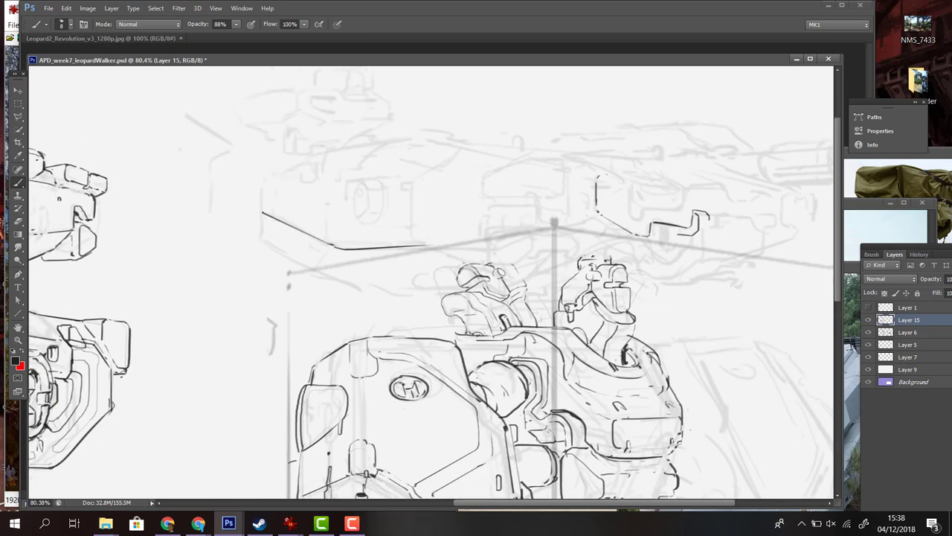
{"action": "left_click_drag", "start_coordinate": [486, 239], "coordinate": [487, 260]}
{"action": "mouse_move", "coordinate": [595, 216]}
{"action": "left_mouse_down"}
{"action": "mouse_move", "coordinate": [499, 165]}
{"action": "mouse_move", "coordinate": [456, 180]}
{"action": "left_mouse_up"}
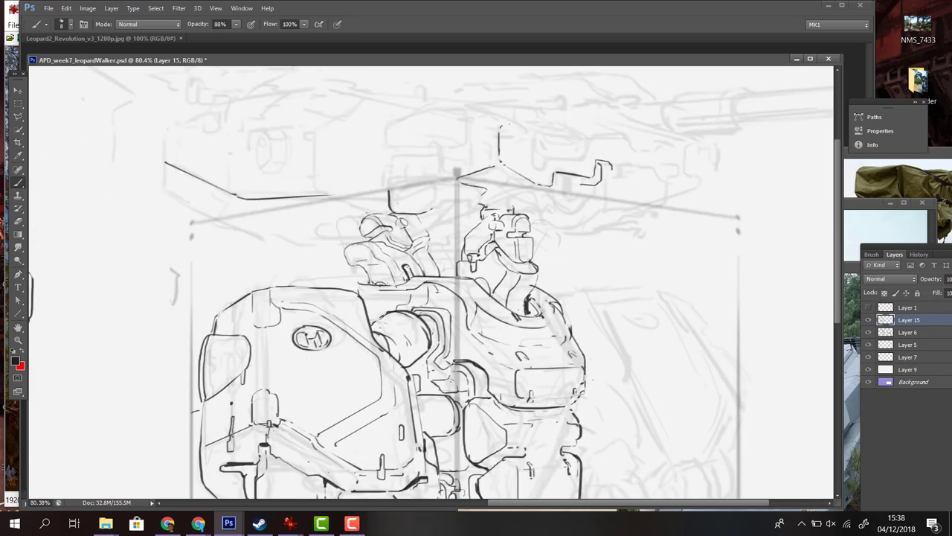
{"action": "left_click_drag", "start_coordinate": [558, 194], "coordinate": [488, 227]}
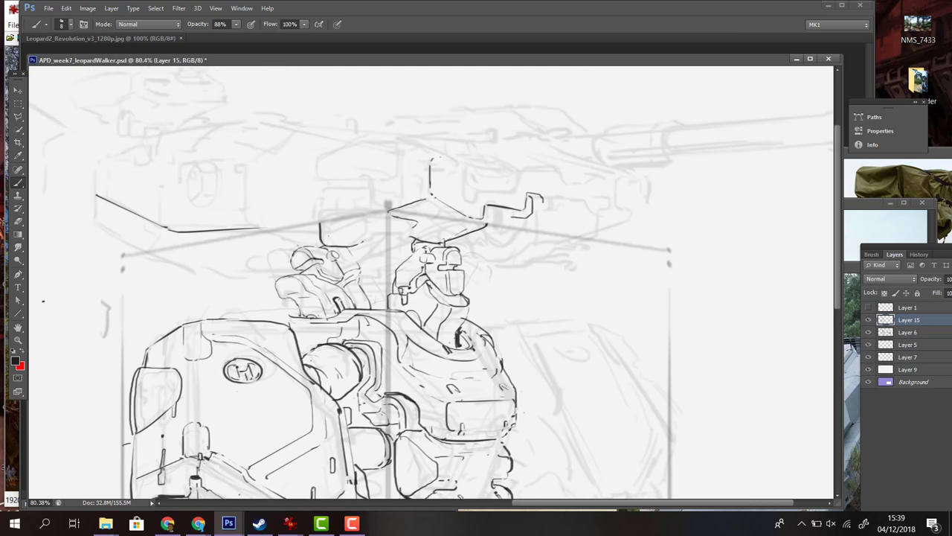
Lasso the rough turret sketch on Layer 6 and shift it toward the rear of the walker.
{"action": "scroll", "coordinate": [644, 214], "scroll_direction": "down", "scroll_amount": 4}
{"action": "scroll", "coordinate": [632, 213], "scroll_direction": "up", "scroll_amount": 3}
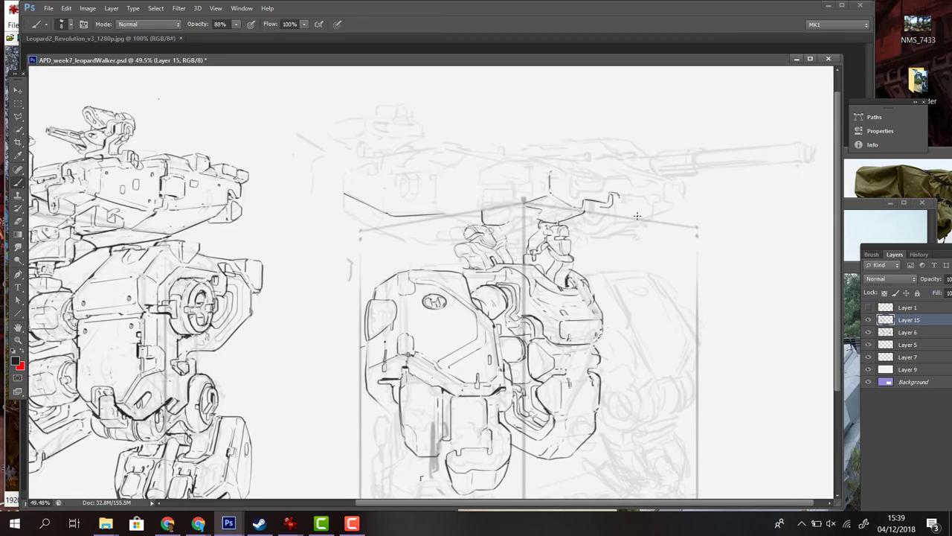
{"action": "left_click", "coordinate": [908, 332]}
{"action": "key", "text": "l"}
{"action": "left_click", "coordinate": [550, 238]}
{"action": "left_click", "coordinate": [275, 142]}
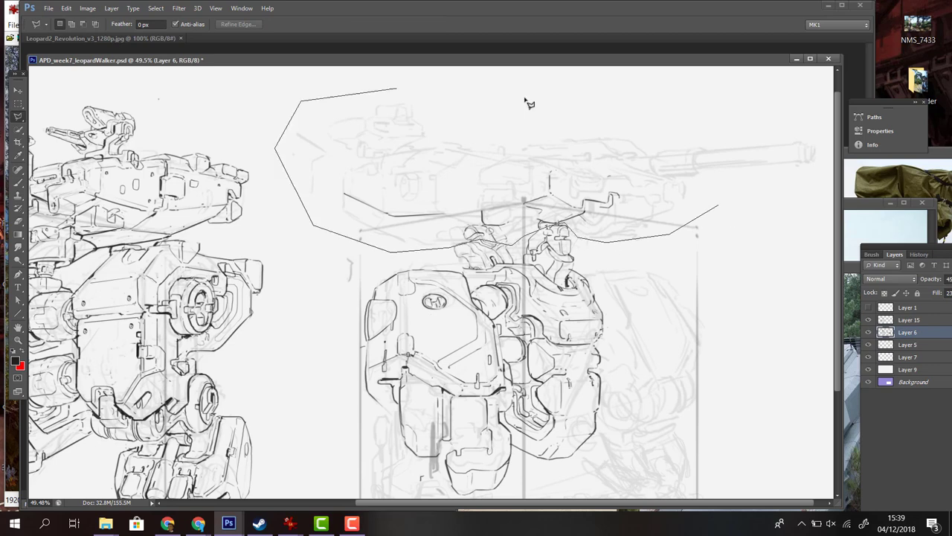
{"action": "left_click", "coordinate": [818, 93]}
{"action": "double_click", "coordinate": [769, 185]}
{"action": "key", "text": "ctrl+t"}
{"action": "key", "text": "Escape"}
{"action": "key", "text": "ctrl+d"}
{"action": "key", "text": "alt+]"}
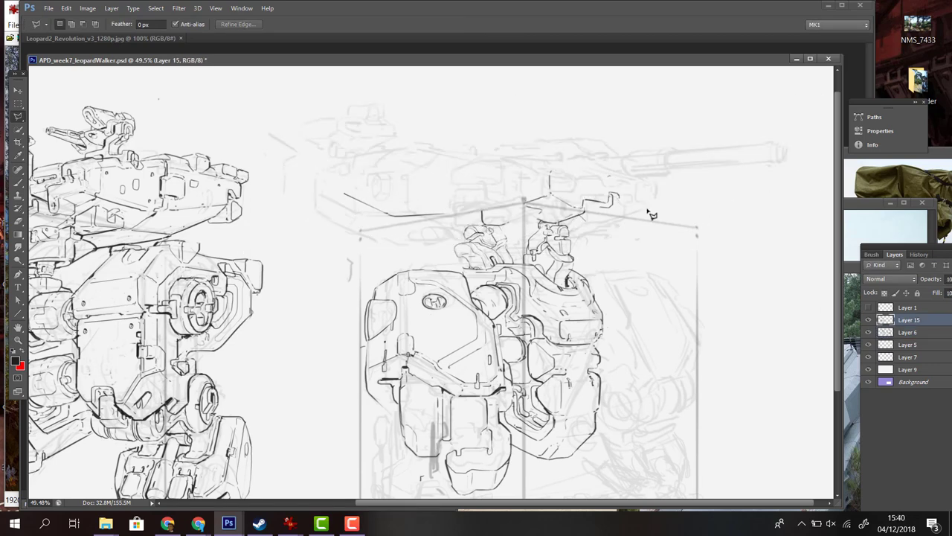
Lasso the inked turret lines on Layer 15 and nudge them to match the shifted turret sketch.
{"action": "mouse_move", "coordinate": [662, 187]}
{"action": "left_mouse_down"}
{"action": "mouse_move", "coordinate": [520, 232]}
{"action": "mouse_move", "coordinate": [710, 218]}
{"action": "mouse_move", "coordinate": [686, 191]}
{"action": "left_mouse_up"}
{"action": "key", "text": "ctrl+t"}
{"action": "key", "text": "shift+Left"}
{"action": "key", "text": "shift+Left"}
{"action": "key", "text": "shift+Left"}
{"action": "key", "text": "shift+Left"}
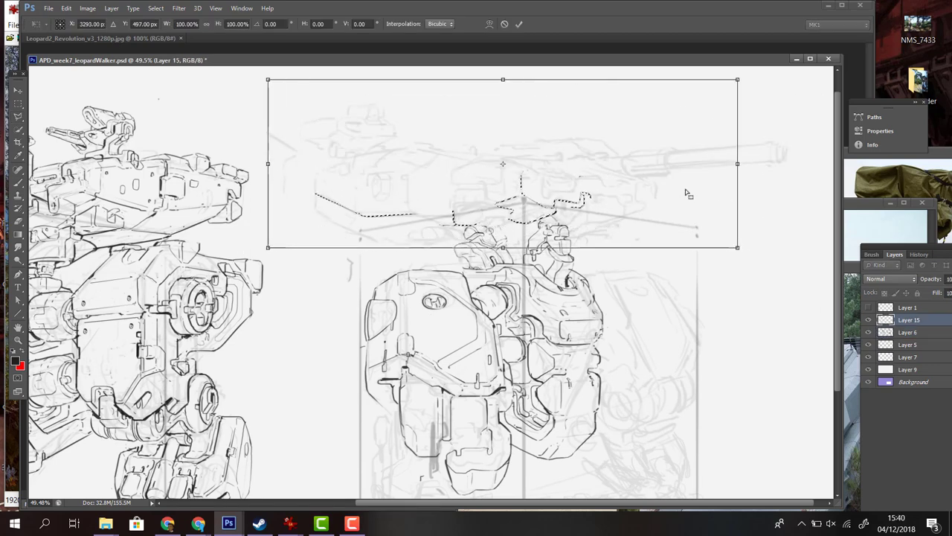
{"action": "key", "text": "Return"}
Ink the turret's front lower hull with its stepped bracket and the upright block above the front mount.
{"action": "key", "text": "b"}
{"action": "left_click_drag", "start_coordinate": [559, 222], "coordinate": [547, 222]}
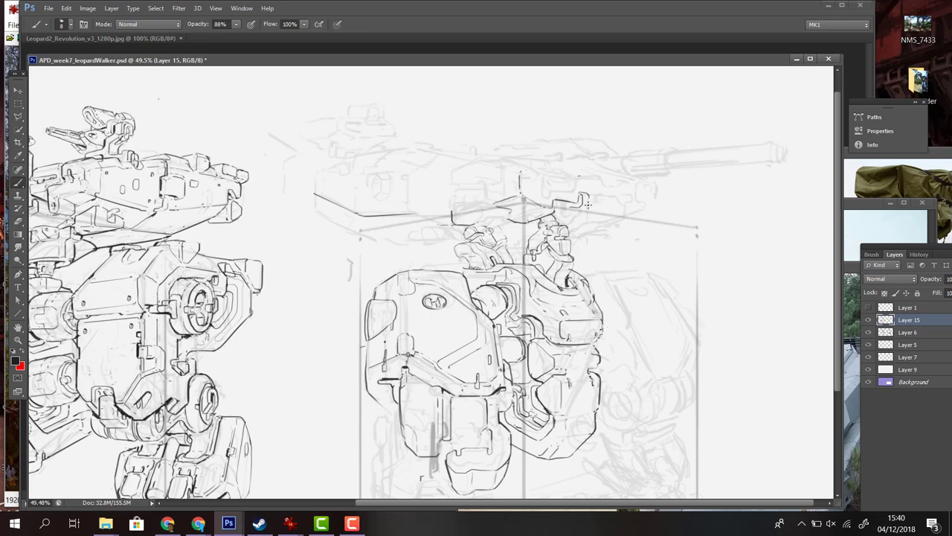
{"action": "mouse_move", "coordinate": [588, 195]}
{"action": "left_mouse_down"}
{"action": "mouse_move", "coordinate": [615, 224]}
{"action": "mouse_move", "coordinate": [598, 211]}
{"action": "mouse_move", "coordinate": [570, 220]}
{"action": "mouse_move", "coordinate": [578, 208]}
{"action": "mouse_move", "coordinate": [556, 204]}
{"action": "mouse_move", "coordinate": [633, 218]}
{"action": "left_mouse_up"}
{"action": "left_click_drag", "start_coordinate": [555, 200], "coordinate": [555, 211]}
{"action": "mouse_move", "coordinate": [552, 202]}
{"action": "left_mouse_down"}
{"action": "mouse_move", "coordinate": [600, 195]}
{"action": "mouse_move", "coordinate": [561, 199]}
{"action": "left_mouse_up"}
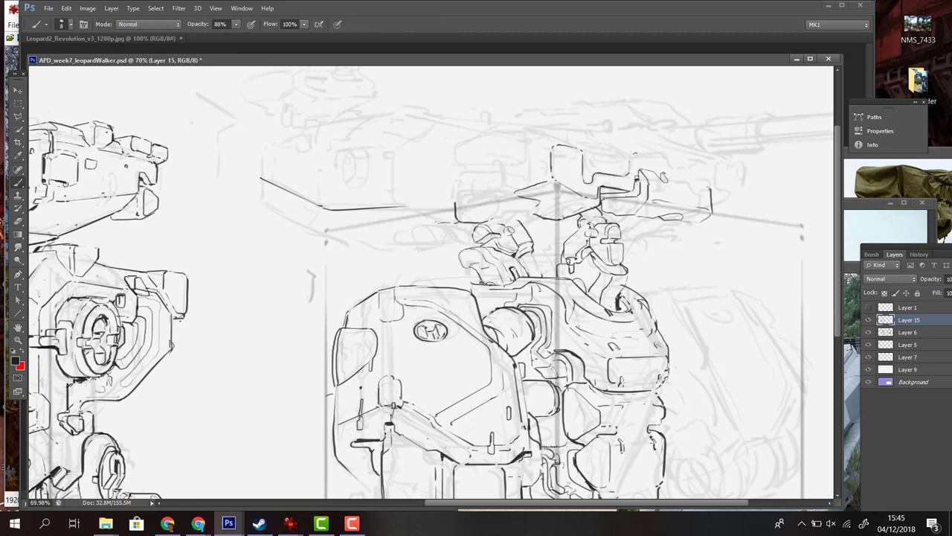
Lasso the rear turret mount and move it away from the front mount on both Layer 15 and Layer 6.
{"action": "key", "text": "l"}
{"action": "left_click_drag", "start_coordinate": [451, 222], "coordinate": [453, 305]}
{"action": "key", "text": "ctrl+t"}
{"action": "mouse_move", "coordinate": [491, 260]}
{"action": "left_mouse_down"}
{"action": "mouse_move", "coordinate": [465, 257]}
{"action": "mouse_move", "coordinate": [491, 259]}
{"action": "left_mouse_up"}
{"action": "key", "text": "Return"}
{"action": "left_click", "coordinate": [907, 332]}
{"action": "key", "text": "ctrl+t"}
{"action": "key", "text": "Return"}
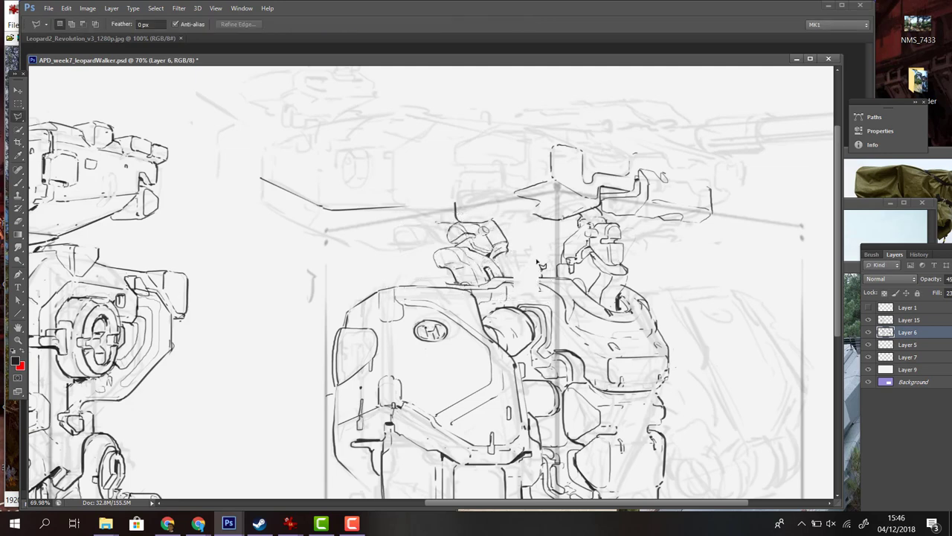
Ink the near leg's lower armour on Layer 15, outlining the calf guard and the front shin plate.
{"action": "key", "text": "b"}
{"action": "key", "text": "alt+bracketright"}
{"action": "left_click_drag", "start_coordinate": [405, 476], "coordinate": [462, 298]}
{"action": "left_click_drag", "start_coordinate": [460, 294], "coordinate": [462, 311]}
{"action": "left_click_drag", "start_coordinate": [488, 275], "coordinate": [488, 361]}
{"action": "mouse_move", "coordinate": [465, 308]}
{"action": "left_mouse_down"}
{"action": "mouse_move", "coordinate": [430, 300]}
{"action": "mouse_move", "coordinate": [464, 354]}
{"action": "mouse_move", "coordinate": [449, 374]}
{"action": "mouse_move", "coordinate": [427, 314]}
{"action": "left_mouse_up"}
{"action": "left_click_drag", "start_coordinate": [450, 253], "coordinate": [452, 298]}
{"action": "left_click_drag", "start_coordinate": [420, 332], "coordinate": [439, 283]}
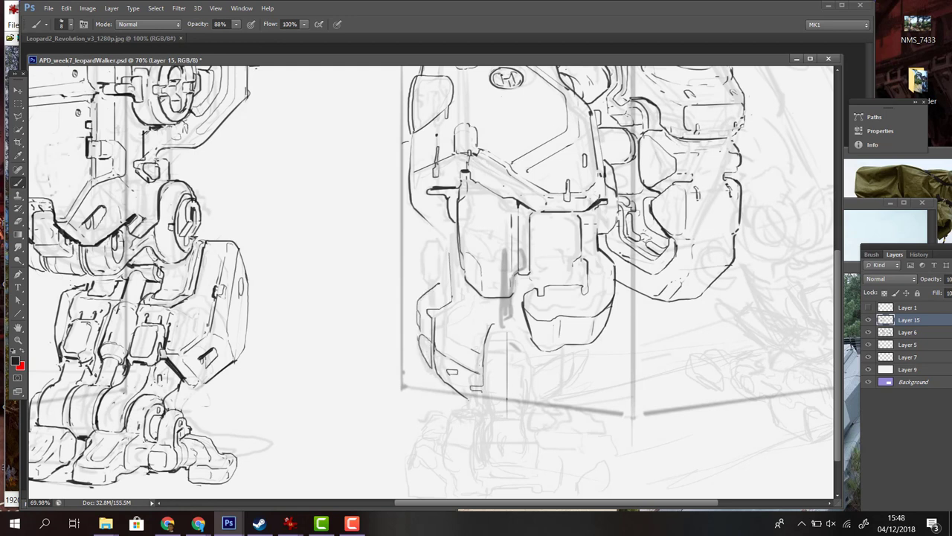
Ink the narrow layered plates beside the knee and extend the shin's curved edge down to the ankle.
{"action": "left_click_drag", "start_coordinate": [443, 329], "coordinate": [480, 352]}
{"action": "mouse_move", "coordinate": [456, 299]}
{"action": "left_mouse_down"}
{"action": "mouse_move", "coordinate": [453, 249]}
{"action": "mouse_move", "coordinate": [424, 268]}
{"action": "left_mouse_up"}
{"action": "mouse_move", "coordinate": [491, 327]}
{"action": "left_mouse_down"}
{"action": "mouse_move", "coordinate": [449, 269]}
{"action": "mouse_move", "coordinate": [446, 360]}
{"action": "left_mouse_up"}
{"action": "left_click_drag", "start_coordinate": [470, 271], "coordinate": [443, 315]}
{"action": "left_click_drag", "start_coordinate": [450, 359], "coordinate": [453, 396]}
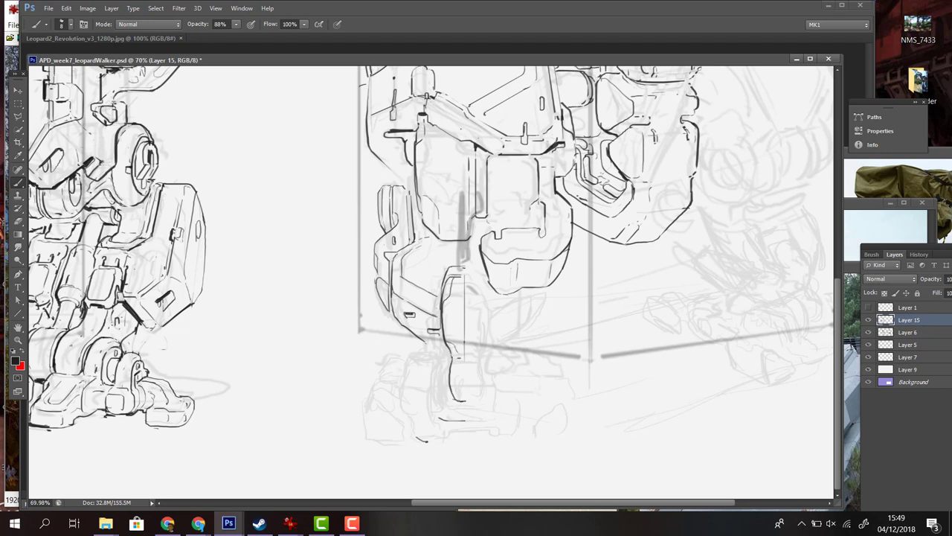
Ink the near foot's rounded ankle guard, inner joint curves and base over the sketch.
{"action": "mouse_move", "coordinate": [415, 437]}
{"action": "left_mouse_down"}
{"action": "mouse_move", "coordinate": [400, 397]}
{"action": "mouse_move", "coordinate": [408, 387]}
{"action": "mouse_move", "coordinate": [432, 393]}
{"action": "mouse_move", "coordinate": [437, 417]}
{"action": "left_mouse_up"}
{"action": "mouse_move", "coordinate": [409, 361]}
{"action": "left_mouse_down"}
{"action": "mouse_move", "coordinate": [403, 385]}
{"action": "mouse_move", "coordinate": [406, 364]}
{"action": "left_mouse_up"}
{"action": "left_click_drag", "start_coordinate": [432, 352], "coordinate": [437, 384]}
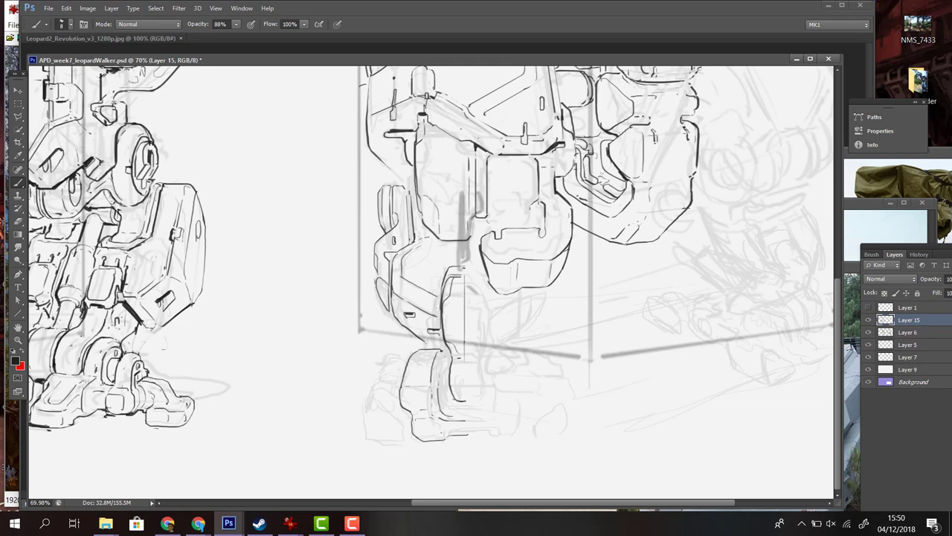
{"action": "left_click_drag", "start_coordinate": [446, 350], "coordinate": [451, 402]}
{"action": "left_click_drag", "start_coordinate": [449, 367], "coordinate": [443, 401]}
{"action": "left_click_drag", "start_coordinate": [630, 331], "coordinate": [624, 365]}
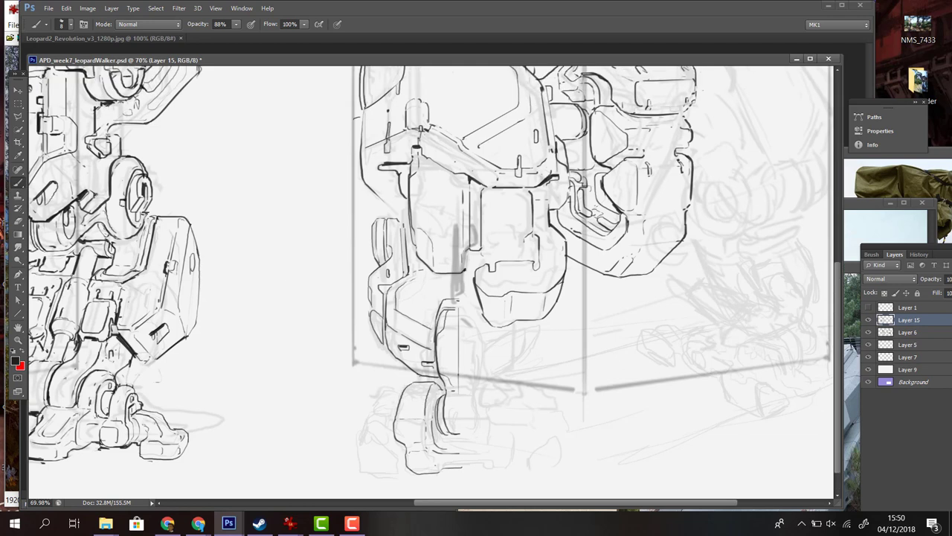
{"action": "left_click_drag", "start_coordinate": [490, 210], "coordinate": [489, 263]}
{"action": "mouse_move", "coordinate": [526, 191]}
{"action": "left_mouse_down"}
{"action": "mouse_move", "coordinate": [526, 224]}
{"action": "mouse_move", "coordinate": [514, 190]}
{"action": "left_mouse_up"}
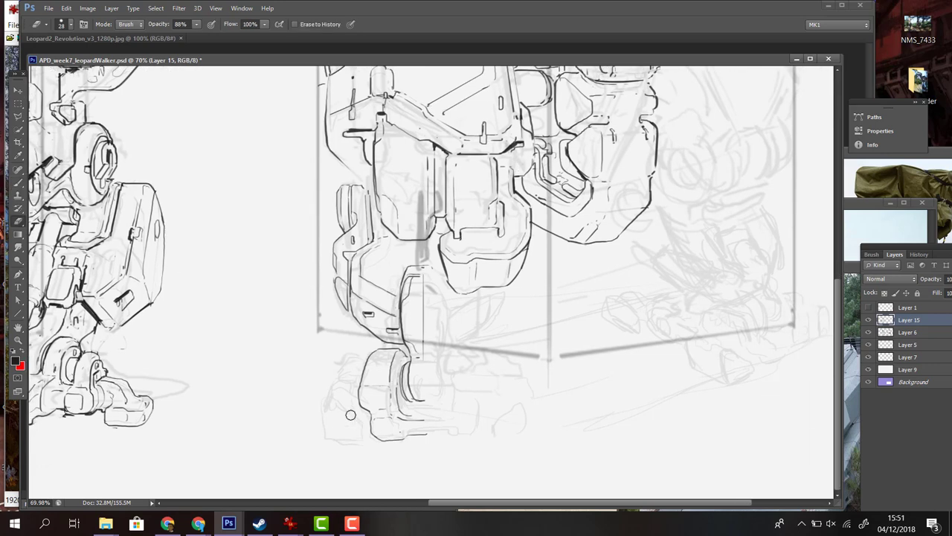
{"action": "left_click_drag", "start_coordinate": [328, 399], "coordinate": [324, 440]}
Flip the canvas horizontally, fit it in view, and lasso and transform part of the near foot's inked lines.
{"action": "key", "text": "ctrl+0"}
{"action": "mouse_move", "coordinate": [390, 404]}
{"action": "left_mouse_down"}
{"action": "mouse_move", "coordinate": [309, 458]}
{"action": "mouse_move", "coordinate": [349, 439]}
{"action": "left_mouse_up"}
{"action": "key", "text": "ctrl+t"}
{"action": "key", "text": "Return"}
{"action": "key", "text": "ctrl+d"}
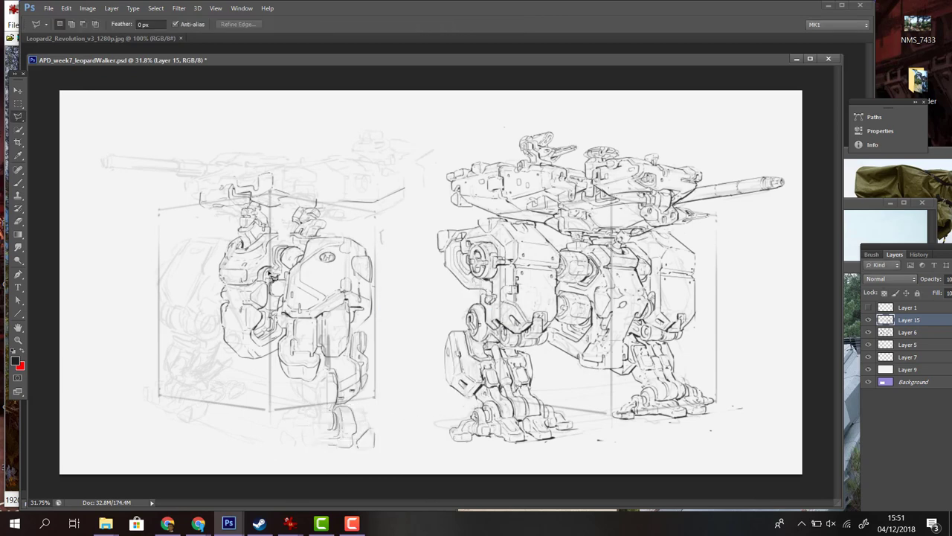
Ink a rounded slot on the near thigh armour and the outer contour of the far shoulder armour.
{"action": "key", "text": "b"}
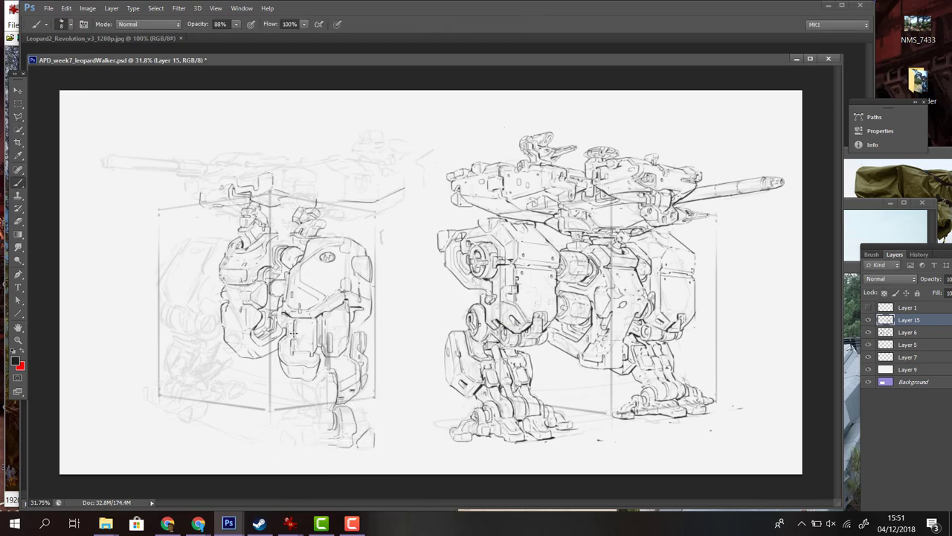
{"action": "scroll", "coordinate": [294, 339], "scroll_direction": "up", "scroll_amount": 6}
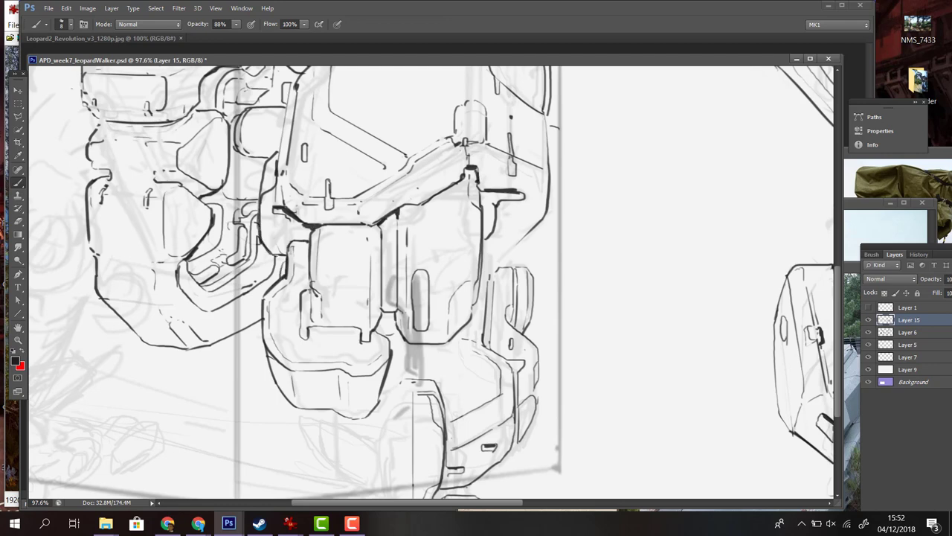
{"action": "scroll", "coordinate": [320, 447], "scroll_direction": "down", "scroll_amount": 6}
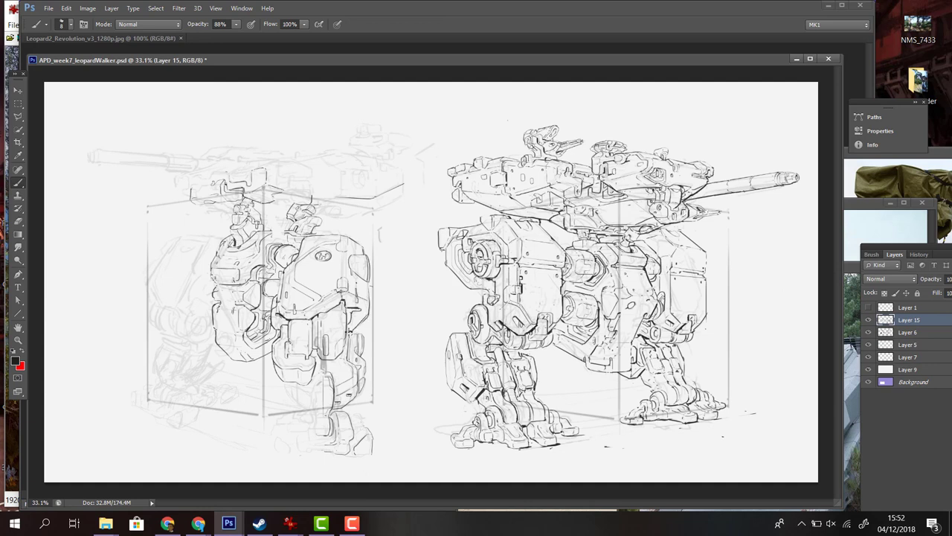
{"action": "left_click_drag", "start_coordinate": [161, 309], "coordinate": [183, 313]}
{"action": "left_click_drag", "start_coordinate": [144, 281], "coordinate": [151, 293]}
{"action": "left_click_drag", "start_coordinate": [146, 282], "coordinate": [165, 251]}
Lasso the lower torso's outer edge and transform it to 98.69% height with a horizontal skew of -1.37.
{"action": "key", "text": "l"}
{"action": "key", "text": "ctrl+t"}
{"action": "left_click_drag", "start_coordinate": [211, 286], "coordinate": [221, 364]}
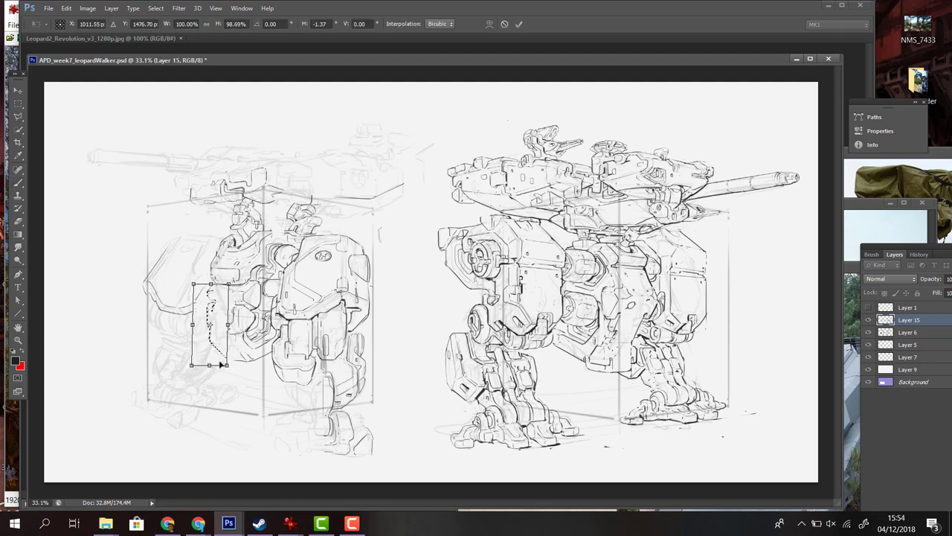
{"action": "key", "text": "Return"}
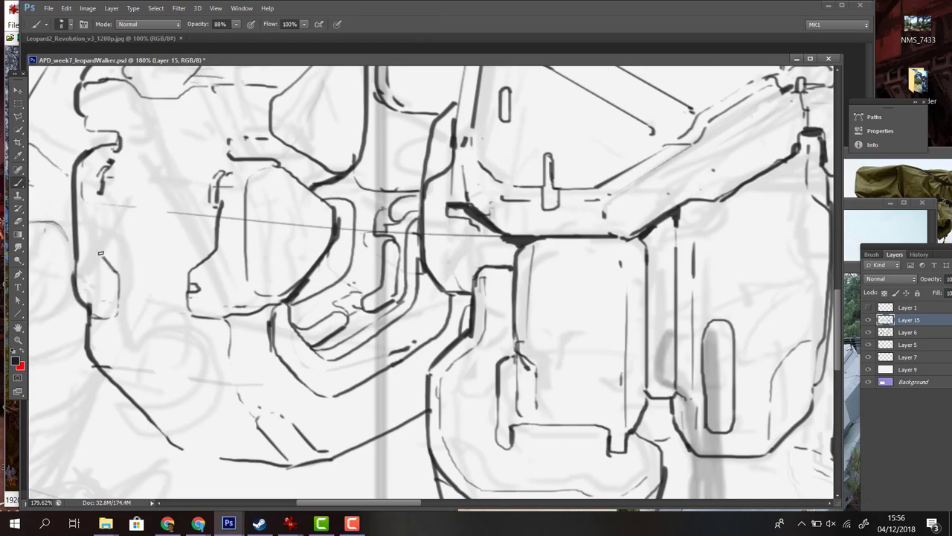
Ink recessed panels and small edge details along the side of the lower torso.
{"action": "left_click_drag", "start_coordinate": [100, 253], "coordinate": [130, 357]}
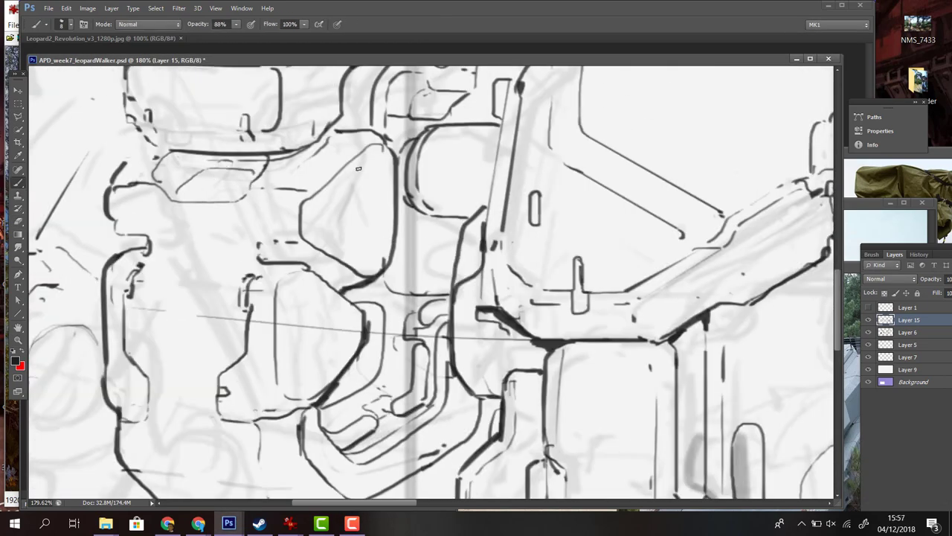
{"action": "left_click_drag", "start_coordinate": [358, 169], "coordinate": [314, 201]}
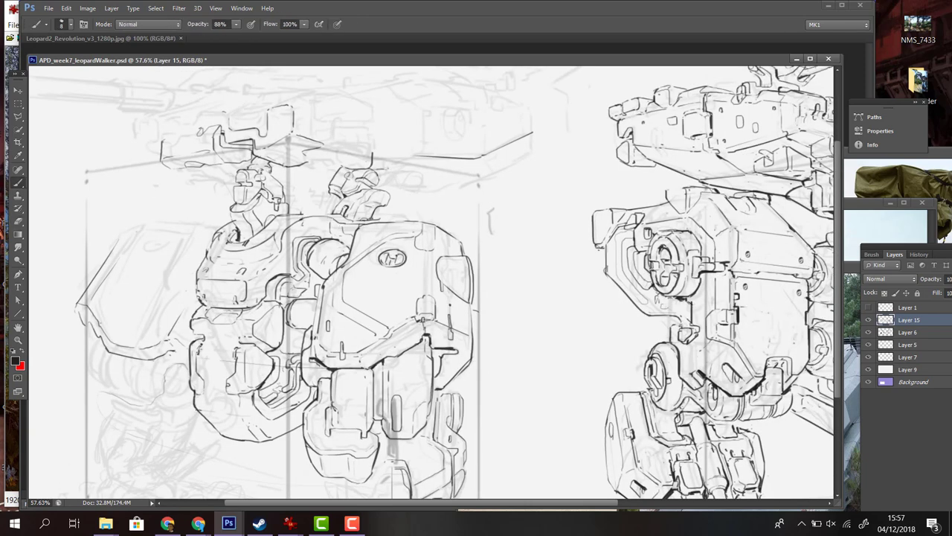
{"action": "left_click_drag", "start_coordinate": [393, 219], "coordinate": [424, 266]}
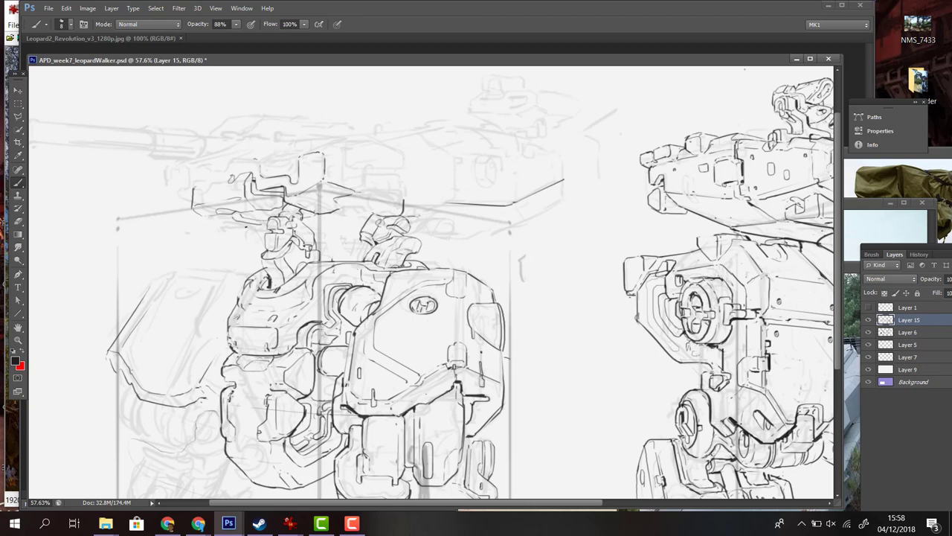
Float the Leopard2_Revolution_v3_1280p.jpg reference, mirror it horizontally to match the turret's direction, and return to the walker drawing.
{"action": "mouse_move", "coordinate": [358, 174]}
{"action": "left_mouse_down"}
{"action": "mouse_move", "coordinate": [384, 236]}
{"action": "mouse_move", "coordinate": [464, 233]}
{"action": "left_mouse_up"}
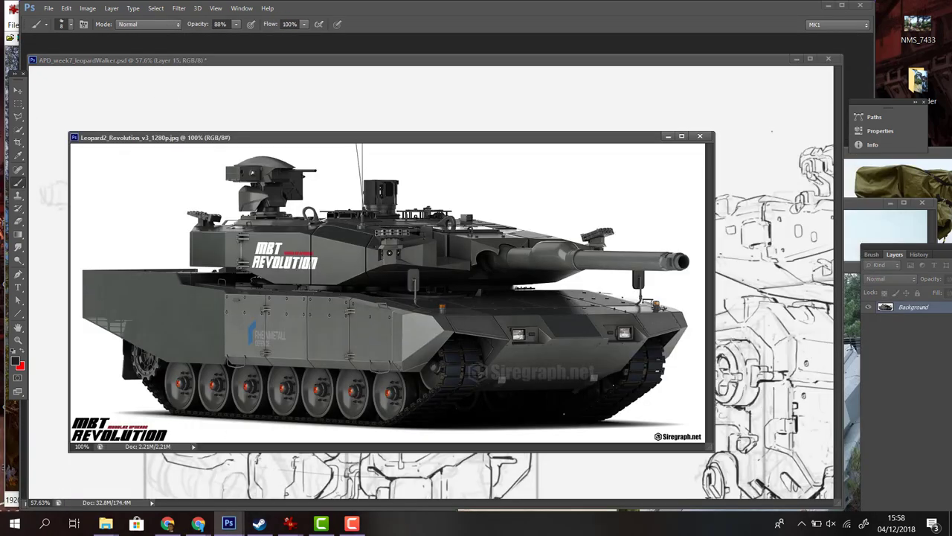
{"action": "left_click_drag", "start_coordinate": [104, 38], "coordinate": [397, 146]}
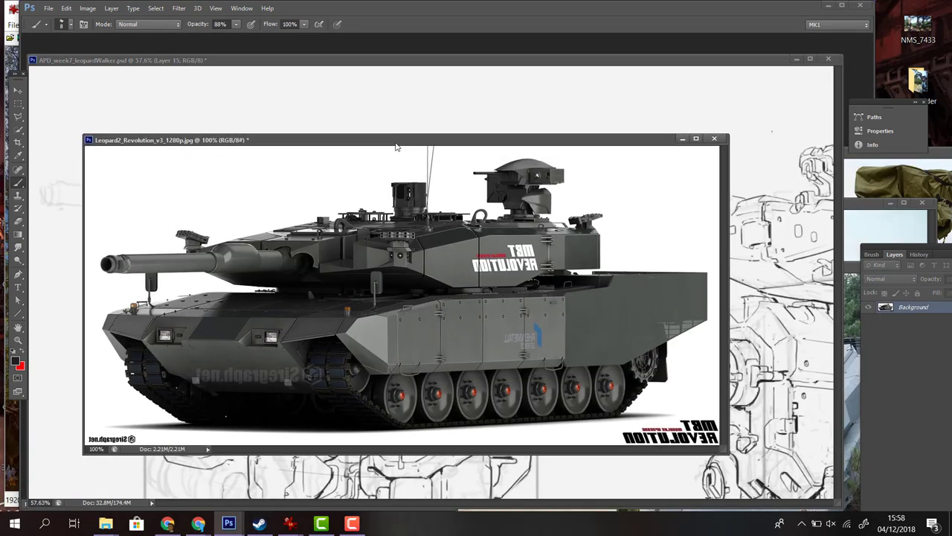
{"action": "key", "text": "ctrl+Tab"}
Ink the turret's front edge line and layered sloping top armour, undoing one stray stroke along the way.
{"action": "left_click_drag", "start_coordinate": [286, 223], "coordinate": [189, 238]}
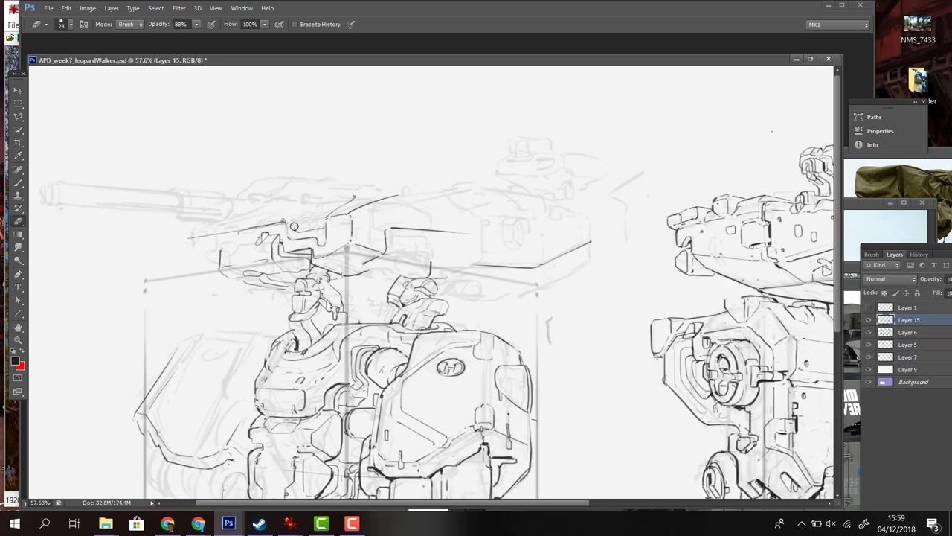
{"action": "left_click_drag", "start_coordinate": [345, 197], "coordinate": [397, 187]}
{"action": "key", "text": "ctrl+z"}
{"action": "mouse_move", "coordinate": [340, 205]}
{"action": "left_mouse_down"}
{"action": "mouse_move", "coordinate": [408, 192]}
{"action": "mouse_move", "coordinate": [283, 205]}
{"action": "mouse_move", "coordinate": [315, 218]}
{"action": "left_mouse_up"}
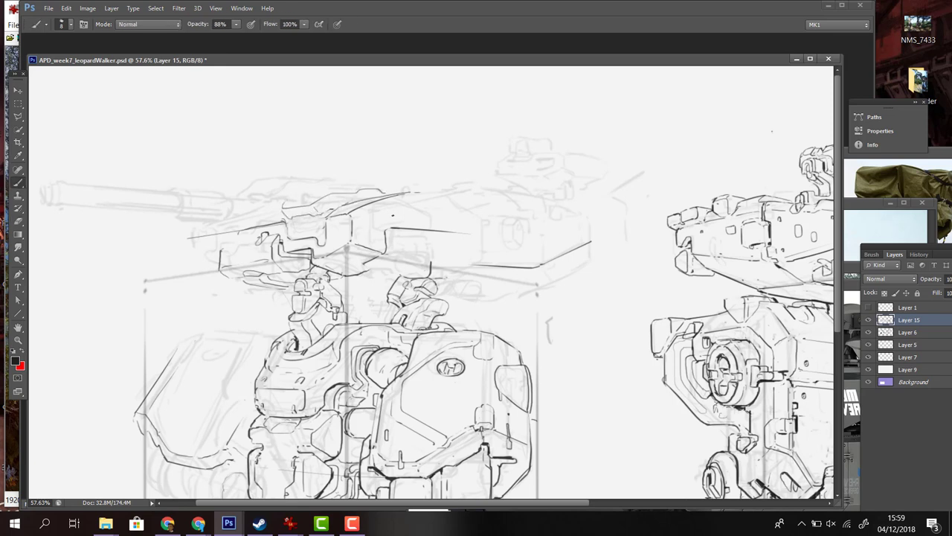
{"action": "left_click_drag", "start_coordinate": [362, 199], "coordinate": [392, 192]}
{"action": "left_click_drag", "start_coordinate": [312, 192], "coordinate": [377, 187]}
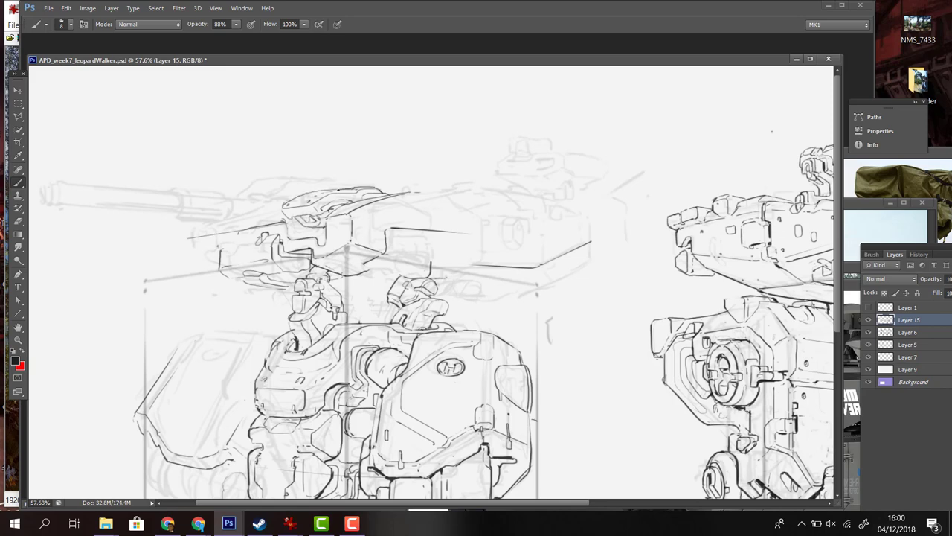
Ink the stepped recess, sensor opening and small slot on the turret's front, plus a curved panel line behind them.
{"action": "left_click_drag", "start_coordinate": [455, 269], "coordinate": [491, 269]}
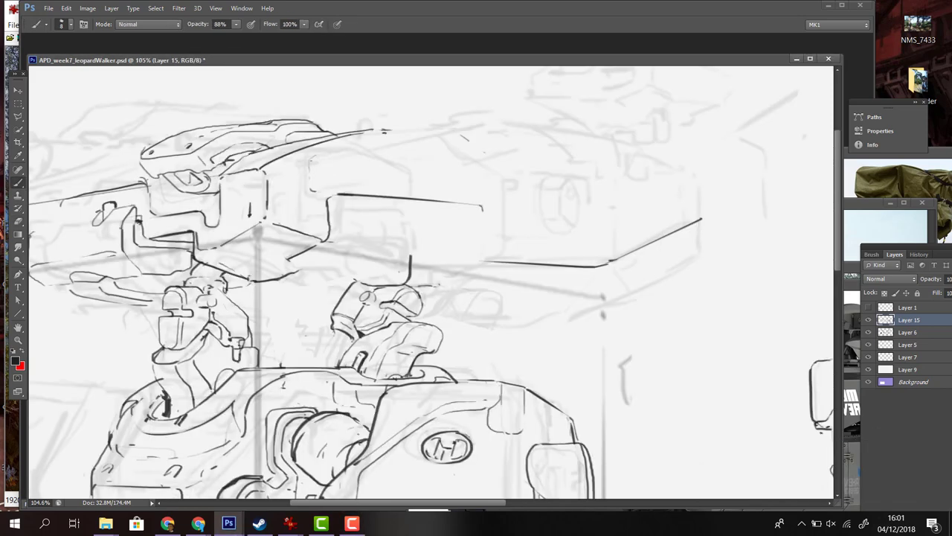
{"action": "left_click_drag", "start_coordinate": [165, 186], "coordinate": [213, 206]}
{"action": "mouse_move", "coordinate": [186, 171]}
{"action": "left_mouse_down"}
{"action": "mouse_move", "coordinate": [208, 174]}
{"action": "mouse_move", "coordinate": [192, 170]}
{"action": "left_mouse_up"}
{"action": "left_click_drag", "start_coordinate": [202, 173], "coordinate": [228, 161]}
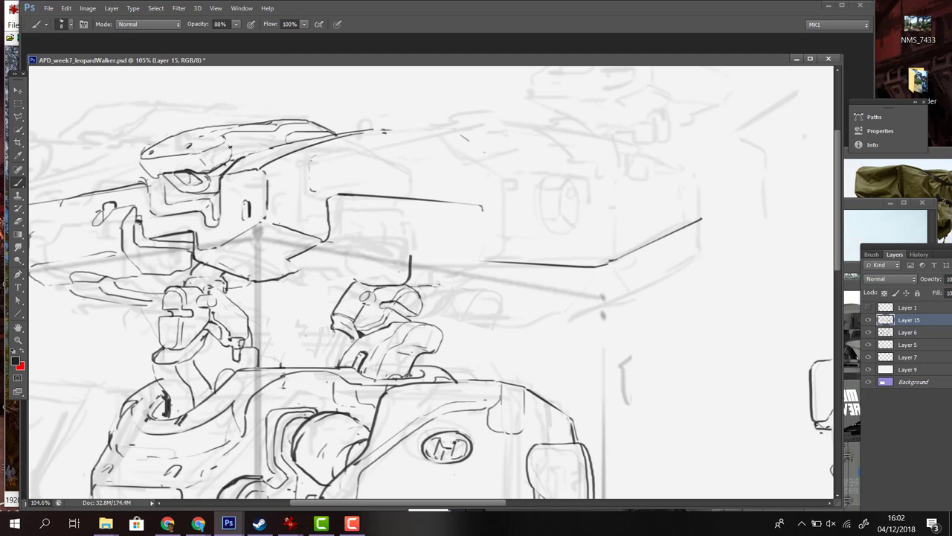
{"action": "key", "text": "e"}
{"action": "key", "text": "b"}
{"action": "mouse_move", "coordinate": [310, 202]}
{"action": "left_mouse_down"}
{"action": "mouse_move", "coordinate": [344, 150]}
{"action": "mouse_move", "coordinate": [424, 139]}
{"action": "left_mouse_up"}
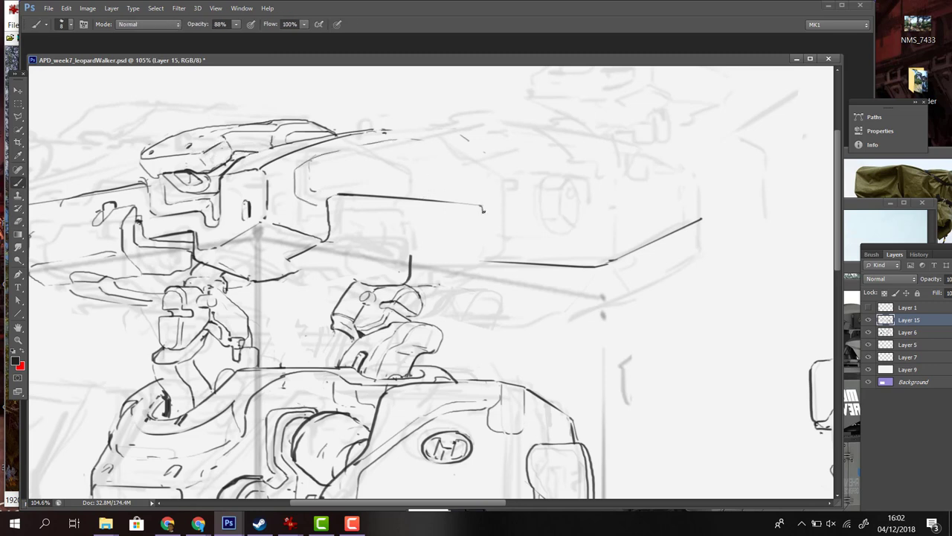
Ink the recessed rectangular panel on the turret's side and the rounded joint cap beneath it.
{"action": "mouse_move", "coordinate": [483, 211]}
{"action": "left_mouse_down"}
{"action": "mouse_move", "coordinate": [487, 253]}
{"action": "mouse_move", "coordinate": [465, 264]}
{"action": "mouse_move", "coordinate": [343, 246]}
{"action": "left_mouse_up"}
{"action": "left_click_drag", "start_coordinate": [339, 198], "coordinate": [342, 240]}
{"action": "left_click_drag", "start_coordinate": [295, 268], "coordinate": [305, 253]}
{"action": "mouse_move", "coordinate": [359, 254]}
{"action": "left_mouse_down"}
{"action": "mouse_move", "coordinate": [378, 246]}
{"action": "mouse_move", "coordinate": [411, 277]}
{"action": "left_mouse_up"}
{"action": "left_click_drag", "start_coordinate": [341, 227], "coordinate": [459, 232]}
{"action": "left_click_drag", "start_coordinate": [341, 204], "coordinate": [341, 228]}
Erase the inner border lines of the turret's rectangular side panel.
{"action": "key", "text": "e"}
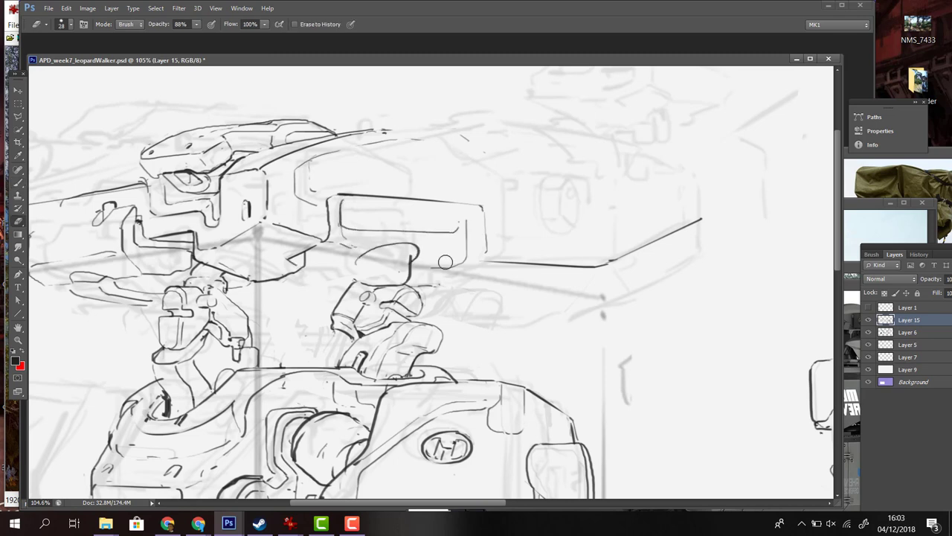
{"action": "key", "text": "b"}
{"action": "key", "text": "e"}
{"action": "left_click_drag", "start_coordinate": [301, 264], "coordinate": [436, 224]}
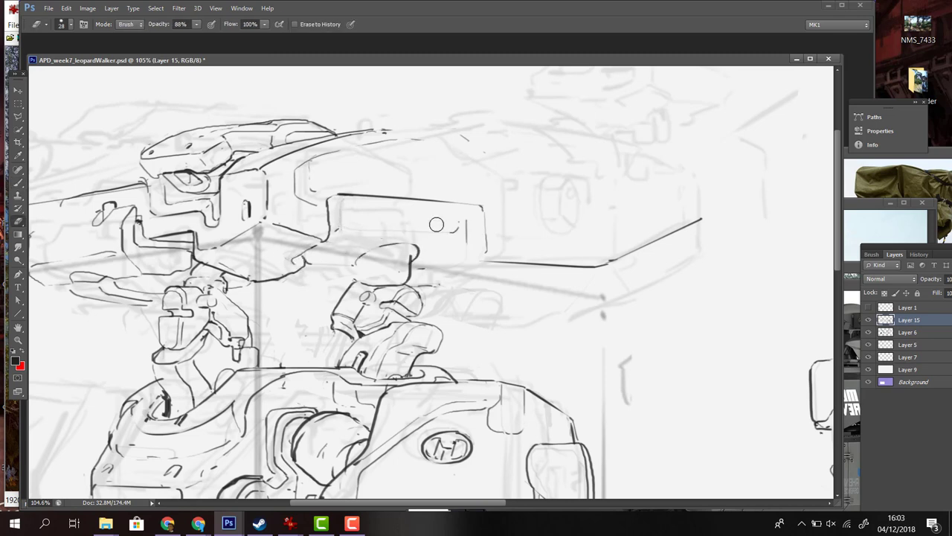
{"action": "left_click_drag", "start_coordinate": [480, 198], "coordinate": [355, 193]}
Ink the rounded joint linking the turret's underside to the torso and erase excess lines around the side panel.
{"action": "key", "text": "z"}
{"action": "mouse_move", "coordinate": [417, 208]}
{"action": "left_mouse_down"}
{"action": "mouse_move", "coordinate": [400, 187]}
{"action": "mouse_move", "coordinate": [446, 190]}
{"action": "left_mouse_up"}
{"action": "key", "text": "b"}
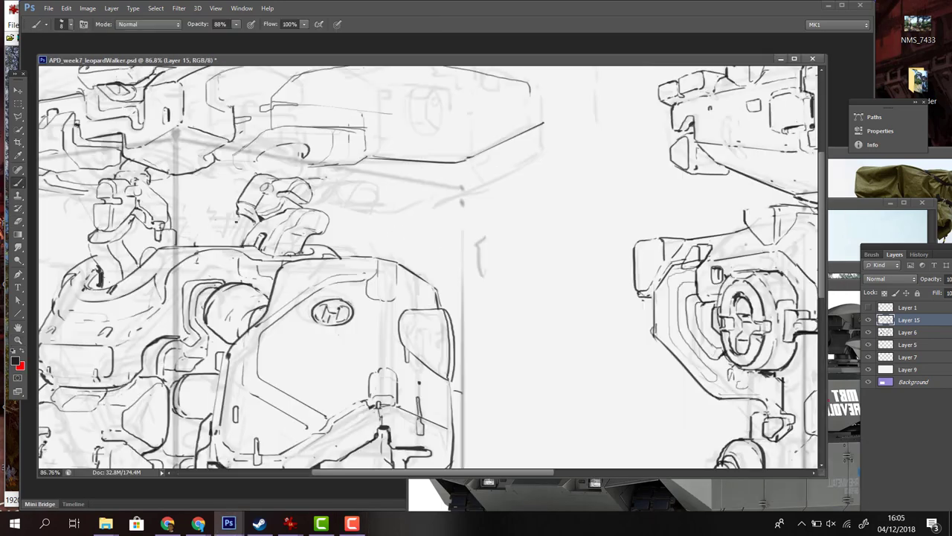
{"action": "left_click_drag", "start_coordinate": [275, 149], "coordinate": [268, 172]}
{"action": "mouse_move", "coordinate": [287, 163]}
{"action": "left_mouse_down"}
{"action": "mouse_move", "coordinate": [291, 178]}
{"action": "mouse_move", "coordinate": [274, 152]}
{"action": "left_mouse_up"}
{"action": "key", "text": "e"}
{"action": "key", "text": "b"}
{"action": "key", "text": "e"}
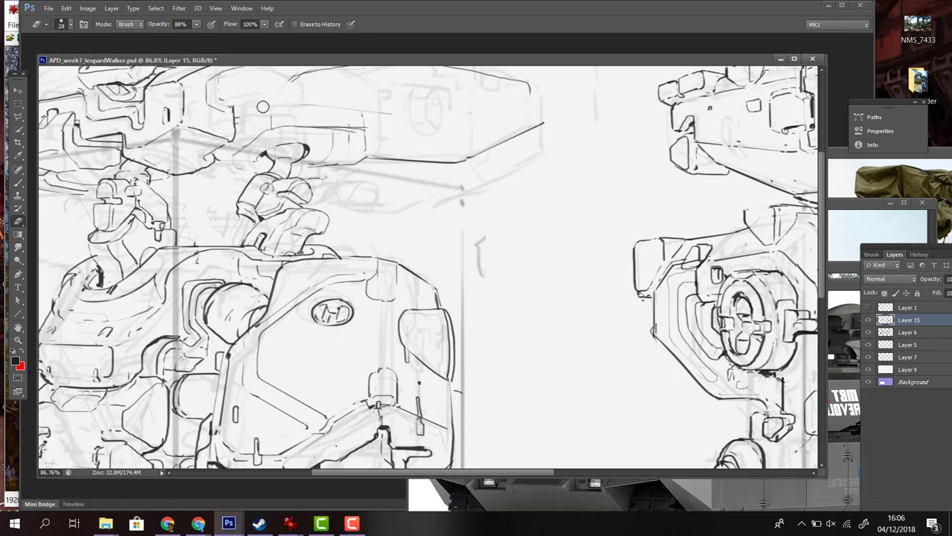
{"action": "left_click_drag", "start_coordinate": [369, 63], "coordinate": [431, 148]}
Ink the turret's nose outline and the upper and lower edges of its front armour block.
{"action": "key", "text": "z"}
{"action": "left_click_drag", "start_coordinate": [298, 160], "coordinate": [316, 155]}
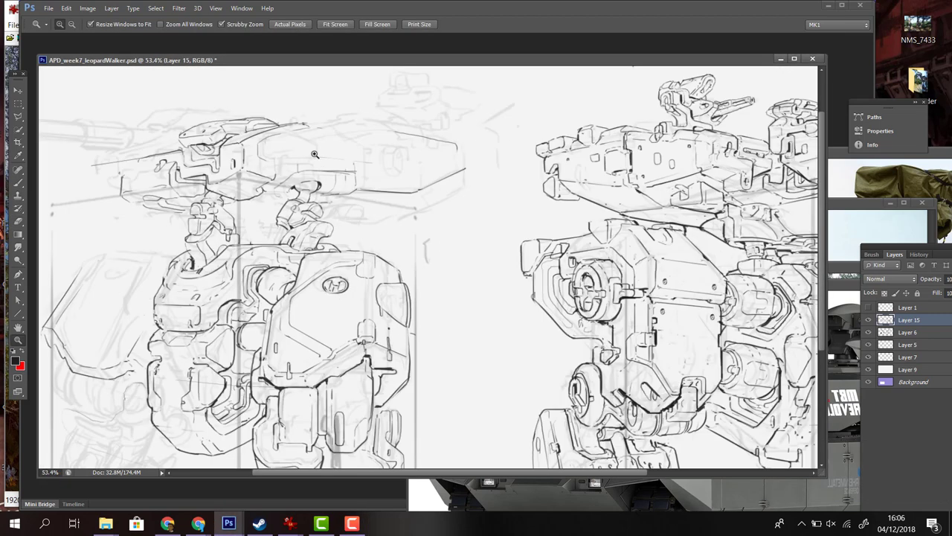
{"action": "key", "text": "b"}
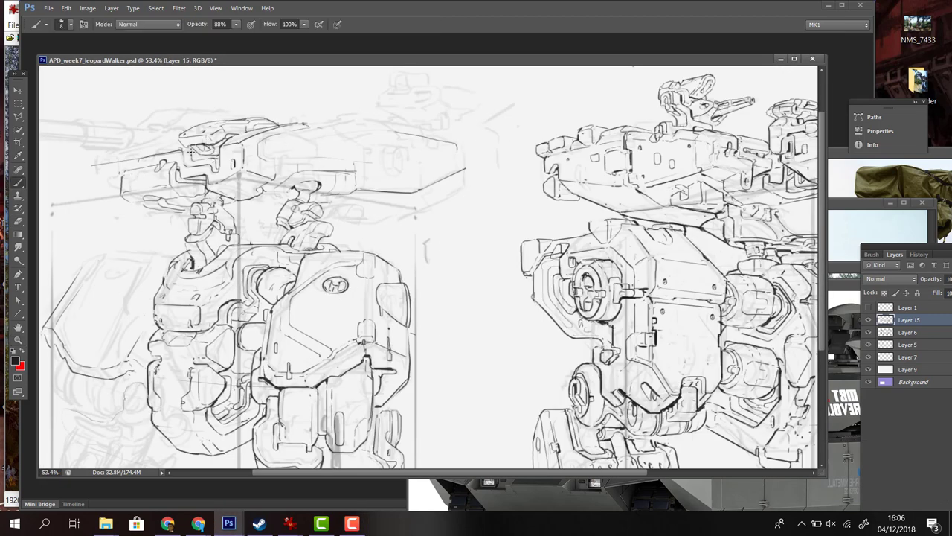
{"action": "left_click_drag", "start_coordinate": [177, 147], "coordinate": [124, 155]}
{"action": "mouse_move", "coordinate": [115, 156]}
{"action": "left_mouse_down"}
{"action": "mouse_move", "coordinate": [113, 176]}
{"action": "mouse_move", "coordinate": [83, 182]}
{"action": "mouse_move", "coordinate": [128, 204]}
{"action": "left_mouse_up"}
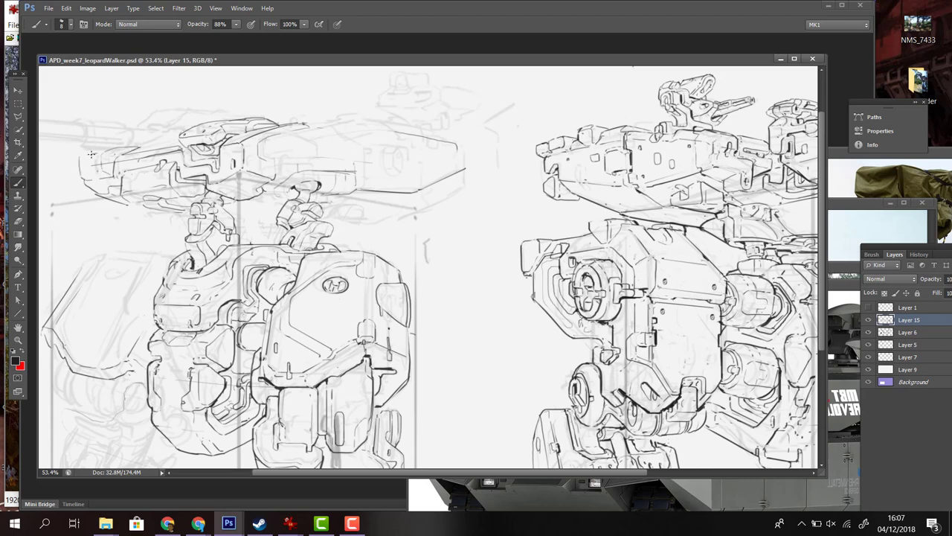
{"action": "left_click_drag", "start_coordinate": [172, 168], "coordinate": [285, 181]}
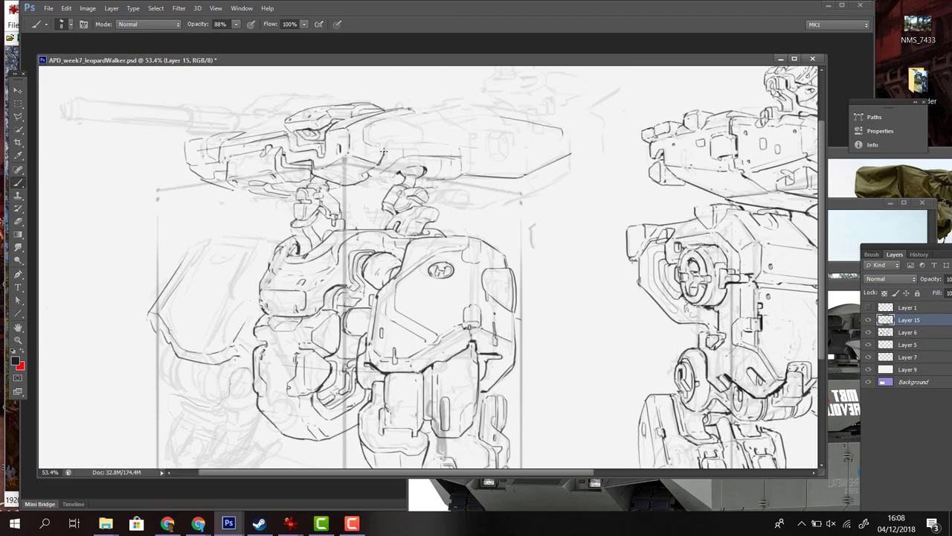
Ink the turret's long side armour, including its top edge, panel divisions and angled lower edge.
{"action": "key", "text": "e"}
{"action": "scroll", "coordinate": [372, 170], "scroll_direction": "down", "scroll_amount": 3}
{"action": "key", "text": "b"}
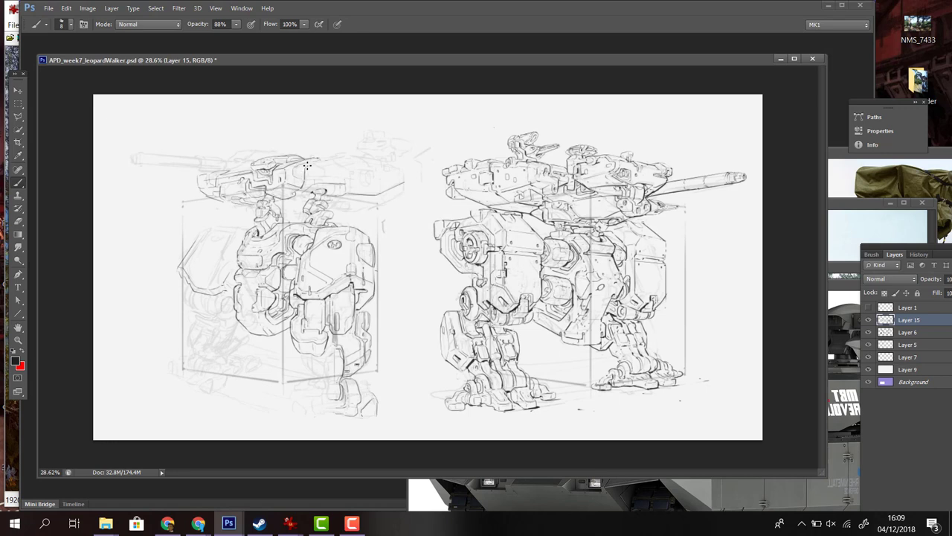
{"action": "left_click_drag", "start_coordinate": [306, 166], "coordinate": [349, 159]}
{"action": "left_click_drag", "start_coordinate": [369, 205], "coordinate": [332, 202]}
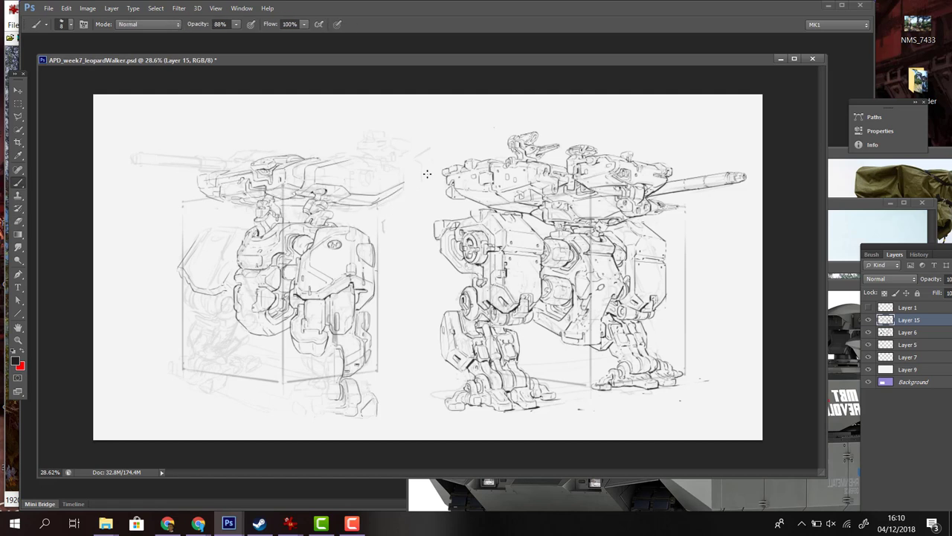
{"action": "left_click_drag", "start_coordinate": [355, 160], "coordinate": [366, 185]}
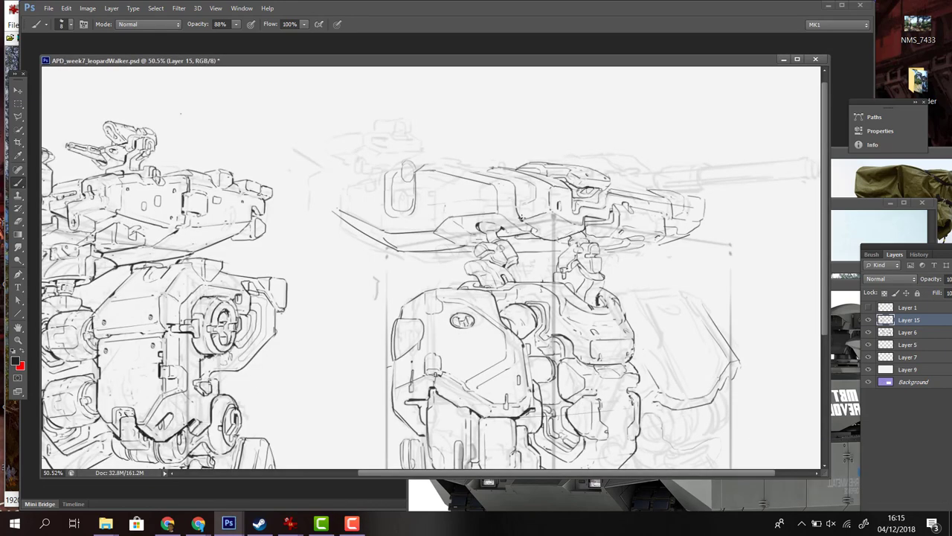
Ink the turret's roof sensor head with its windows and base ring, plus the boxy weapon station at the roof's rear.
{"action": "left_click_drag", "start_coordinate": [511, 200], "coordinate": [506, 193]}
{"action": "mouse_move", "coordinate": [488, 171]}
{"action": "left_mouse_down"}
{"action": "mouse_move", "coordinate": [460, 171]}
{"action": "mouse_move", "coordinate": [509, 157]}
{"action": "mouse_move", "coordinate": [491, 142]}
{"action": "mouse_move", "coordinate": [550, 158]}
{"action": "left_mouse_up"}
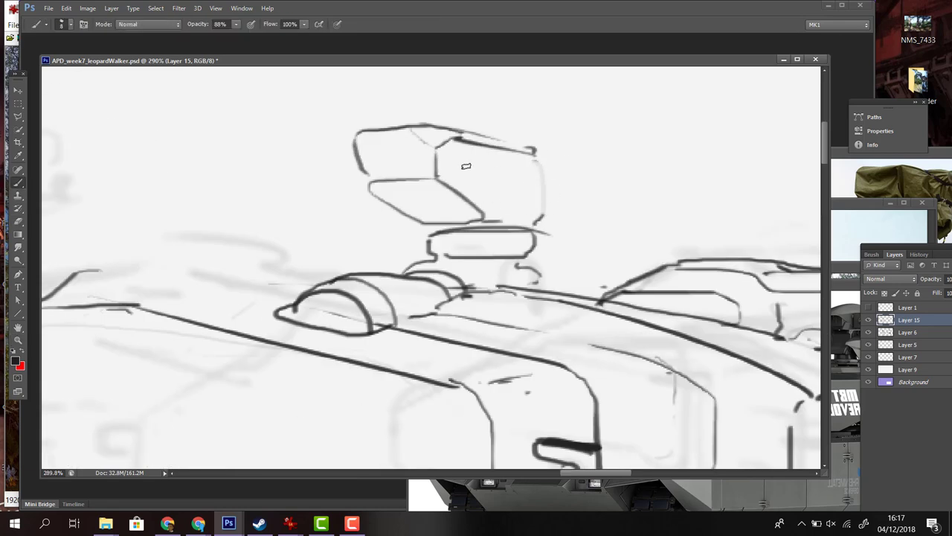
{"action": "mouse_move", "coordinate": [473, 163]}
{"action": "left_mouse_down"}
{"action": "mouse_move", "coordinate": [521, 216]}
{"action": "mouse_move", "coordinate": [562, 165]}
{"action": "mouse_move", "coordinate": [536, 153]}
{"action": "mouse_move", "coordinate": [463, 250]}
{"action": "mouse_move", "coordinate": [542, 155]}
{"action": "mouse_move", "coordinate": [375, 183]}
{"action": "left_mouse_up"}
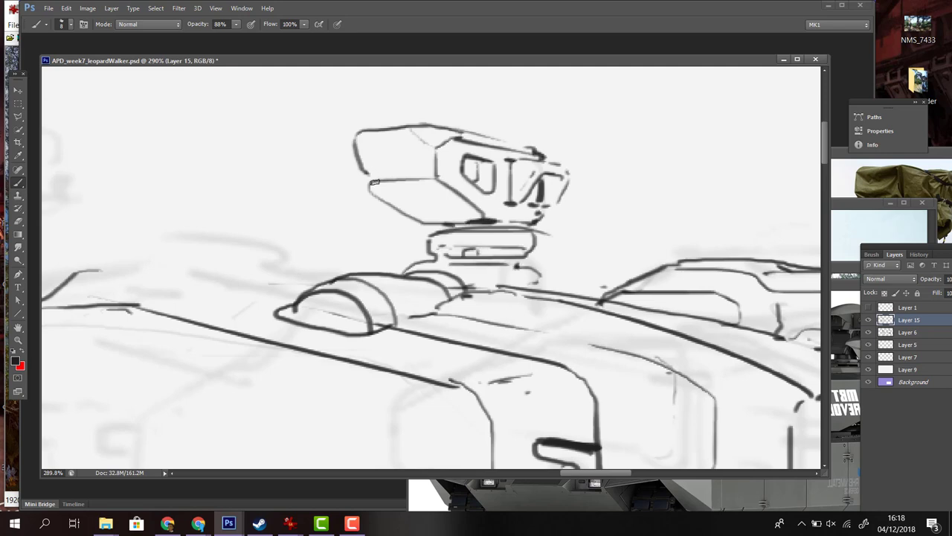
{"action": "key", "text": "e"}
{"action": "key", "text": "b"}
{"action": "left_click_drag", "start_coordinate": [449, 222], "coordinate": [357, 223]}
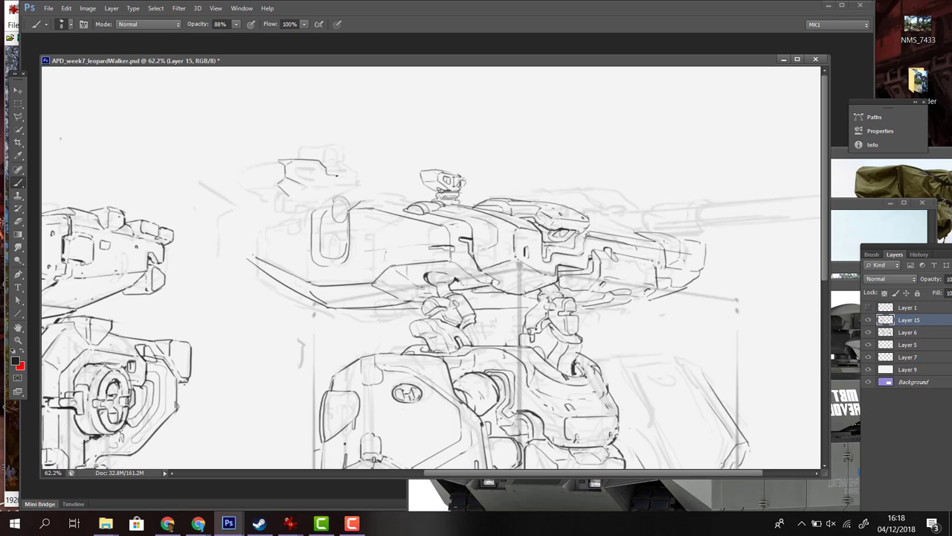
{"action": "left_click_drag", "start_coordinate": [268, 163], "coordinate": [308, 172]}
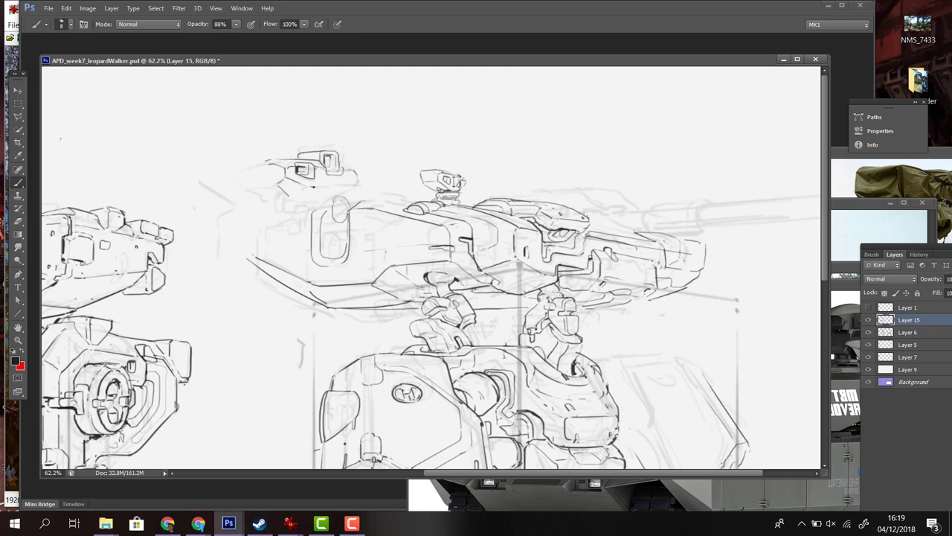
Ink one half of the near leg's ankle and foot, including its stepped plates and triangular toe block.
{"action": "scroll", "coordinate": [432, 283], "scroll_direction": "down", "scroll_amount": 2}
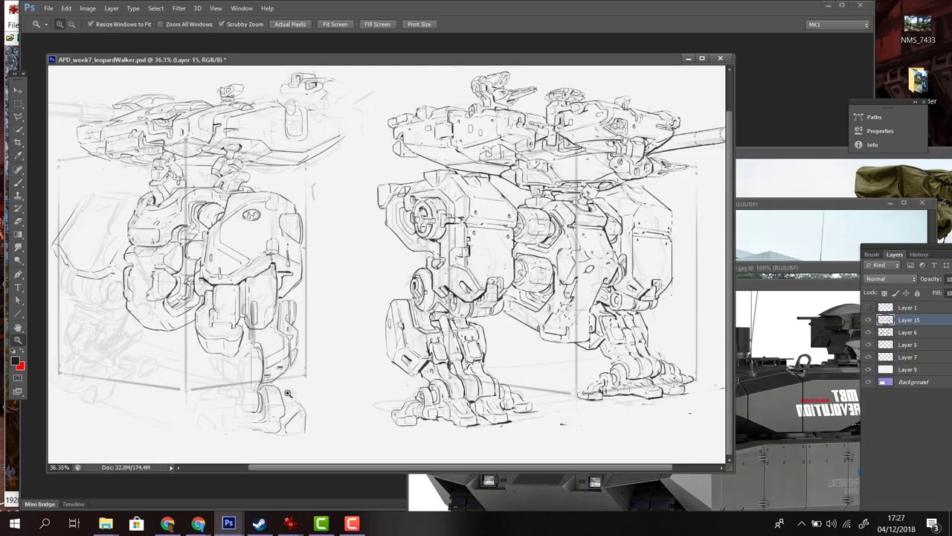
{"action": "left_click_drag", "start_coordinate": [426, 338], "coordinate": [373, 339]}
{"action": "mouse_move", "coordinate": [372, 327]}
{"action": "left_mouse_down"}
{"action": "mouse_move", "coordinate": [399, 354]}
{"action": "mouse_move", "coordinate": [399, 395]}
{"action": "mouse_move", "coordinate": [335, 393]}
{"action": "mouse_move", "coordinate": [384, 324]}
{"action": "mouse_move", "coordinate": [346, 324]}
{"action": "left_mouse_up"}
{"action": "mouse_move", "coordinate": [379, 301]}
{"action": "left_mouse_down"}
{"action": "mouse_move", "coordinate": [342, 312]}
{"action": "mouse_move", "coordinate": [593, 313]}
{"action": "left_mouse_up"}
{"action": "left_click_drag", "start_coordinate": [534, 383], "coordinate": [446, 388]}
{"action": "left_click_drag", "start_coordinate": [532, 359], "coordinate": [491, 366]}
{"action": "left_click_drag", "start_coordinate": [480, 341], "coordinate": [476, 366]}
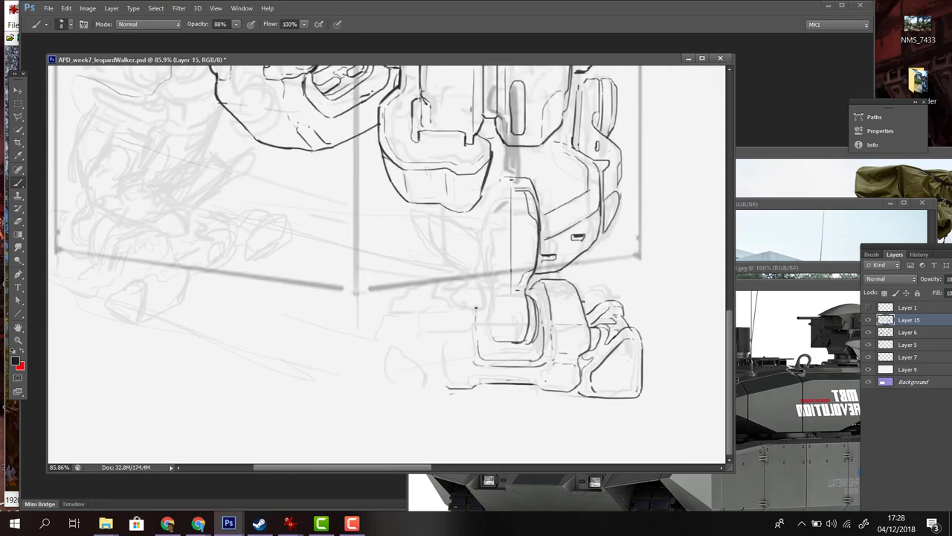
{"action": "left_click_drag", "start_coordinate": [556, 322], "coordinate": [491, 330]}
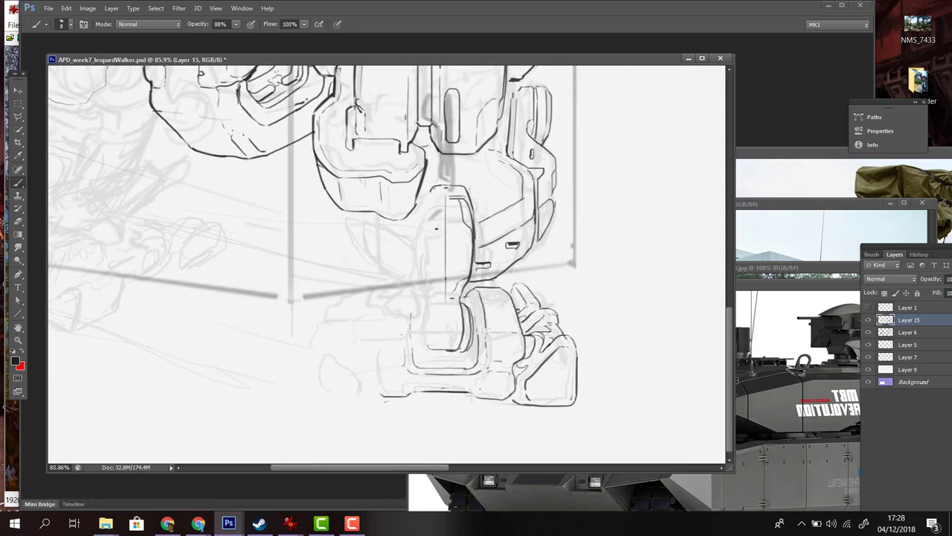
Duplicate the inked half of the lower leg and foot, mirror it horizontally, and erase the copy's overlap over the knee armour.
{"action": "key", "text": "ctrl+j"}
{"action": "key", "text": "ctrl+t"}
{"action": "left_click_drag", "start_coordinate": [576, 245], "coordinate": [312, 245]}
{"action": "key", "text": "Return"}
{"action": "key", "text": "e"}
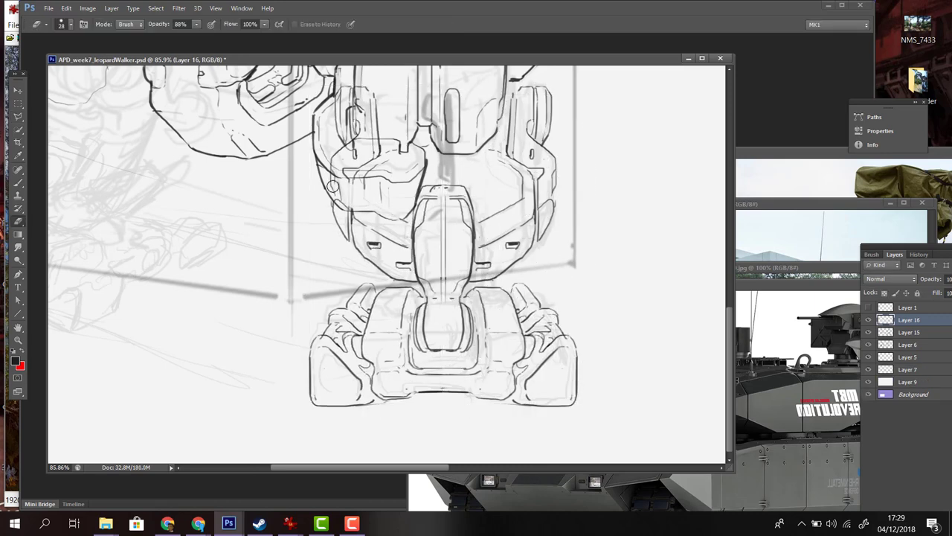
{"action": "left_click_drag", "start_coordinate": [333, 186], "coordinate": [354, 117]}
On Layer 15, ink small slots and edge details on both sides of the foot and touch up the upper leg.
{"action": "key", "text": "alt+["}
{"action": "key", "text": "b"}
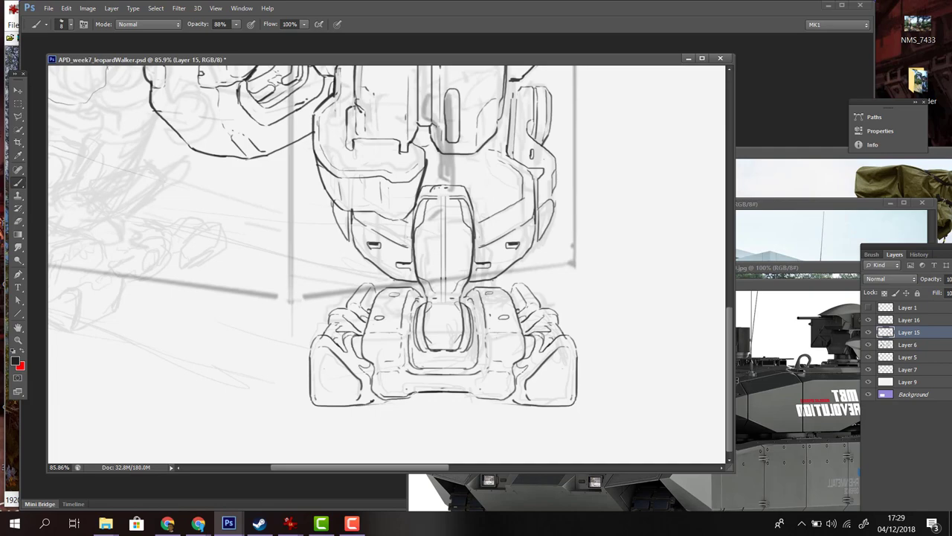
{"action": "left_click_drag", "start_coordinate": [362, 363], "coordinate": [375, 370]}
{"action": "left_click_drag", "start_coordinate": [523, 361], "coordinate": [513, 369]}
{"action": "scroll", "coordinate": [387, 268], "scroll_direction": "up", "scroll_amount": 5}
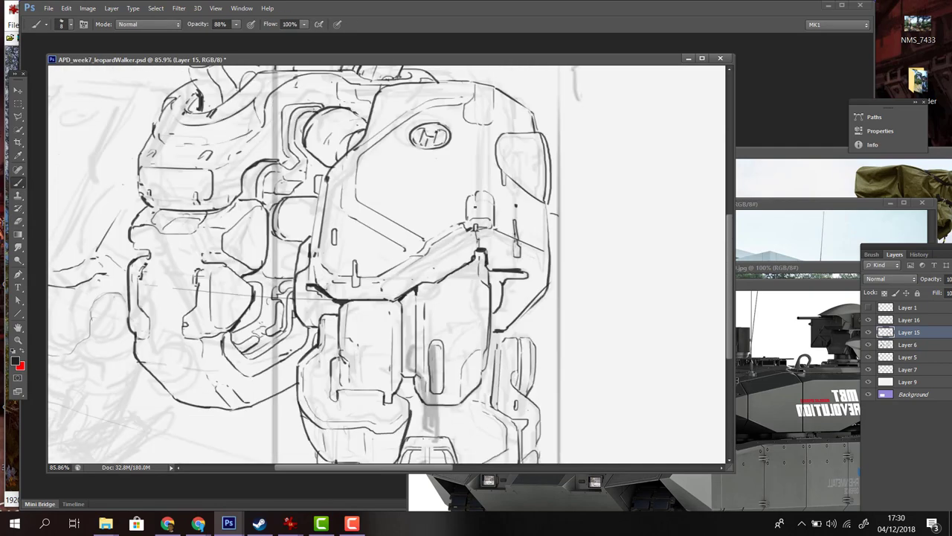
{"action": "left_click_drag", "start_coordinate": [497, 290], "coordinate": [494, 243]}
{"action": "scroll", "coordinate": [312, 215], "scroll_direction": "down", "scroll_amount": 5}
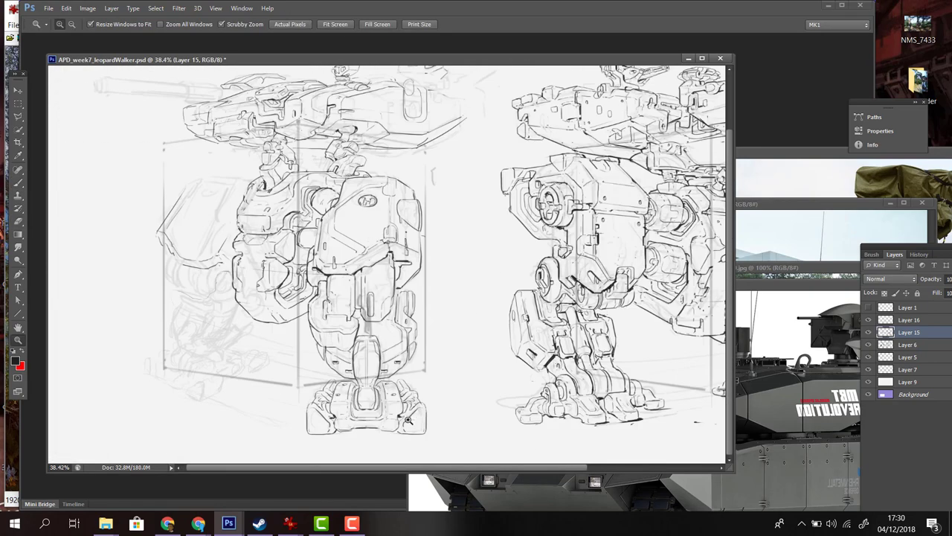
Merge the mirrored copy with the line art layer, then lasso the near foot and scale it down slightly.
{"action": "key", "text": "l"}
{"action": "key", "text": "alt+shift+]"}
{"action": "key", "text": "ctrl+e"}
{"action": "left_click_drag", "start_coordinate": [325, 379], "coordinate": [321, 381]}
{"action": "key", "text": "ctrl+t"}
{"action": "left_click_drag", "start_coordinate": [446, 445], "coordinate": [446, 416]}
{"action": "key", "text": "Return"}
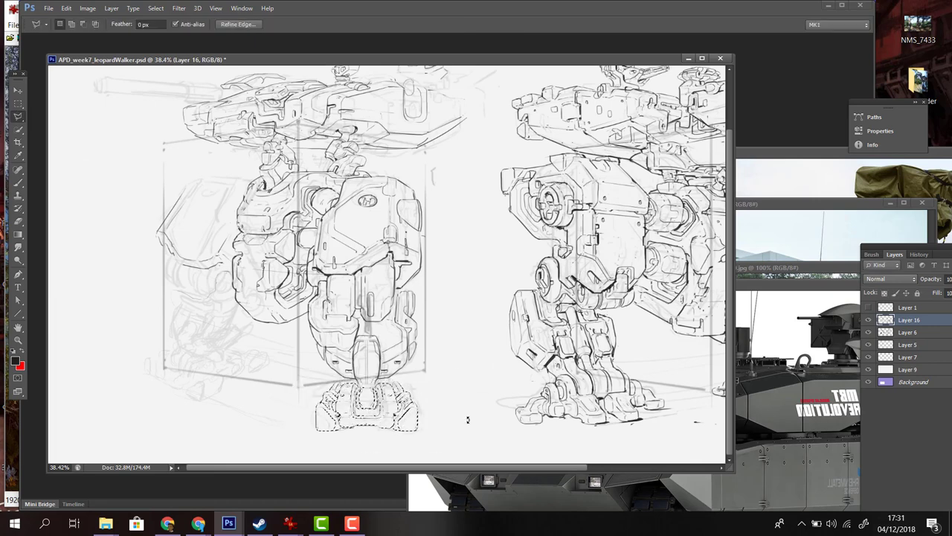
Ink the far leg's curved lower armour with its rounded side plates.
{"action": "key", "text": "b"}
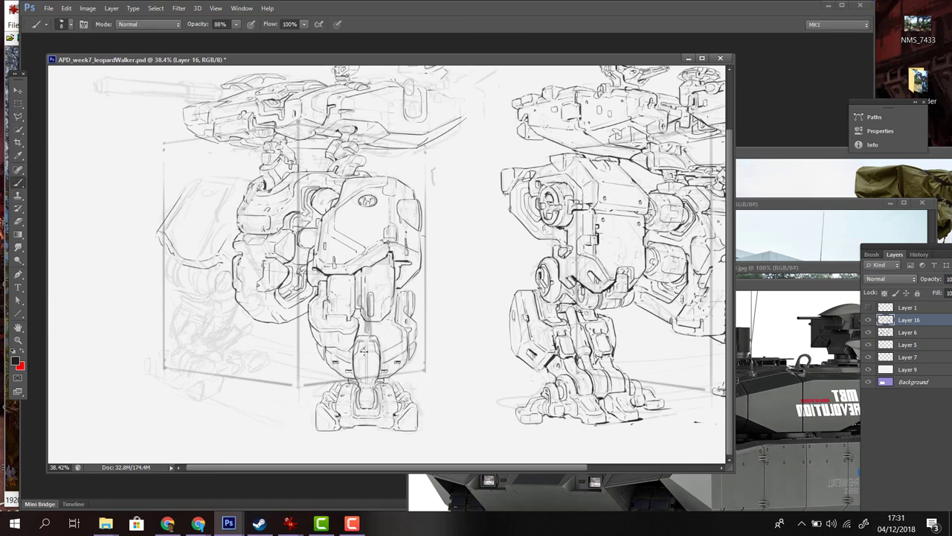
{"action": "mouse_move", "coordinate": [187, 346]}
{"action": "left_mouse_down"}
{"action": "mouse_move", "coordinate": [209, 319]}
{"action": "mouse_move", "coordinate": [200, 340]}
{"action": "mouse_move", "coordinate": [200, 332]}
{"action": "mouse_move", "coordinate": [239, 336]}
{"action": "mouse_move", "coordinate": [214, 352]}
{"action": "mouse_move", "coordinate": [234, 320]}
{"action": "mouse_move", "coordinate": [249, 319]}
{"action": "mouse_move", "coordinate": [192, 333]}
{"action": "mouse_move", "coordinate": [200, 353]}
{"action": "mouse_move", "coordinate": [207, 318]}
{"action": "left_mouse_up"}
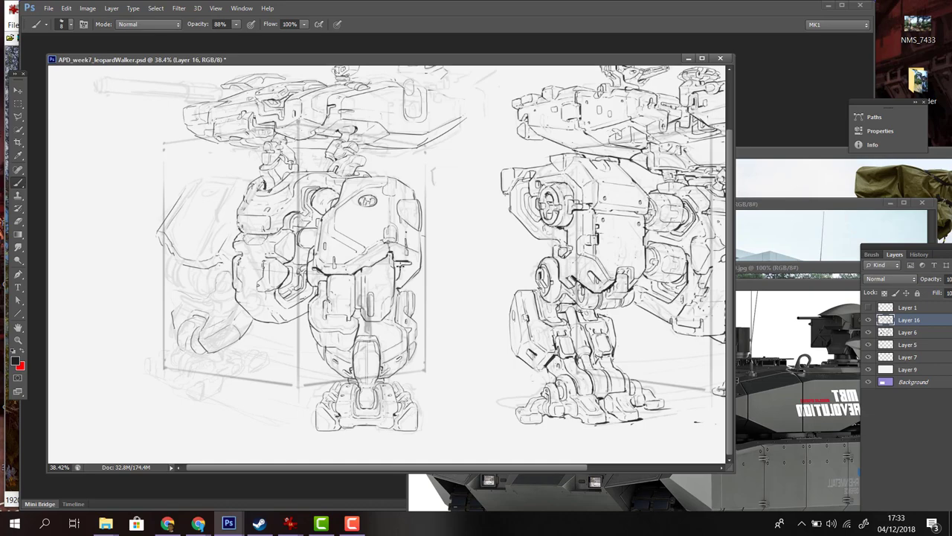
{"action": "scroll", "coordinate": [400, 214], "scroll_direction": "up", "scroll_amount": 5}
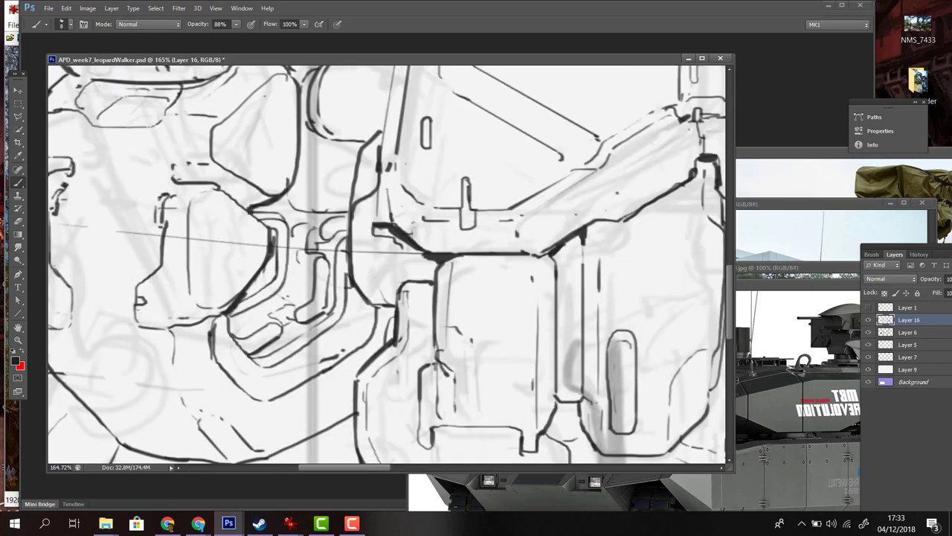
{"action": "scroll", "coordinate": [400, 213], "scroll_direction": "down", "scroll_amount": 2}
{"action": "scroll", "coordinate": [399, 213], "scroll_direction": "down", "scroll_amount": 2}
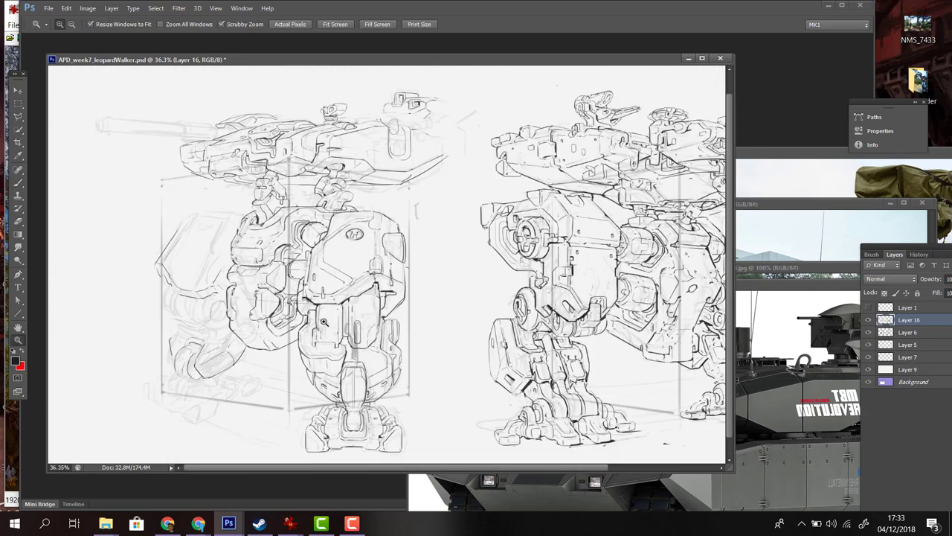
{"action": "scroll", "coordinate": [206, 311], "scroll_direction": "down", "scroll_amount": 4}
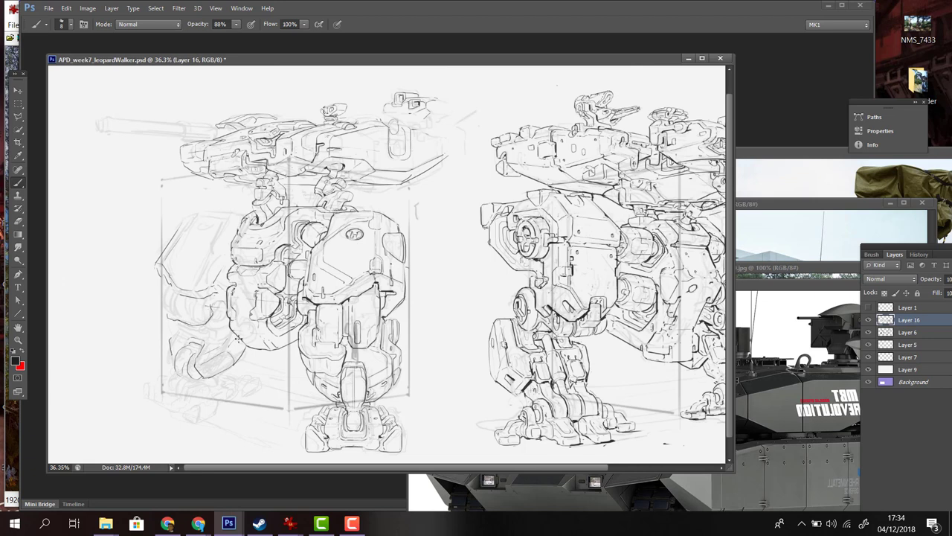
Ink the far leg's bowl-shaped armour above the shin and transform it to a narrower shape.
{"action": "mouse_move", "coordinate": [238, 338]}
{"action": "left_mouse_down"}
{"action": "mouse_move", "coordinate": [201, 350]}
{"action": "mouse_move", "coordinate": [216, 334]}
{"action": "mouse_move", "coordinate": [165, 318]}
{"action": "left_mouse_up"}
{"action": "scroll", "coordinate": [194, 320], "scroll_direction": "up", "scroll_amount": 2}
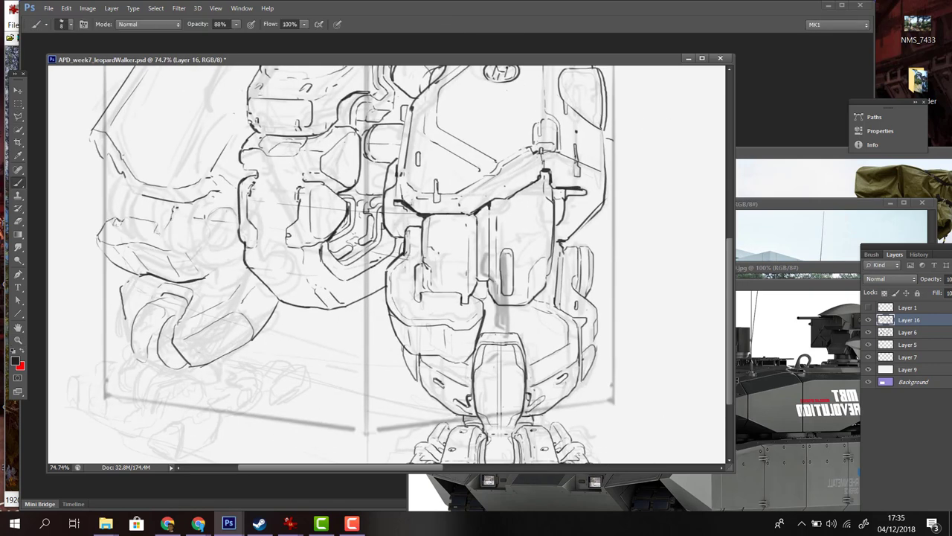
{"action": "key", "text": "ctrl+t"}
{"action": "left_click_drag", "start_coordinate": [160, 245], "coordinate": [170, 240]}
{"action": "key", "text": "Return"}
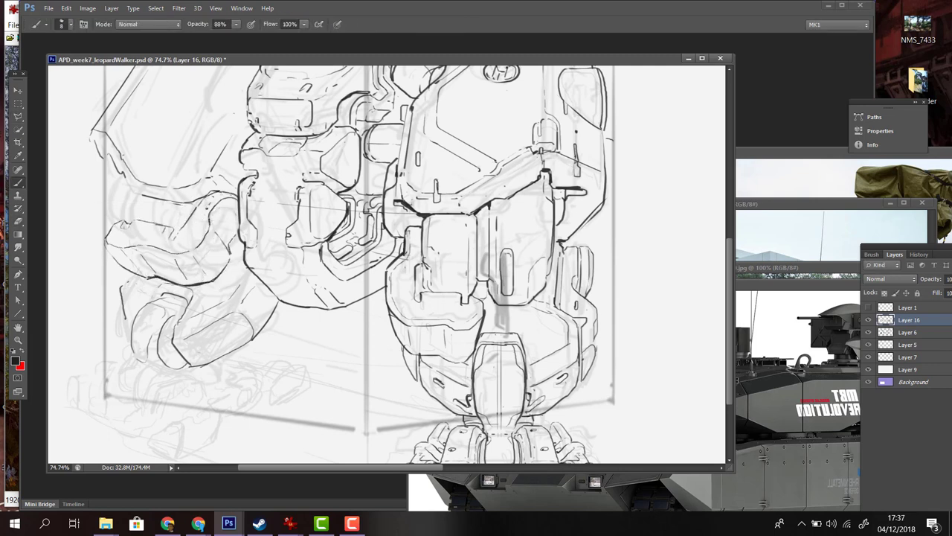
{"action": "key", "text": "ctrl+t"}
{"action": "left_click_drag", "start_coordinate": [138, 246], "coordinate": [179, 211]}
{"action": "key", "text": "Return"}
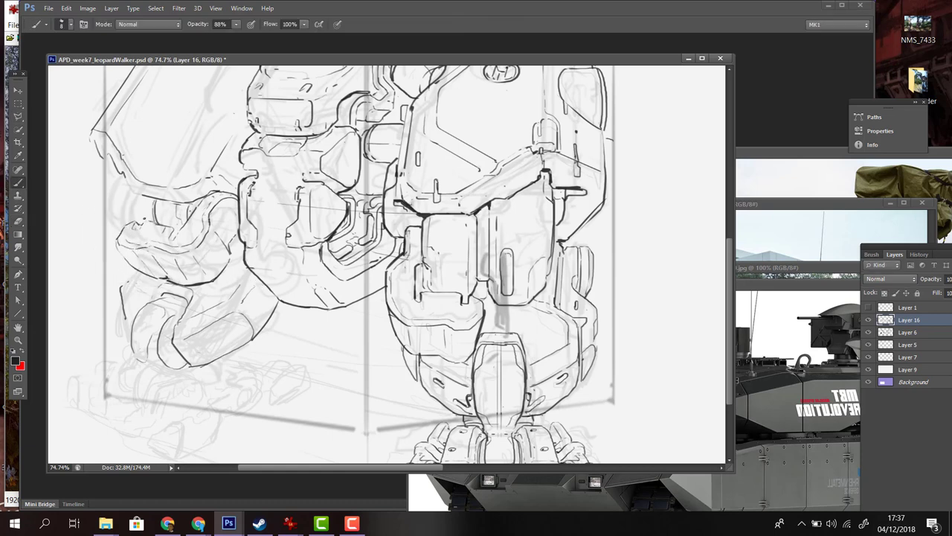
Ink the joint and connecting parts between the far leg's hanging shoulder plate and its bowl-shaped armour.
{"action": "mouse_move", "coordinate": [119, 173]}
{"action": "left_mouse_down"}
{"action": "mouse_move", "coordinate": [117, 233]}
{"action": "mouse_move", "coordinate": [128, 215]}
{"action": "left_mouse_up"}
{"action": "left_click_drag", "start_coordinate": [228, 216], "coordinate": [246, 216]}
{"action": "left_click_drag", "start_coordinate": [264, 163], "coordinate": [241, 256]}
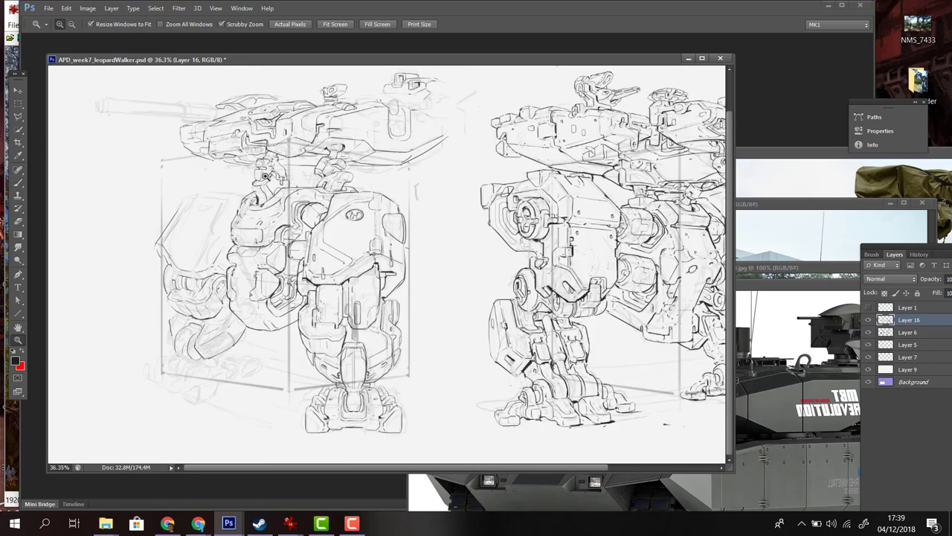
Ink the trapezoid-shaped central front toe of the near foot, undoing the stray strokes.
{"action": "mouse_move", "coordinate": [282, 303]}
{"action": "left_mouse_down"}
{"action": "mouse_move", "coordinate": [370, 303]}
{"action": "mouse_move", "coordinate": [319, 355]}
{"action": "mouse_move", "coordinate": [382, 391]}
{"action": "left_mouse_up"}
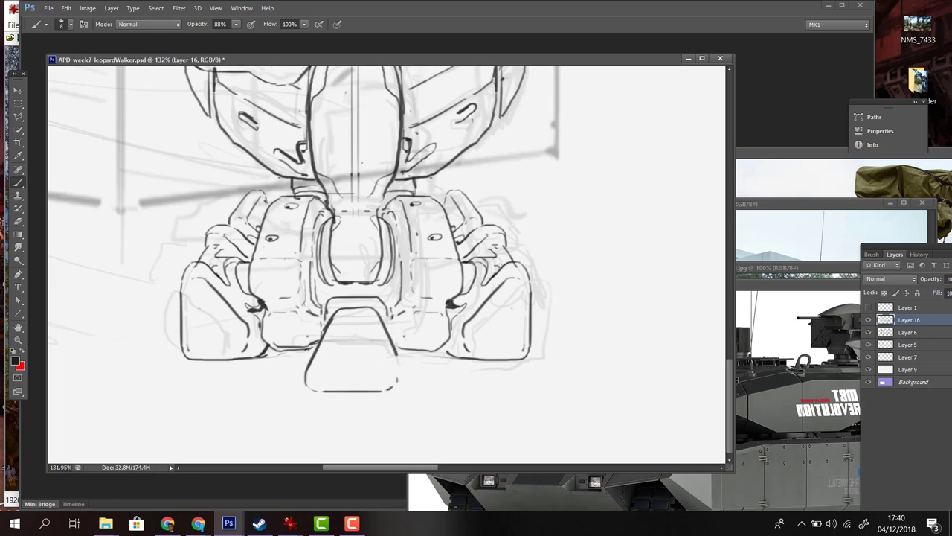
{"action": "left_click_drag", "start_coordinate": [352, 324], "coordinate": [325, 387]}
{"action": "key", "text": "ctrl+alt+z"}
{"action": "key", "text": "ctrl+alt+z"}
{"action": "key", "text": "ctrl+alt+z"}
{"action": "key", "text": "ctrl+alt+z"}
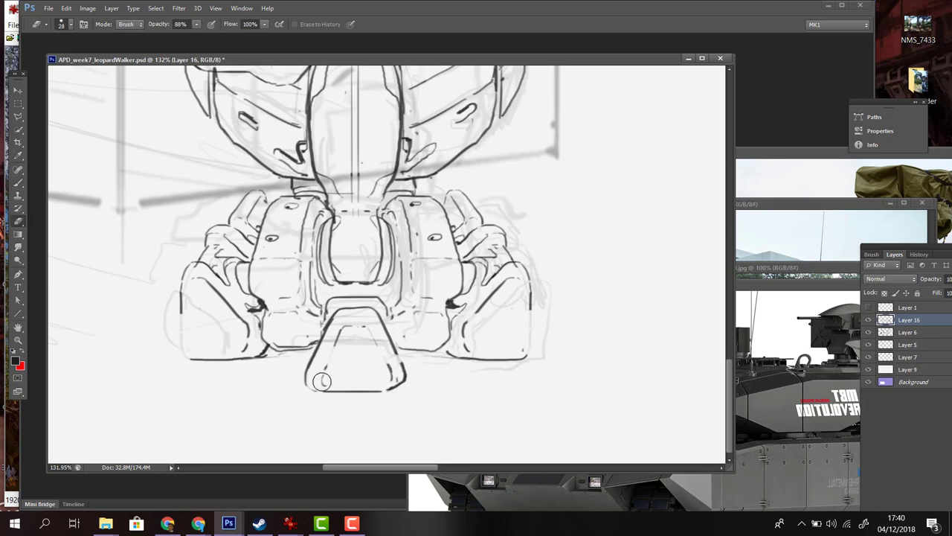
Lighten the bottom and side edges of the near foot's outer toes with the eraser and clean up the front toe's outline.
{"action": "left_click_drag", "start_coordinate": [178, 311], "coordinate": [220, 326]}
{"action": "mouse_move", "coordinate": [531, 327]}
{"action": "left_mouse_down"}
{"action": "mouse_move", "coordinate": [464, 338]}
{"action": "mouse_move", "coordinate": [525, 358]}
{"action": "left_mouse_up"}
{"action": "left_click_drag", "start_coordinate": [535, 308], "coordinate": [524, 360]}
{"action": "mouse_move", "coordinate": [333, 343]}
{"action": "left_mouse_down"}
{"action": "mouse_move", "coordinate": [328, 363]}
{"action": "mouse_move", "coordinate": [306, 367]}
{"action": "left_mouse_up"}
{"action": "left_click_drag", "start_coordinate": [311, 361], "coordinate": [305, 397]}
{"action": "mouse_move", "coordinate": [307, 398]}
{"action": "left_mouse_down"}
{"action": "mouse_move", "coordinate": [335, 393]}
{"action": "mouse_move", "coordinate": [348, 367]}
{"action": "left_mouse_up"}
Ink the inner contours of the near foot's front toe and reinforce the edges around the ankle and outer toe.
{"action": "key", "text": "z"}
{"action": "key", "text": "b"}
{"action": "left_click_drag", "start_coordinate": [391, 264], "coordinate": [391, 281]}
{"action": "mouse_move", "coordinate": [311, 395]}
{"action": "left_mouse_down"}
{"action": "mouse_move", "coordinate": [412, 391]}
{"action": "mouse_move", "coordinate": [403, 352]}
{"action": "left_mouse_up"}
{"action": "mouse_move", "coordinate": [497, 321]}
{"action": "left_mouse_down"}
{"action": "mouse_move", "coordinate": [510, 296]}
{"action": "mouse_move", "coordinate": [522, 320]}
{"action": "left_mouse_up"}
{"action": "scroll", "coordinate": [358, 350], "scroll_direction": "up", "scroll_amount": 8}
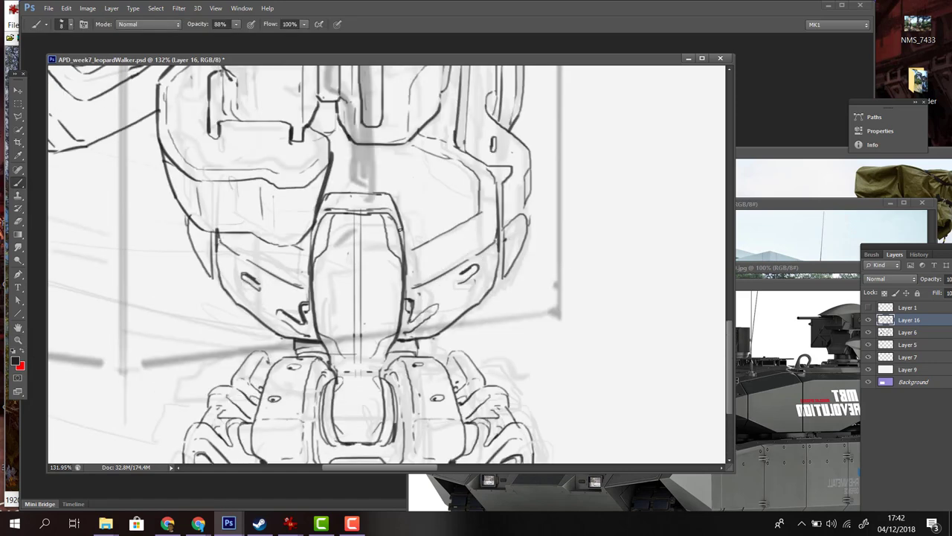
Ink the inset panel and inner contour on the near leg's narrow shin plate.
{"action": "scroll", "coordinate": [402, 335], "scroll_direction": "down", "scroll_amount": 5}
{"action": "key", "text": "z"}
{"action": "left_click_drag", "start_coordinate": [402, 334], "coordinate": [320, 335]}
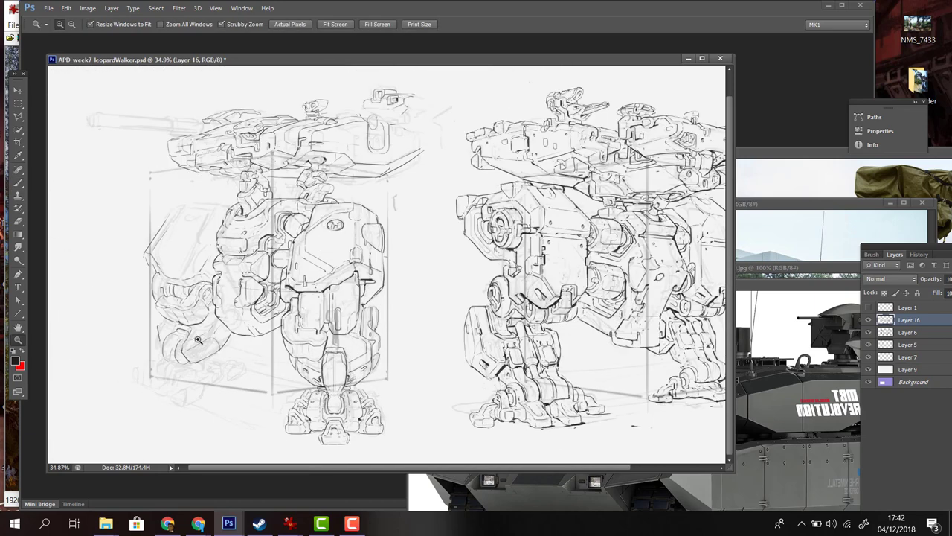
{"action": "key", "text": "b"}
{"action": "key", "text": "e"}
{"action": "scroll", "coordinate": [325, 378], "scroll_direction": "up", "scroll_amount": 4}
{"action": "left_click_drag", "start_coordinate": [361, 311], "coordinate": [363, 389]}
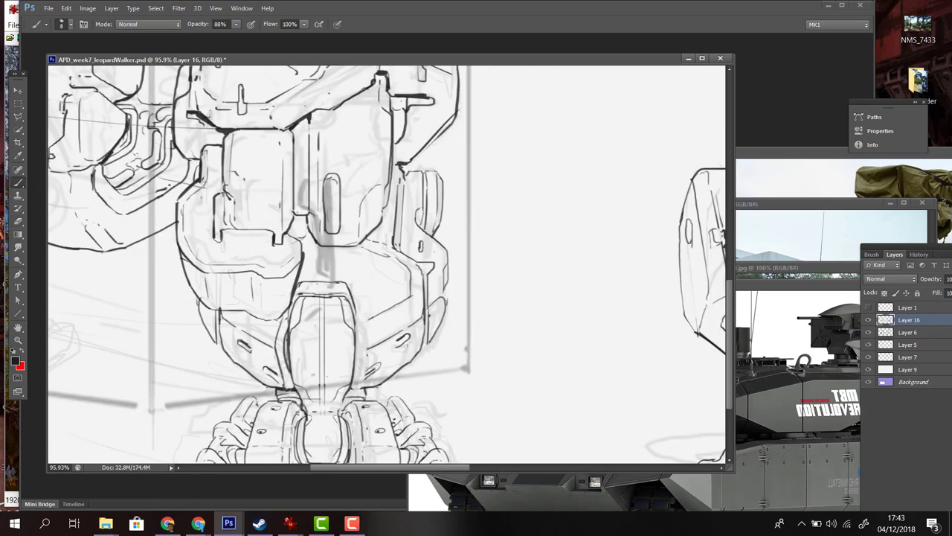
{"action": "mouse_move", "coordinate": [307, 374]}
{"action": "left_mouse_down"}
{"action": "mouse_move", "coordinate": [351, 351]}
{"action": "mouse_move", "coordinate": [419, 255]}
{"action": "mouse_move", "coordinate": [657, 277]}
{"action": "left_mouse_up"}
Ink the far leg's ankle guard and the curved edge running down into its foot.
{"action": "key", "text": "b"}
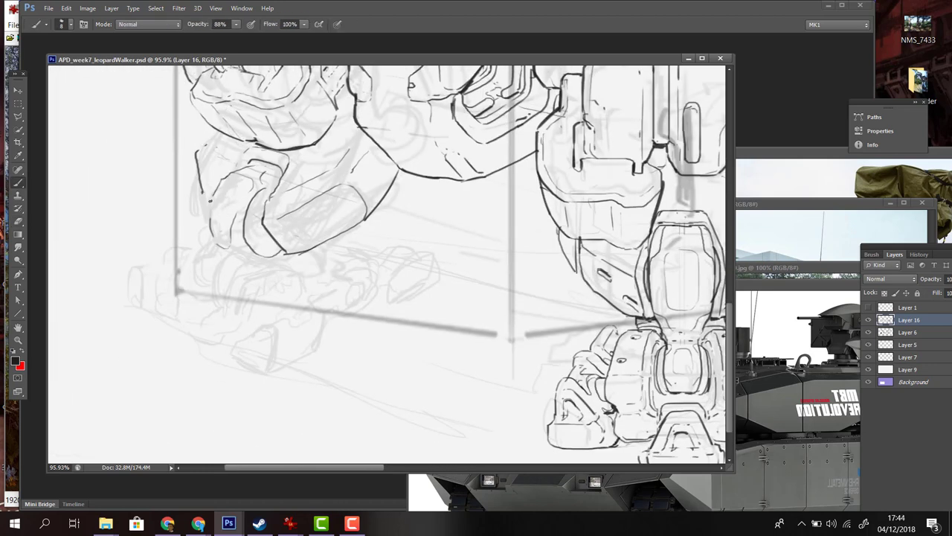
{"action": "key", "text": "e"}
{"action": "key", "text": "b"}
{"action": "left_click_drag", "start_coordinate": [220, 251], "coordinate": [212, 305]}
{"action": "left_click_drag", "start_coordinate": [270, 197], "coordinate": [272, 244]}
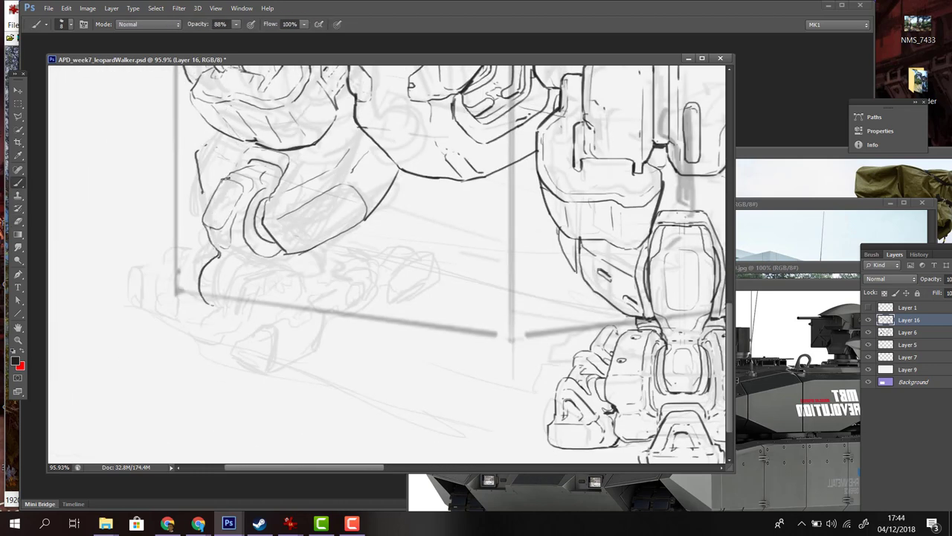
Clean up the far leg's ankle guard and ink the rounded joint beneath it at the top of the foot.
{"action": "key", "text": "e"}
{"action": "key", "text": "b"}
{"action": "left_click_drag", "start_coordinate": [226, 295], "coordinate": [250, 266]}
{"action": "left_click_drag", "start_coordinate": [279, 165], "coordinate": [208, 226]}
{"action": "mouse_move", "coordinate": [250, 259]}
{"action": "left_mouse_down"}
{"action": "mouse_move", "coordinate": [223, 285]}
{"action": "mouse_move", "coordinate": [201, 262]}
{"action": "mouse_move", "coordinate": [226, 261]}
{"action": "left_mouse_up"}
{"action": "key", "text": "e"}
{"action": "key", "text": "b"}
{"action": "scroll", "coordinate": [215, 298], "scroll_direction": "down", "scroll_amount": 3}
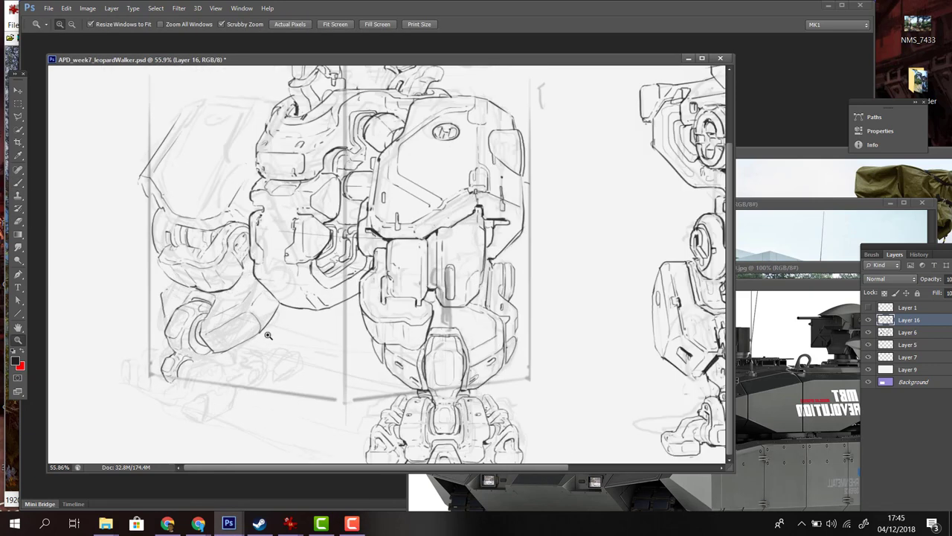
{"action": "left_click_drag", "start_coordinate": [164, 340], "coordinate": [214, 340]}
Hide the perspective box guide layer and ink the edges and panel lines of the far leg's large shoulder plate.
{"action": "left_click", "coordinate": [868, 375]}
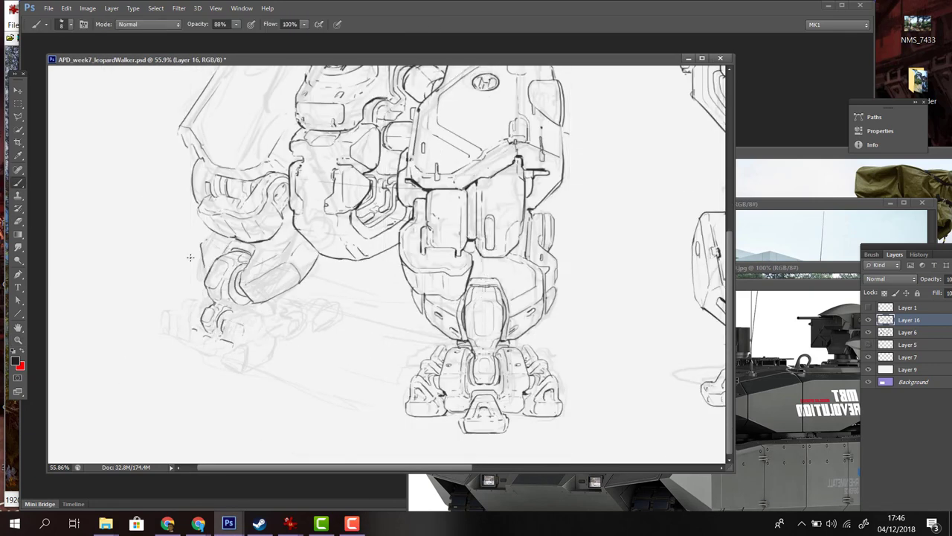
{"action": "left_click_drag", "start_coordinate": [298, 214], "coordinate": [328, 278]}
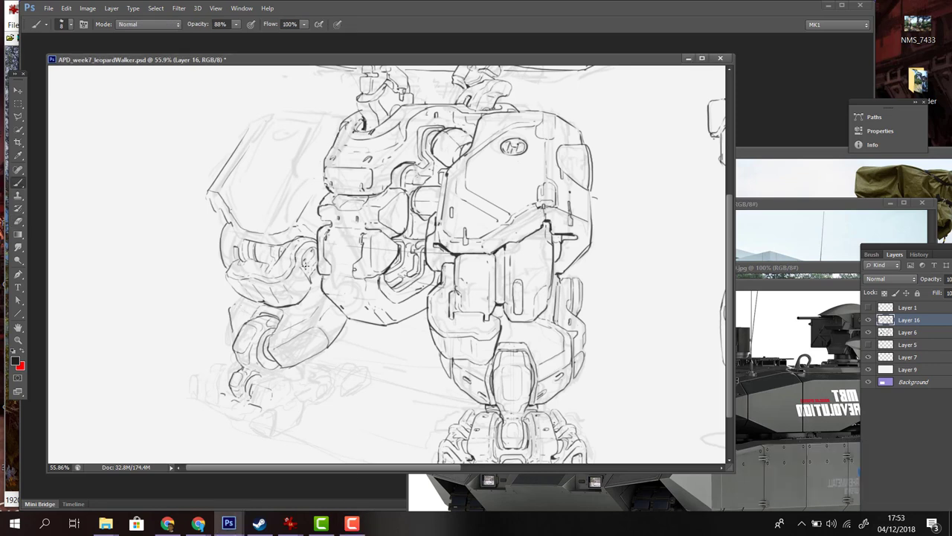
{"action": "left_click_drag", "start_coordinate": [233, 210], "coordinate": [238, 215]}
{"action": "left_click_drag", "start_coordinate": [283, 178], "coordinate": [368, 184]}
{"action": "mouse_move", "coordinate": [284, 182]}
{"action": "left_mouse_down"}
{"action": "mouse_move", "coordinate": [302, 156]}
{"action": "mouse_move", "coordinate": [277, 128]}
{"action": "left_mouse_up"}
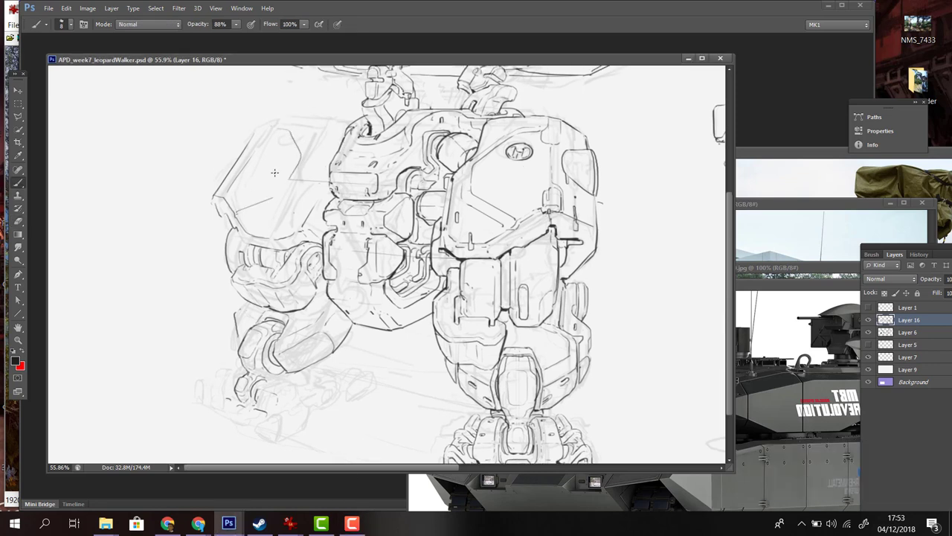
{"action": "left_click_drag", "start_coordinate": [234, 212], "coordinate": [286, 190]}
Copy the round emblem from the near shoulder plate to a new layer and transform it onto the far shoulder plate.
{"action": "key", "text": "l"}
{"action": "key", "text": "ctrl+j"}
{"action": "key", "text": "ctrl+t"}
{"action": "mouse_move", "coordinate": [519, 152]}
{"action": "left_mouse_down"}
{"action": "mouse_move", "coordinate": [277, 147]}
{"action": "mouse_move", "coordinate": [292, 130]}
{"action": "left_mouse_up"}
{"action": "key", "text": "Return"}
{"action": "key", "text": "b"}
Flip the canvas horizontally and ink the inner edge of the far shoulder plate.
{"action": "scroll", "coordinate": [72, 344], "scroll_direction": "down", "scroll_amount": 2}
{"action": "key", "text": "ctrl+shift+h"}
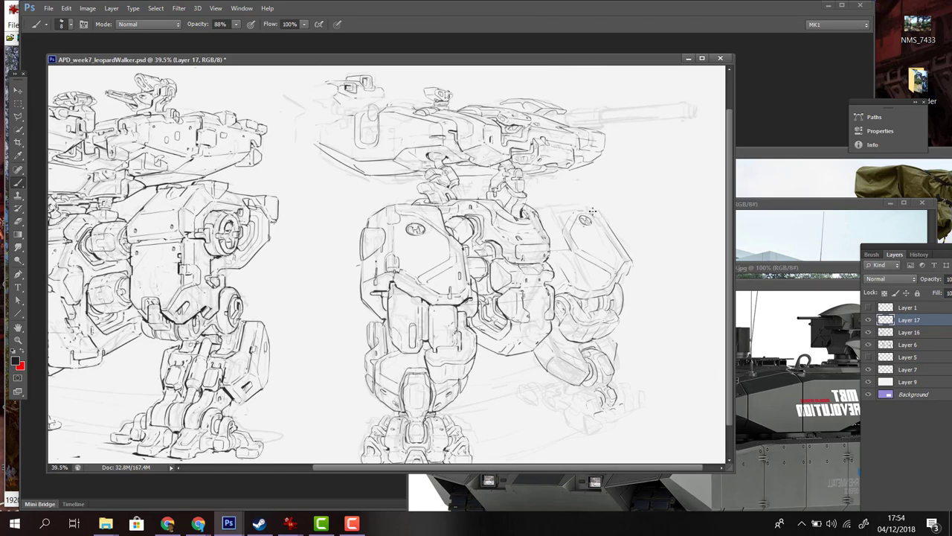
{"action": "left_click_drag", "start_coordinate": [555, 254], "coordinate": [554, 215]}
Lasso the far shoulder plate with its emblem and transform it to a slightly narrower shape.
{"action": "key", "text": "l"}
{"action": "mouse_move", "coordinate": [649, 268]}
{"action": "left_mouse_down"}
{"action": "mouse_move", "coordinate": [599, 305]}
{"action": "mouse_move", "coordinate": [648, 262]}
{"action": "mouse_move", "coordinate": [637, 257]}
{"action": "left_mouse_up"}
{"action": "key", "text": "ctrl+t"}
{"action": "key", "text": "Return"}
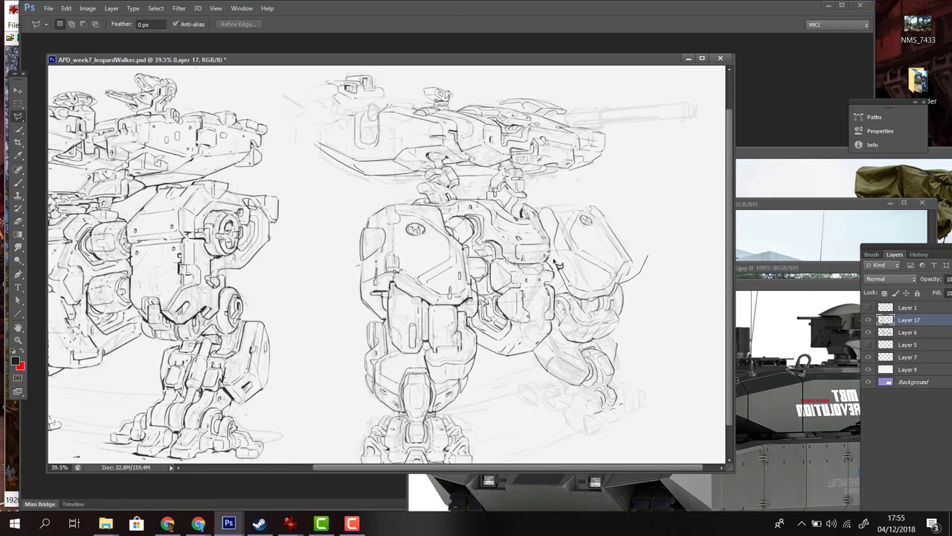
{"action": "key", "text": "ctrl+t"}
{"action": "key", "text": "Return"}
{"action": "key", "text": "b"}
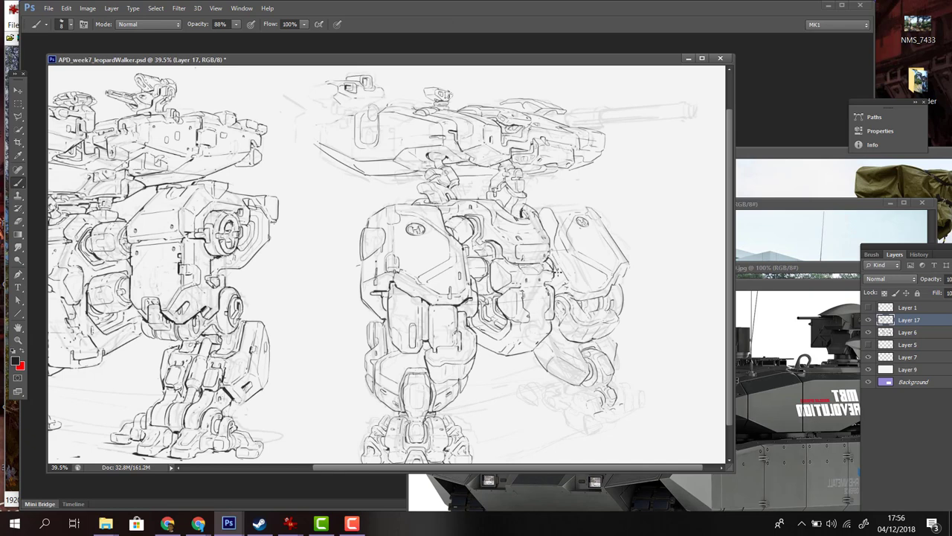
Erase the loose lines on the turret's front side and ink its angular armour panels.
{"action": "scroll", "coordinate": [479, 235], "scroll_direction": "up", "scroll_amount": 5}
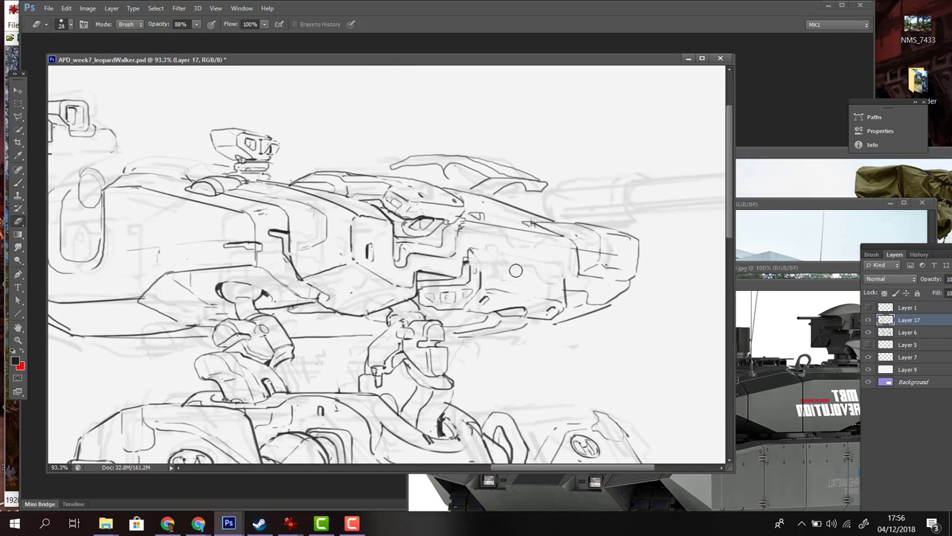
{"action": "key", "text": "e"}
{"action": "mouse_move", "coordinate": [479, 235]}
{"action": "left_mouse_down"}
{"action": "mouse_move", "coordinate": [469, 246]}
{"action": "mouse_move", "coordinate": [472, 221]}
{"action": "mouse_move", "coordinate": [566, 238]}
{"action": "mouse_move", "coordinate": [496, 211]}
{"action": "mouse_move", "coordinate": [562, 223]}
{"action": "mouse_move", "coordinate": [577, 238]}
{"action": "mouse_move", "coordinate": [580, 284]}
{"action": "left_mouse_up"}
{"action": "key", "text": "b"}
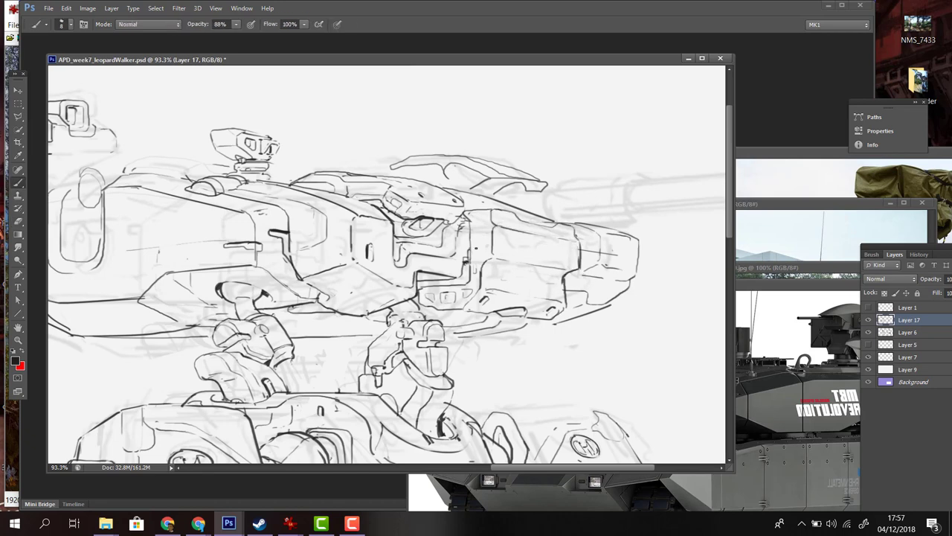
{"action": "left_click_drag", "start_coordinate": [504, 236], "coordinate": [517, 233]}
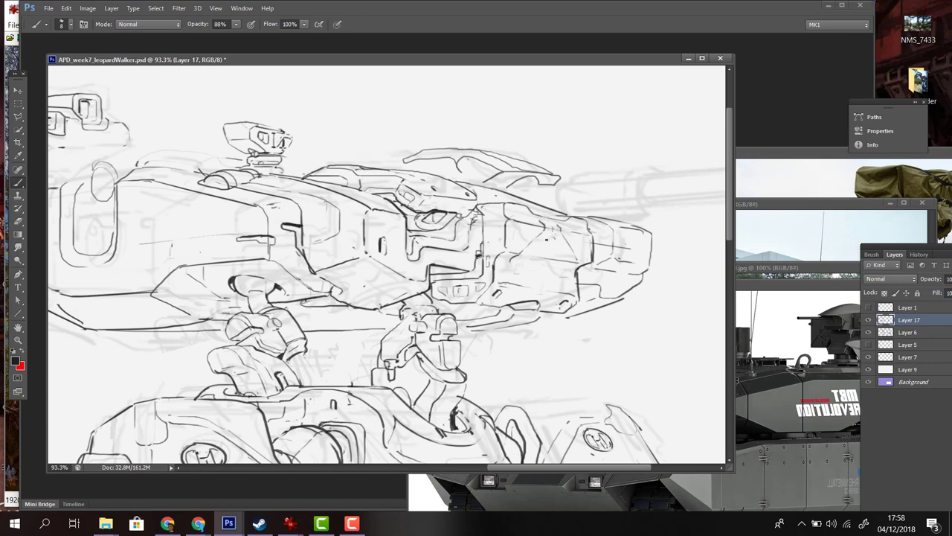
{"action": "left_click_drag", "start_coordinate": [567, 235], "coordinate": [555, 269]}
Refine the angled bars and joints on the turret's front side and ink the small square port at its nose.
{"action": "scroll", "coordinate": [573, 262], "scroll_direction": "down", "scroll_amount": 3}
{"action": "key", "text": "z"}
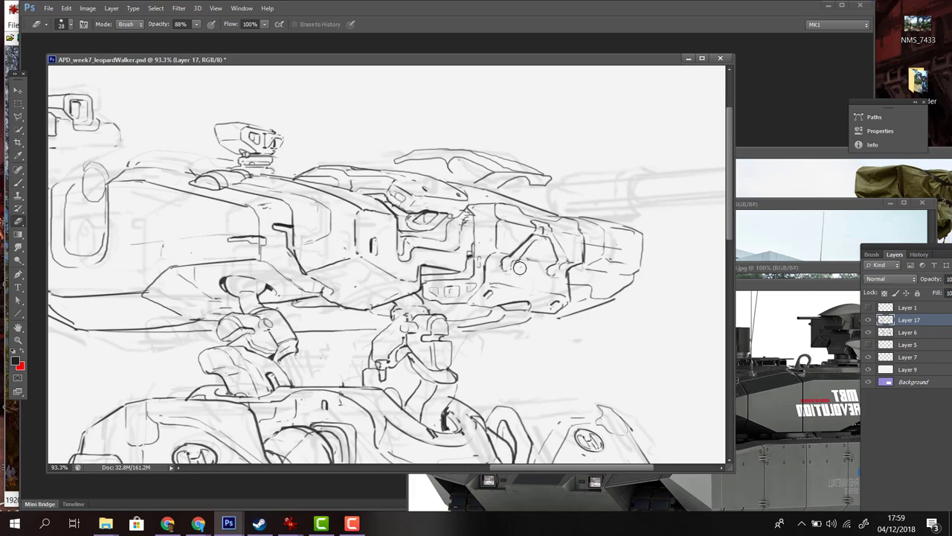
{"action": "key", "text": "ctrl+0"}
{"action": "left_click", "coordinate": [480, 94]}
{"action": "key", "text": "b"}
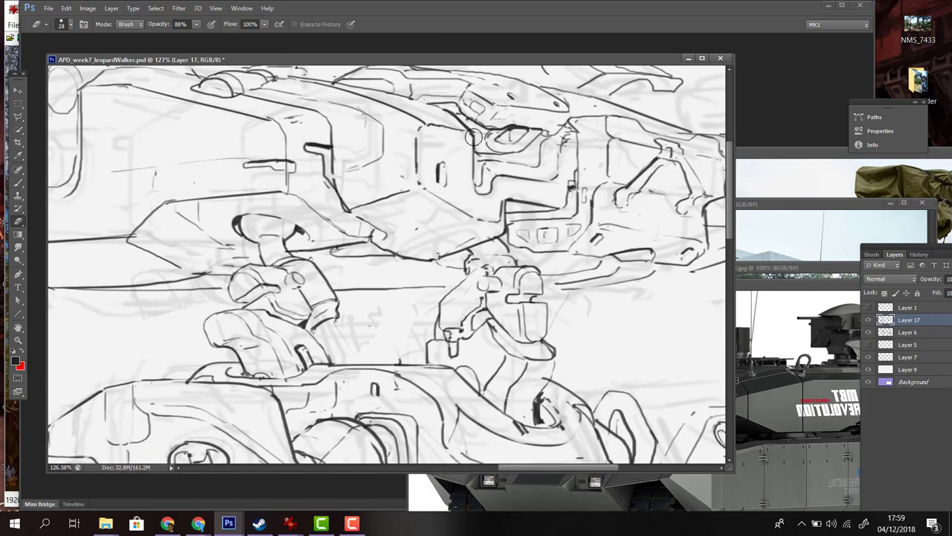
{"action": "key", "text": "b"}
{"action": "left_click_drag", "start_coordinate": [639, 210], "coordinate": [650, 225]}
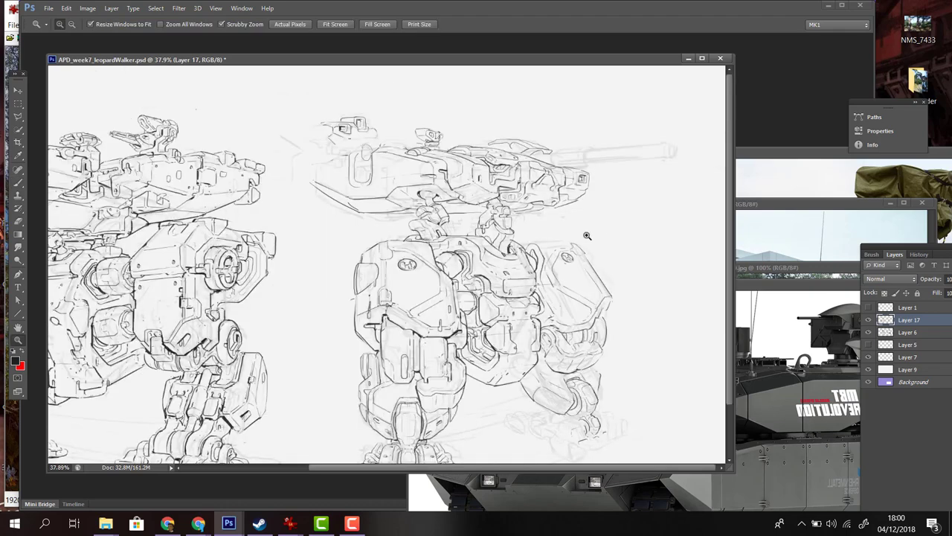
Ink the turret's rear outline and the small recessed panels along its side.
{"action": "left_click", "coordinate": [372, 137]}
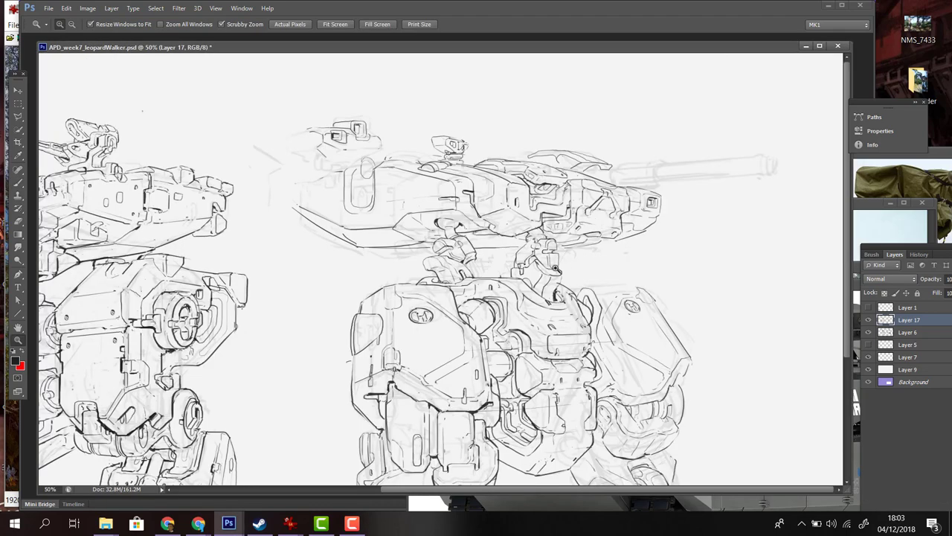
{"action": "left_click", "coordinate": [480, 182]}
{"action": "key", "text": "b"}
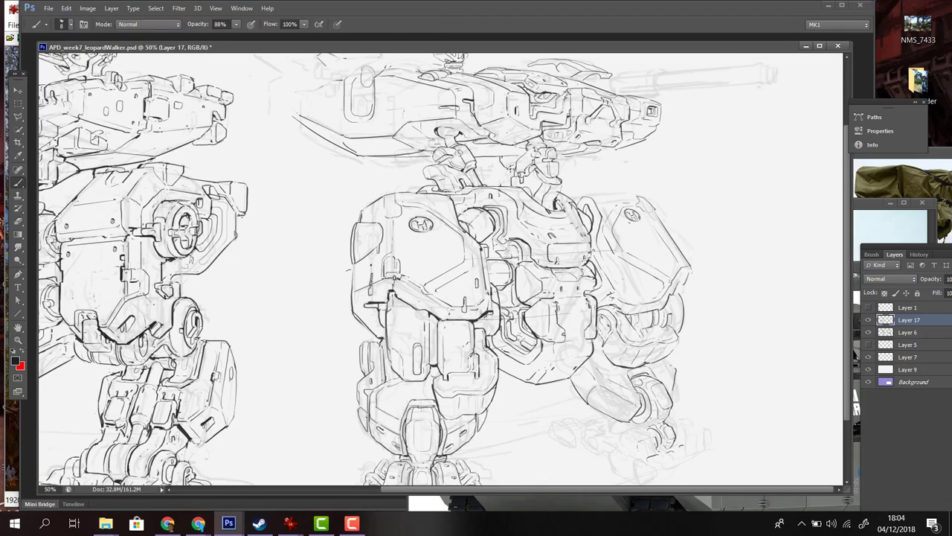
{"action": "scroll", "coordinate": [342, 138], "scroll_direction": "up", "scroll_amount": 1}
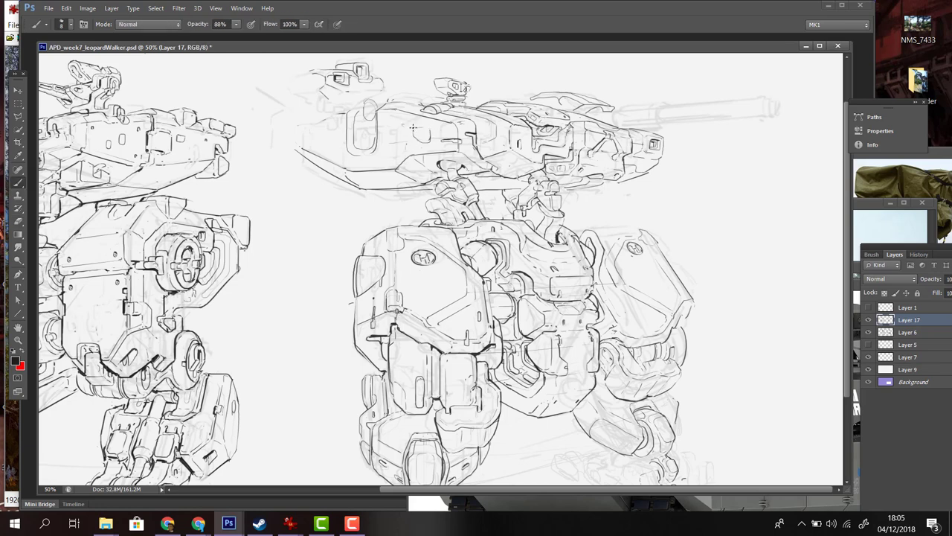
{"action": "scroll", "coordinate": [397, 189], "scroll_direction": "up", "scroll_amount": 2}
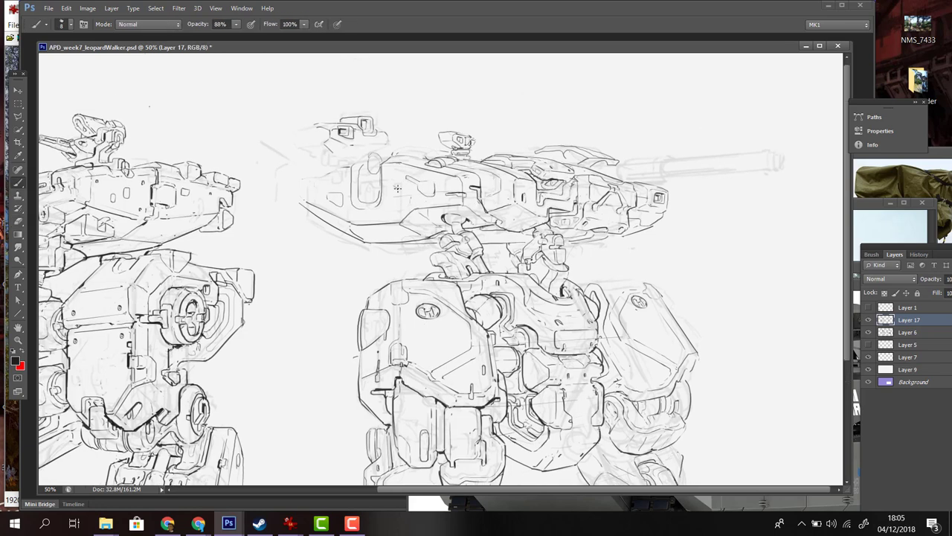
{"action": "left_click_drag", "start_coordinate": [301, 186], "coordinate": [325, 171]}
{"action": "scroll", "coordinate": [365, 208], "scroll_direction": "up", "scroll_amount": 5}
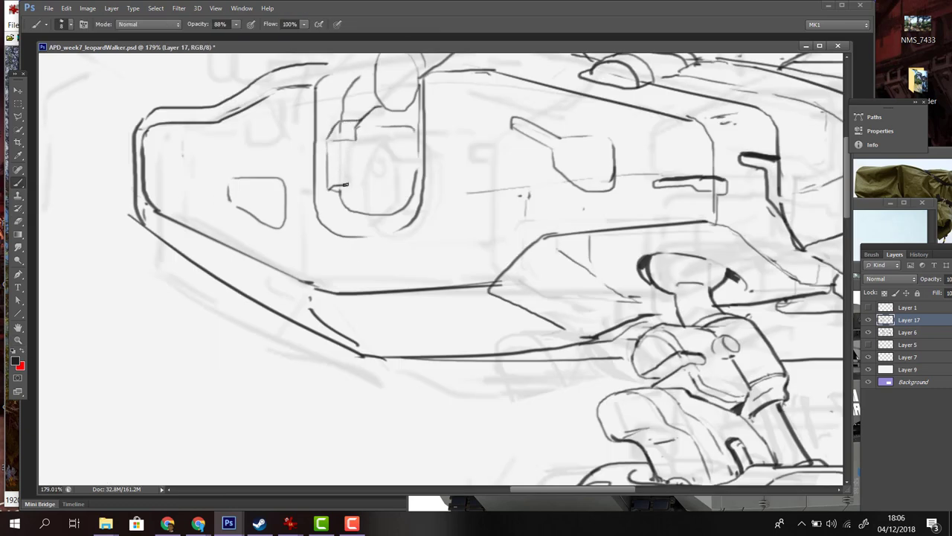
Ink the oval port and its surrounding bracket inside the turret's rear side recess.
{"action": "left_click_drag", "start_coordinate": [345, 184], "coordinate": [410, 195]}
{"action": "mouse_move", "coordinate": [383, 142]}
{"action": "left_mouse_down"}
{"action": "mouse_move", "coordinate": [380, 195]}
{"action": "mouse_move", "coordinate": [394, 186]}
{"action": "mouse_move", "coordinate": [417, 192]}
{"action": "left_mouse_up"}
{"action": "scroll", "coordinate": [395, 186], "scroll_direction": "up", "scroll_amount": 3}
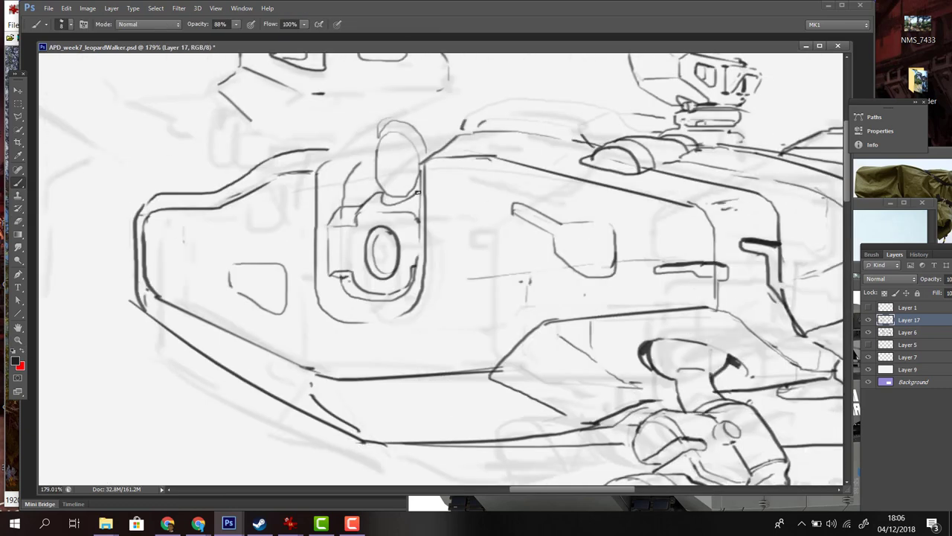
{"action": "scroll", "coordinate": [416, 192], "scroll_direction": "down", "scroll_amount": 2}
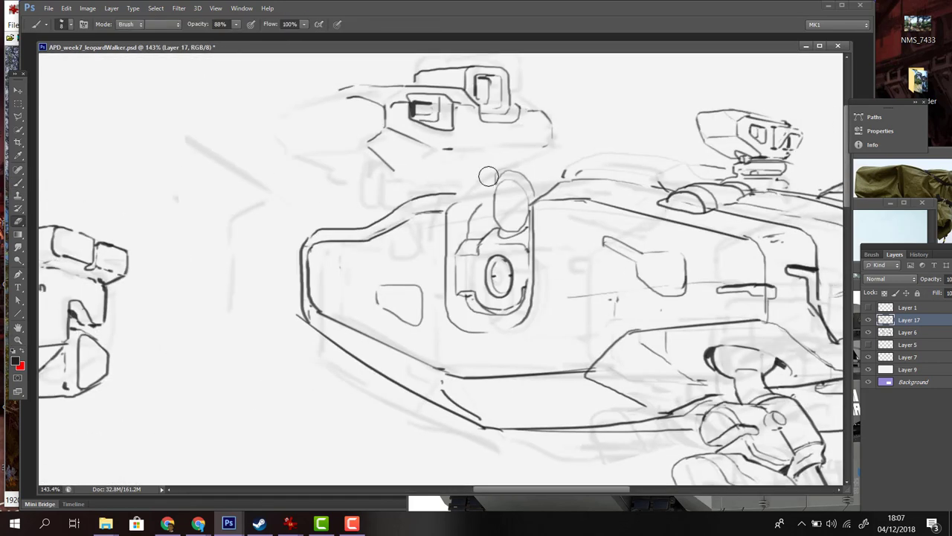
Erase the rough lines above the turret's rear recess and ink the oval cap with the raised roof housing behind it.
{"action": "key", "text": "b"}
{"action": "mouse_move", "coordinate": [488, 175]}
{"action": "left_mouse_down"}
{"action": "mouse_move", "coordinate": [497, 223]}
{"action": "mouse_move", "coordinate": [518, 174]}
{"action": "mouse_move", "coordinate": [551, 192]}
{"action": "left_mouse_up"}
{"action": "mouse_move", "coordinate": [540, 160]}
{"action": "left_mouse_down"}
{"action": "mouse_move", "coordinate": [406, 178]}
{"action": "mouse_move", "coordinate": [407, 197]}
{"action": "left_mouse_up"}
{"action": "mouse_move", "coordinate": [453, 193]}
{"action": "left_mouse_down"}
{"action": "mouse_move", "coordinate": [497, 205]}
{"action": "mouse_move", "coordinate": [484, 226]}
{"action": "left_mouse_up"}
{"action": "left_click_drag", "start_coordinate": [469, 260], "coordinate": [471, 271]}
{"action": "left_click_drag", "start_coordinate": [551, 178], "coordinate": [552, 186]}
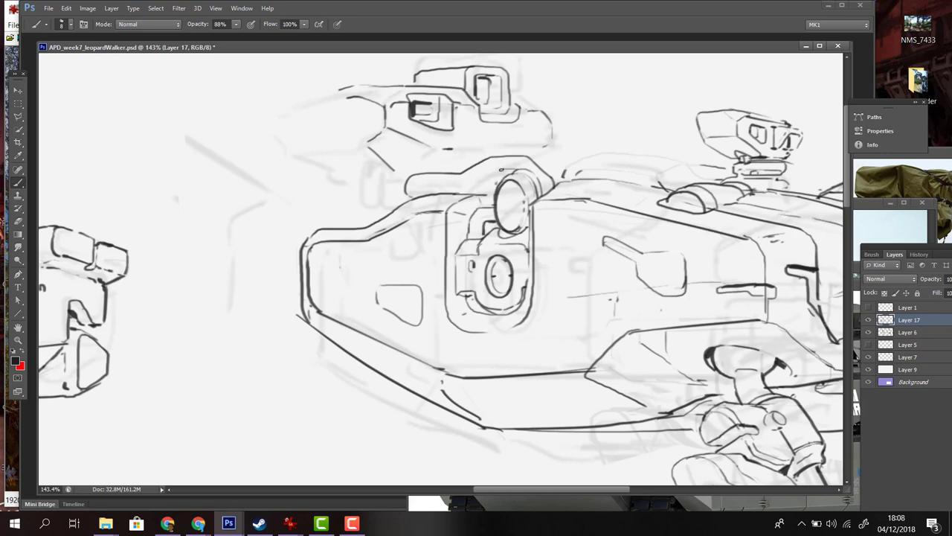
{"action": "left_click_drag", "start_coordinate": [500, 170], "coordinate": [421, 185]}
{"action": "left_click_drag", "start_coordinate": [525, 159], "coordinate": [564, 155]}
{"action": "scroll", "coordinate": [563, 154], "scroll_direction": "down", "scroll_amount": 5}
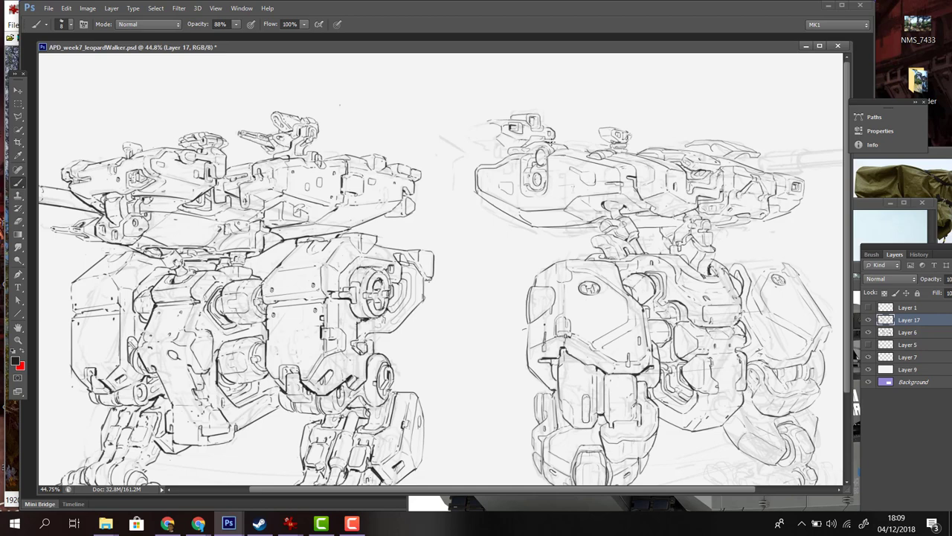
Ink the body, upper housing and pointed end of the equipment pod on the turret's rear roof.
{"action": "left_click_drag", "start_coordinate": [521, 111], "coordinate": [552, 117]}
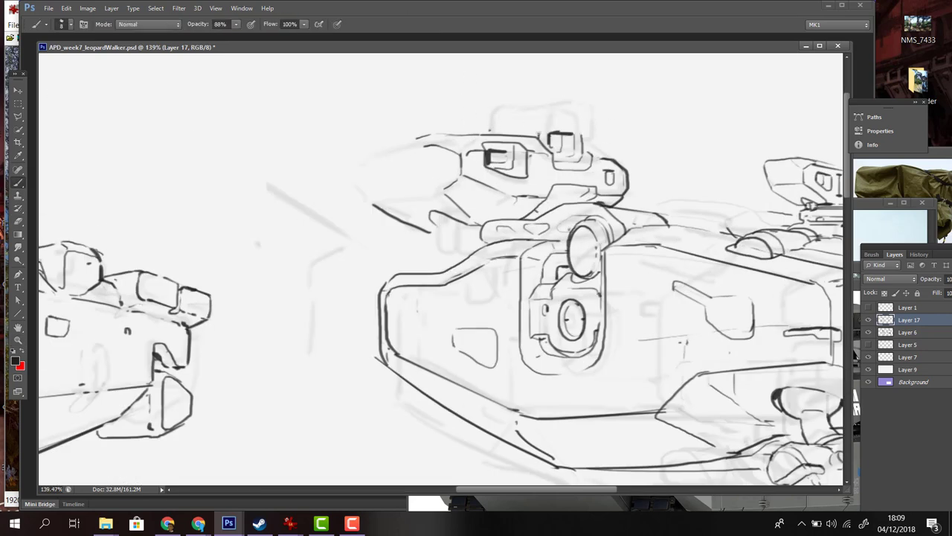
{"action": "left_click_drag", "start_coordinate": [486, 133], "coordinate": [574, 122]}
{"action": "mouse_move", "coordinate": [433, 139]}
{"action": "left_mouse_down"}
{"action": "mouse_move", "coordinate": [355, 159]}
{"action": "mouse_move", "coordinate": [437, 197]}
{"action": "mouse_move", "coordinate": [355, 165]}
{"action": "left_mouse_up"}
{"action": "mouse_move", "coordinate": [455, 223]}
{"action": "left_mouse_down"}
{"action": "mouse_move", "coordinate": [454, 253]}
{"action": "mouse_move", "coordinate": [476, 231]}
{"action": "left_mouse_up"}
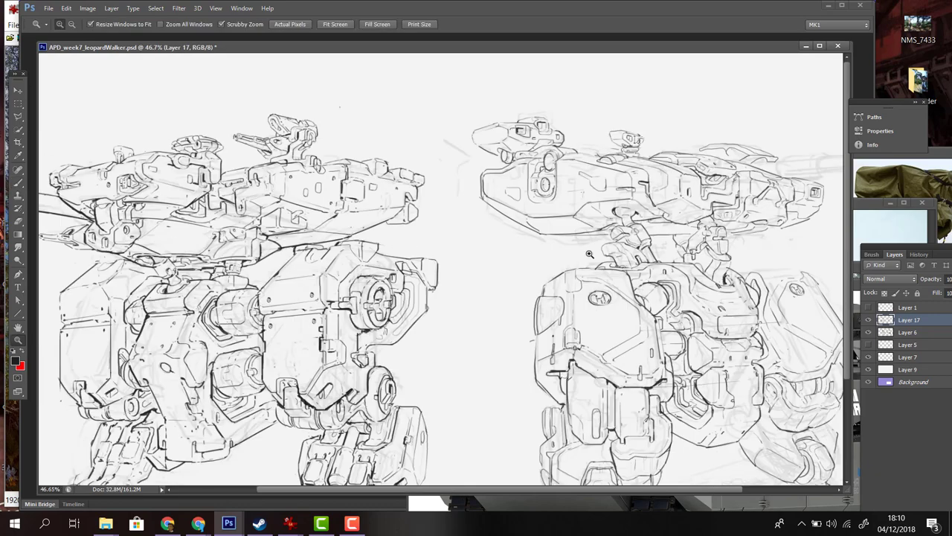
Ink the far foot's toes and ankle parts, then reposition its front toe with a transform.
{"action": "left_click_drag", "start_coordinate": [543, 186], "coordinate": [513, 189]}
{"action": "mouse_move", "coordinate": [682, 138]}
{"action": "left_mouse_down"}
{"action": "mouse_move", "coordinate": [707, 139]}
{"action": "mouse_move", "coordinate": [670, 82]}
{"action": "left_mouse_up"}
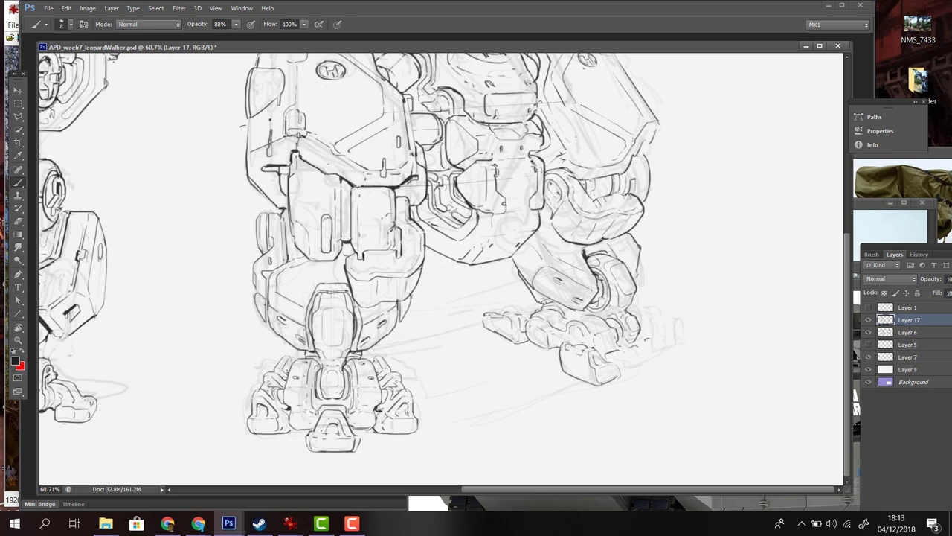
{"action": "key", "text": "ctrl+t"}
{"action": "left_click_drag", "start_coordinate": [588, 368], "coordinate": [577, 363]}
{"action": "key", "text": "Return"}
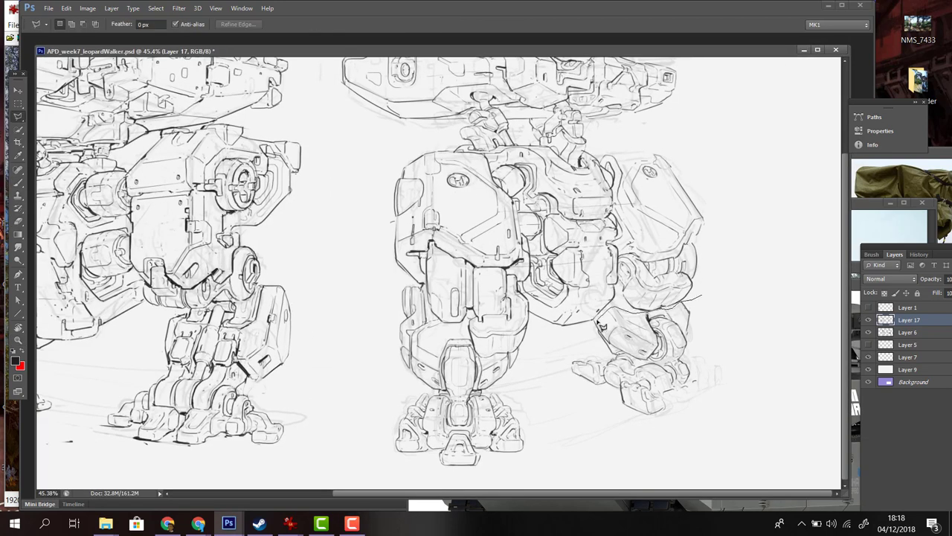
Shift the lassoed far lower leg and foot slightly outward, then clean up and ink the lines joining it to the upper leg.
{"action": "key", "text": "ctrl+t"}
{"action": "left_click_drag", "start_coordinate": [549, 293], "coordinate": [563, 304]}
{"action": "key", "text": "Return"}
{"action": "key", "text": "ctrl+d"}
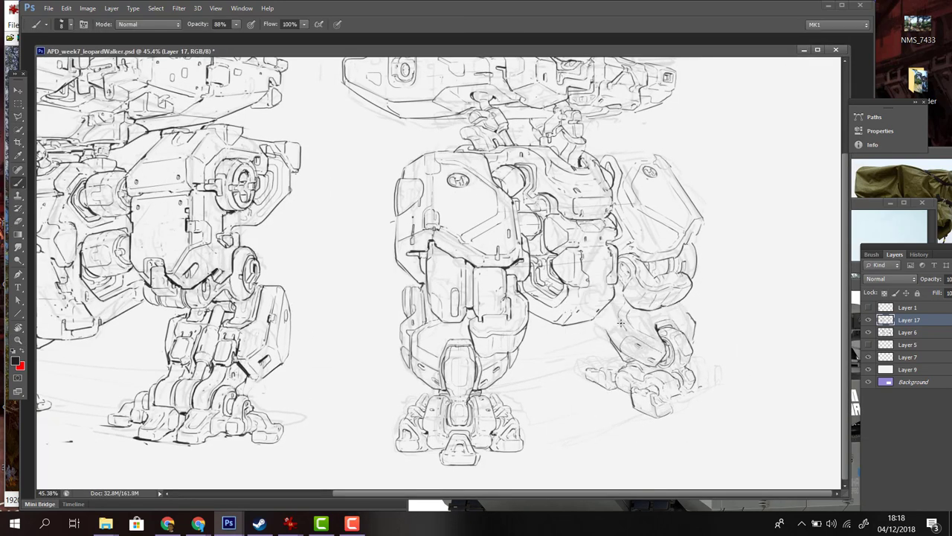
{"action": "key", "text": "e"}
{"action": "key", "text": "b"}
{"action": "scroll", "coordinate": [509, 293], "scroll_direction": "up", "scroll_amount": 3}
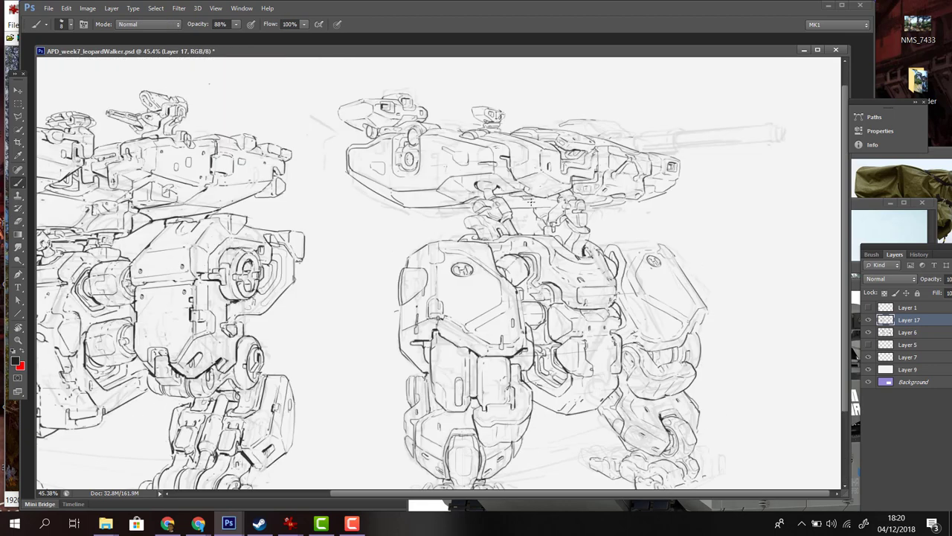
Ink the angular block at the turret's rear end, including its outer frame, bevelled face and lower edge.
{"action": "left_click_drag", "start_coordinate": [340, 154], "coordinate": [387, 154]}
{"action": "mouse_move", "coordinate": [350, 119]}
{"action": "left_mouse_down"}
{"action": "mouse_move", "coordinate": [316, 186]}
{"action": "mouse_move", "coordinate": [365, 184]}
{"action": "left_mouse_up"}
{"action": "left_click_drag", "start_coordinate": [312, 145], "coordinate": [365, 208]}
{"action": "left_click_drag", "start_coordinate": [330, 119], "coordinate": [399, 93]}
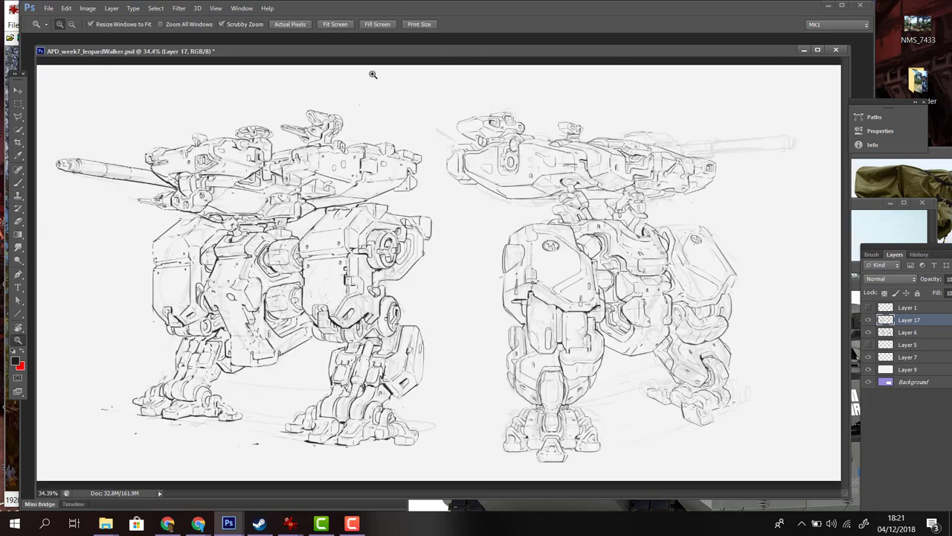
{"action": "scroll", "coordinate": [508, 154], "scroll_direction": "up", "scroll_amount": 5}
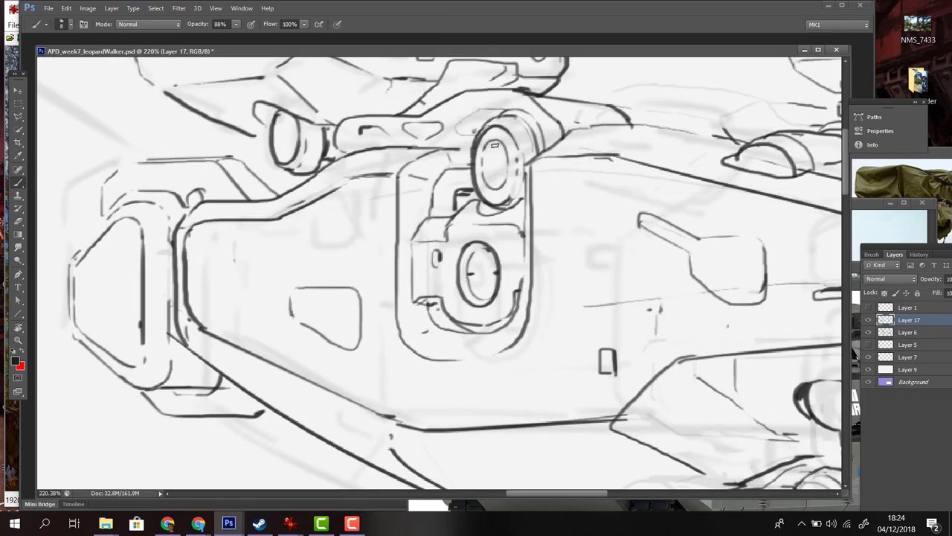
{"action": "scroll", "coordinate": [285, 123], "scroll_direction": "down", "scroll_amount": 5}
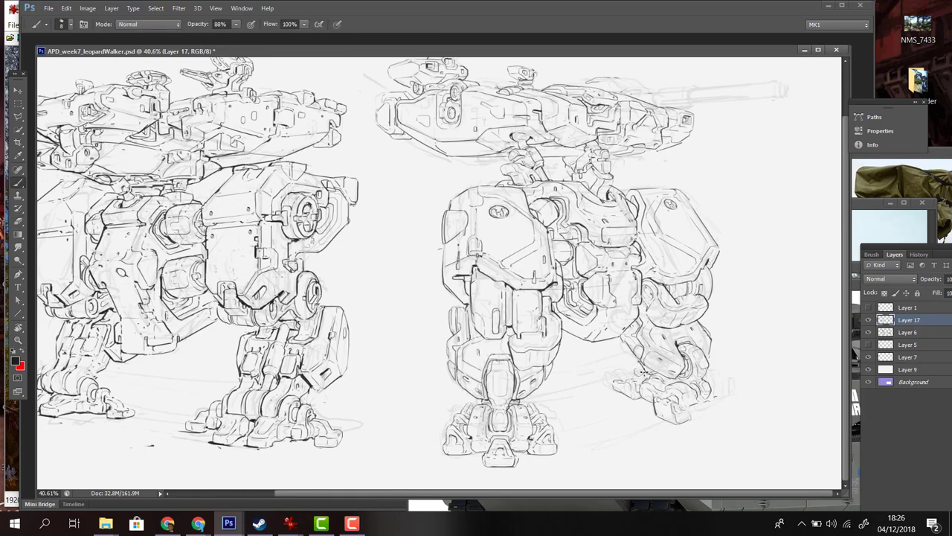
Ink the far foot's remaining toes, from the front toe to the outermost side toe, and tidy their edges.
{"action": "scroll", "coordinate": [633, 339], "scroll_direction": "up", "scroll_amount": 3}
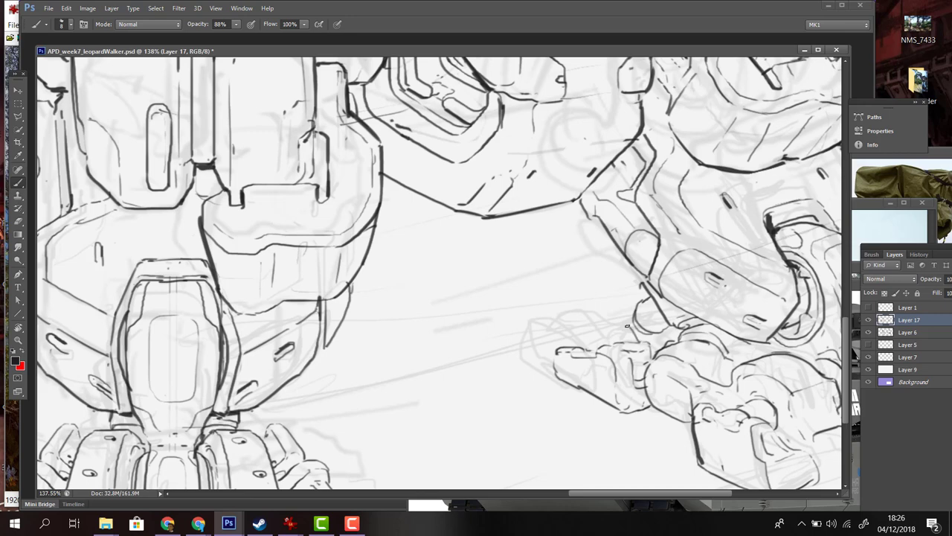
{"action": "scroll", "coordinate": [627, 325], "scroll_direction": "down", "scroll_amount": 2}
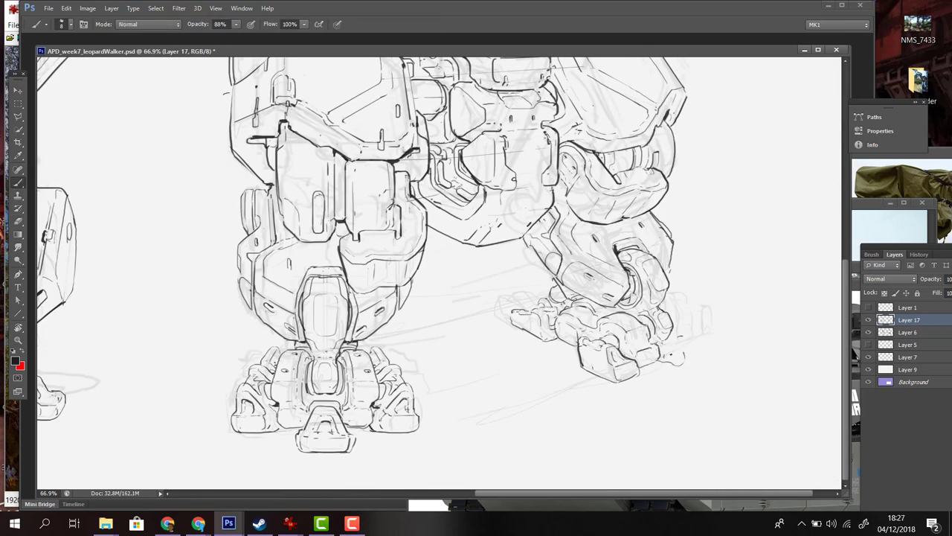
{"action": "left_click", "coordinate": [677, 358], "text": "alt"}
{"action": "left_click", "coordinate": [682, 333], "text": "alt"}
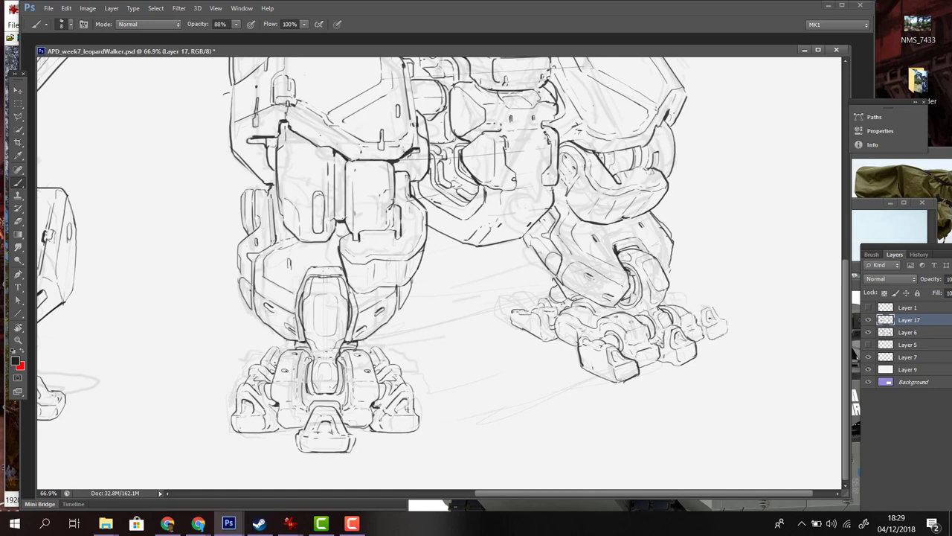
{"action": "mouse_move", "coordinate": [766, 363]}
{"action": "left_mouse_down"}
{"action": "mouse_move", "coordinate": [670, 313]}
{"action": "mouse_move", "coordinate": [520, 297]}
{"action": "mouse_move", "coordinate": [580, 290]}
{"action": "mouse_move", "coordinate": [541, 288]}
{"action": "left_mouse_up"}
{"action": "key", "text": "e"}
{"action": "key", "text": "b"}
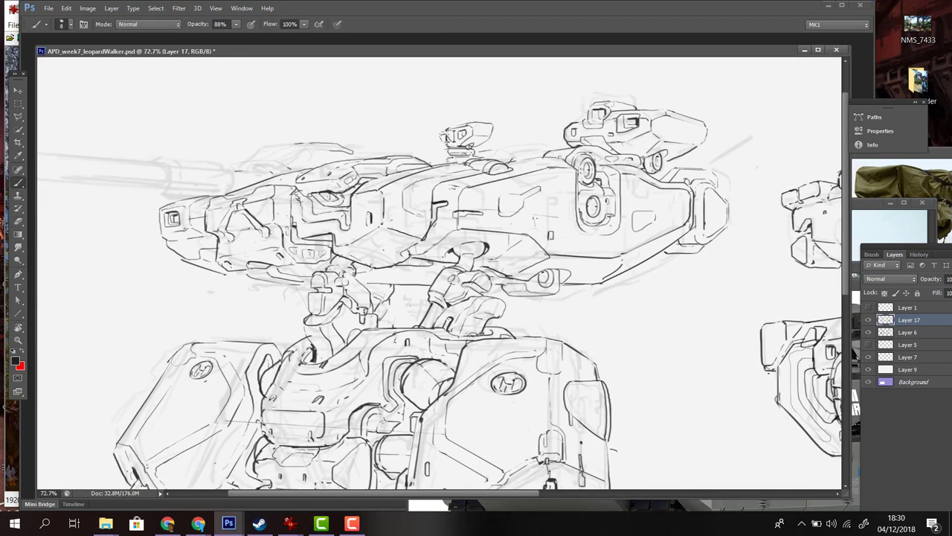
Ink the faceted sleeve around the gun barrel's base and the raised housing behind it on the turret roof.
{"action": "left_click_drag", "start_coordinate": [156, 161], "coordinate": [296, 158]}
{"action": "left_click_drag", "start_coordinate": [296, 159], "coordinate": [305, 183]}
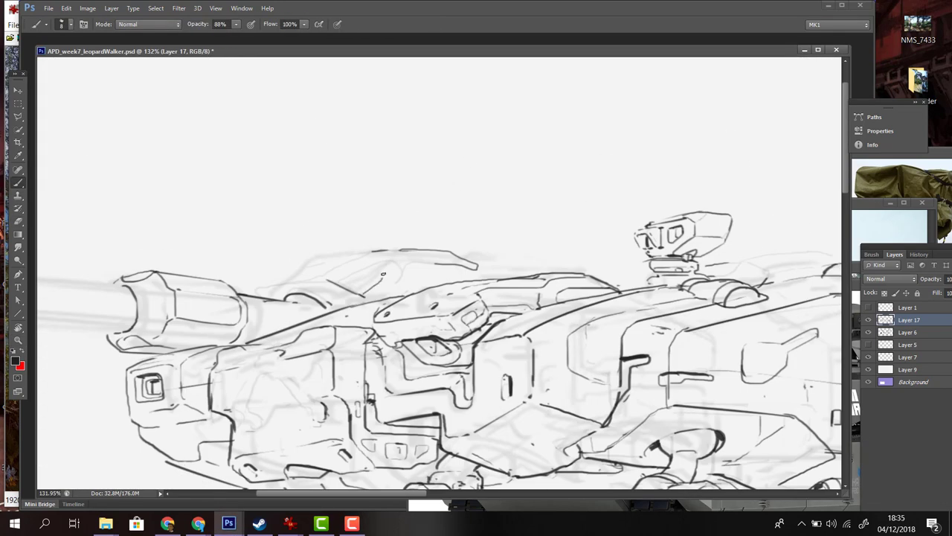
{"action": "mouse_move", "coordinate": [383, 274]}
{"action": "left_mouse_down"}
{"action": "mouse_move", "coordinate": [352, 254]}
{"action": "mouse_move", "coordinate": [297, 282]}
{"action": "left_mouse_up"}
{"action": "key", "text": "e"}
{"action": "left_click_drag", "start_coordinate": [424, 256], "coordinate": [491, 269]}
{"action": "key", "text": "b"}
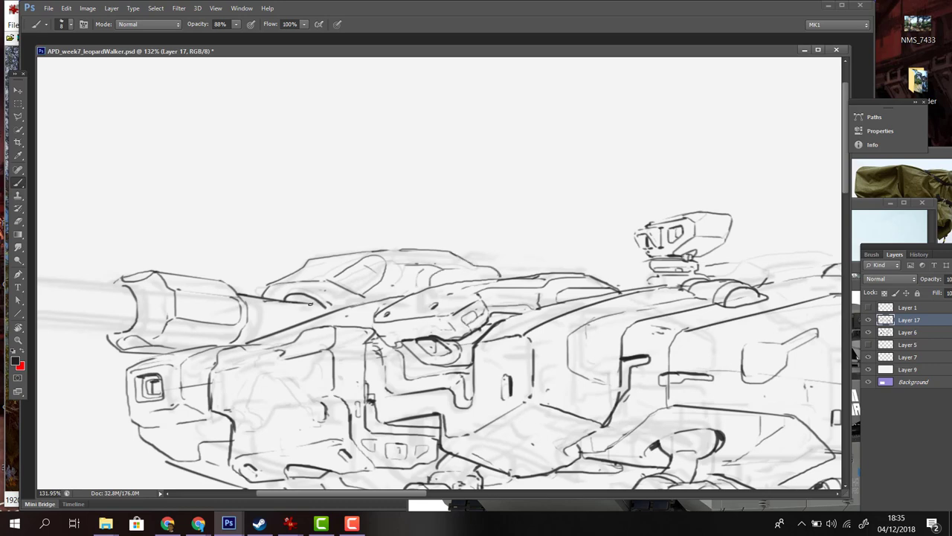
{"action": "mouse_move", "coordinate": [318, 269]}
{"action": "left_mouse_down"}
{"action": "mouse_move", "coordinate": [298, 268]}
{"action": "mouse_move", "coordinate": [335, 223]}
{"action": "mouse_move", "coordinate": [204, 207]}
{"action": "left_mouse_up"}
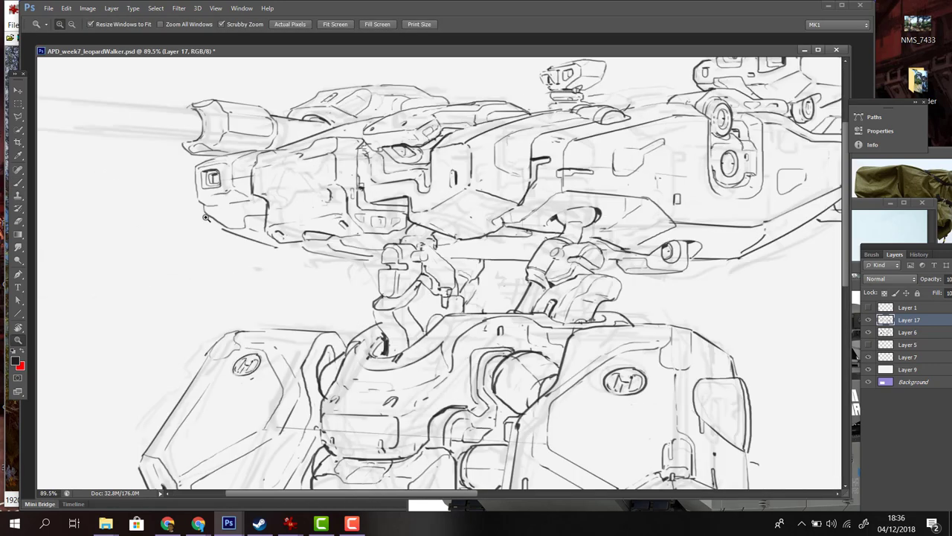
Strengthen the outline of the turret's front nose and ink its upper edge and panel seam.
{"action": "left_click_drag", "start_coordinate": [195, 166], "coordinate": [223, 200]}
{"action": "left_click_drag", "start_coordinate": [227, 155], "coordinate": [331, 152]}
{"action": "key", "text": "e"}
{"action": "key", "text": "b"}
{"action": "left_click_drag", "start_coordinate": [257, 199], "coordinate": [264, 230]}
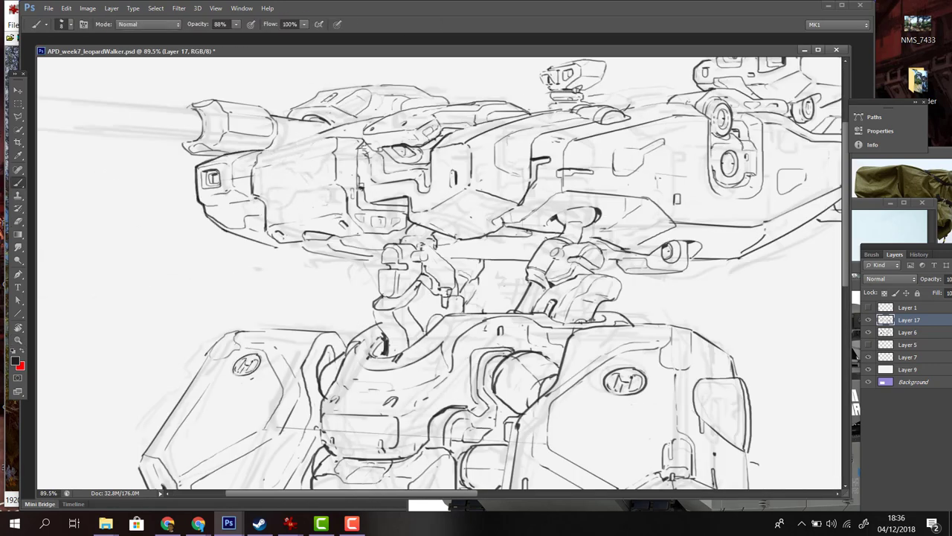
Clean up and ink the stepped armour panel and small square port behind the turret's nose.
{"action": "key", "text": "e"}
{"action": "key", "text": "b"}
{"action": "mouse_move", "coordinate": [326, 169]}
{"action": "left_mouse_down"}
{"action": "mouse_move", "coordinate": [328, 186]}
{"action": "mouse_move", "coordinate": [334, 140]}
{"action": "left_mouse_up"}
{"action": "key", "text": "e"}
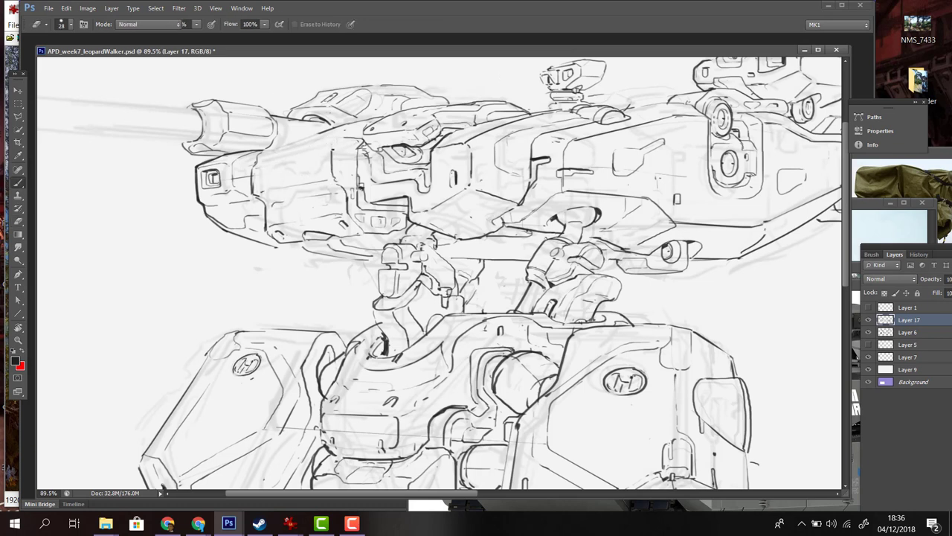
{"action": "key", "text": "b"}
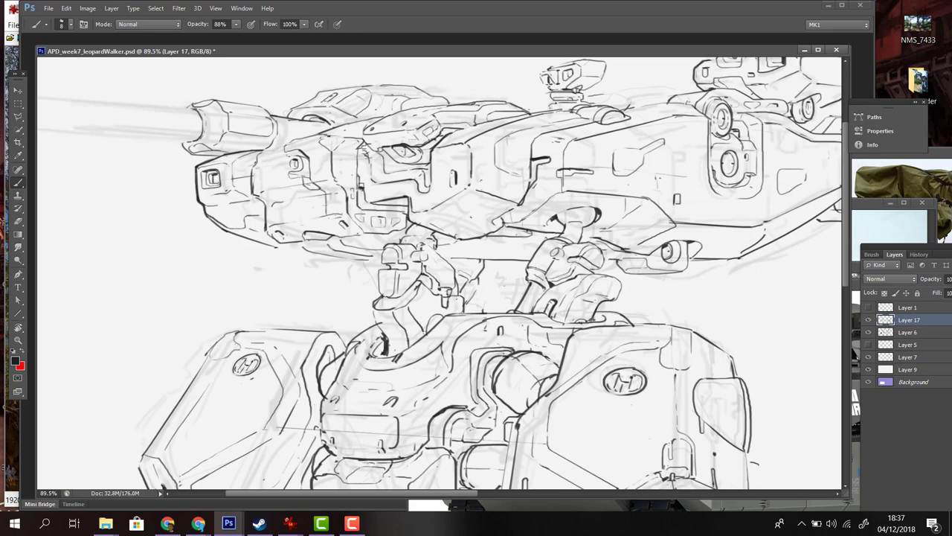
{"action": "scroll", "coordinate": [439, 275], "scroll_direction": "down", "scroll_amount": 3}
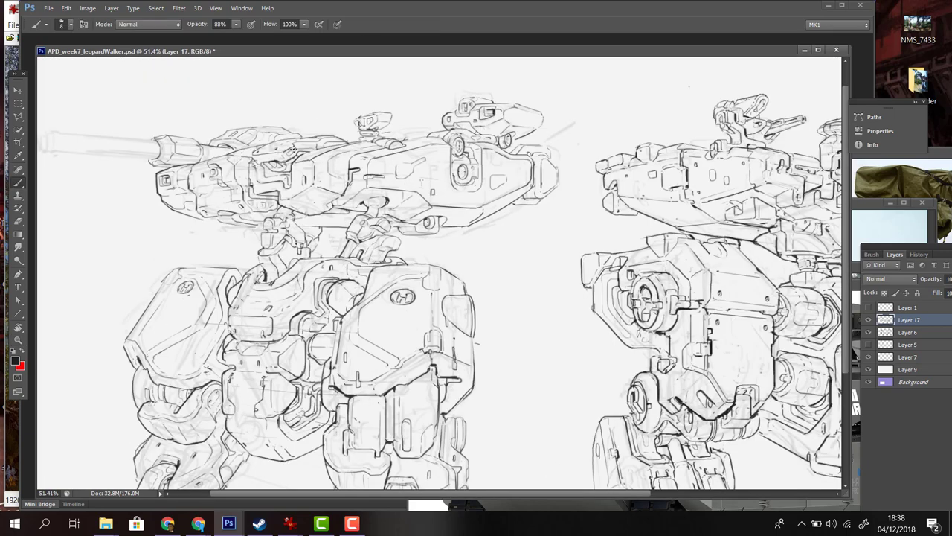
Flip the canvas, then lasso the inked gun barrel and adjust its angle with a free transform.
{"action": "key", "text": "ctrl+shift+h"}
{"action": "key", "text": "l"}
{"action": "left_click_drag", "start_coordinate": [658, 158], "coordinate": [660, 173]}
{"action": "key", "text": "ctrl+t"}
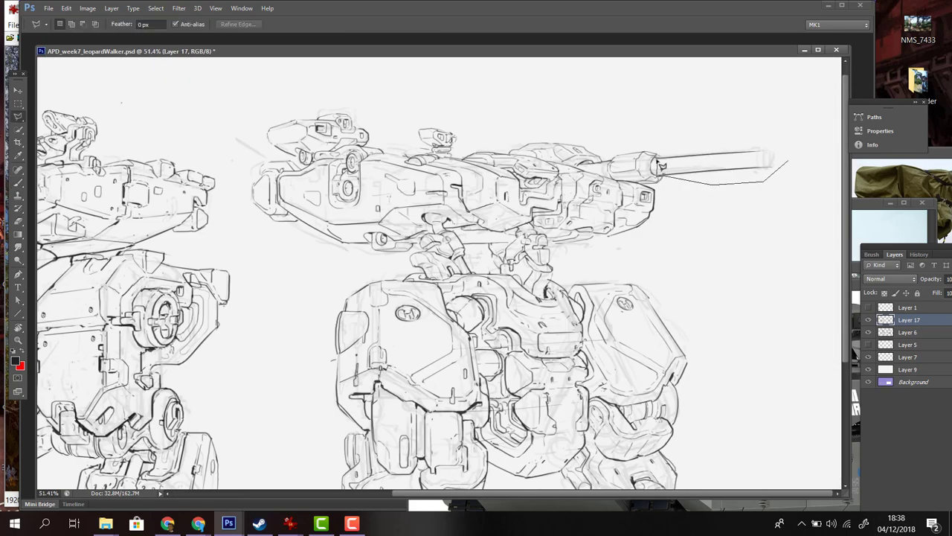
{"action": "left_click_drag", "start_coordinate": [791, 168], "coordinate": [790, 162]}
{"action": "key", "text": "Return"}
Free-transform the rough barrel on Layer 6 within the same selection, then deselect and return to Layer 17.
{"action": "key", "text": "alt+bracketleft"}
{"action": "key", "text": "ctrl+t"}
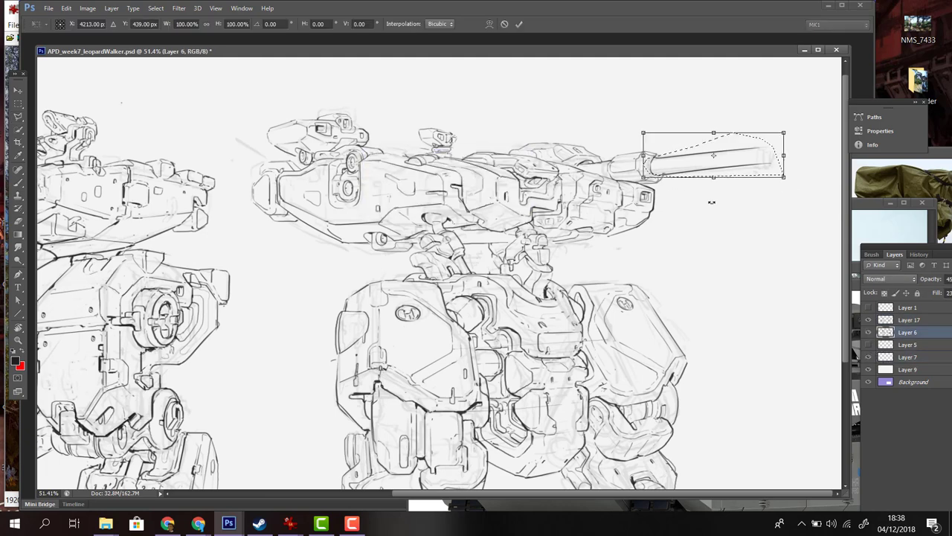
{"action": "key", "text": "Return"}
{"action": "key", "text": "e"}
{"action": "key", "text": "ctrl+d"}
{"action": "key", "text": "alt+bracketright"}
{"action": "key", "text": "b"}
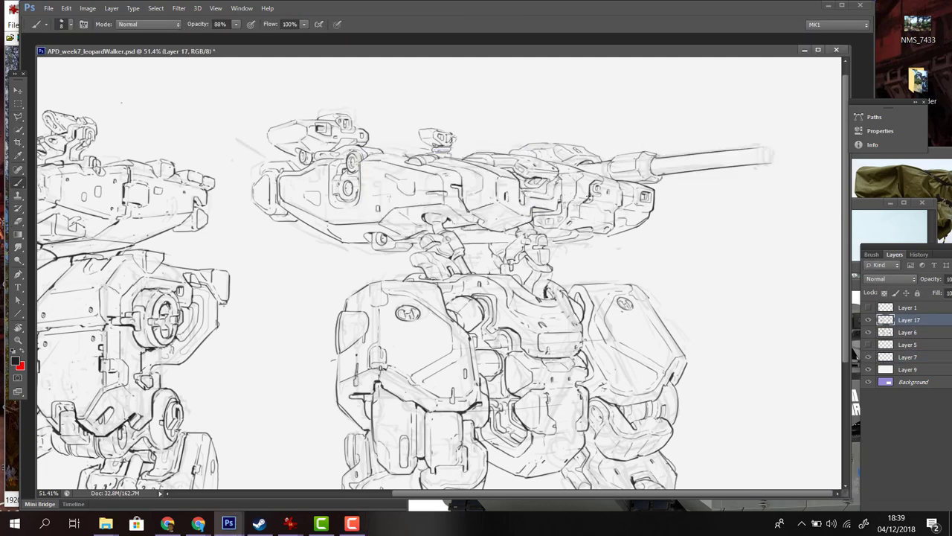
Ink the gun's ringed muzzle, adjust its lassoed tip with a transform, and add the collar detail behind it.
{"action": "key", "text": "ctrl+1"}
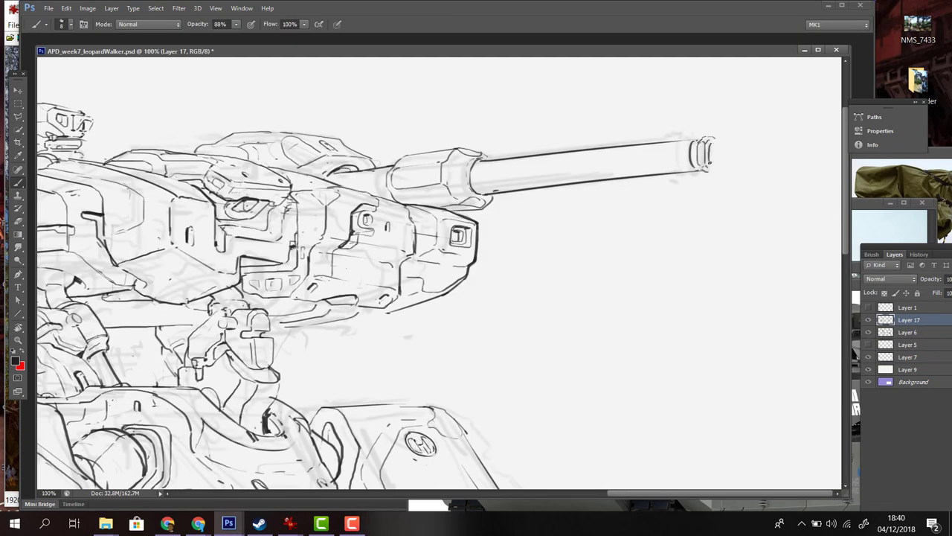
{"action": "key", "text": "ctrl+t"}
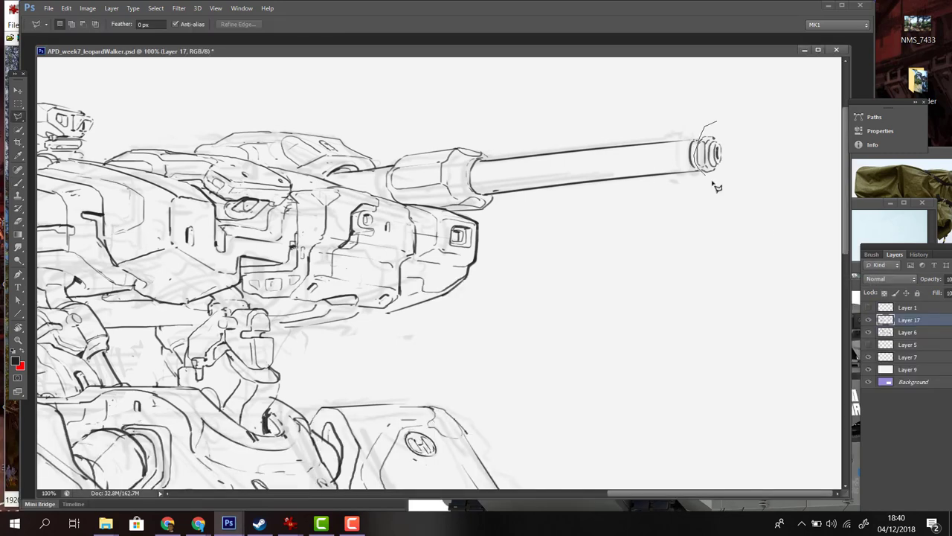
{"action": "left_click_drag", "start_coordinate": [746, 154], "coordinate": [740, 153]}
{"action": "key", "text": "Return"}
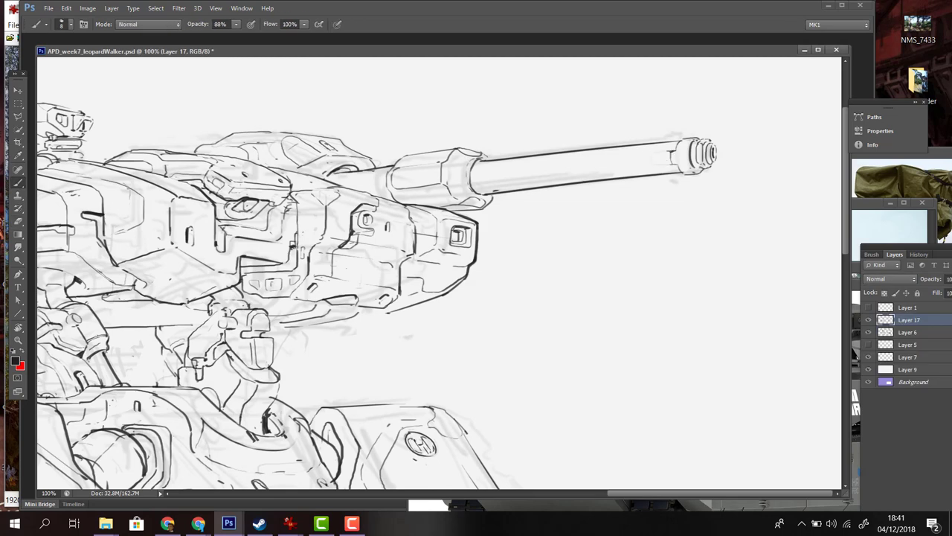
{"action": "mouse_move", "coordinate": [674, 161]}
{"action": "left_mouse_down"}
{"action": "mouse_move", "coordinate": [652, 161]}
{"action": "mouse_move", "coordinate": [672, 154]}
{"action": "mouse_move", "coordinate": [683, 173]}
{"action": "left_mouse_up"}
Ink a second small sensor unit beside the existing one on the turret roof and clean up the surrounding hull lines.
{"action": "scroll", "coordinate": [750, 174], "scroll_direction": "down", "scroll_amount": 5}
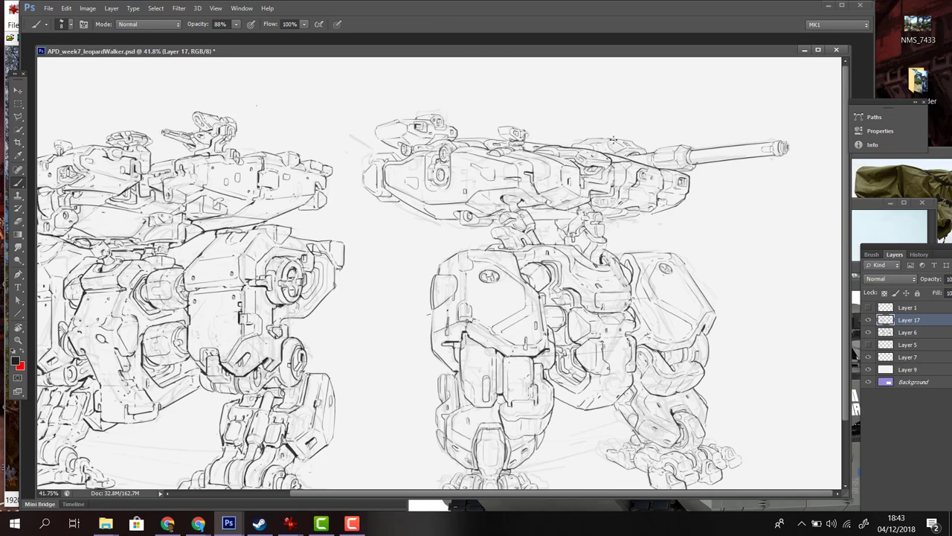
{"action": "scroll", "coordinate": [573, 137], "scroll_direction": "up", "scroll_amount": 5}
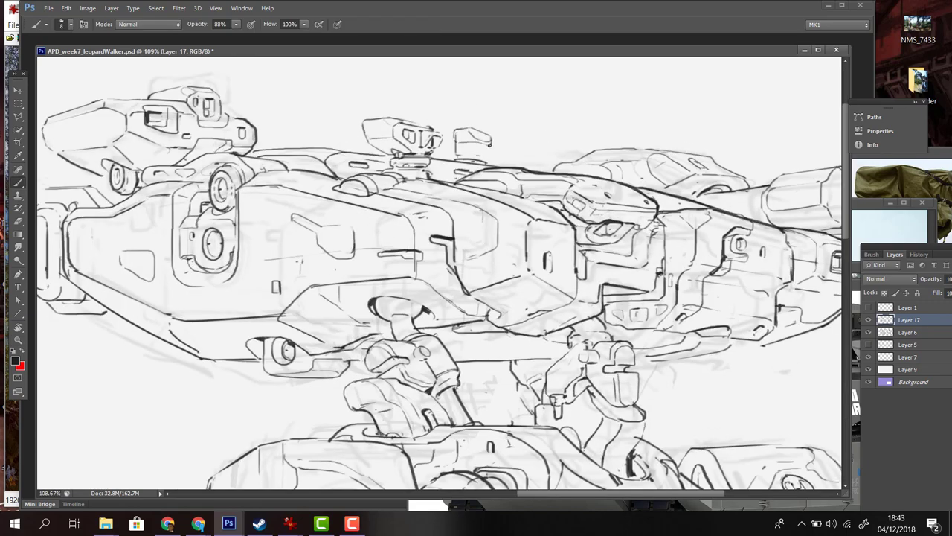
{"action": "scroll", "coordinate": [520, 389], "scroll_direction": "down", "scroll_amount": 2}
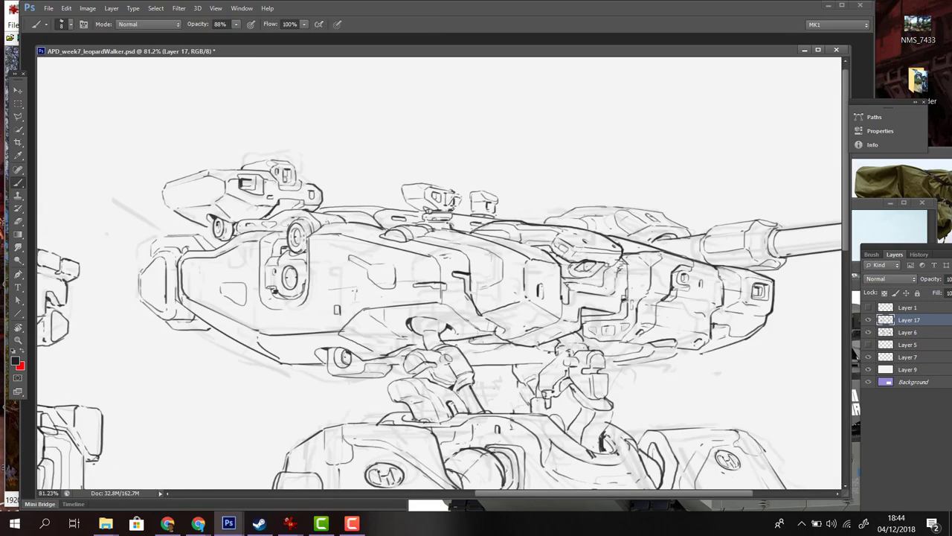
{"action": "left_click_drag", "start_coordinate": [614, 364], "coordinate": [528, 313]}
{"action": "scroll", "coordinate": [432, 235], "scroll_direction": "down", "scroll_amount": 1}
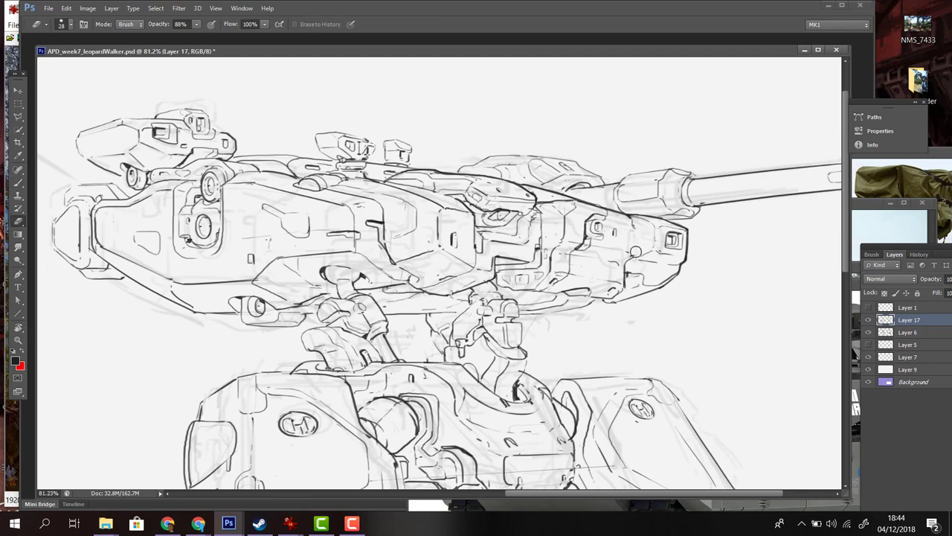
{"action": "scroll", "coordinate": [432, 235], "scroll_direction": "down", "scroll_amount": 3}
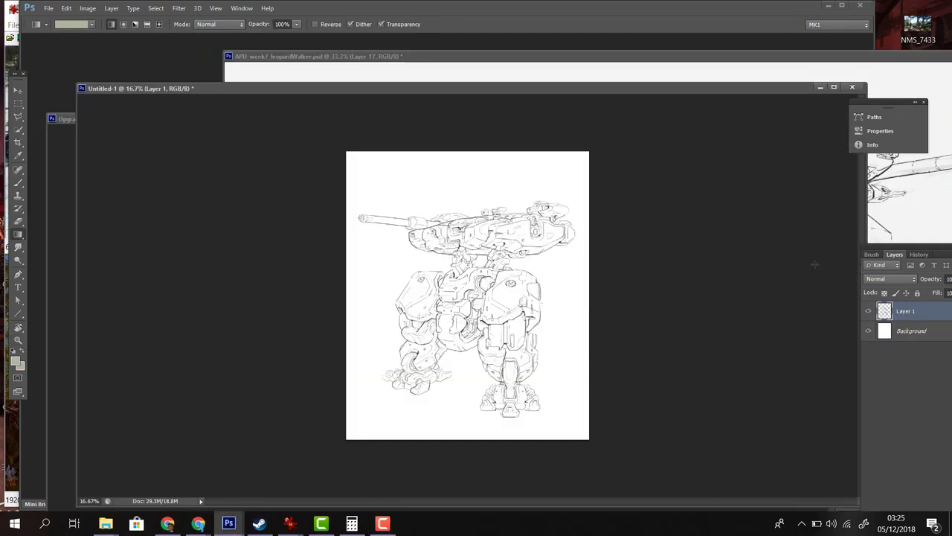
In the Untitled-1 document, add a layer beneath the line art and fill it with a muted grey-green.
{"action": "key", "text": "ctrl+shift+n"}
{"action": "key", "text": "ctrl+BackSpace"}
{"action": "left_click", "coordinate": [20, 366]}
{"action": "key", "text": "Return"}
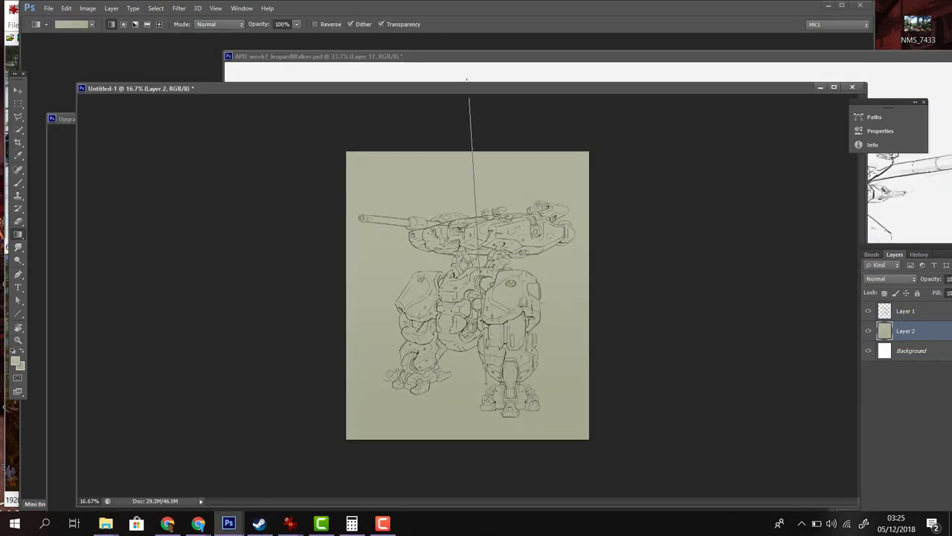
Add a layer between the line art and the background fill and block in the turret hull in pale yellow with a 121 px brush.
{"action": "key", "text": "ctrl+shift+alt+n"}
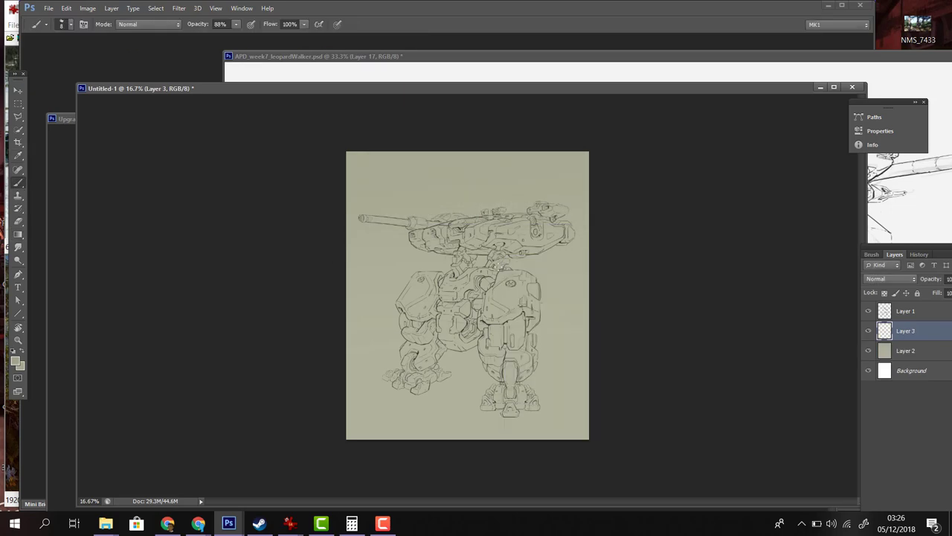
{"action": "right_click", "coordinate": [474, 229]}
{"action": "left_click", "coordinate": [20, 363]}
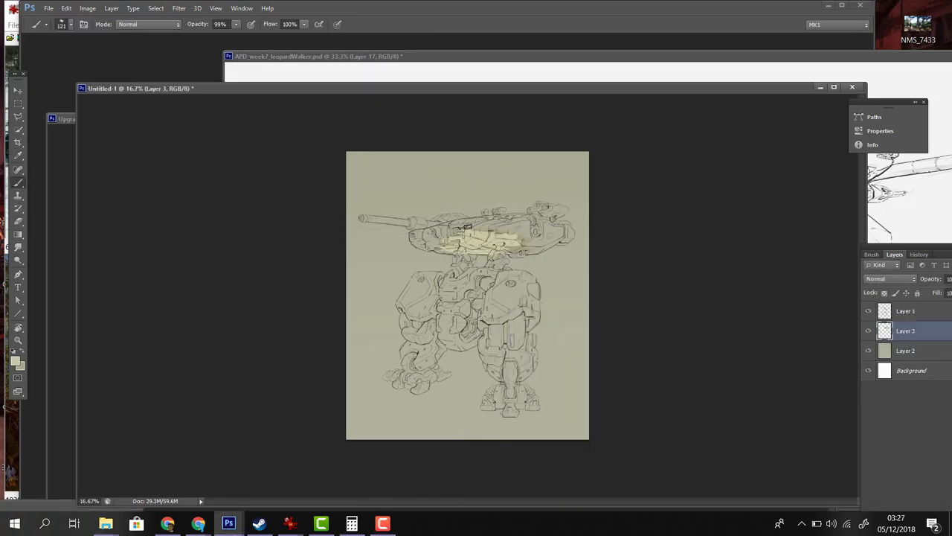
{"action": "left_click", "coordinate": [20, 363]}
{"action": "key", "text": "Return"}
{"action": "mouse_move", "coordinate": [466, 228]}
{"action": "left_mouse_down"}
{"action": "mouse_move", "coordinate": [417, 244]}
{"action": "mouse_move", "coordinate": [503, 235]}
{"action": "mouse_move", "coordinate": [546, 243]}
{"action": "mouse_move", "coordinate": [569, 233]}
{"action": "mouse_move", "coordinate": [543, 220]}
{"action": "left_mouse_up"}
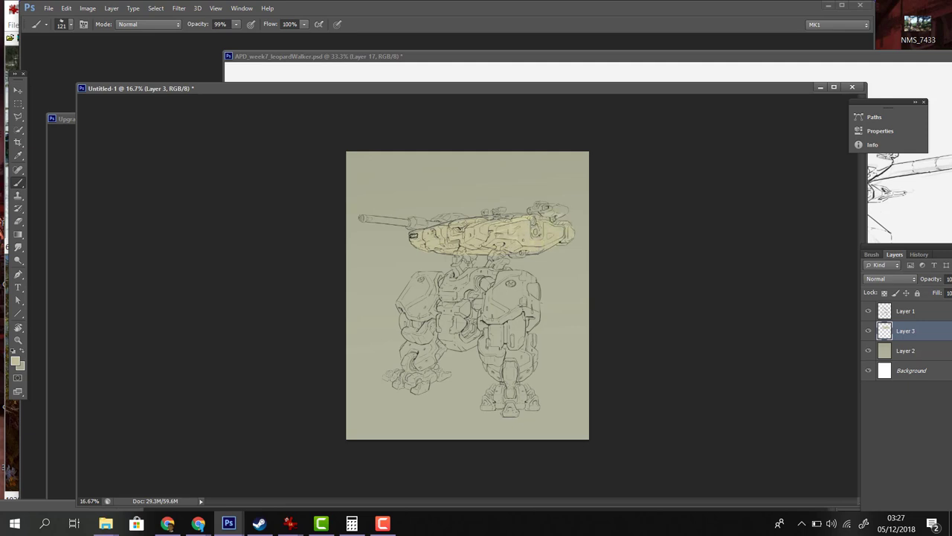
Block in the walker's torso, far leg and part of the near leg with the same pale yellow.
{"action": "mouse_move", "coordinate": [513, 256]}
{"action": "left_mouse_down"}
{"action": "mouse_move", "coordinate": [467, 333]}
{"action": "mouse_move", "coordinate": [490, 340]}
{"action": "mouse_move", "coordinate": [414, 357]}
{"action": "mouse_move", "coordinate": [407, 313]}
{"action": "mouse_move", "coordinate": [441, 293]}
{"action": "mouse_move", "coordinate": [415, 298]}
{"action": "left_mouse_up"}
{"action": "key", "text": "ctrl+plus"}
{"action": "key", "text": "ctrl+plus"}
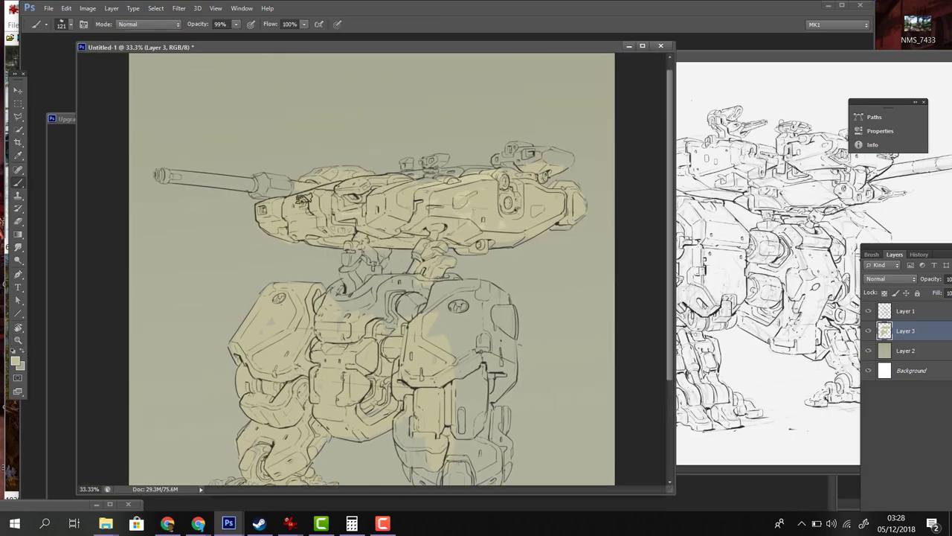
Try a Color Balance adjustment on the background fill in Layer 2, shifting the midtones +20 towards blue.
{"action": "key", "text": "alt+bracketleft"}
{"action": "key", "text": "ctrl+b"}
{"action": "left_click_drag", "start_coordinate": [661, 157], "coordinate": [671, 160]}
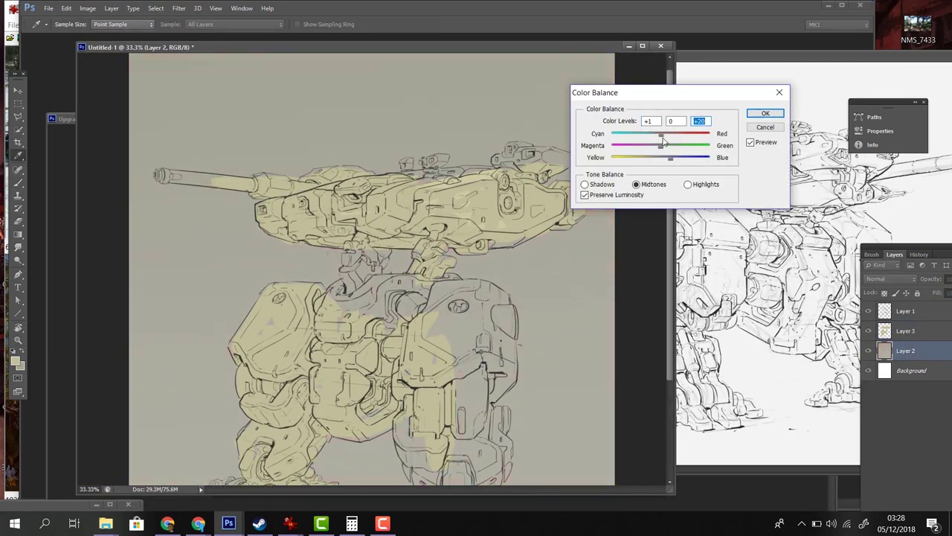
{"action": "key", "text": "Return"}
{"action": "key", "text": "b"}
{"action": "key", "text": "alt+bracketright"}
Block in the gun barrel, turret supports, near leg, both feet and roof equipment in pale yellow on Layer 3.
{"action": "mouse_move", "coordinate": [219, 181]}
{"action": "left_mouse_down"}
{"action": "mouse_move", "coordinate": [159, 176]}
{"action": "mouse_move", "coordinate": [309, 177]}
{"action": "left_mouse_up"}
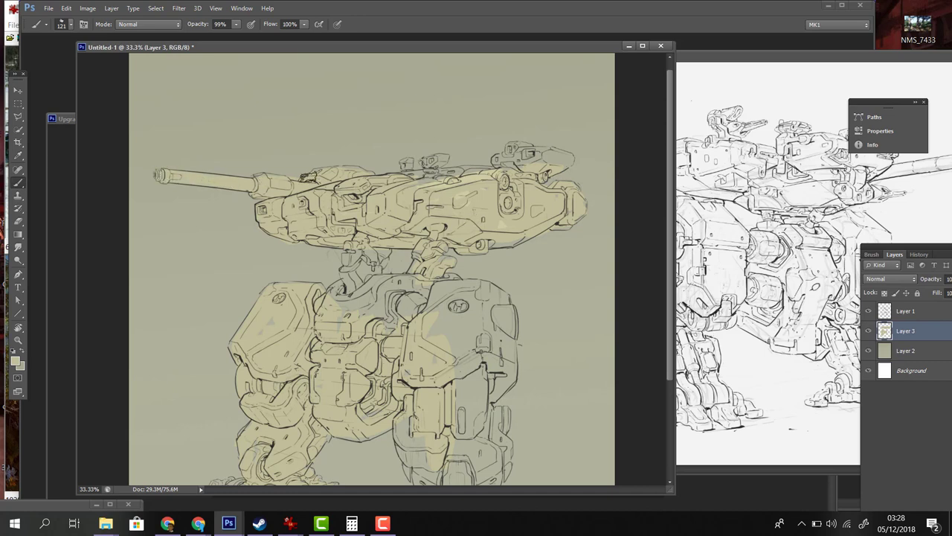
{"action": "mouse_move", "coordinate": [380, 262]}
{"action": "left_mouse_down"}
{"action": "mouse_move", "coordinate": [339, 291]}
{"action": "mouse_move", "coordinate": [350, 250]}
{"action": "mouse_move", "coordinate": [346, 312]}
{"action": "left_mouse_up"}
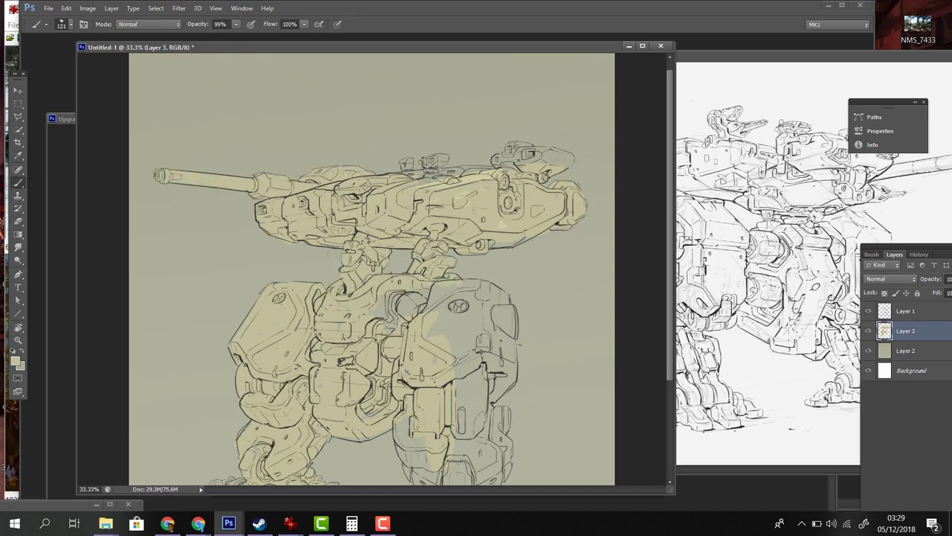
{"action": "scroll", "coordinate": [271, 417], "scroll_direction": "down", "scroll_amount": 3}
{"action": "mouse_move", "coordinate": [268, 388]}
{"action": "left_mouse_down"}
{"action": "mouse_move", "coordinate": [323, 355]}
{"action": "mouse_move", "coordinate": [257, 360]}
{"action": "left_mouse_up"}
{"action": "mouse_move", "coordinate": [405, 298]}
{"action": "left_mouse_down"}
{"action": "mouse_move", "coordinate": [454, 364]}
{"action": "mouse_move", "coordinate": [513, 318]}
{"action": "mouse_move", "coordinate": [495, 328]}
{"action": "left_mouse_up"}
{"action": "mouse_move", "coordinate": [462, 294]}
{"action": "left_mouse_down"}
{"action": "mouse_move", "coordinate": [504, 223]}
{"action": "mouse_move", "coordinate": [401, 170]}
{"action": "mouse_move", "coordinate": [467, 170]}
{"action": "mouse_move", "coordinate": [505, 245]}
{"action": "mouse_move", "coordinate": [487, 413]}
{"action": "mouse_move", "coordinate": [491, 383]}
{"action": "mouse_move", "coordinate": [455, 436]}
{"action": "left_mouse_up"}
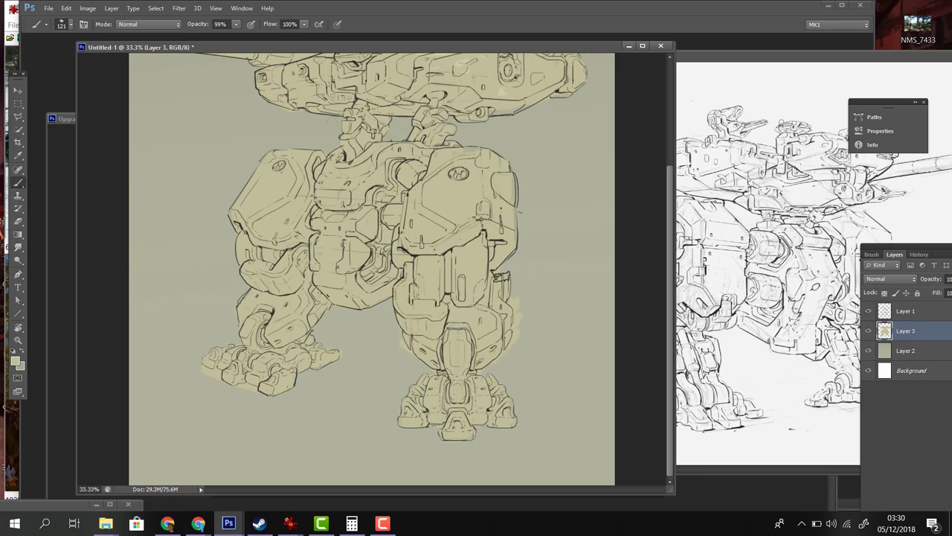
{"action": "scroll", "coordinate": [491, 113], "scroll_direction": "up", "scroll_amount": 2}
{"action": "mouse_move", "coordinate": [562, 175]}
{"action": "left_mouse_down"}
{"action": "mouse_move", "coordinate": [513, 108]}
{"action": "mouse_move", "coordinate": [554, 104]}
{"action": "mouse_move", "coordinate": [447, 122]}
{"action": "mouse_move", "coordinate": [428, 112]}
{"action": "left_mouse_up"}
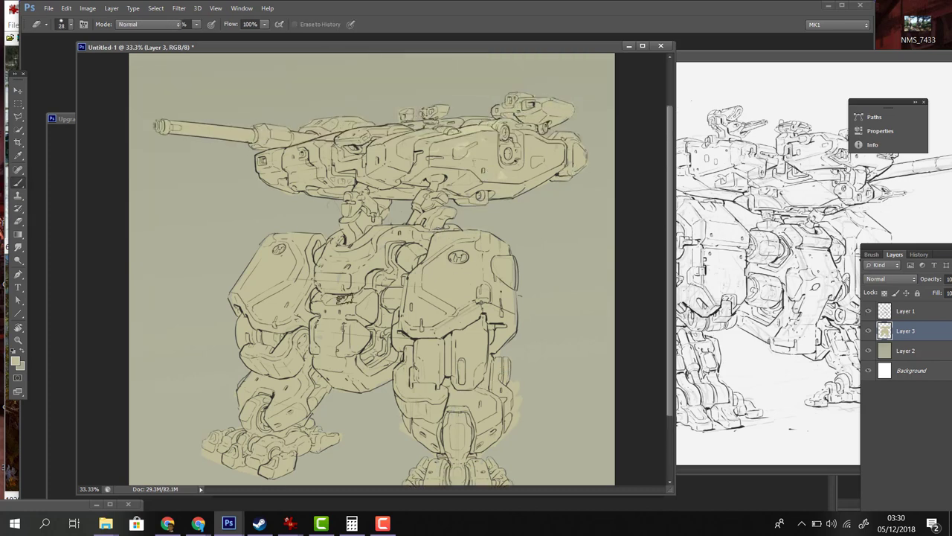
Erase the pale yellow overspill around the legs, and start blocking in the near leg in reddish brown on a new layer above Layer 3.
{"action": "key", "text": "e"}
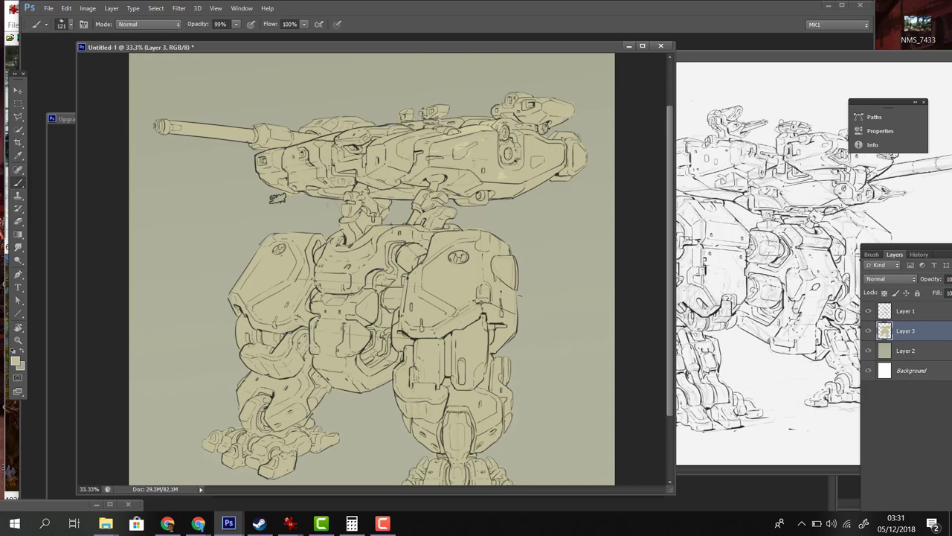
{"action": "key", "text": "i"}
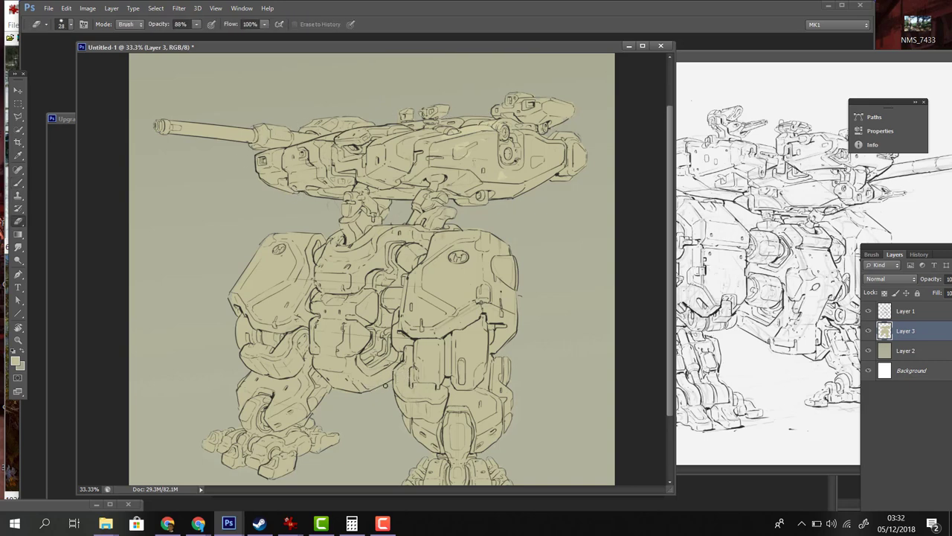
{"action": "key", "text": "alt+s"}
{"action": "key", "text": "Up"}
{"action": "key", "text": "Up"}
{"action": "key", "text": "Up"}
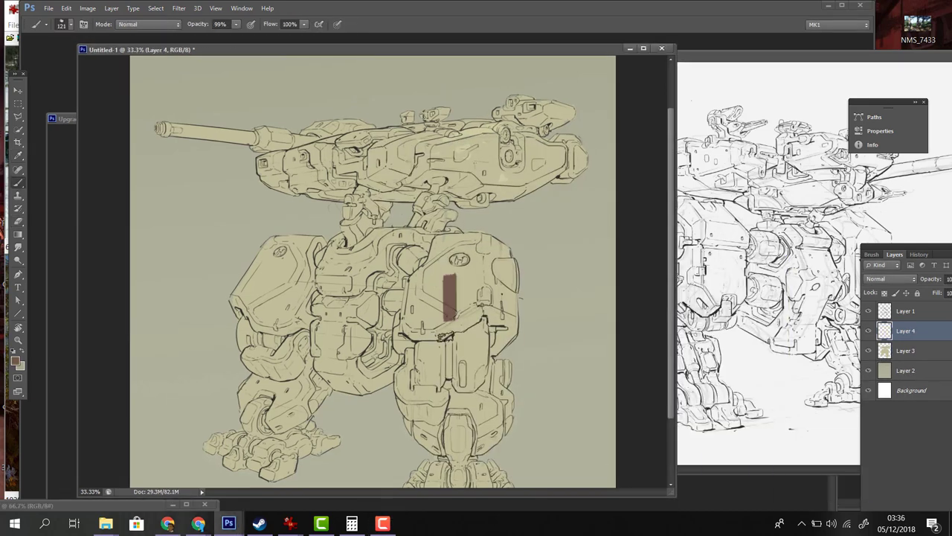
{"action": "left_click_drag", "start_coordinate": [446, 290], "coordinate": [476, 357]}
Brighten the background fill in Layer 2 with Levels by lowering the white input level.
{"action": "left_click", "coordinate": [905, 370]}
{"action": "key", "text": "i"}
{"action": "key", "text": "ctrl+l"}
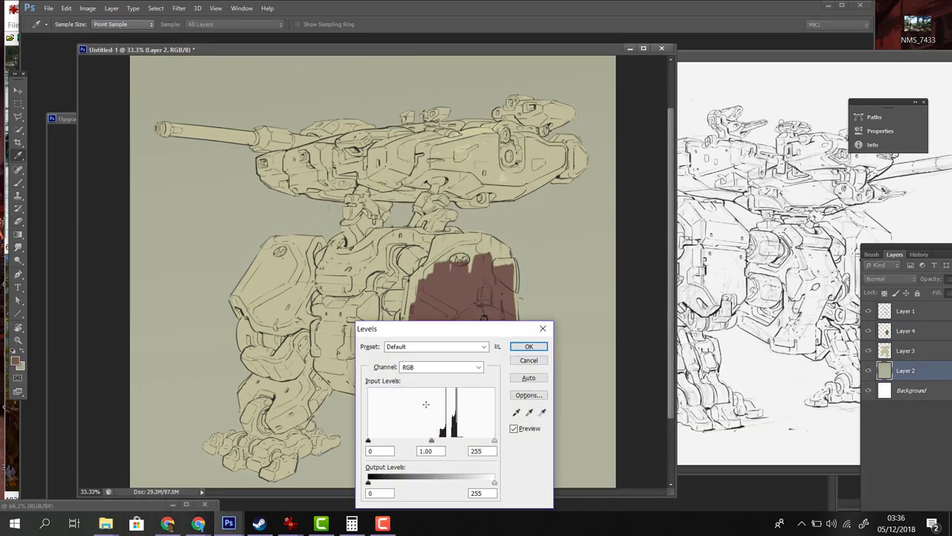
{"action": "left_click_drag", "start_coordinate": [494, 441], "coordinate": [467, 440]}
{"action": "left_click", "coordinate": [529, 346]}
Lighten the background around the turret supports on Layer 2 using a large Dodge brush, set to Midtones at 9% exposure.
{"action": "key", "text": "o"}
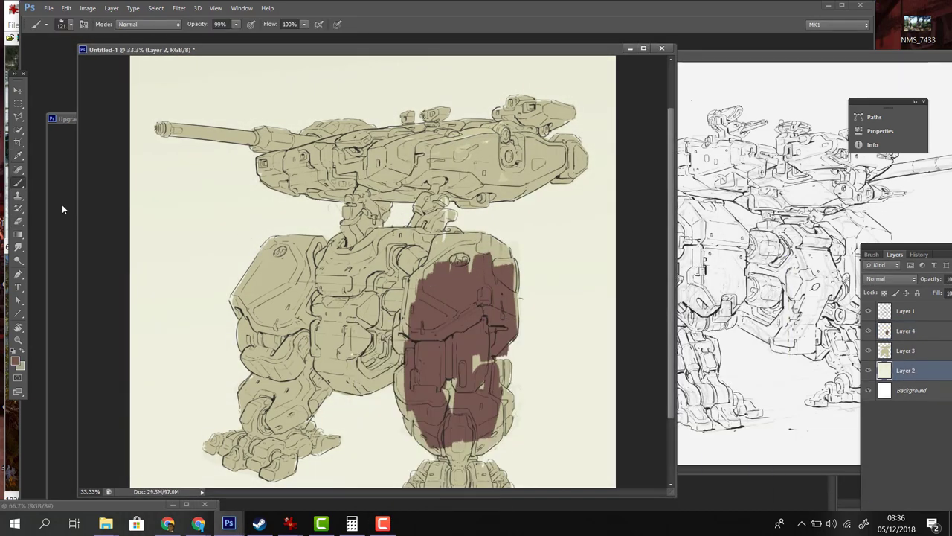
{"action": "right_click", "coordinate": [265, 232]}
{"action": "key", "text": "Return"}
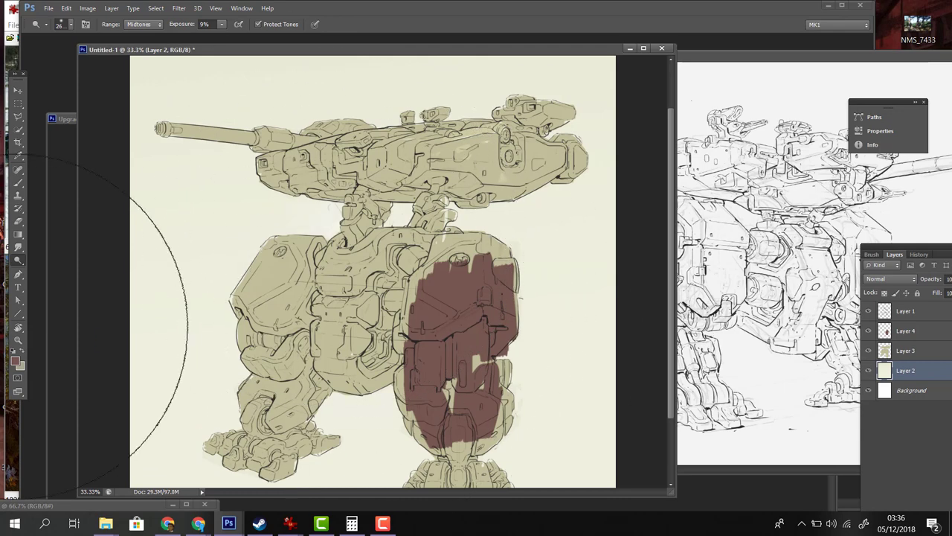
{"action": "left_click", "coordinate": [18, 338]}
{"action": "left_click_drag", "start_coordinate": [373, 239], "coordinate": [343, 239]}
Block in both legs and feet in reddish brown on Layer 4.
{"action": "key", "text": "b"}
{"action": "left_click", "coordinate": [905, 331]}
{"action": "mouse_move", "coordinate": [417, 246]}
{"action": "left_mouse_down"}
{"action": "mouse_move", "coordinate": [447, 241]}
{"action": "mouse_move", "coordinate": [457, 263]}
{"action": "mouse_move", "coordinate": [449, 299]}
{"action": "mouse_move", "coordinate": [464, 330]}
{"action": "mouse_move", "coordinate": [456, 377]}
{"action": "mouse_move", "coordinate": [404, 375]}
{"action": "mouse_move", "coordinate": [392, 350]}
{"action": "mouse_move", "coordinate": [434, 352]}
{"action": "mouse_move", "coordinate": [434, 394]}
{"action": "mouse_move", "coordinate": [457, 406]}
{"action": "mouse_move", "coordinate": [435, 436]}
{"action": "left_mouse_up"}
{"action": "key", "text": "ctrl+alt+l"}
{"action": "key", "text": "Return"}
{"action": "mouse_move", "coordinate": [320, 283]}
{"action": "left_mouse_down"}
{"action": "mouse_move", "coordinate": [313, 332]}
{"action": "mouse_move", "coordinate": [331, 253]}
{"action": "mouse_move", "coordinate": [297, 357]}
{"action": "mouse_move", "coordinate": [327, 394]}
{"action": "mouse_move", "coordinate": [409, 424]}
{"action": "mouse_move", "coordinate": [469, 424]}
{"action": "left_mouse_up"}
{"action": "key", "text": "ctrl+d"}
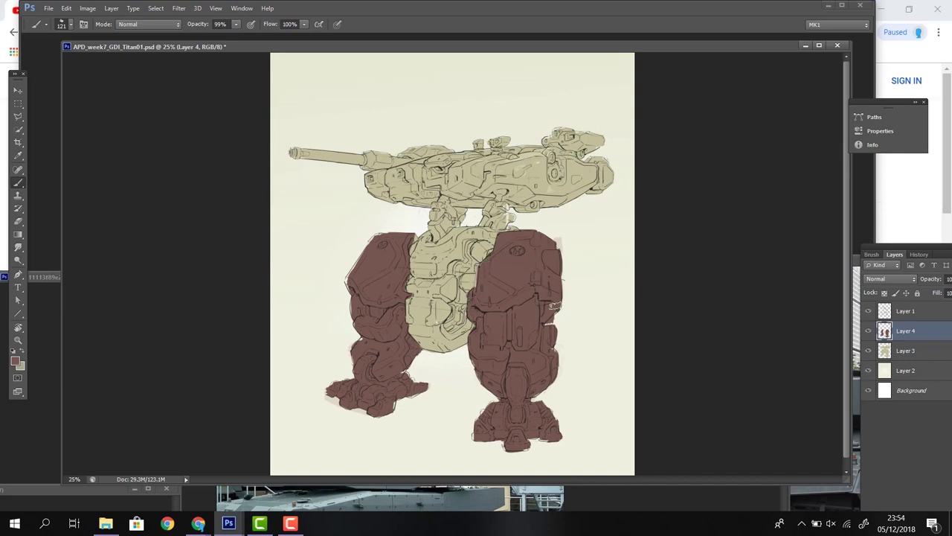
Paint dark blue camouflage patches across the turret's nose, side and upper edge.
{"action": "left_click", "coordinate": [551, 316], "text": "alt"}
{"action": "mouse_move", "coordinate": [446, 184]}
{"action": "left_mouse_down"}
{"action": "mouse_move", "coordinate": [478, 176]}
{"action": "mouse_move", "coordinate": [460, 180]}
{"action": "mouse_move", "coordinate": [469, 168]}
{"action": "mouse_move", "coordinate": [459, 167]}
{"action": "mouse_move", "coordinate": [449, 190]}
{"action": "mouse_move", "coordinate": [429, 177]}
{"action": "mouse_move", "coordinate": [496, 153]}
{"action": "mouse_move", "coordinate": [528, 153]}
{"action": "mouse_move", "coordinate": [390, 173]}
{"action": "mouse_move", "coordinate": [422, 180]}
{"action": "mouse_move", "coordinate": [426, 192]}
{"action": "mouse_move", "coordinate": [417, 177]}
{"action": "mouse_move", "coordinate": [381, 190]}
{"action": "left_mouse_up"}
{"action": "key", "text": "ctrl+z"}
{"action": "key", "text": "e"}
{"action": "key", "text": "b"}
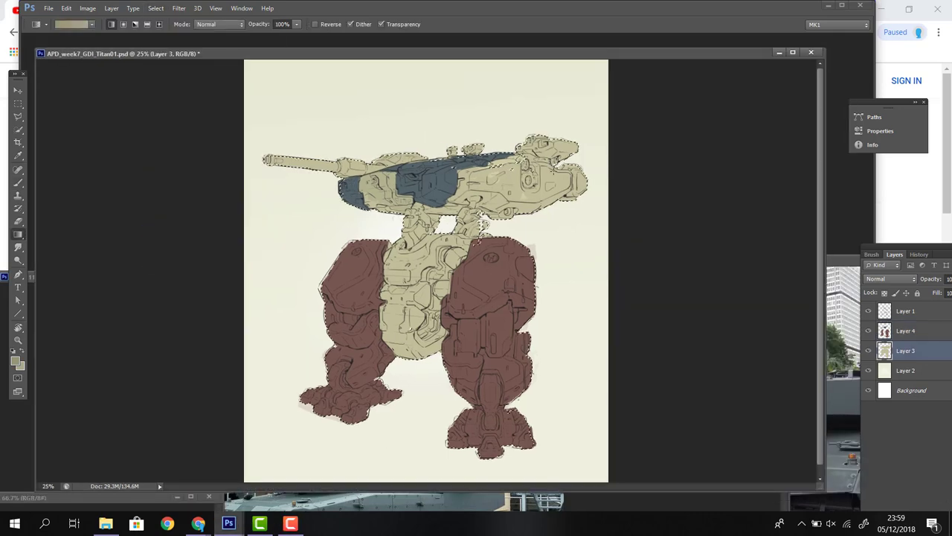
Darken the lower torso with an olive gradient on Layer 3, keeping it within the selected walker silhouette.
{"action": "left_click", "coordinate": [20, 365]}
{"action": "key", "text": "Escape"}
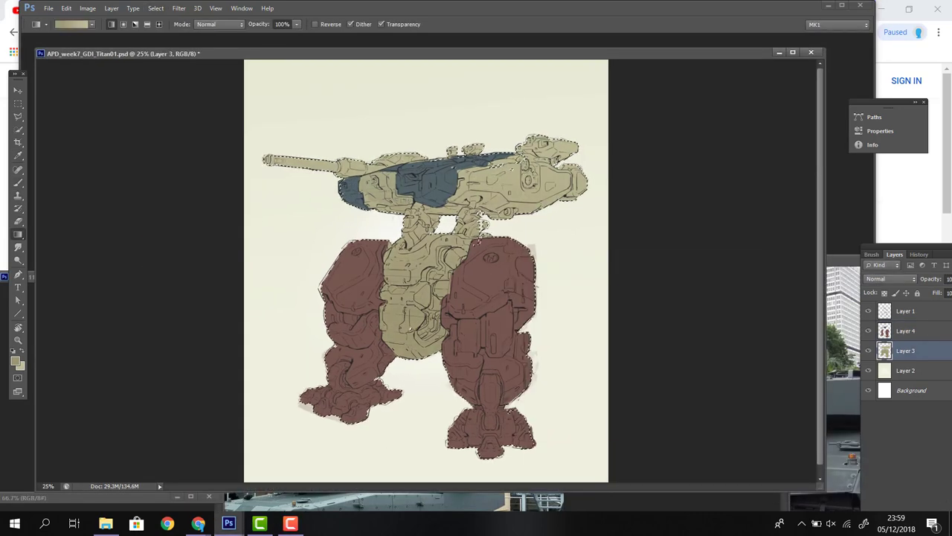
{"action": "key", "text": "b"}
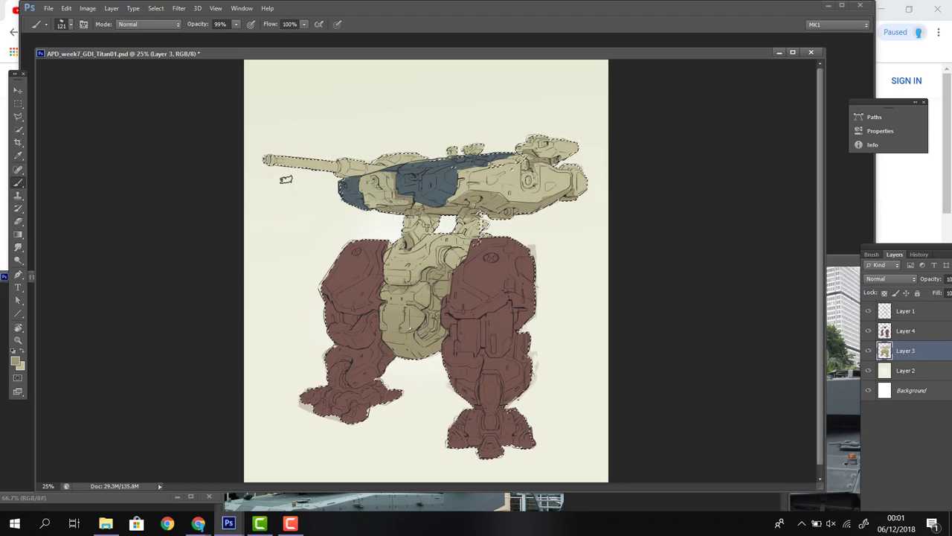
Set the background colour to #b8ad88 and choose a matching foreground tone for shading the yellow armour.
{"action": "left_click", "coordinate": [21, 366]}
{"action": "left_click", "coordinate": [545, 332]}
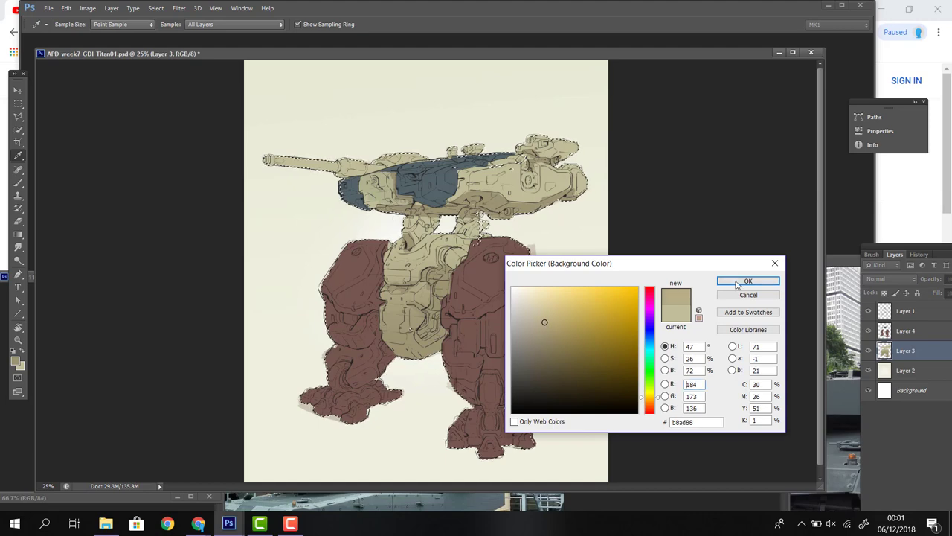
{"action": "left_click", "coordinate": [735, 277]}
{"action": "left_click", "coordinate": [16, 360]}
{"action": "left_click", "coordinate": [748, 279]}
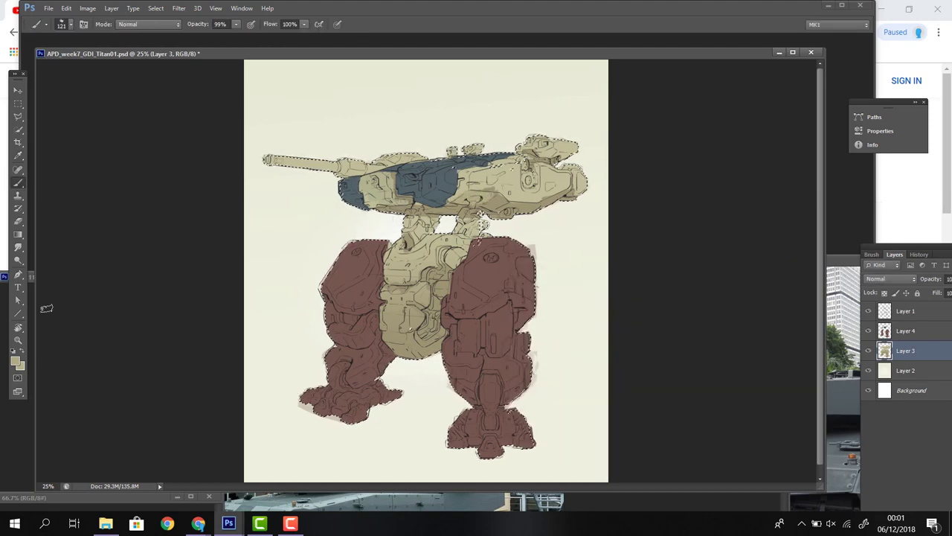
Set the foreground colour to darker olive #9d9474 and shade the turret hull and supports, using 56% brush opacity.
{"action": "left_click", "coordinate": [20, 366]}
{"action": "left_click", "coordinate": [743, 277]}
{"action": "left_click", "coordinate": [15, 360]}
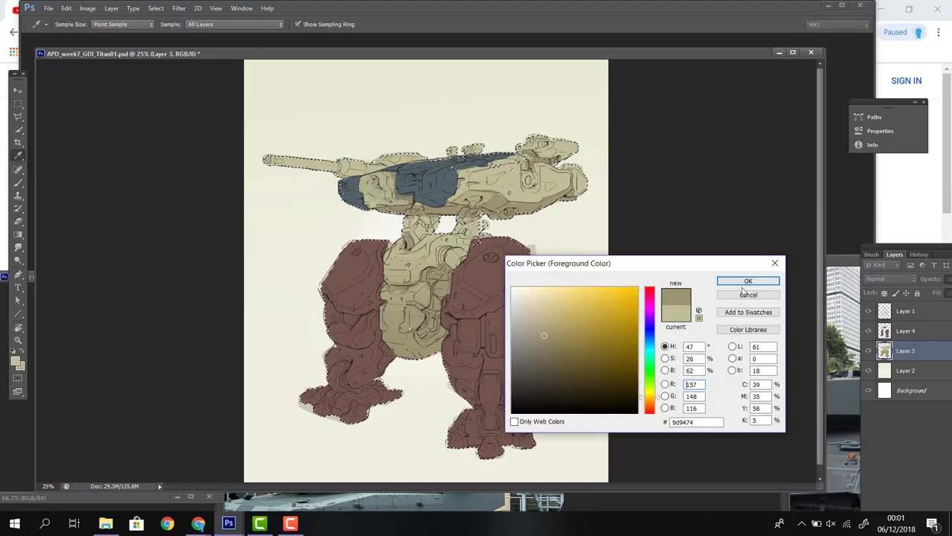
{"action": "left_click", "coordinate": [748, 280]}
{"action": "left_click", "coordinate": [15, 360]}
{"action": "key", "text": "Return"}
{"action": "key", "text": "b"}
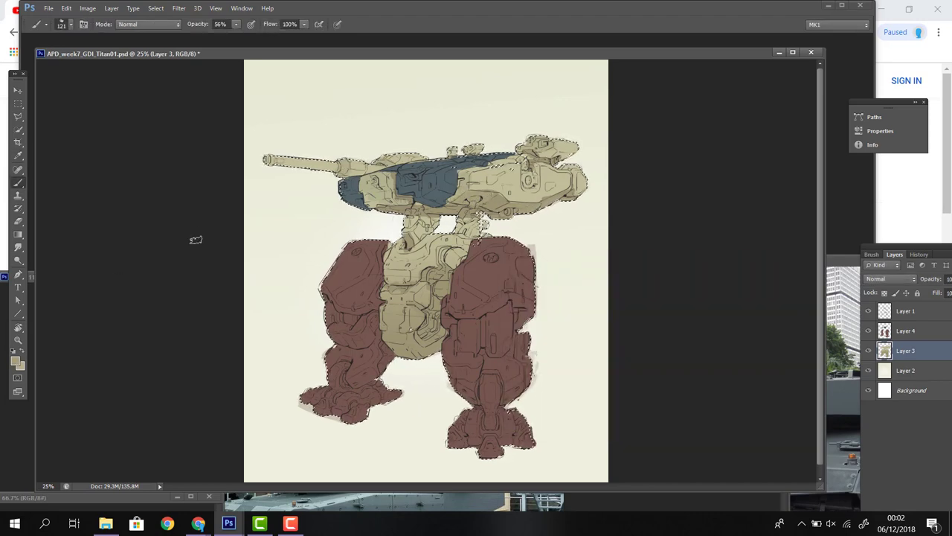
Set the foreground colour to pale cream #e4e3ba and clear the selection around the walker.
{"action": "left_click", "coordinate": [15, 360]}
{"action": "key", "text": "Return"}
{"action": "left_click", "coordinate": [15, 360]}
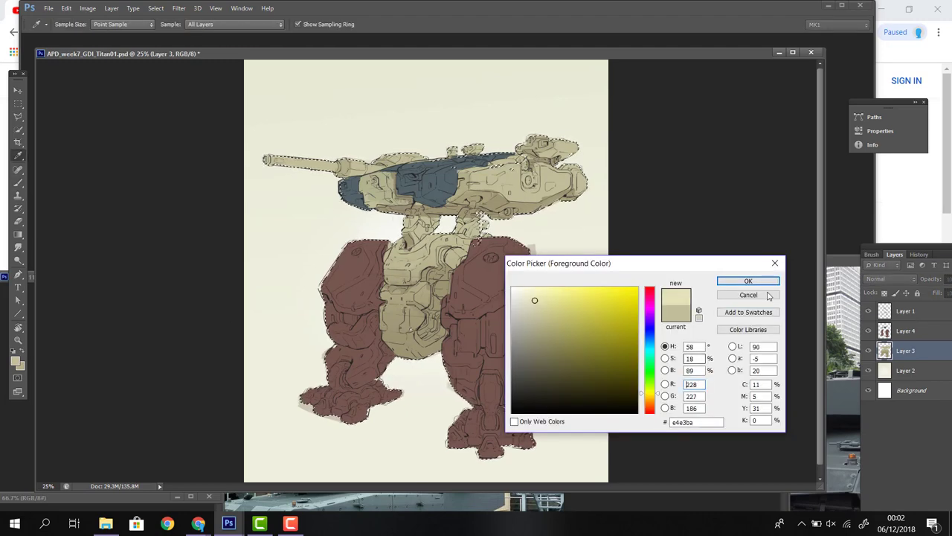
{"action": "left_click", "coordinate": [768, 295]}
{"action": "key", "text": "ctrl+d"}
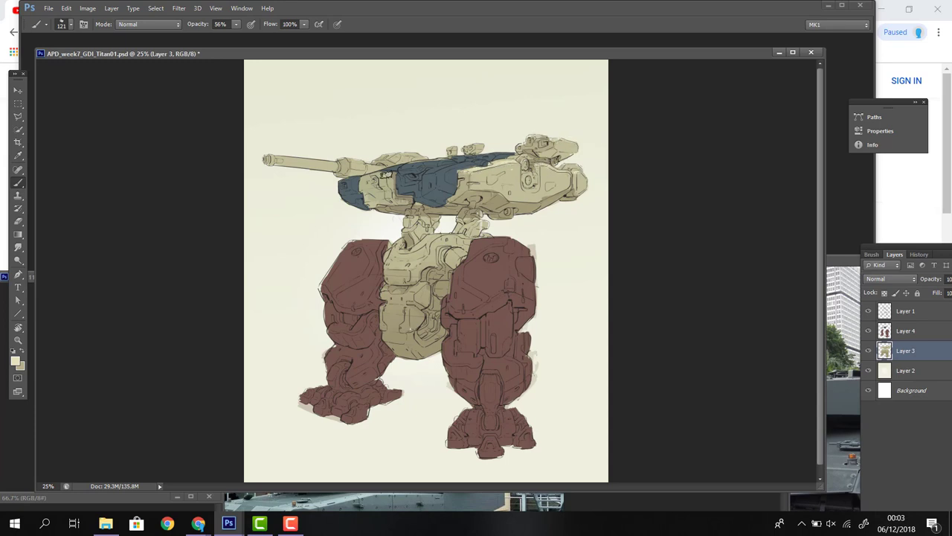
Paint soft cream highlights on the turret's side plates at 33% brush opacity.
{"action": "key", "text": "3"}
{"action": "key", "text": "3"}
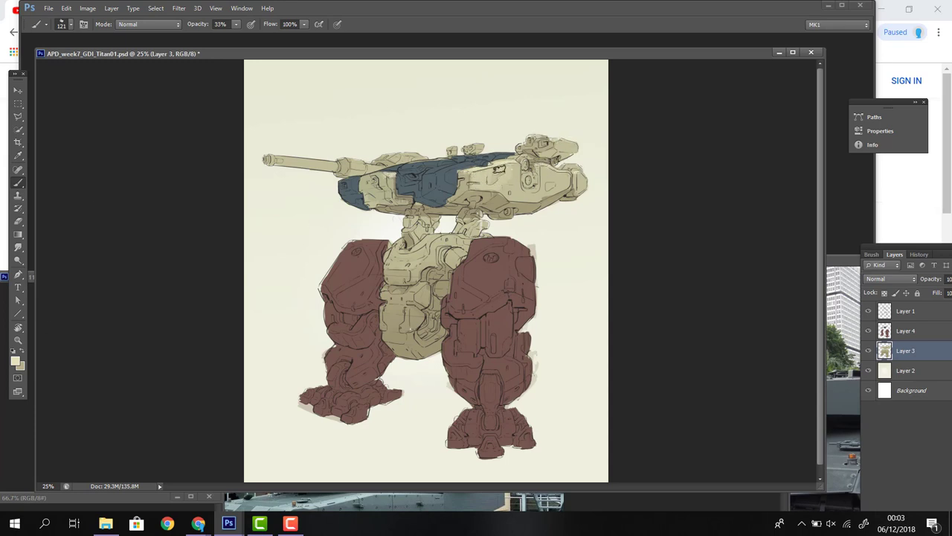
{"action": "key", "text": "Return"}
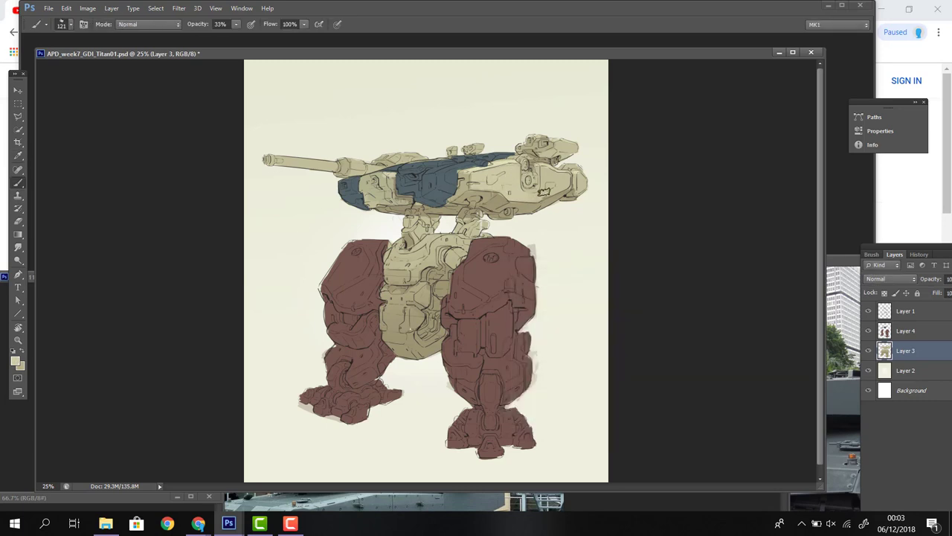
{"action": "key", "text": "Return"}
Refine the light and shadow planes of the turret's rear roof weapon with sampled tones at 77% brush opacity.
{"action": "left_click", "coordinate": [572, 148], "text": "alt"}
{"action": "key", "text": "Return"}
{"action": "key", "text": "7"}
{"action": "key", "text": "7"}
{"action": "left_click", "coordinate": [542, 154], "text": "alt"}
{"action": "key", "text": "Return"}
{"action": "left_click_drag", "start_coordinate": [539, 143], "coordinate": [528, 139]}
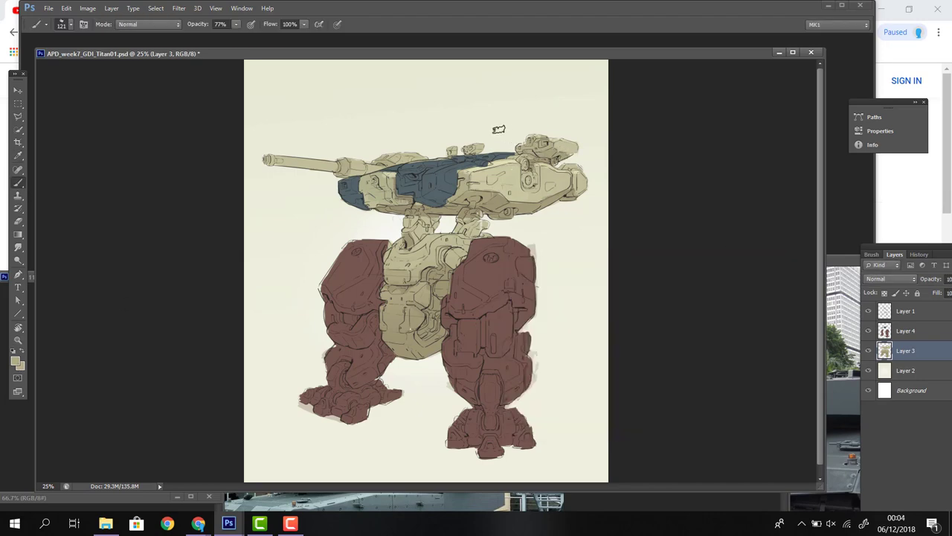
{"action": "left_click", "coordinate": [531, 149], "text": "alt"}
{"action": "key", "text": "Return"}
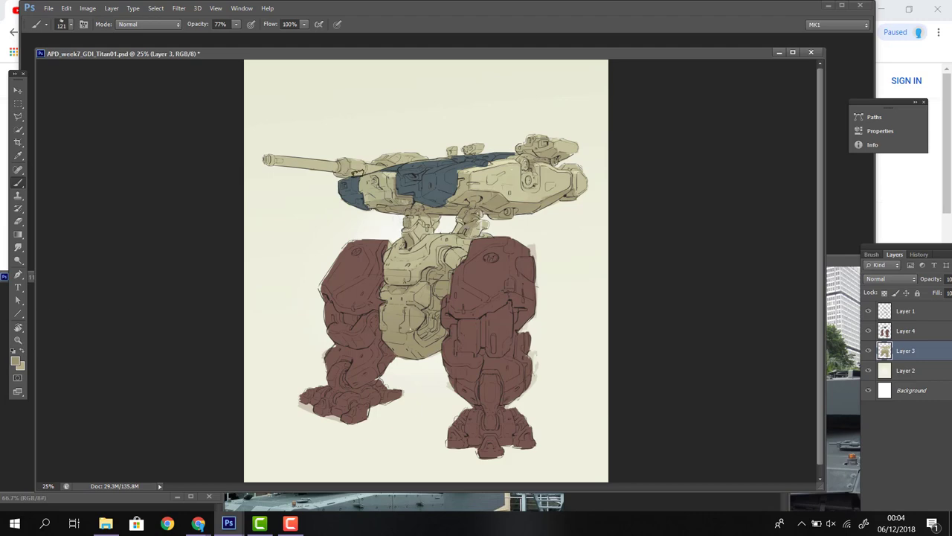
Sample the tone at the gun barrel's base, shade there, and set the foreground colour to pale yellow #e0dfb7.
{"action": "left_click", "coordinate": [349, 173], "text": "alt"}
{"action": "key", "text": "Return"}
{"action": "left_click", "coordinate": [15, 361]}
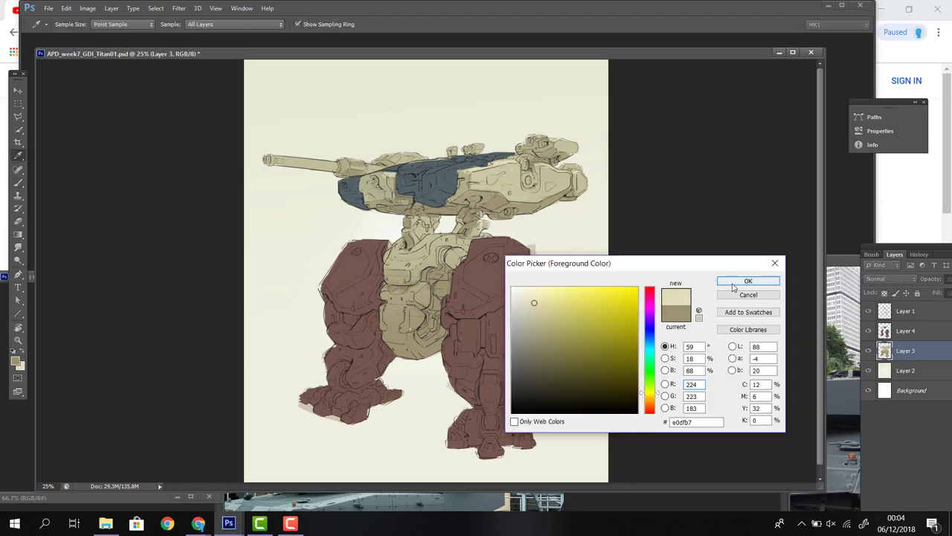
{"action": "left_click", "coordinate": [747, 281]}
{"action": "left_click", "coordinate": [16, 360]}
{"action": "left_click", "coordinate": [747, 280]}
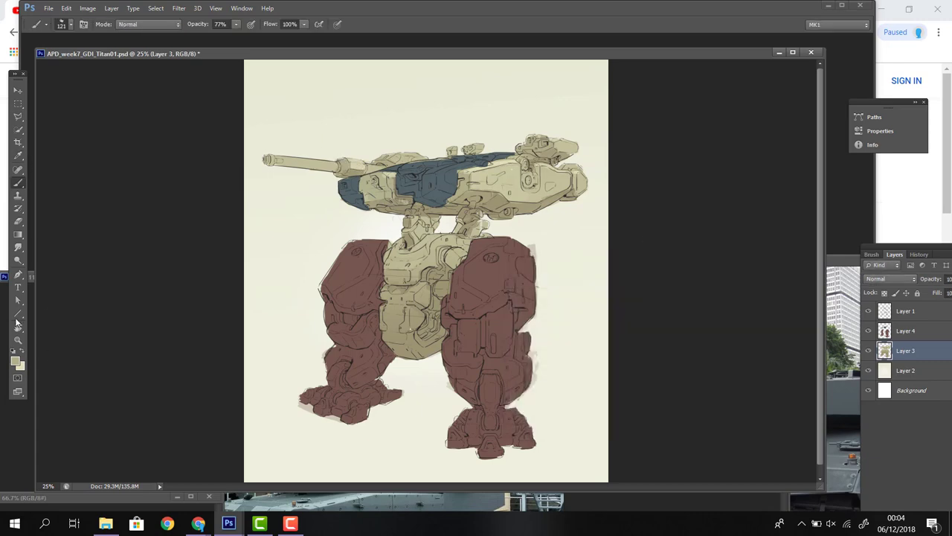
Adjust the pale foreground colour and lighten the upper torso plates at 44% brush opacity.
{"action": "left_click", "coordinate": [15, 361]}
{"action": "left_click", "coordinate": [748, 280]}
{"action": "left_click", "coordinate": [16, 361]}
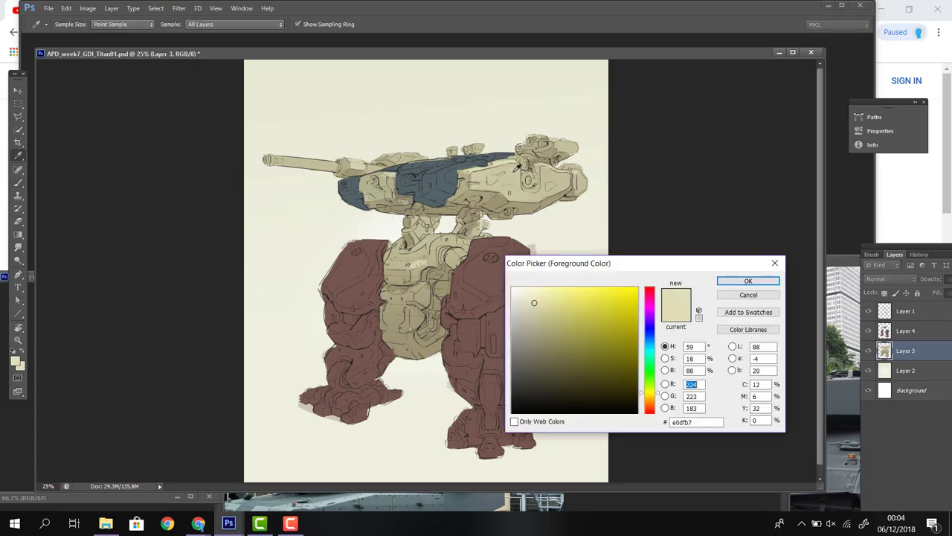
{"action": "left_click", "coordinate": [748, 281]}
{"action": "left_click", "coordinate": [15, 361]}
{"action": "key", "text": "Return"}
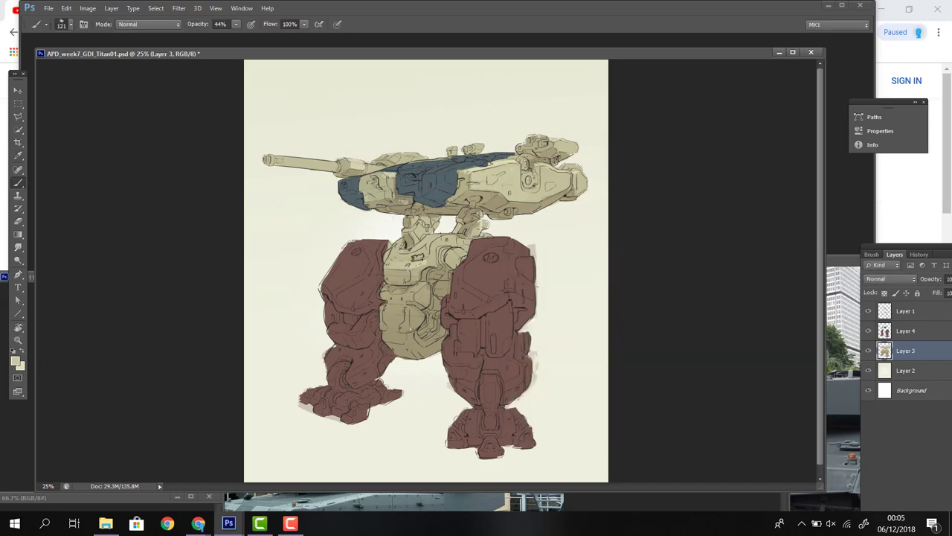
Shade the recesses where the turret support meets the upper torso with a darker olive at 66% brush opacity.
{"action": "left_click", "coordinate": [28, 360]}
{"action": "key", "text": "Return"}
{"action": "key", "text": "6"}
{"action": "key", "text": "6"}
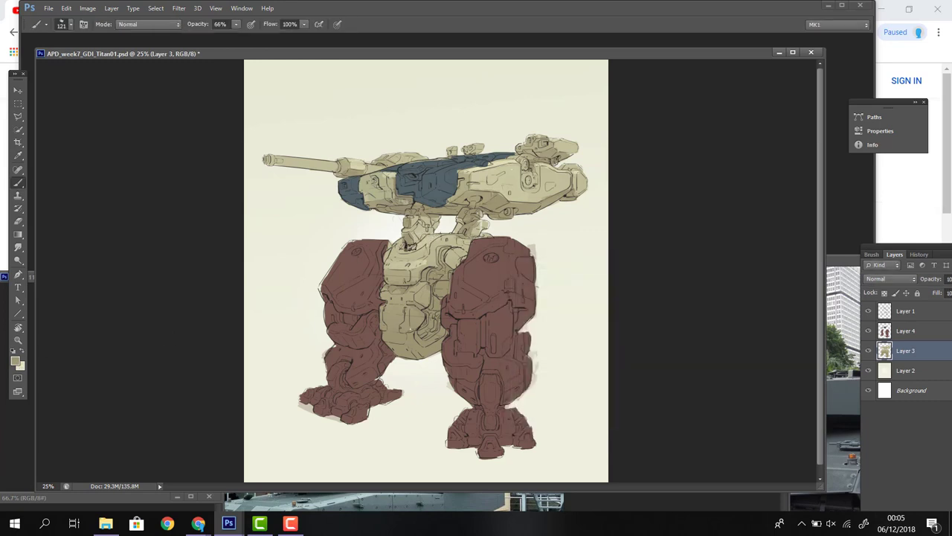
Sample a new background colour from the yellow plate at the turret's front for painting that area.
{"action": "key", "text": "shift+F5"}
{"action": "left_click", "coordinate": [745, 280]}
{"action": "key", "text": "i"}
{"action": "key", "text": "shift+F6"}
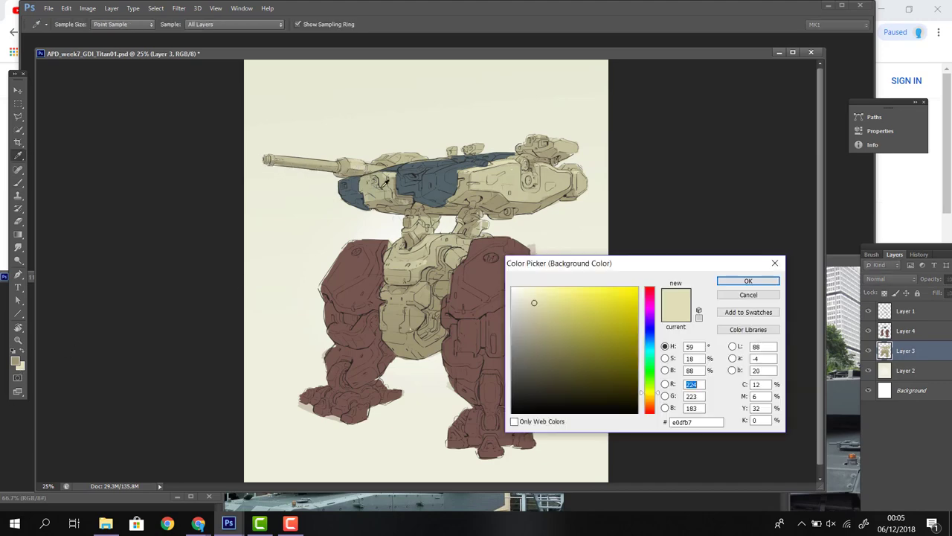
{"action": "left_click", "coordinate": [385, 181]}
{"action": "key", "text": "Return"}
{"action": "key", "text": "b"}
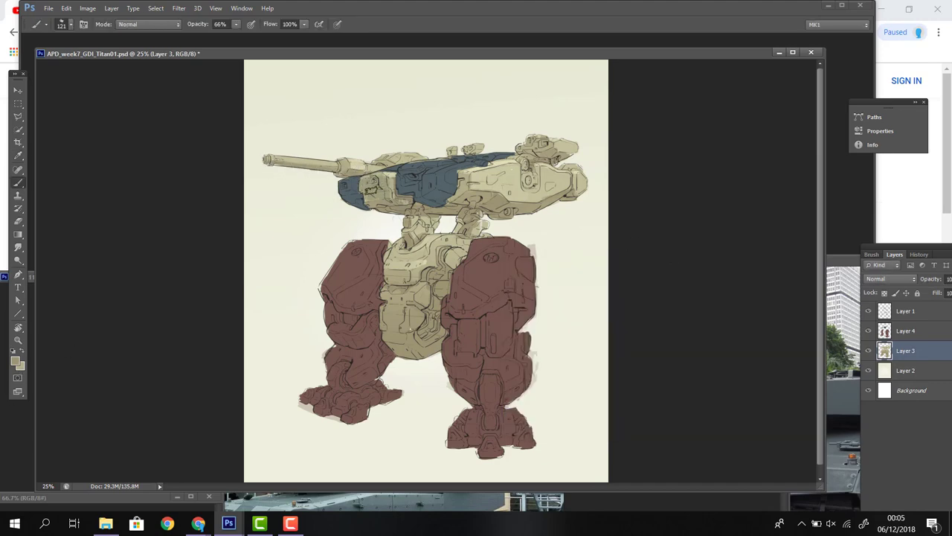
Set the foreground colour to #8d8464 and shade the turret's front underside with a 40 px brush at 66% opacity.
{"action": "key", "text": "shift+F5"}
{"action": "key", "text": "Escape"}
{"action": "right_click", "coordinate": [404, 192]}
{"action": "key", "text": "Return"}
{"action": "key", "text": "shift+F5"}
{"action": "left_click", "coordinate": [546, 339]}
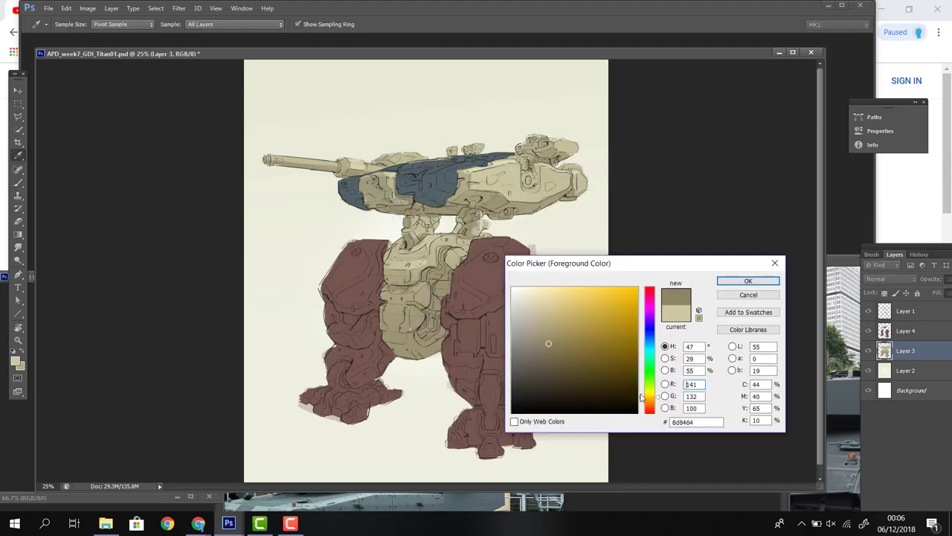
{"action": "key", "text": "Return"}
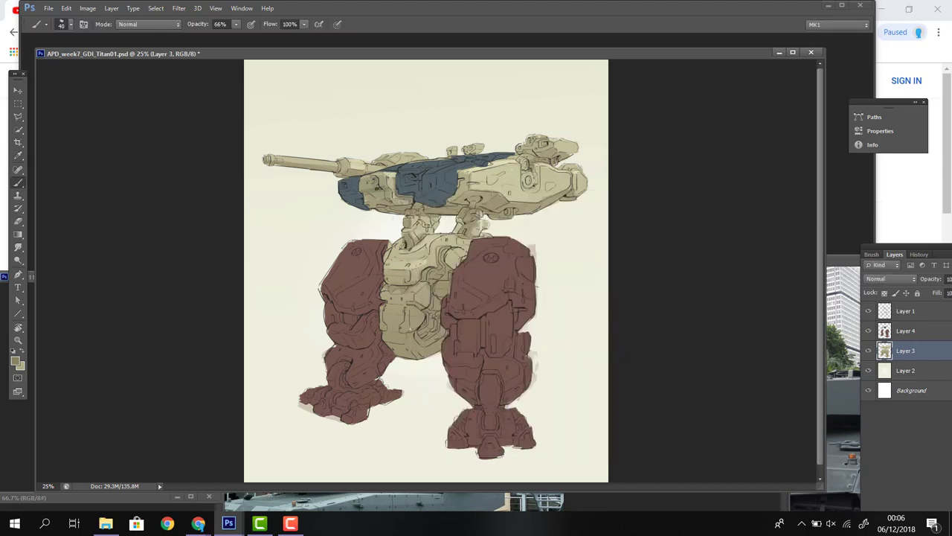
{"action": "left_click_drag", "start_coordinate": [373, 207], "coordinate": [407, 207]}
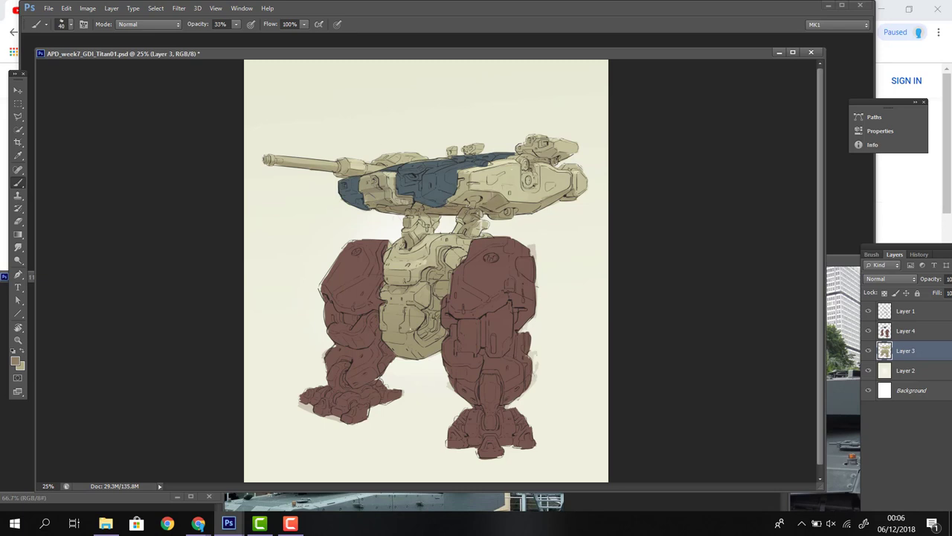
Change the foreground colour to the brownish shadow tone #9a8f6f for the turret.
{"action": "key", "text": "shift+F5"}
{"action": "left_click", "coordinate": [632, 292]}
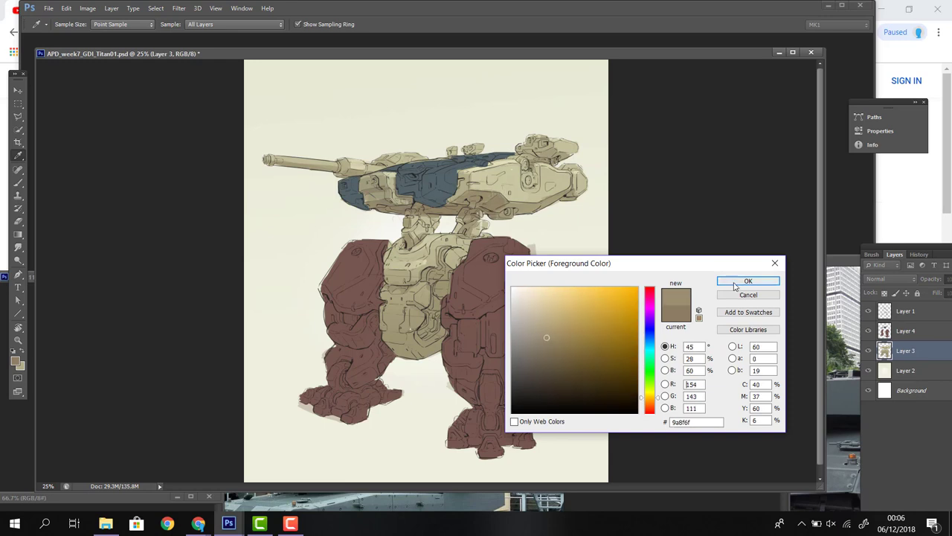
Set the brush opacity to 77% and the foreground colour to the dark olive 756b47.
{"action": "key", "text": "Return"}
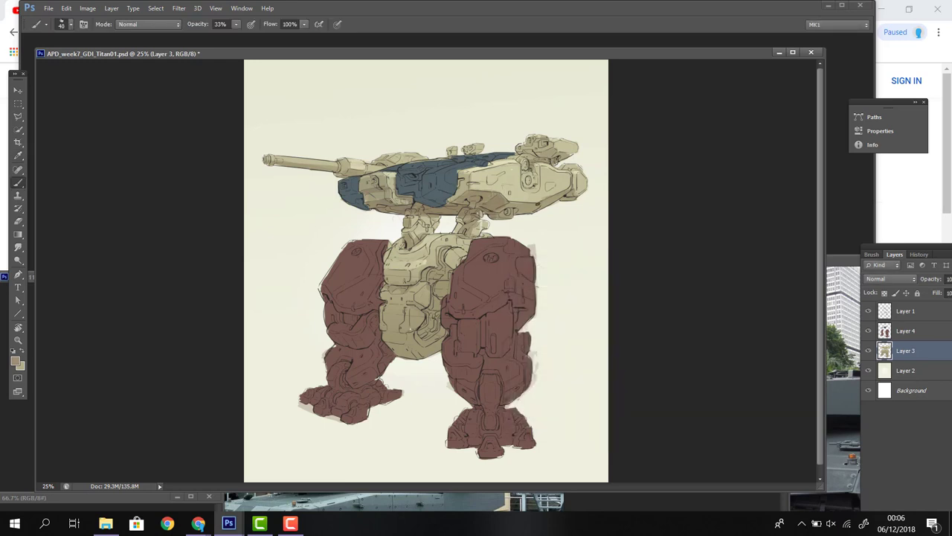
{"action": "left_click", "coordinate": [16, 361]}
{"action": "left_click", "coordinate": [538, 312]}
{"action": "left_click", "coordinate": [744, 279]}
{"action": "key", "text": "7"}
{"action": "key", "text": "7"}
{"action": "left_click", "coordinate": [16, 361]}
{"action": "left_click", "coordinate": [558, 355]}
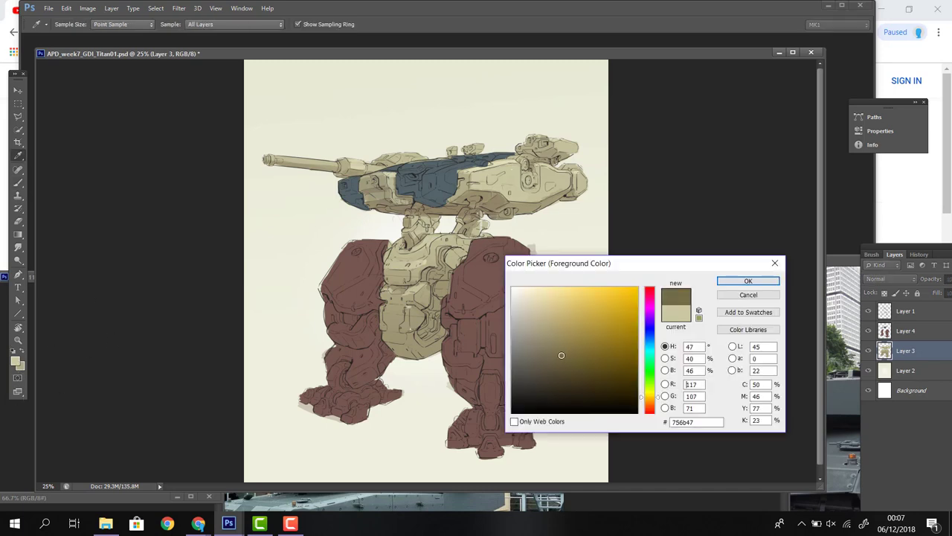
{"action": "left_click", "coordinate": [735, 283]}
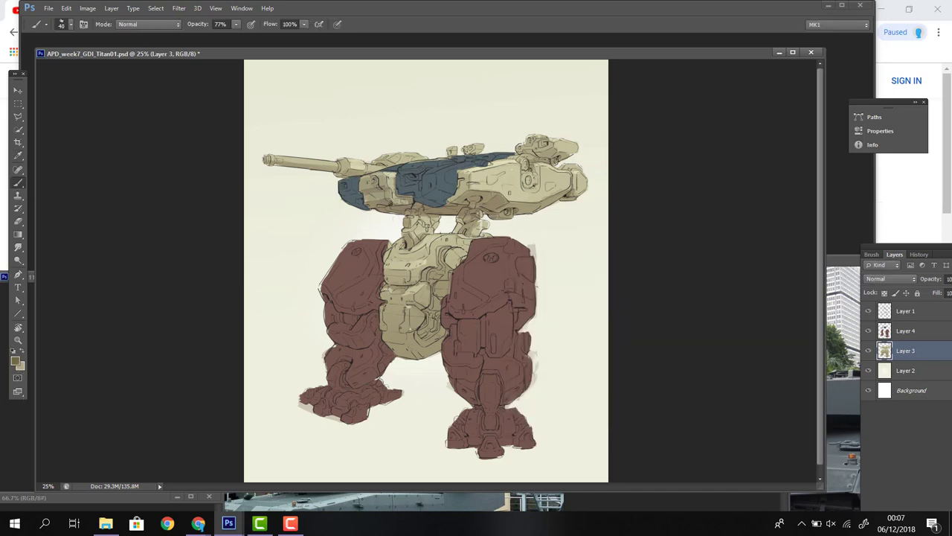
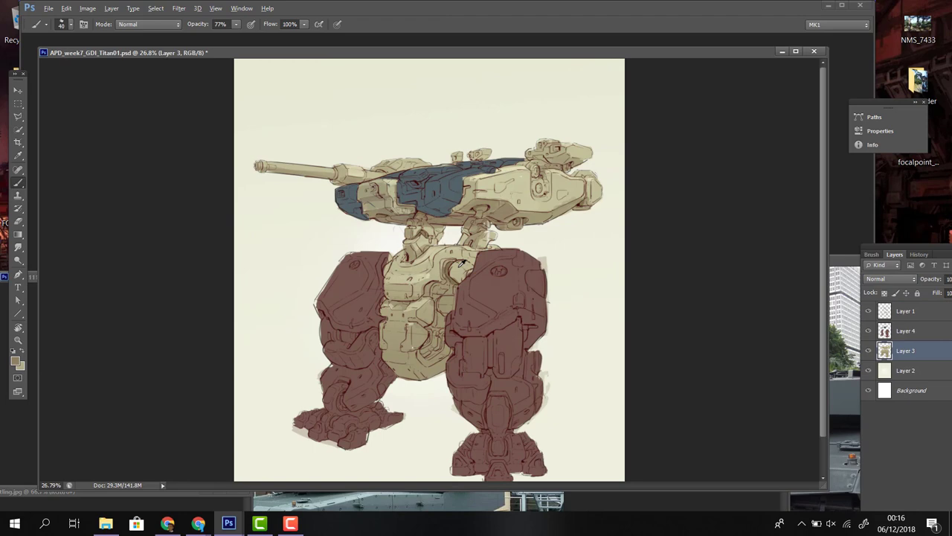
Choose a dark blue-grey foreground colour and paint the small joints under the turret on Layer 4.
{"action": "left_click", "coordinate": [16, 362]}
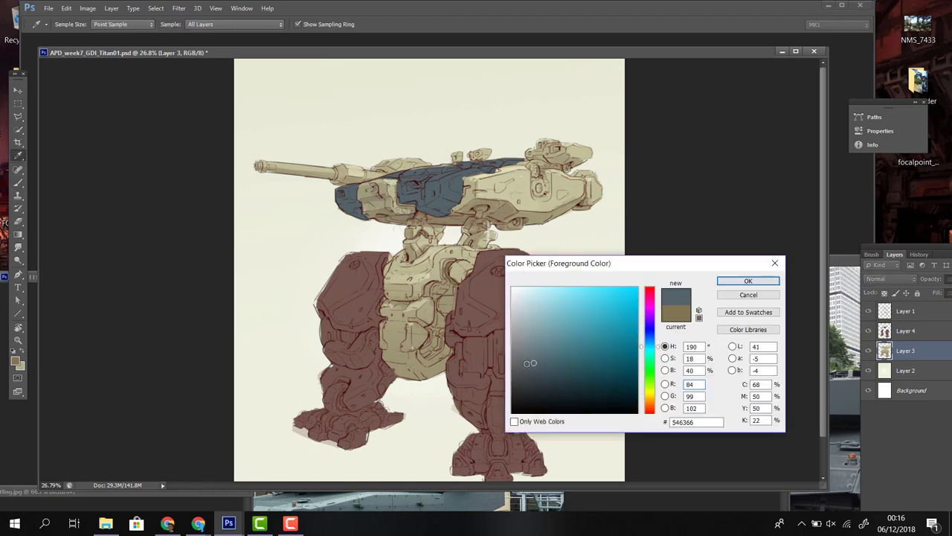
{"action": "key", "text": "Escape"}
{"action": "left_click", "coordinate": [905, 330]}
{"action": "key", "text": "ctrl+l"}
{"action": "key", "text": "Escape"}
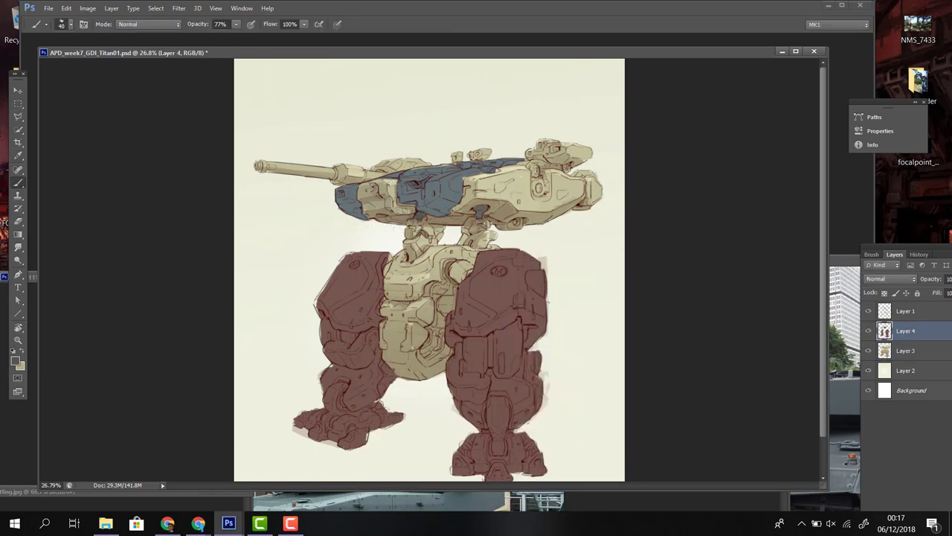
Create a layer named metalshiny and paint the turret's round side joint and the torso's recessed channel dark blue-grey.
{"action": "key", "text": "ctrl+shift+n"}
{"action": "type", "text": "metalshiny"}
{"action": "key", "text": "Return"}
{"action": "left_click_drag", "start_coordinate": [543, 193], "coordinate": [536, 170]}
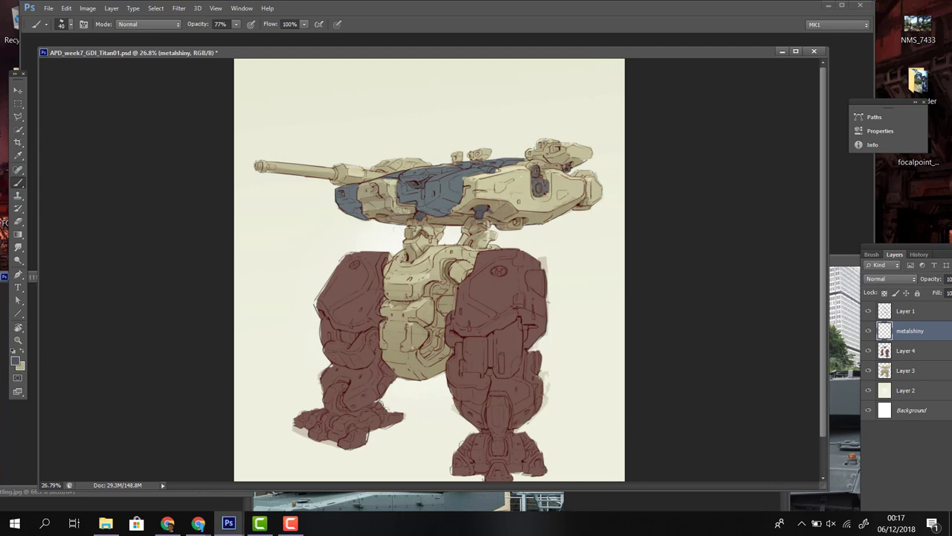
{"action": "mouse_move", "coordinate": [446, 292]}
{"action": "left_mouse_down"}
{"action": "mouse_move", "coordinate": [448, 277]}
{"action": "mouse_move", "coordinate": [434, 292]}
{"action": "mouse_move", "coordinate": [424, 357]}
{"action": "mouse_move", "coordinate": [430, 329]}
{"action": "left_mouse_up"}
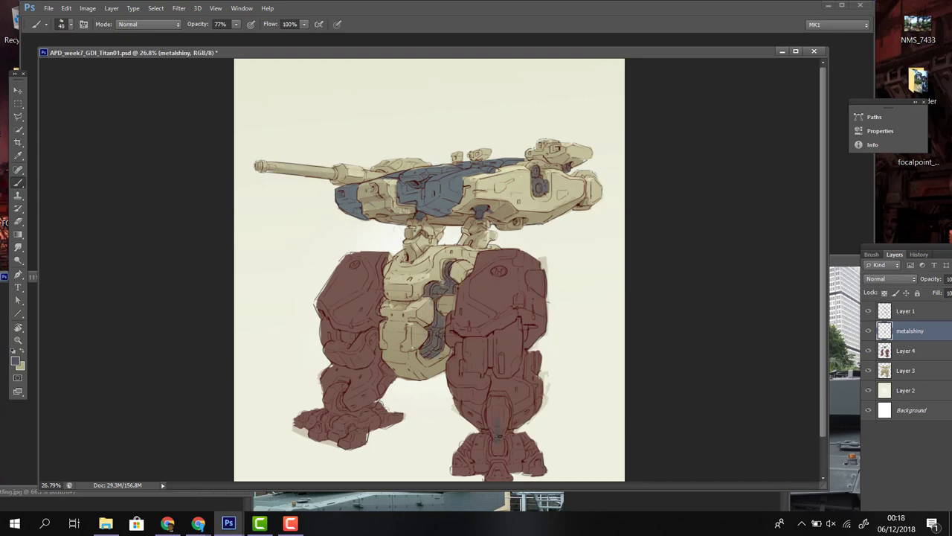
Select the turret area on Layer 4 and shift its colour balance to turn the slate panels a stronger violet-blue.
{"action": "key", "text": "alt+bracketleft"}
{"action": "key", "text": "m"}
{"action": "left_click_drag", "start_coordinate": [272, 125], "coordinate": [573, 229]}
{"action": "key", "text": "ctrl+b"}
{"action": "left_click_drag", "start_coordinate": [656, 143], "coordinate": [647, 143]}
{"action": "key", "text": "Return"}
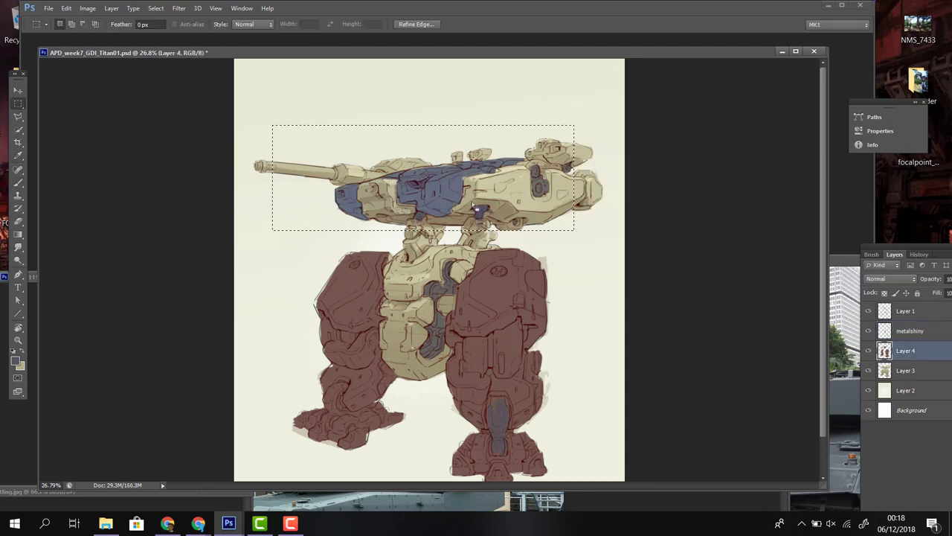
{"action": "key", "text": "ctrl+d"}
{"action": "key", "text": "alt+bracketright"}
{"action": "key", "text": "b"}
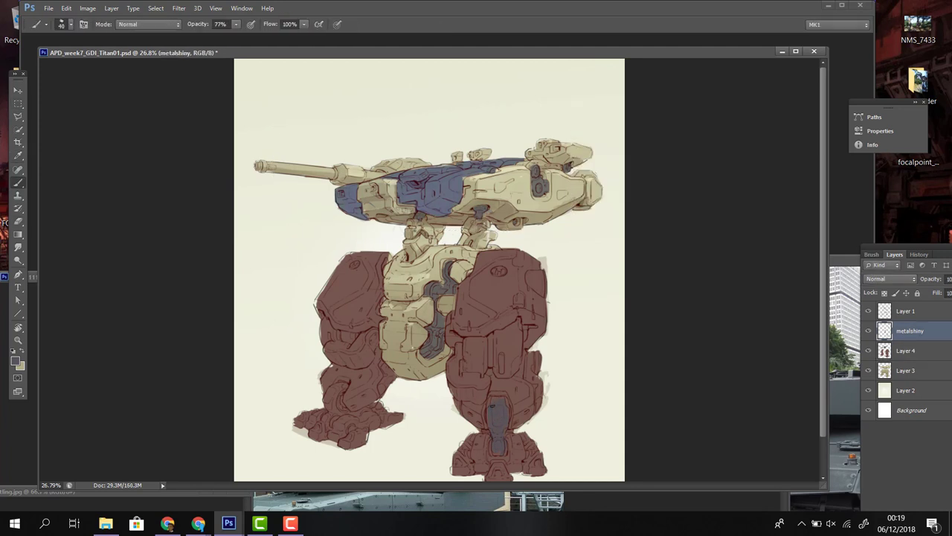
Paint the near foot's toe pieces dark blue-grey on the metalshiny layer.
{"action": "scroll", "coordinate": [491, 403], "scroll_direction": "down", "scroll_amount": 2}
{"action": "left_click_drag", "start_coordinate": [455, 416], "coordinate": [470, 436]}
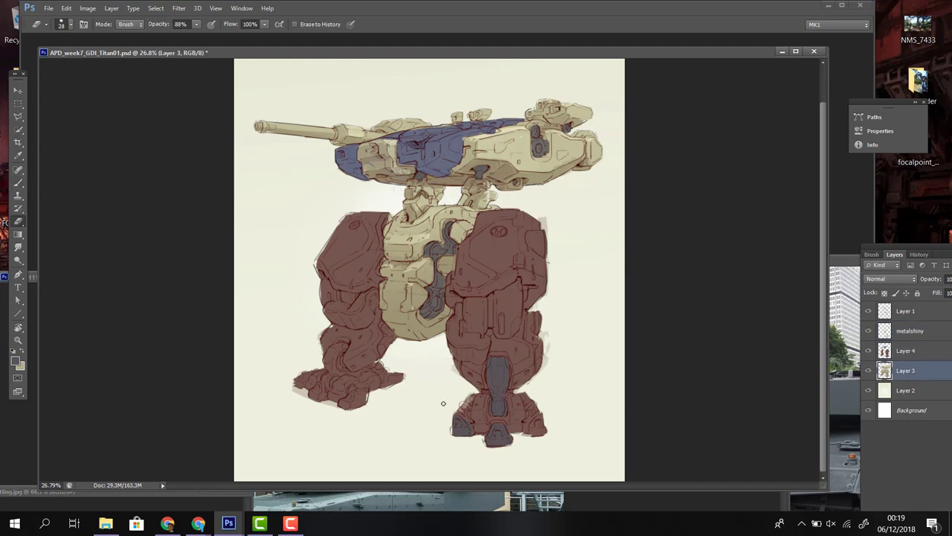
{"action": "left_click_drag", "start_coordinate": [524, 394], "coordinate": [542, 418]}
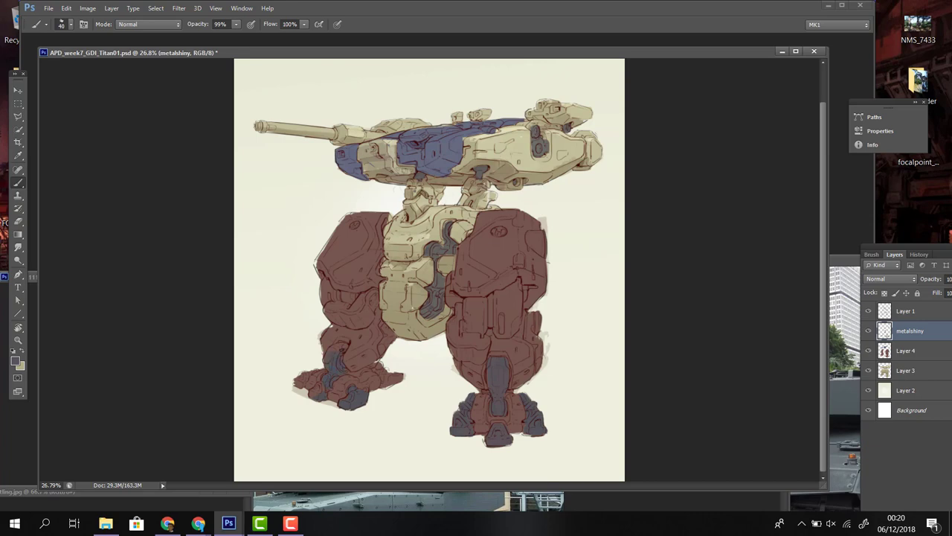
Block in the far foot's ankle joint and toe tips with dark blue-grey on the metalshiny layer.
{"action": "scroll", "coordinate": [372, 373], "scroll_direction": "up", "scroll_amount": 5}
{"action": "mouse_move", "coordinate": [350, 320]}
{"action": "left_mouse_down"}
{"action": "mouse_move", "coordinate": [377, 327]}
{"action": "mouse_move", "coordinate": [412, 387]}
{"action": "left_mouse_up"}
{"action": "left_click_drag", "start_coordinate": [402, 349], "coordinate": [480, 417]}
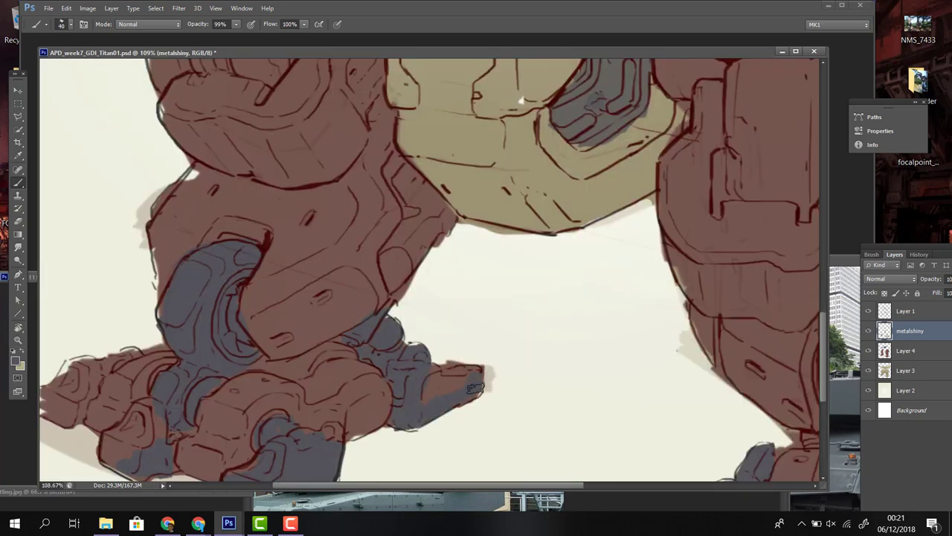
{"action": "mouse_move", "coordinate": [431, 372]}
{"action": "left_mouse_down"}
{"action": "mouse_move", "coordinate": [328, 447]}
{"action": "mouse_move", "coordinate": [520, 446]}
{"action": "left_mouse_up"}
{"action": "left_click_drag", "start_coordinate": [617, 350], "coordinate": [466, 292]}
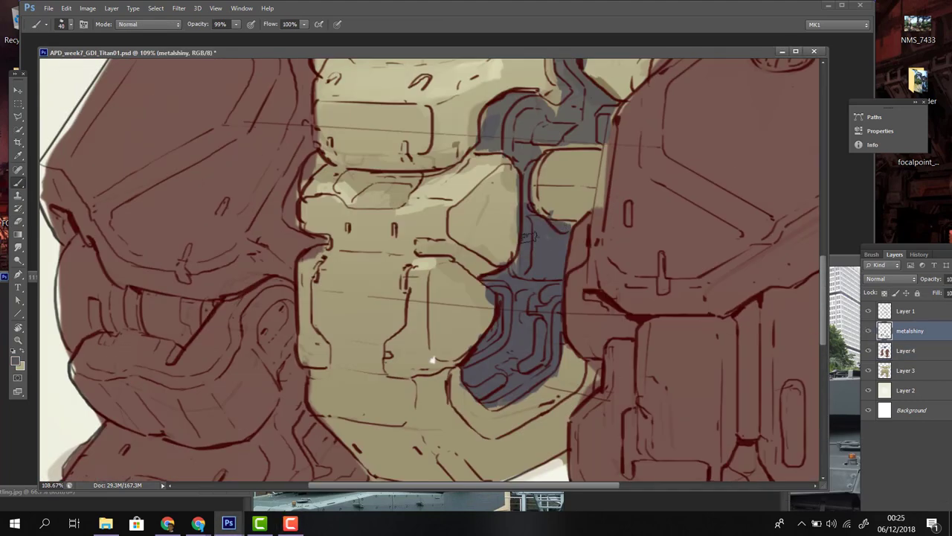
Clean up the outer edge of the far leg's upper armour.
{"action": "scroll", "coordinate": [528, 237], "scroll_direction": "up", "scroll_amount": 4}
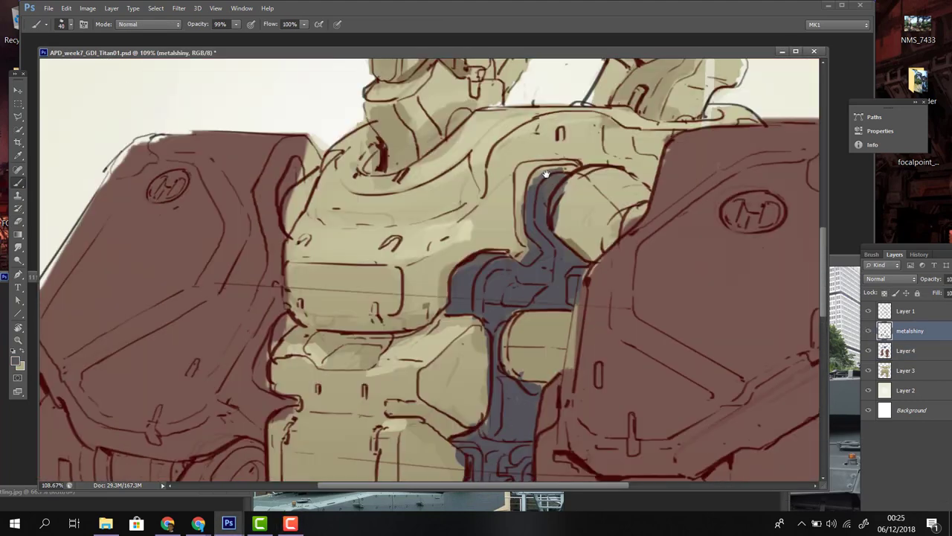
{"action": "scroll", "coordinate": [520, 216], "scroll_direction": "up", "scroll_amount": 2}
{"action": "scroll", "coordinate": [514, 220], "scroll_direction": "down", "scroll_amount": 5}
{"action": "left_click", "coordinate": [425, 235], "text": "ctrl"}
{"action": "scroll", "coordinate": [425, 235], "scroll_direction": "down", "scroll_amount": 5}
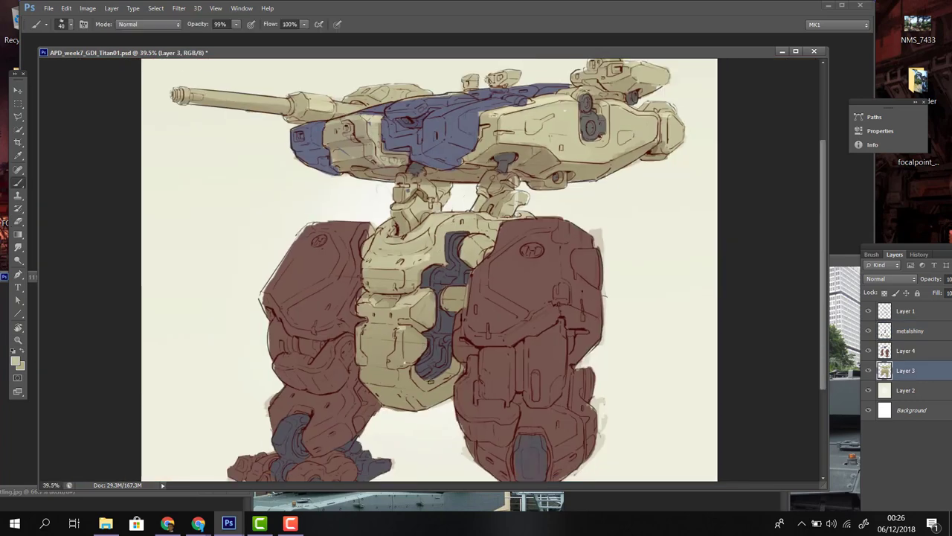
{"action": "left_click", "coordinate": [367, 235], "text": "ctrl"}
{"action": "mouse_move", "coordinate": [269, 349]}
{"action": "left_mouse_down"}
{"action": "mouse_move", "coordinate": [266, 328]}
{"action": "mouse_move", "coordinate": [308, 231]}
{"action": "left_mouse_up"}
Sample the turret's cream and tan tones and retouch its side panels on Layer 3.
{"action": "left_click", "coordinate": [513, 105], "text": "ctrl"}
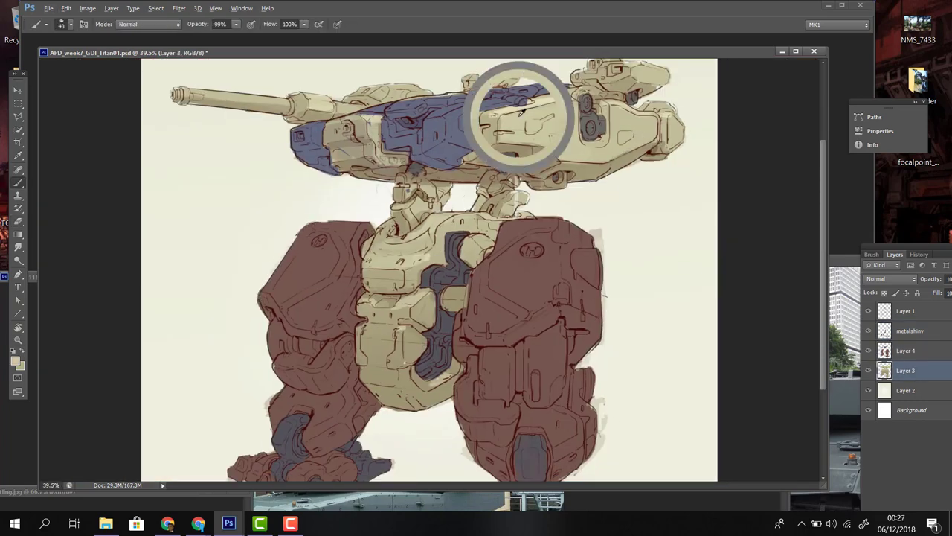
{"action": "left_click", "coordinate": [533, 145], "text": "alt"}
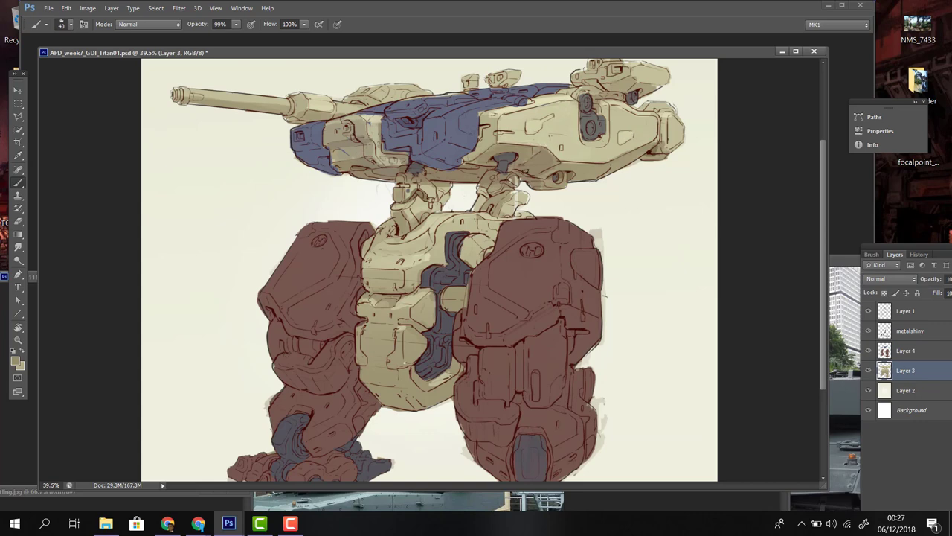
{"action": "scroll", "coordinate": [597, 86], "scroll_direction": "up", "scroll_amount": 1}
{"action": "left_click", "coordinate": [614, 104], "text": "alt"}
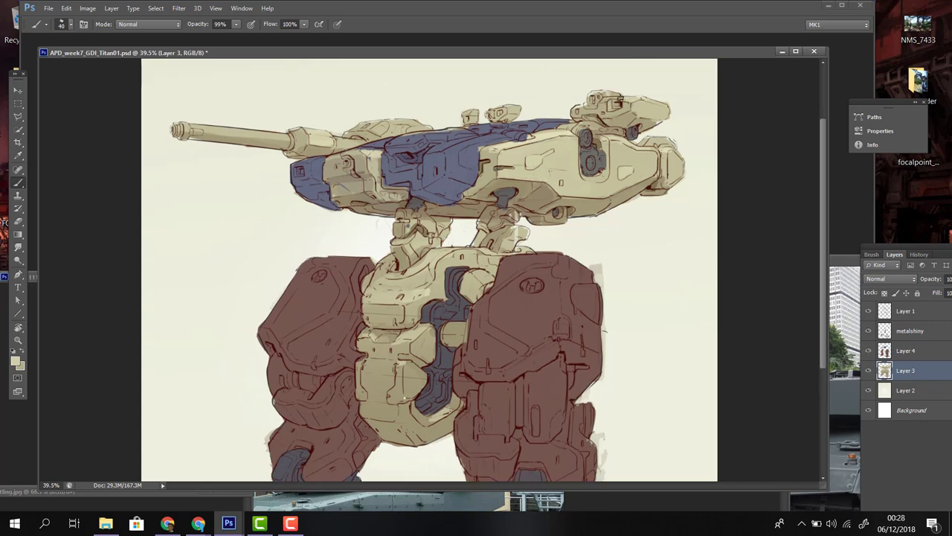
Create a layer named accents and paint the upper piping in the torso channel orange.
{"action": "key", "text": "ctrl+shift+n"}
{"action": "type", "text": "accents"}
{"action": "key", "text": "Return"}
{"action": "left_click", "coordinate": [15, 361]}
{"action": "left_click", "coordinate": [744, 289]}
{"action": "mouse_move", "coordinate": [424, 318]}
{"action": "left_mouse_down"}
{"action": "mouse_move", "coordinate": [457, 311]}
{"action": "mouse_move", "coordinate": [454, 269]}
{"action": "left_mouse_up"}
{"action": "scroll", "coordinate": [499, 270], "scroll_direction": "down", "scroll_amount": 2}
{"action": "key", "text": "ctrl+l"}
{"action": "key", "text": "Escape"}
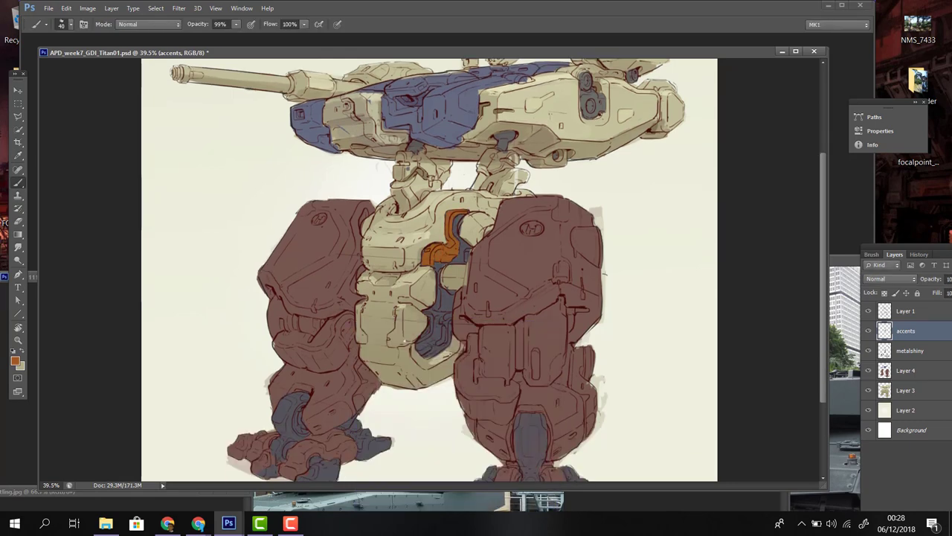
Add orange accents to the lower torso piping and both neck joints beneath the turret.
{"action": "left_click_drag", "start_coordinate": [421, 351], "coordinate": [438, 319]}
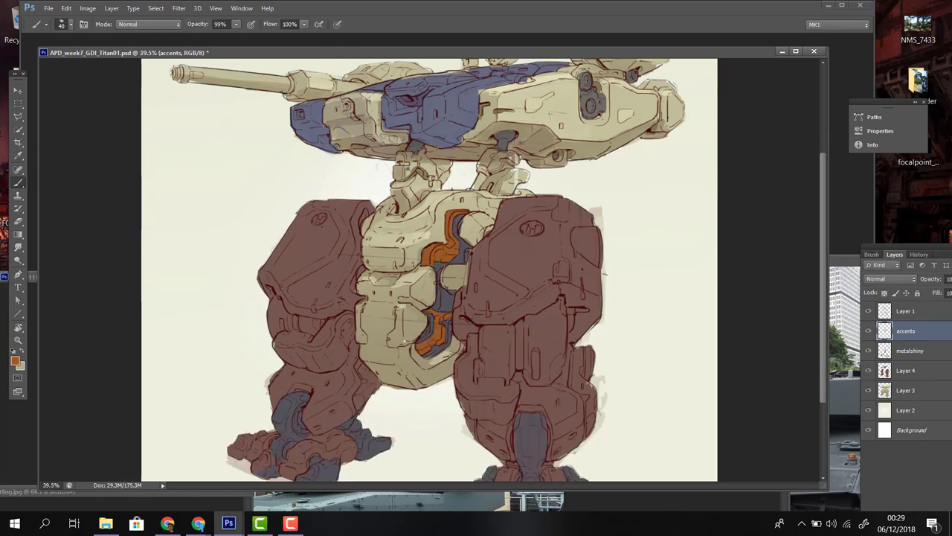
{"action": "left_click_drag", "start_coordinate": [399, 178], "coordinate": [413, 155]}
{"action": "left_click_drag", "start_coordinate": [513, 156], "coordinate": [491, 171]}
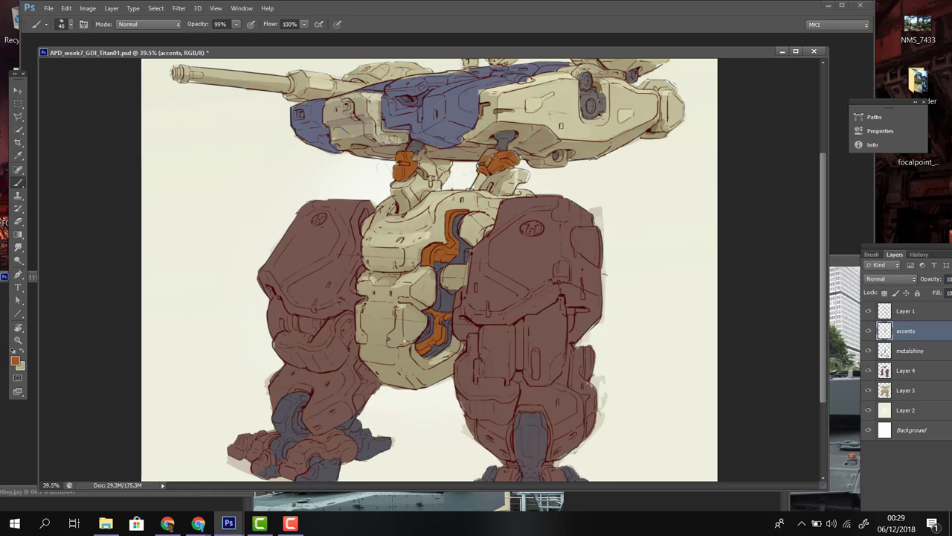
Paint orange accents along the turret's top edge below the rear gun pod.
{"action": "scroll", "coordinate": [513, 164], "scroll_direction": "up", "scroll_amount": 3}
{"action": "left_click_drag", "start_coordinate": [569, 161], "coordinate": [624, 152]}
{"action": "key", "text": "z"}
{"action": "mouse_move", "coordinate": [595, 258]}
{"action": "left_mouse_down"}
{"action": "mouse_move", "coordinate": [542, 258]}
{"action": "mouse_move", "coordinate": [595, 259]}
{"action": "left_mouse_up"}
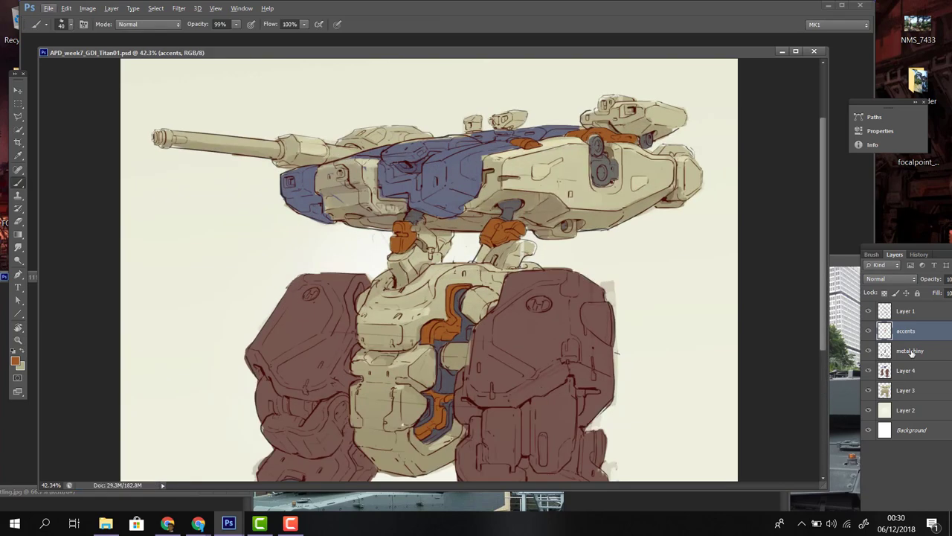
Sample beige tones from the torso and shade its upper plates on Layer 3.
{"action": "left_click", "coordinate": [484, 246], "text": "ctrl"}
{"action": "left_click_drag", "start_coordinate": [484, 245], "coordinate": [442, 242]}
{"action": "left_click", "coordinate": [442, 242], "text": "ctrl"}
{"action": "key", "text": "b"}
{"action": "left_click", "coordinate": [435, 361], "text": "alt"}
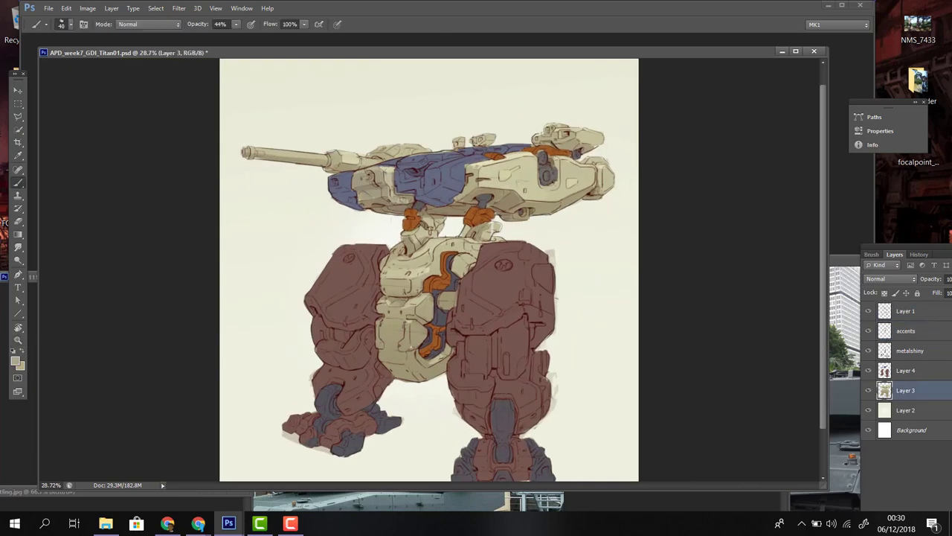
{"action": "left_click", "coordinate": [403, 284], "text": "alt"}
{"action": "left_click_drag", "start_coordinate": [402, 265], "coordinate": [410, 268]}
{"action": "left_click", "coordinate": [418, 264], "text": "alt"}
{"action": "left_click", "coordinate": [467, 266], "text": "alt"}
{"action": "left_click", "coordinate": [449, 295], "text": "alt"}
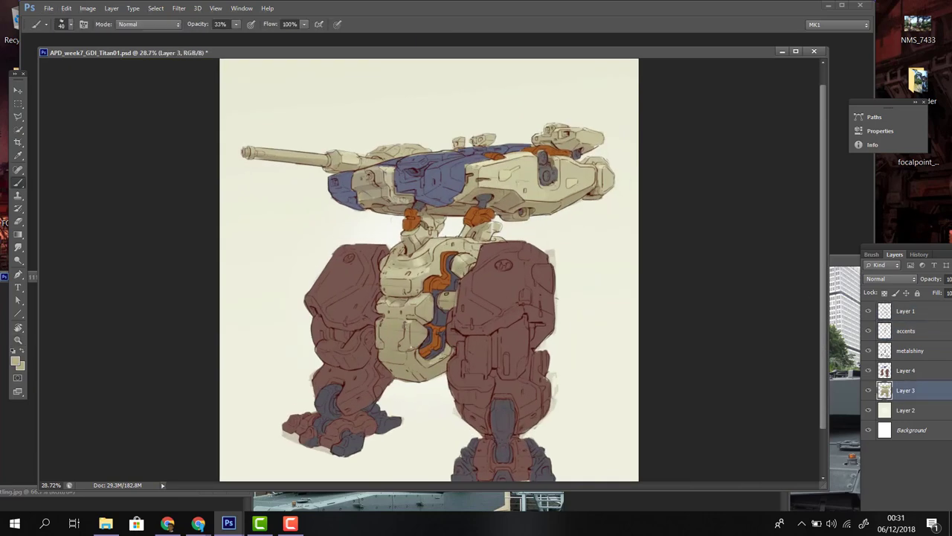
Shade the torso plates and rear turret pod on Layer 3 with muted brown at reduced brush opacities of 33% and 22%.
{"action": "key", "text": "3"}
{"action": "key", "text": "3"}
{"action": "left_click", "coordinate": [16, 362]}
{"action": "left_click", "coordinate": [741, 287]}
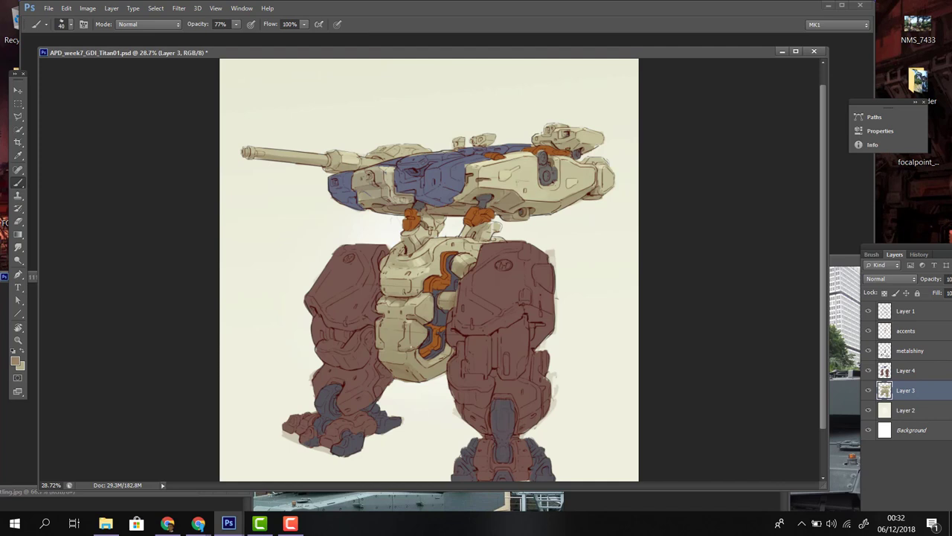
{"action": "left_click", "coordinate": [594, 148], "text": "alt"}
{"action": "key", "text": "2"}
{"action": "key", "text": "2"}
{"action": "key", "text": "3"}
{"action": "key", "text": "8"}
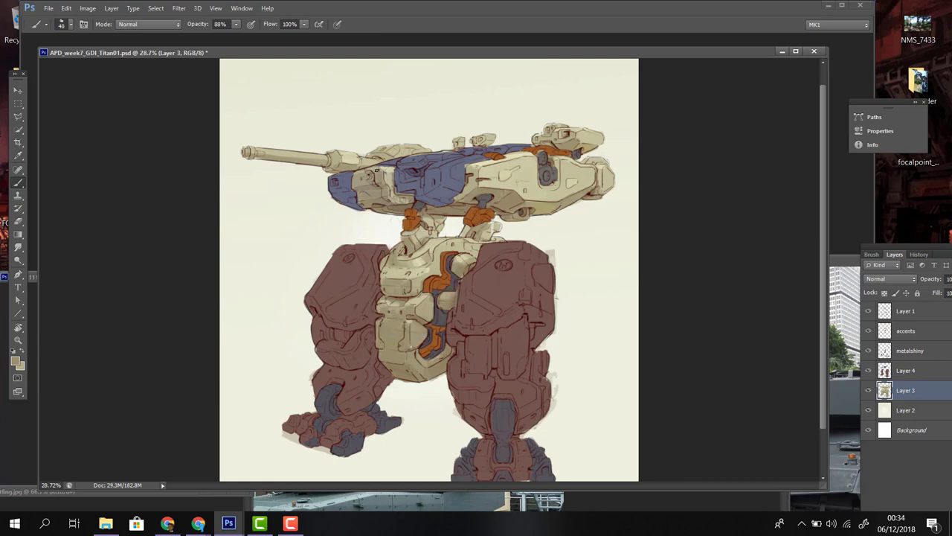
Darken the shaded faces of the turret's front block with sampled tan tones at 88% brush opacity.
{"action": "left_click", "coordinate": [372, 187], "text": "alt"}
{"action": "key", "text": "8"}
{"action": "key", "text": "8"}
{"action": "left_click", "coordinate": [418, 247], "text": "alt"}
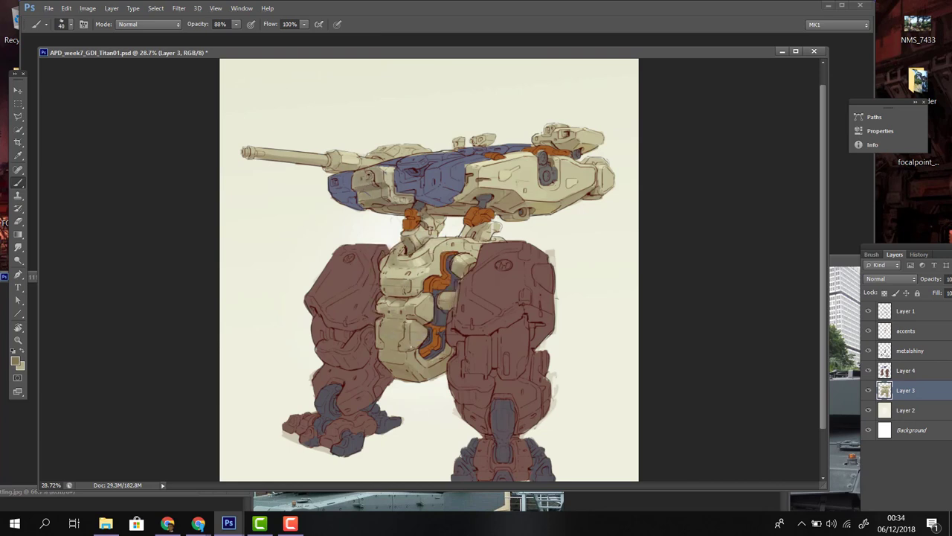
Blend the turret's cream side panels with sampled light tones at 33% brush opacity.
{"action": "left_click", "coordinate": [575, 166], "text": "alt"}
{"action": "key", "text": "3"}
{"action": "key", "text": "3"}
{"action": "left_click", "coordinate": [474, 183], "text": "alt"}
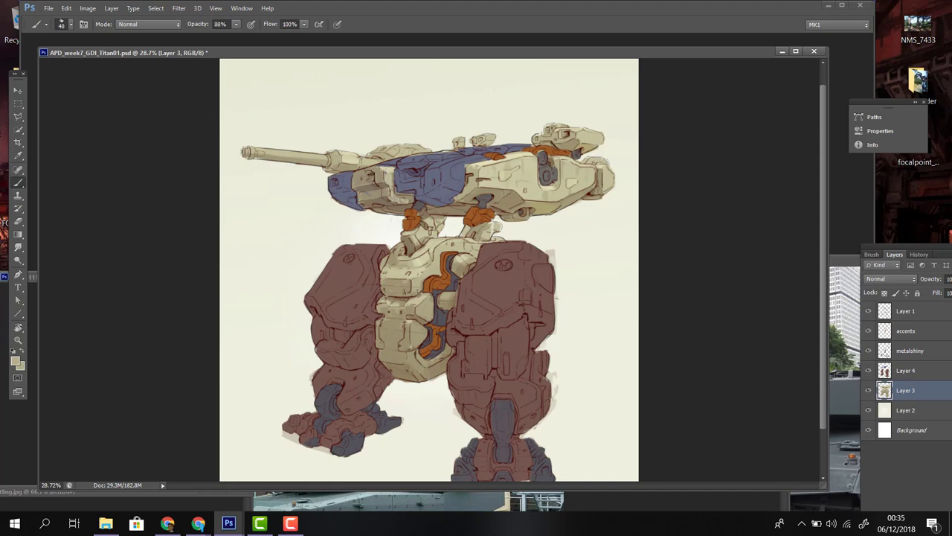
{"action": "key", "text": "e"}
{"action": "key", "text": "alt+bracketright"}
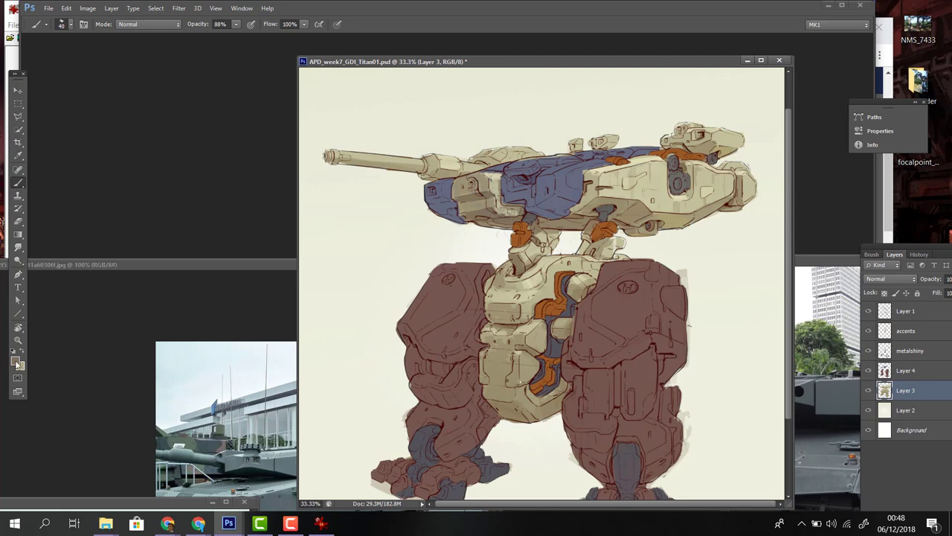
Pick a lighter violet-blue and paint highlights on the turret's blue panels on Layer 4.
{"action": "left_click", "coordinate": [16, 361]}
{"action": "key", "text": "Return"}
{"action": "key", "text": "alt+bracketright"}
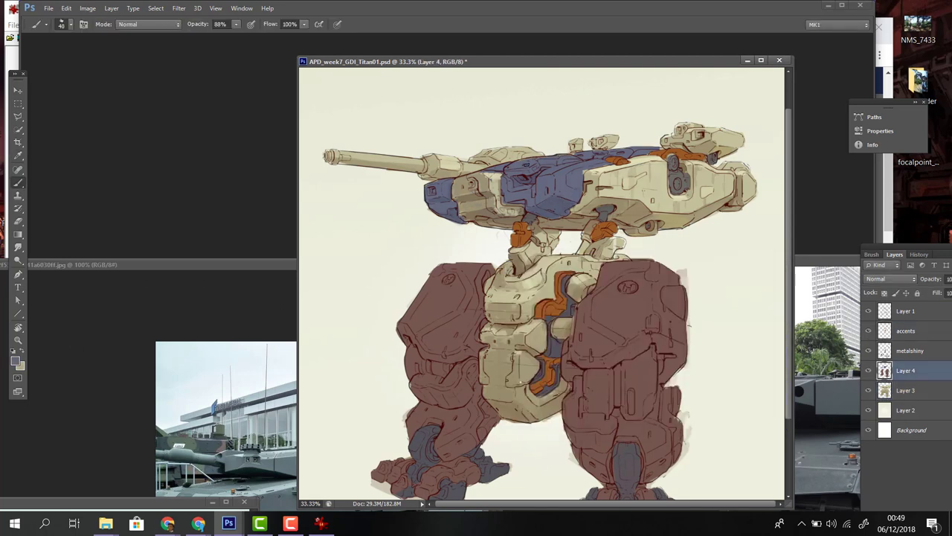
{"action": "left_click", "coordinate": [17, 361]}
{"action": "key", "text": "Return"}
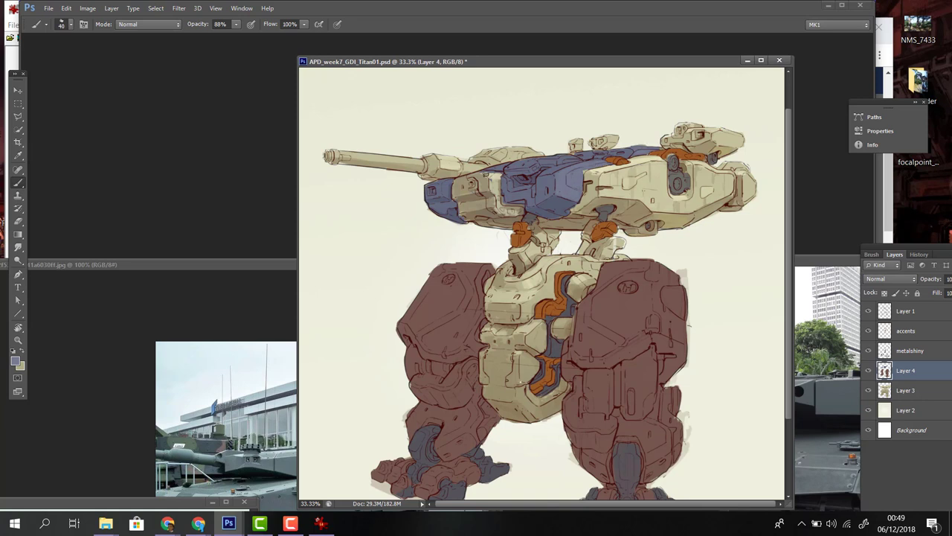
{"action": "left_click_drag", "start_coordinate": [486, 174], "coordinate": [575, 164]}
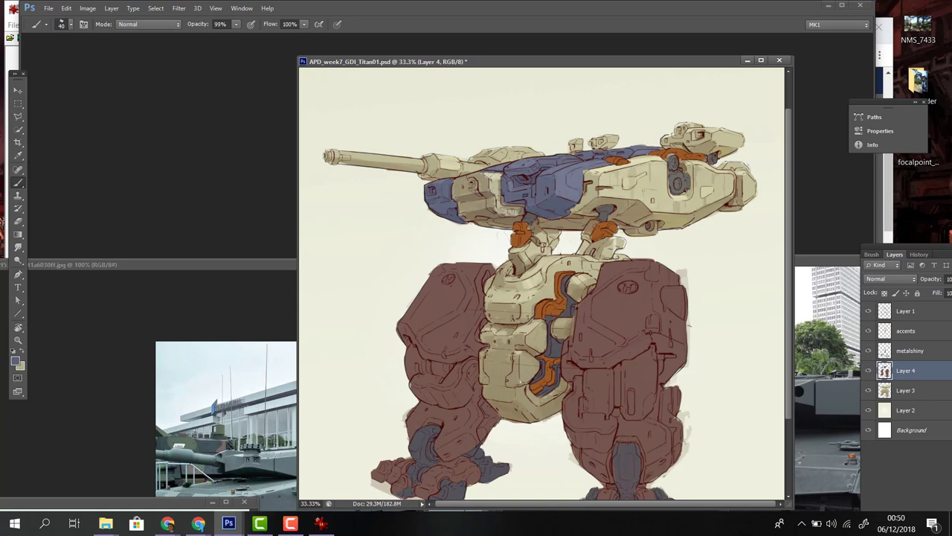
Refine the shading of the turret's front blue panels on Layer 4 with a darker blue at 88% brush opacity.
{"action": "left_click", "coordinate": [17, 361]}
{"action": "key", "text": "Return"}
{"action": "key", "text": "8"}
{"action": "key", "text": "8"}
{"action": "left_click", "coordinate": [496, 173], "text": "alt"}
{"action": "left_click_drag", "start_coordinate": [483, 175], "coordinate": [503, 171]}
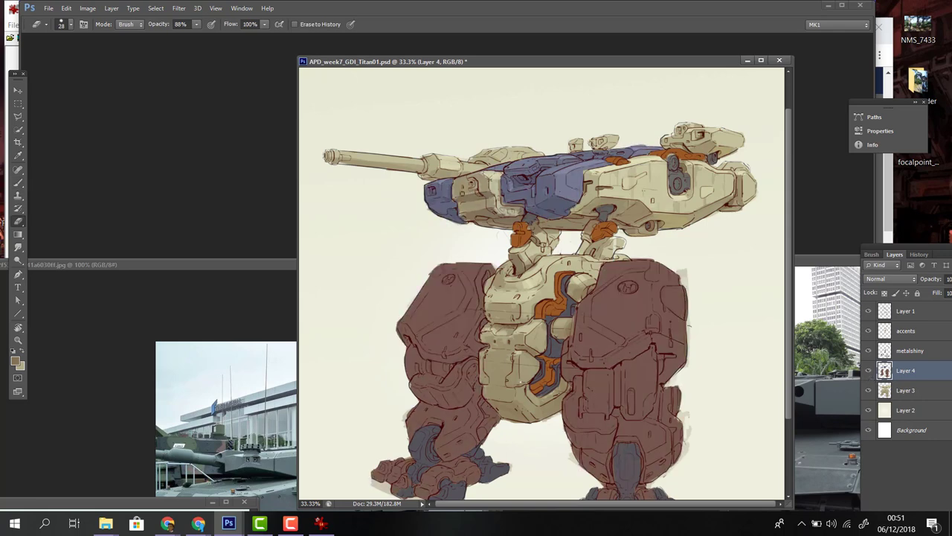
Pick a brighter orange and touch up the orange joints beneath the turret on the accents layer.
{"action": "left_click", "coordinate": [480, 186], "text": "ctrl"}
{"action": "left_click", "coordinate": [16, 361]}
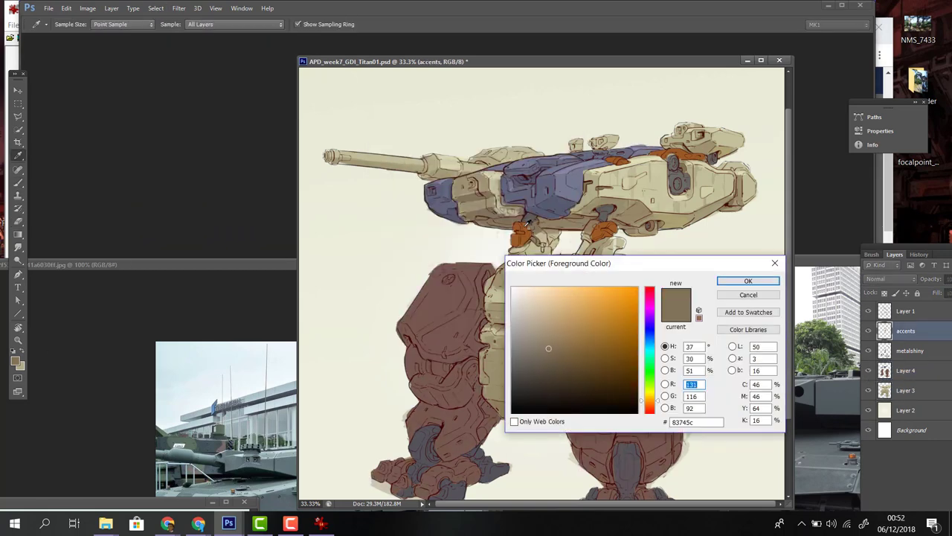
{"action": "left_click", "coordinate": [622, 154]}
{"action": "key", "text": "Return"}
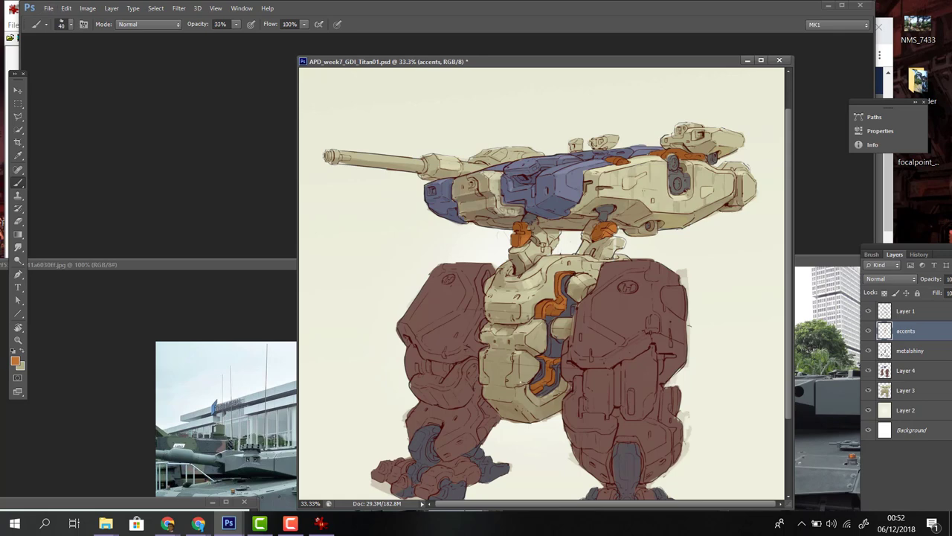
Touch up the turret's round side port on metalshiny and its cream plating on Layer 3 at 88% brush opacity.
{"action": "left_click", "coordinate": [687, 173], "text": "ctrl"}
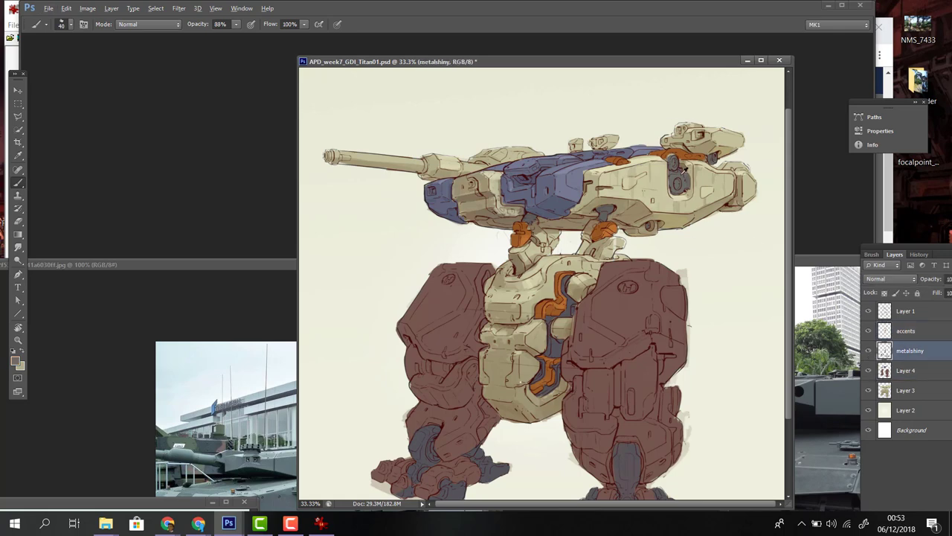
{"action": "left_click", "coordinate": [906, 389]}
{"action": "key", "text": "9"}
{"action": "key", "text": "9"}
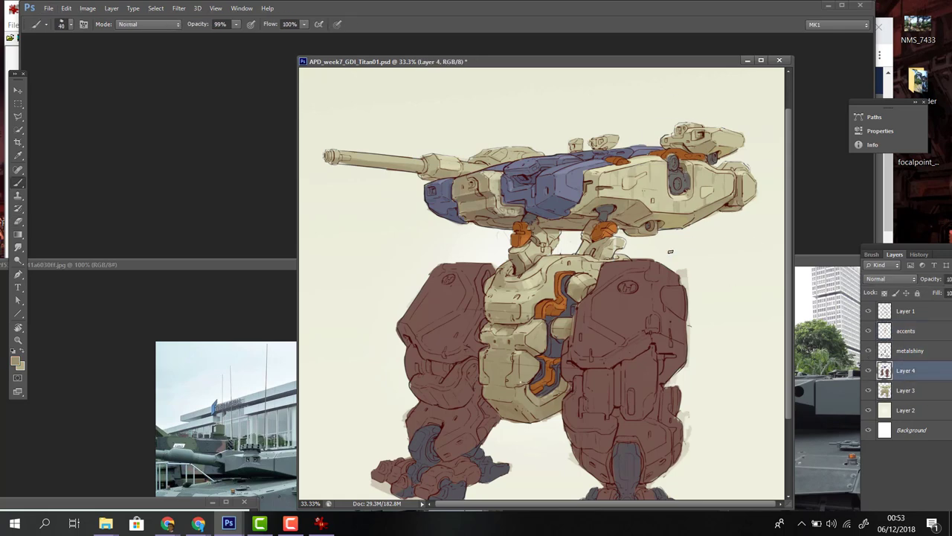
{"action": "key", "text": "8"}
{"action": "key", "text": "8"}
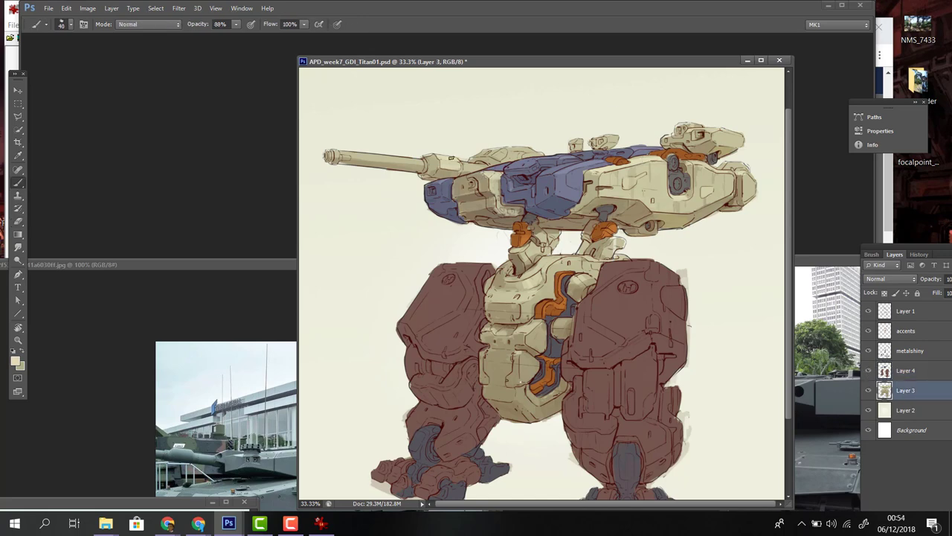
Blend the turret's cream plating and gun barrel on Layer 3 with sampled tones at 55%, 66% and 33% brush opacity.
{"action": "key", "text": "5"}
{"action": "key", "text": "5"}
{"action": "left_click", "coordinate": [681, 143], "text": "alt"}
{"action": "key", "text": "6"}
{"action": "key", "text": "6"}
{"action": "left_click", "coordinate": [338, 162], "text": "alt"}
{"action": "key", "text": "3"}
{"action": "key", "text": "3"}
{"action": "left_click", "coordinate": [636, 168], "text": "alt"}
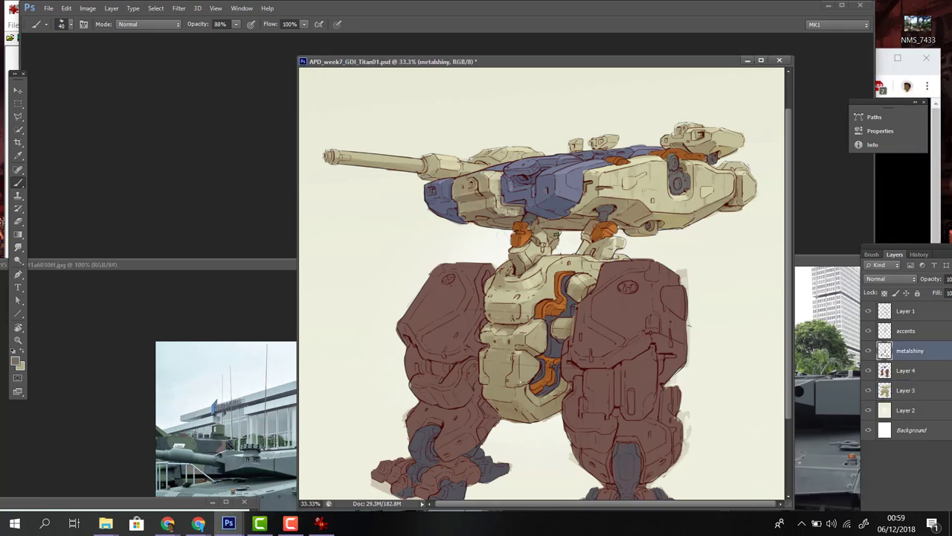
Pick a new orange and refine the accent strips on the torso and neck on the accents layer.
{"action": "key", "text": "alt+bracketright"}
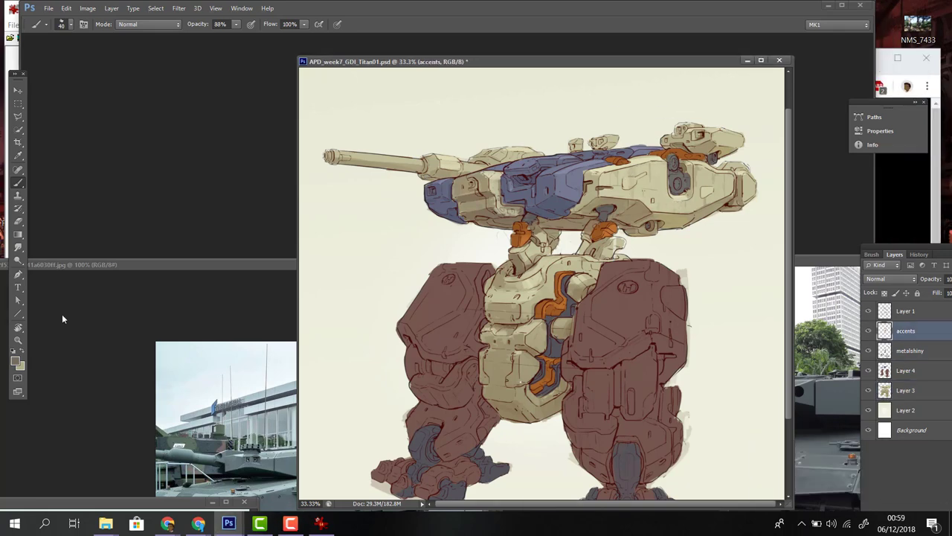
{"action": "left_click", "coordinate": [15, 361]}
{"action": "left_click", "coordinate": [754, 271]}
{"action": "left_click", "coordinate": [533, 310], "text": "alt"}
{"action": "left_click", "coordinate": [517, 245], "text": "alt"}
Shade the cream neck struts beneath the turret on Layer 3 with sampled brown and cream tones.
{"action": "key", "text": "8"}
{"action": "key", "text": "8"}
{"action": "key", "text": "alt+bracketleft"}
{"action": "key", "text": "alt+bracketleft"}
{"action": "key", "text": "alt+bracketleft"}
{"action": "left_click", "coordinate": [521, 248], "text": "alt"}
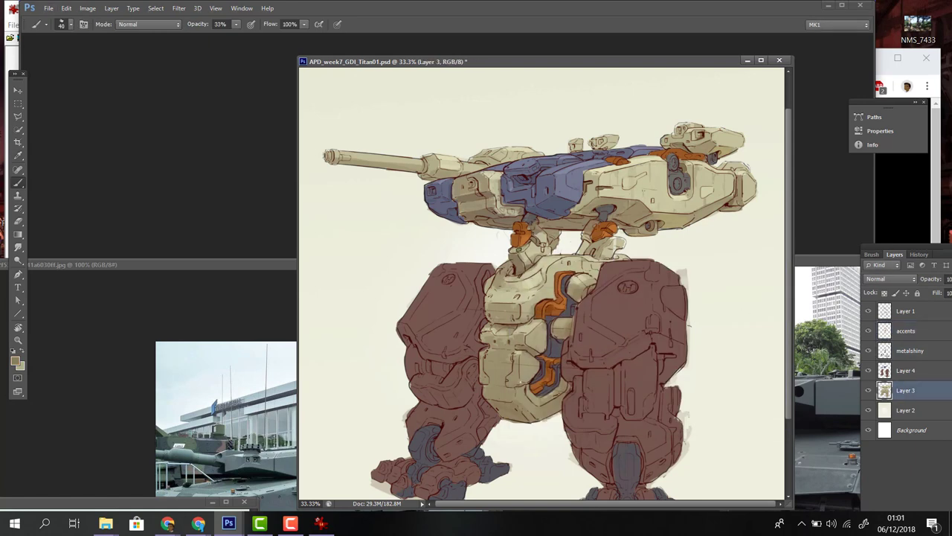
{"action": "left_click", "coordinate": [616, 242], "text": "alt"}
Paint dark grey metal over both legs' knee and calf sections and the front leg's side pod on metalshiny.
{"action": "key", "text": "alt+bracketright"}
{"action": "key", "text": "alt+bracketright"}
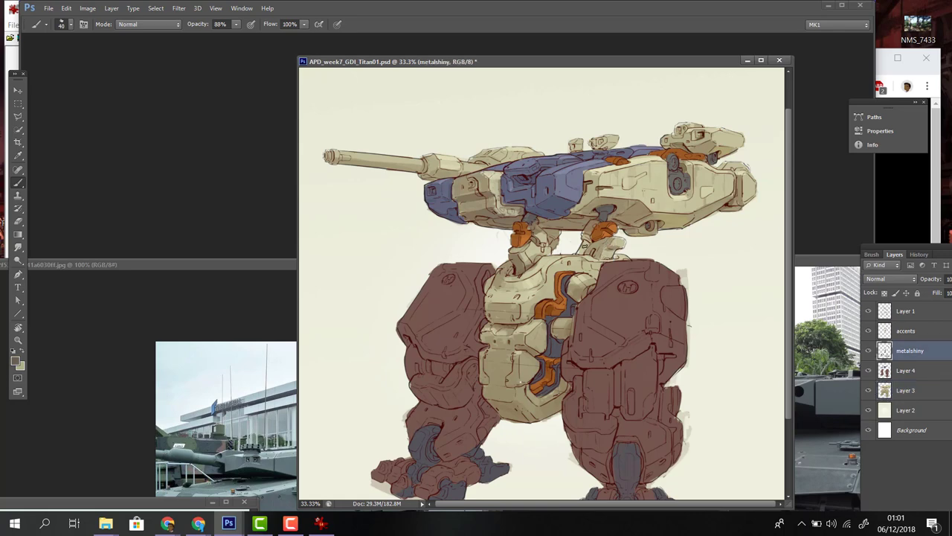
{"action": "scroll", "coordinate": [555, 342], "scroll_direction": "down", "scroll_amount": 3}
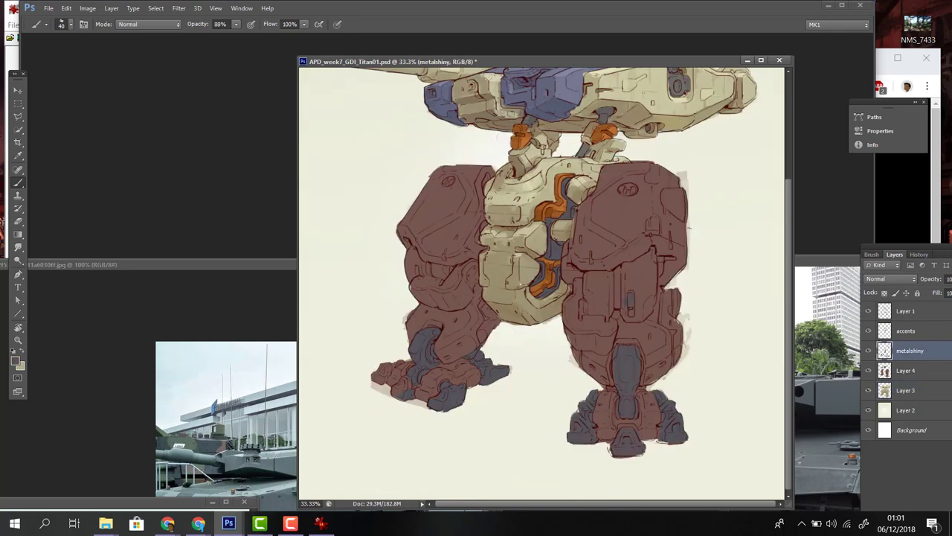
{"action": "mouse_move", "coordinate": [644, 316]}
{"action": "left_mouse_down"}
{"action": "mouse_move", "coordinate": [625, 275]}
{"action": "mouse_move", "coordinate": [649, 256]}
{"action": "mouse_move", "coordinate": [608, 294]}
{"action": "left_mouse_up"}
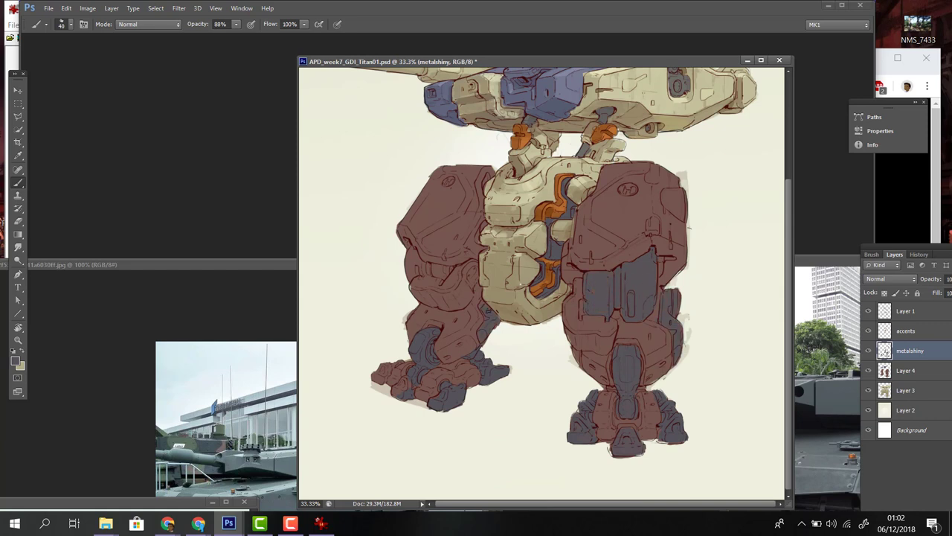
{"action": "left_click_drag", "start_coordinate": [439, 269], "coordinate": [413, 267]}
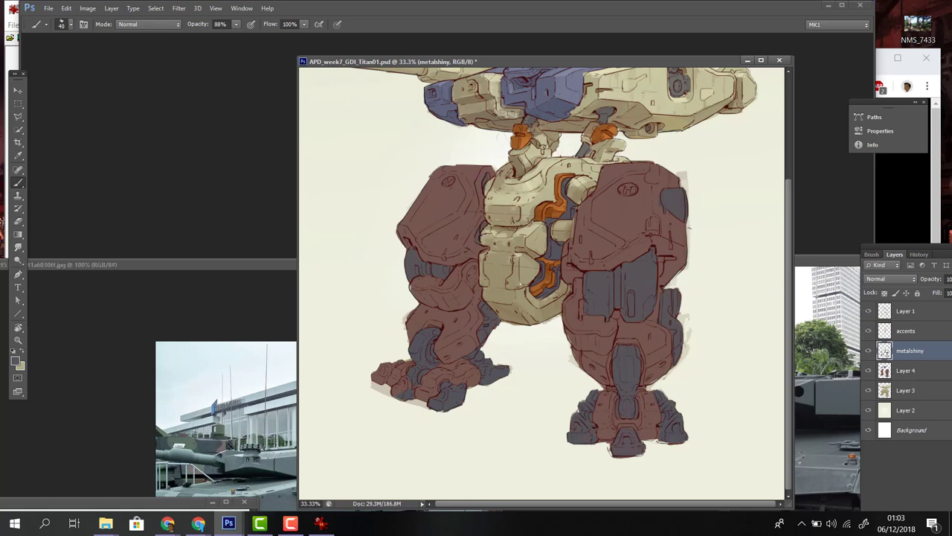
Load Layer 4's painted area as a selection and glaze the maroon legs with a large brush at 33% opacity.
{"action": "key", "text": "F2"}
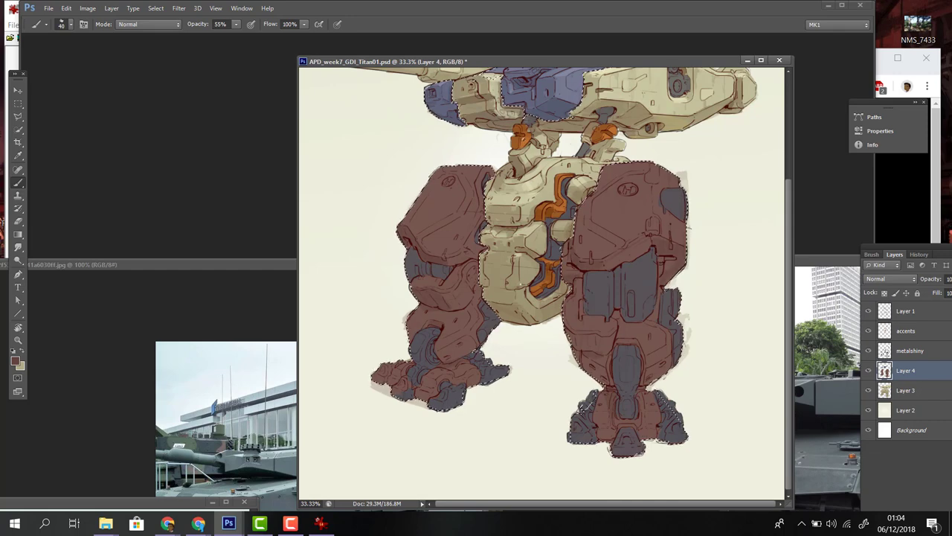
{"action": "key", "text": "3"}
{"action": "key", "text": "3"}
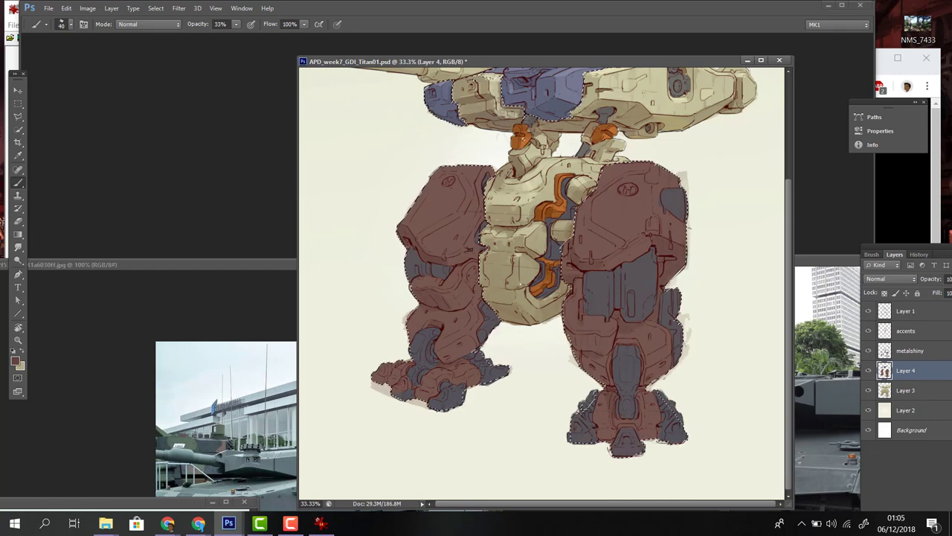
{"action": "left_click_drag", "start_coordinate": [550, 176], "coordinate": [578, 176]}
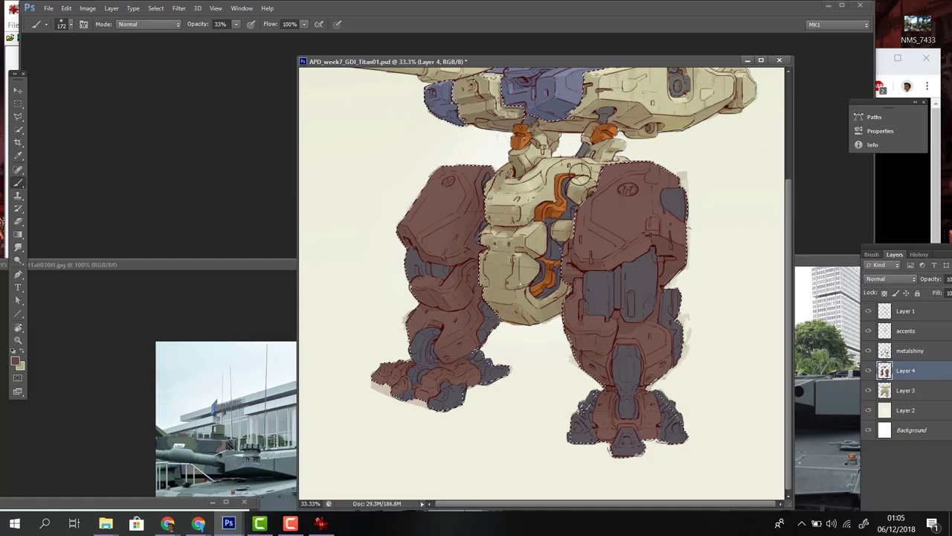
{"action": "right_click", "coordinate": [524, 227]}
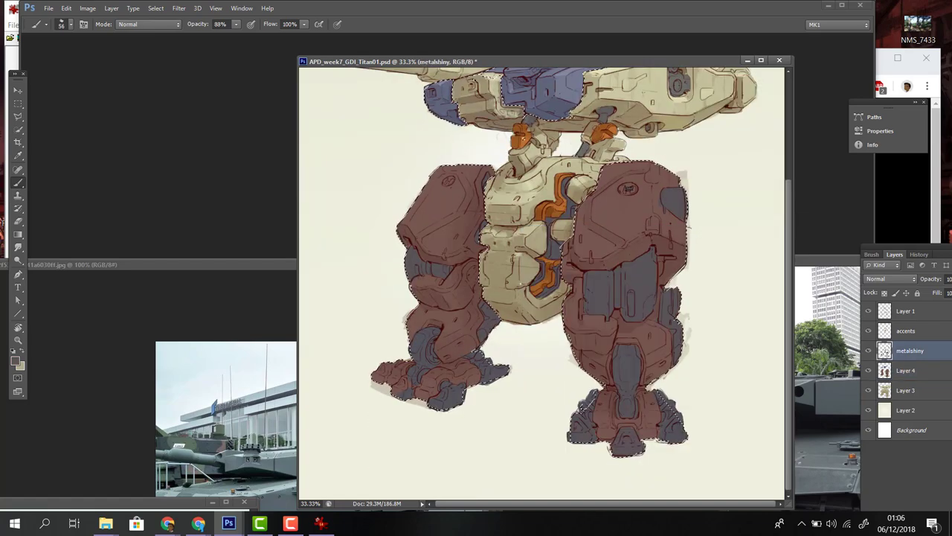
Paint the front leg's round emblem dark grey on metalshiny and clear the selection.
{"action": "left_click", "coordinate": [628, 190], "text": "ctrl"}
{"action": "key", "text": "ctrl+d"}
{"action": "left_click_drag", "start_coordinate": [580, 165], "coordinate": [579, 225]}
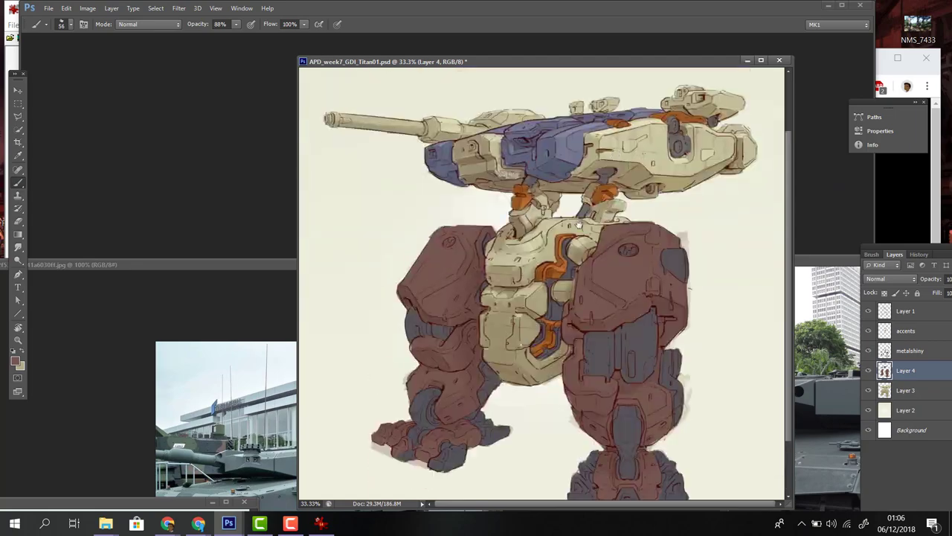
Pick a muted brown (#665a48), clear the selection and shade the cream torso on Layer 3 at 33% brush opacity.
{"action": "left_click", "coordinate": [563, 249], "text": "ctrl"}
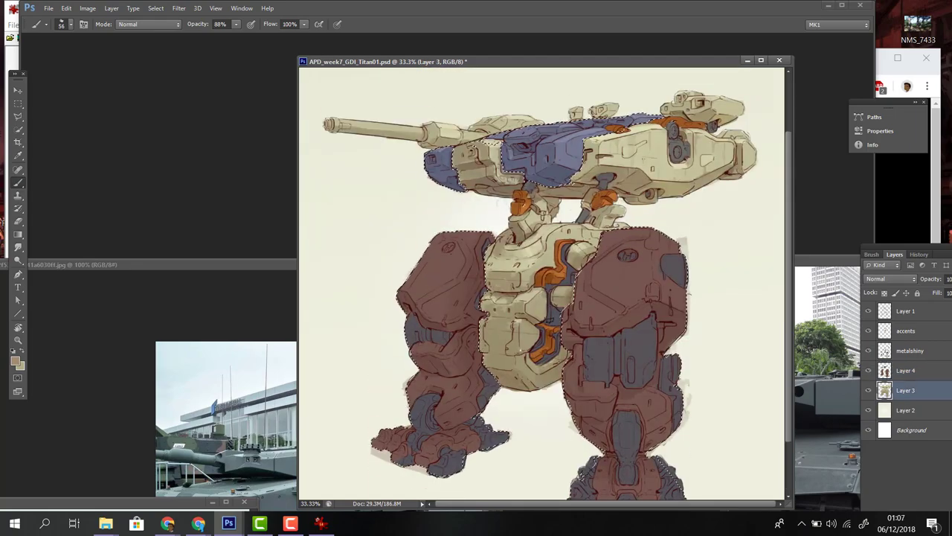
{"action": "key", "text": "x"}
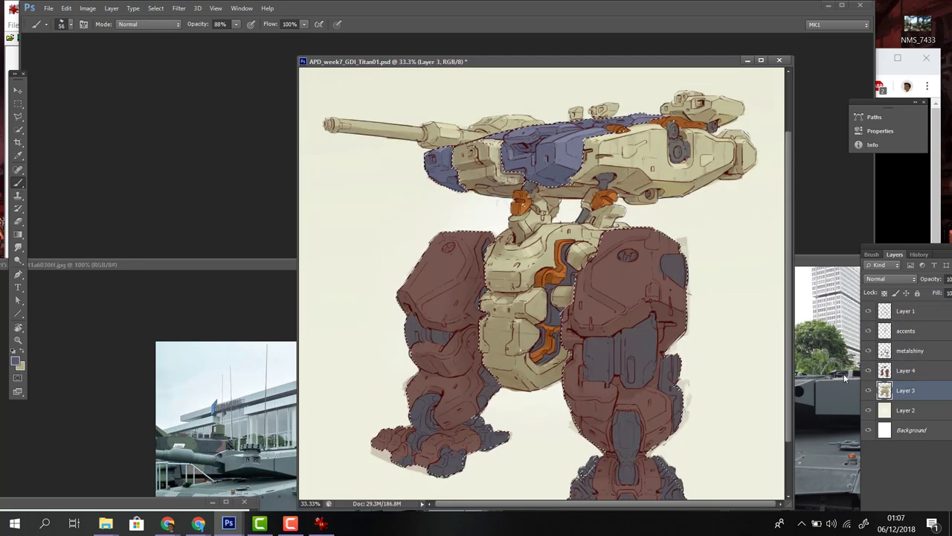
{"action": "key", "text": "shift+F5"}
{"action": "left_click", "coordinate": [748, 280]}
{"action": "key", "text": "shift+F5"}
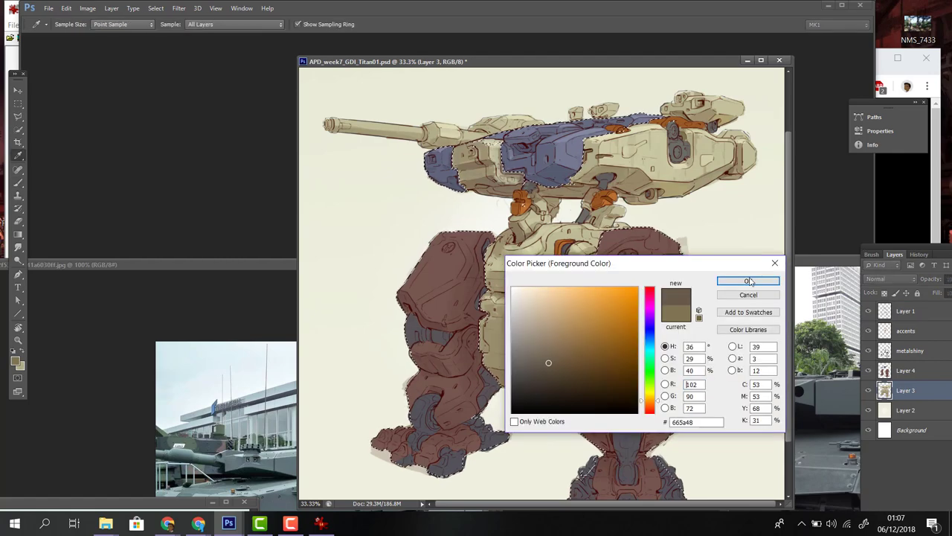
{"action": "left_click", "coordinate": [748, 280]}
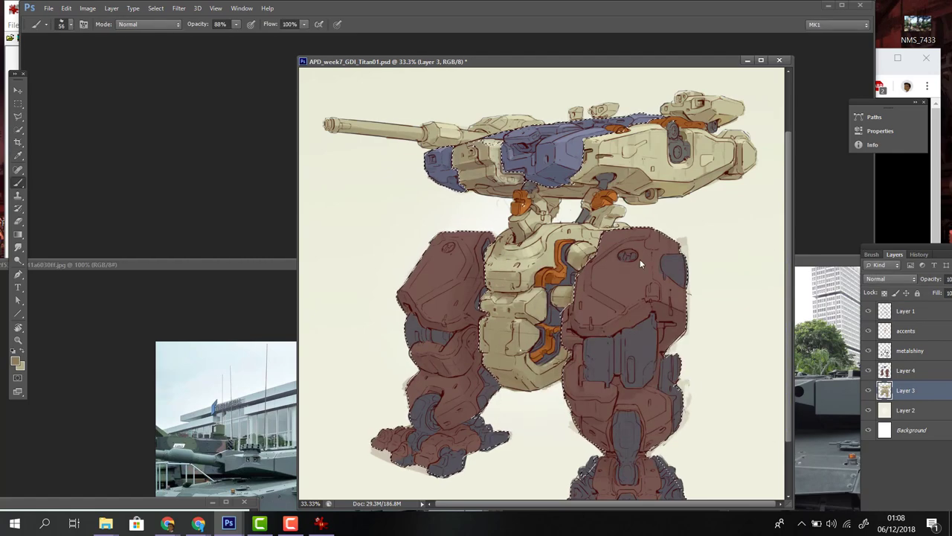
{"action": "key", "text": "ctrl+d"}
{"action": "key", "text": "3"}
{"action": "key", "text": "3"}
Clean up the turret and neck details on metalshiny with sampled cream tones at 77% brush opacity.
{"action": "key", "text": "alt+bracketright"}
{"action": "key", "text": "alt+bracketright"}
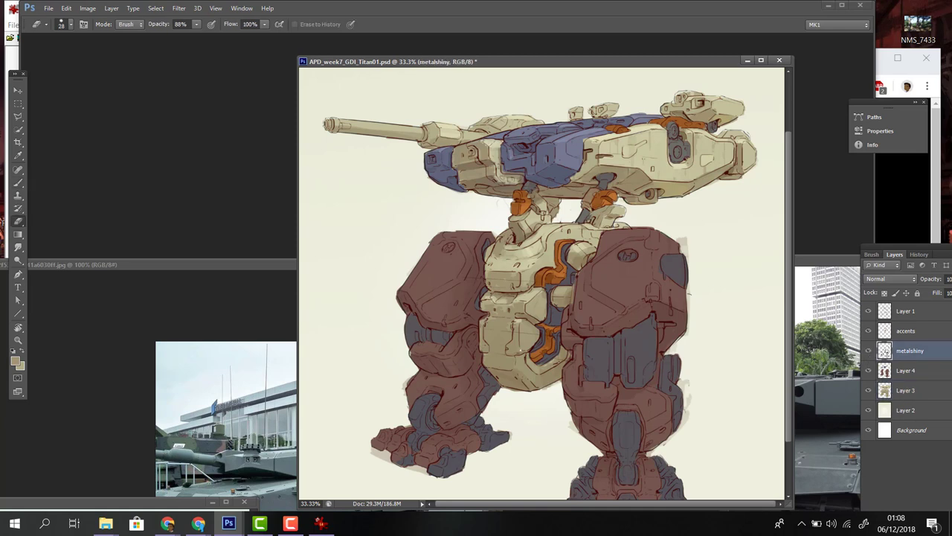
{"action": "left_click", "coordinate": [727, 146], "text": "alt"}
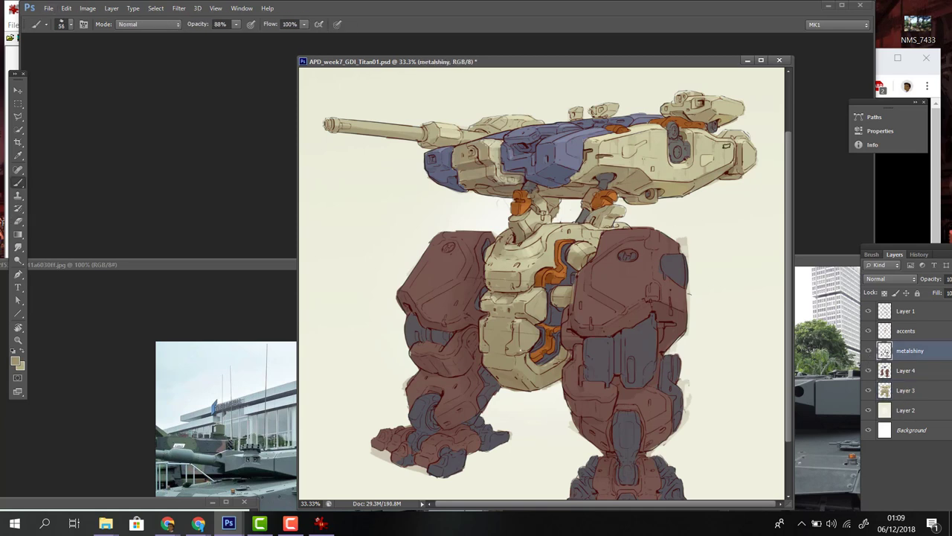
{"action": "left_click", "coordinate": [552, 209], "text": "alt"}
{"action": "key", "text": "7"}
{"action": "key", "text": "7"}
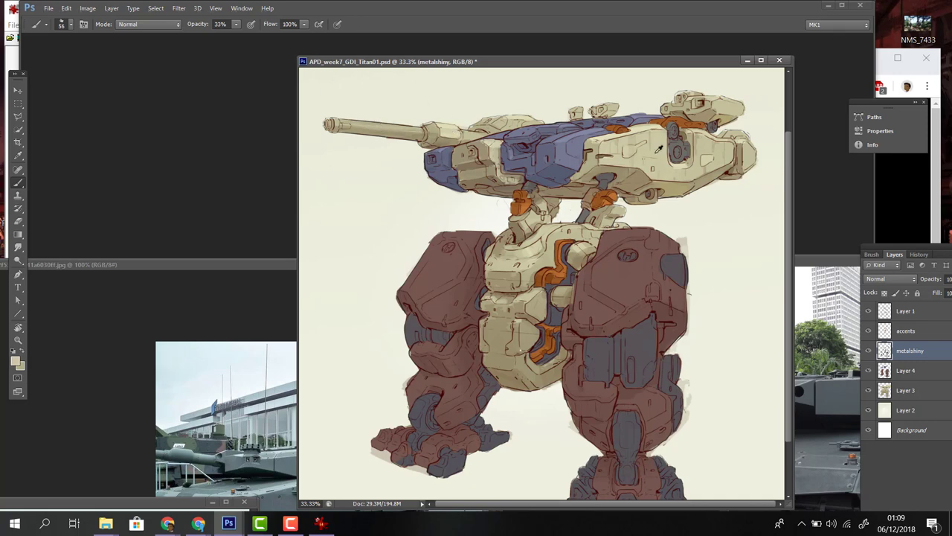
Blend light and shadow along the gun barrel and its base with sampled tones at 22% brush opacity.
{"action": "left_click_drag", "start_coordinate": [447, 131], "coordinate": [454, 136]}
{"action": "left_click", "coordinate": [450, 134], "text": "alt"}
{"action": "key", "text": "2"}
{"action": "key", "text": "2"}
{"action": "left_click_drag", "start_coordinate": [339, 122], "coordinate": [413, 131]}
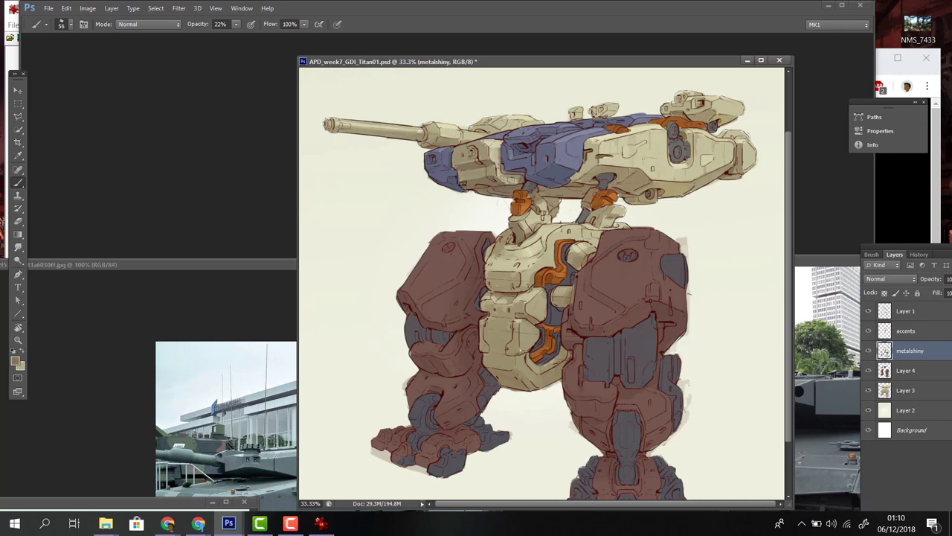
Sample the torso's orange, adjust it and paint the orange parts on the accents layer at 77% brush opacity.
{"action": "left_click", "coordinate": [547, 339], "text": "alt"}
{"action": "key", "text": "7"}
{"action": "key", "text": "7"}
{"action": "key", "text": "alt+bracketright"}
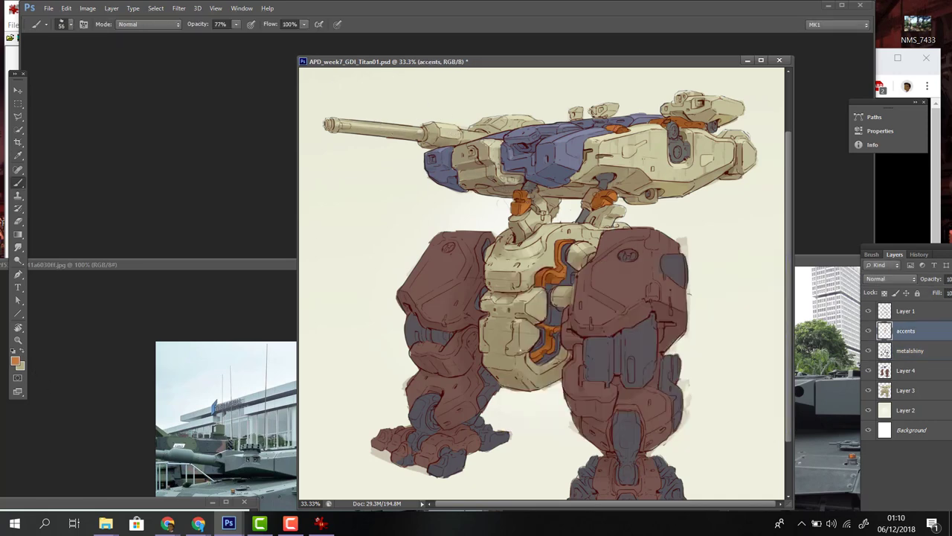
{"action": "left_click", "coordinate": [15, 361]}
{"action": "left_click", "coordinate": [574, 177]}
{"action": "key", "text": "Return"}
Softly model the front leg's grey knee and shin plates on metalshiny with a 67 px brush at 22% opacity.
{"action": "left_click", "coordinate": [910, 350]}
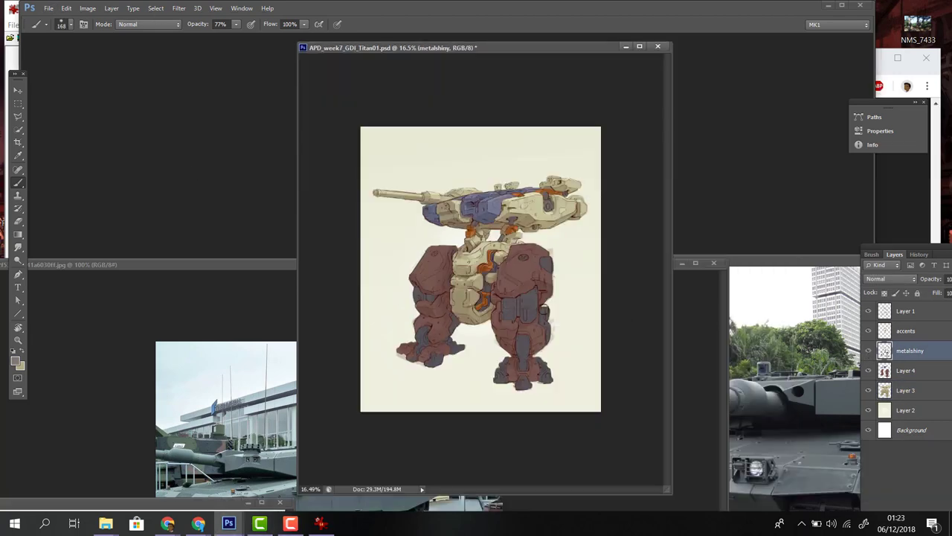
{"action": "right_click", "coordinate": [529, 302]}
{"action": "left_click_drag", "start_coordinate": [595, 265], "coordinate": [580, 265]}
{"action": "key", "text": "Return"}
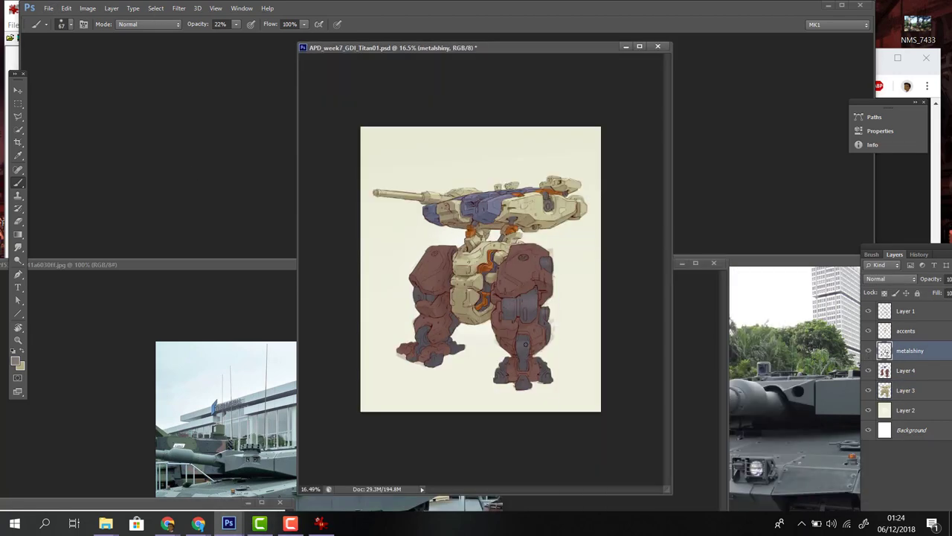
{"action": "left_click", "coordinate": [16, 362]}
{"action": "key", "text": "Return"}
{"action": "left_click", "coordinate": [16, 362]}
{"action": "key", "text": "Return"}
Pick a new grey and detail the front leg's metal plates with a 25 px brush at 77% opacity.
{"action": "scroll", "coordinate": [521, 293], "scroll_direction": "up", "scroll_amount": 2}
{"action": "right_click", "coordinate": [521, 292]}
{"action": "left_click_drag", "start_coordinate": [524, 259], "coordinate": [517, 259]}
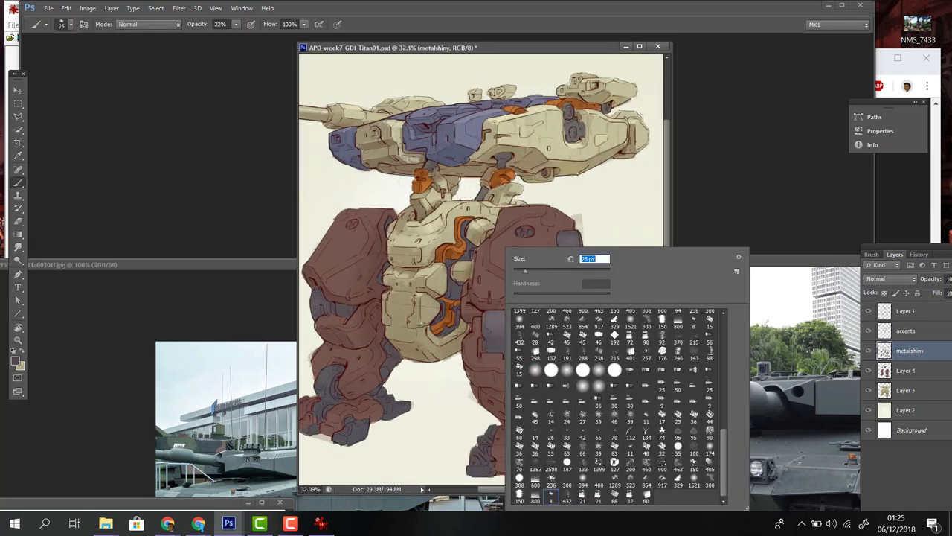
{"action": "key", "text": "Return"}
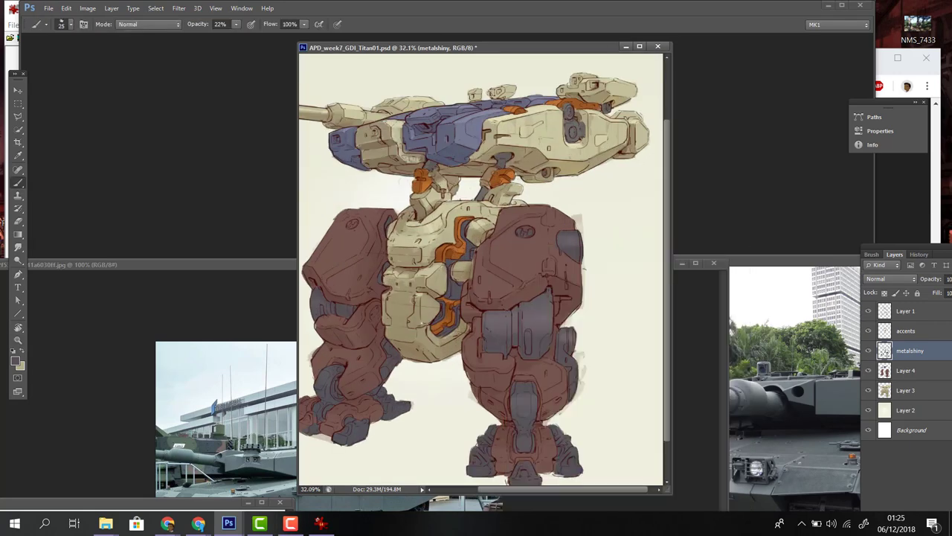
{"action": "left_click", "coordinate": [15, 362]}
{"action": "key", "text": "Return"}
{"action": "key", "text": "7"}
{"action": "key", "text": "7"}
Define the edges of the front leg's knee and shin metal with sampled greys at 88% brush opacity.
{"action": "left_click", "coordinate": [532, 396], "text": "alt"}
{"action": "key", "text": "8"}
{"action": "key", "text": "8"}
{"action": "left_click", "coordinate": [551, 296], "text": "alt"}
{"action": "key", "text": "8"}
{"action": "key", "text": "8"}
{"action": "left_click", "coordinate": [530, 401], "text": "alt"}
Glaze soft shading over the front leg's side pod and knee plates with an 81 px brush at 22% opacity.
{"action": "left_click_drag", "start_coordinate": [469, 337], "coordinate": [524, 308]}
{"action": "key", "text": "2"}
{"action": "key", "text": "2"}
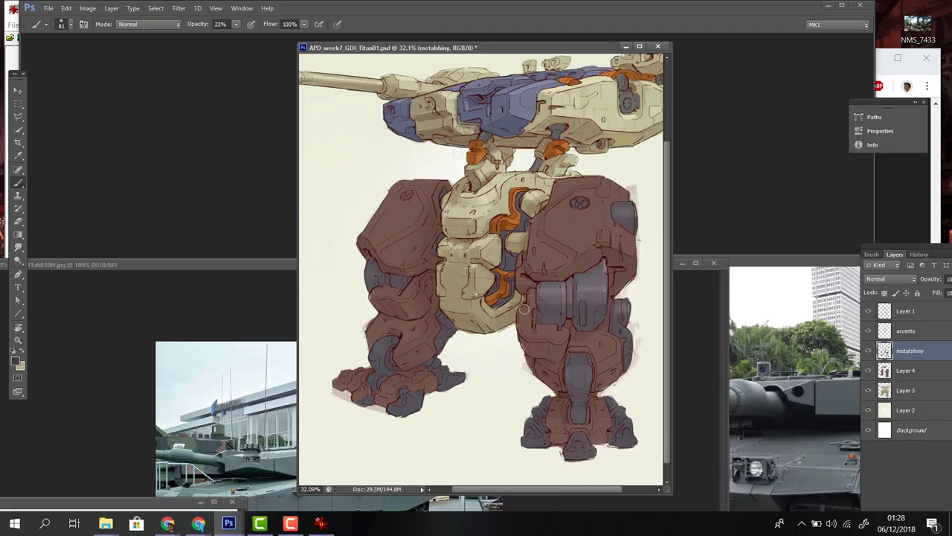
{"action": "left_click_drag", "start_coordinate": [560, 128], "coordinate": [493, 175]}
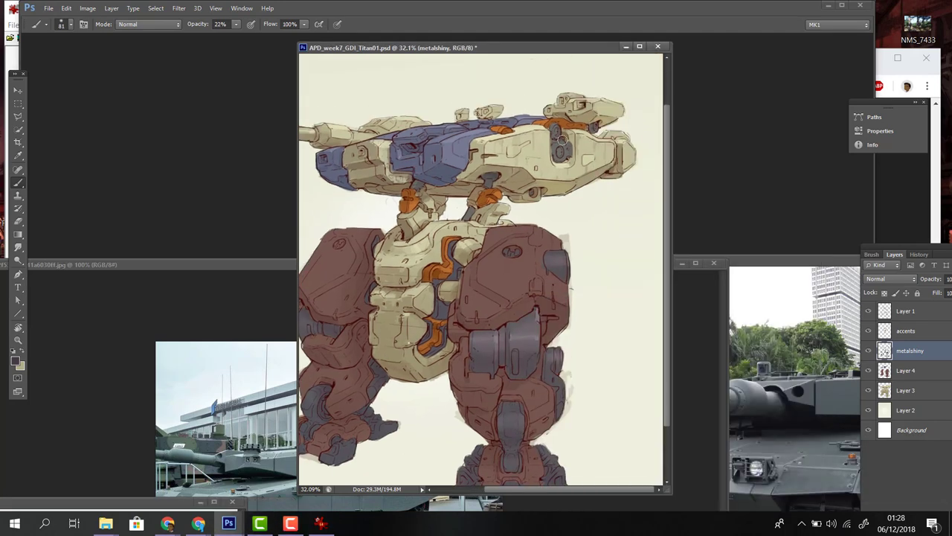
{"action": "left_click_drag", "start_coordinate": [446, 339], "coordinate": [454, 306]}
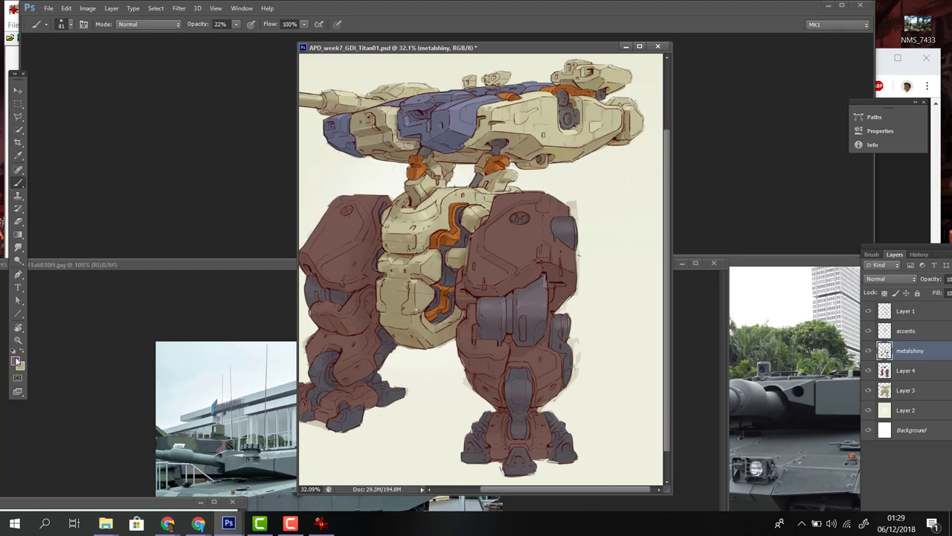
{"action": "key", "text": "o"}
{"action": "right_click", "coordinate": [511, 247]}
{"action": "key", "text": "Escape"}
{"action": "key", "text": "b"}
Pick a dark grey-brown (51413e) and switch to Layer 4 with a 26 px brush at 33% opacity.
{"action": "left_click", "coordinate": [15, 361]}
{"action": "left_click", "coordinate": [854, 280]}
{"action": "right_click", "coordinate": [488, 248]}
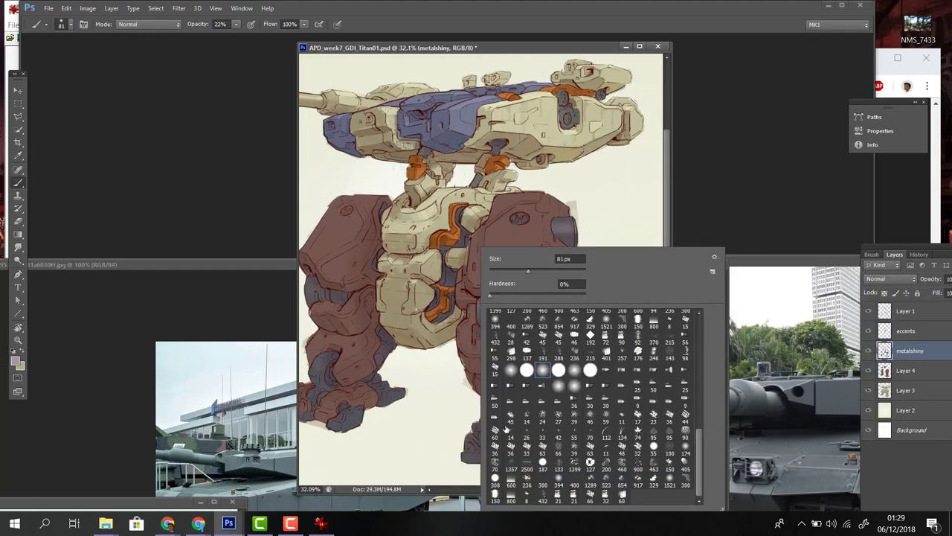
{"action": "key", "text": "Escape"}
{"action": "left_click", "coordinate": [14, 361]}
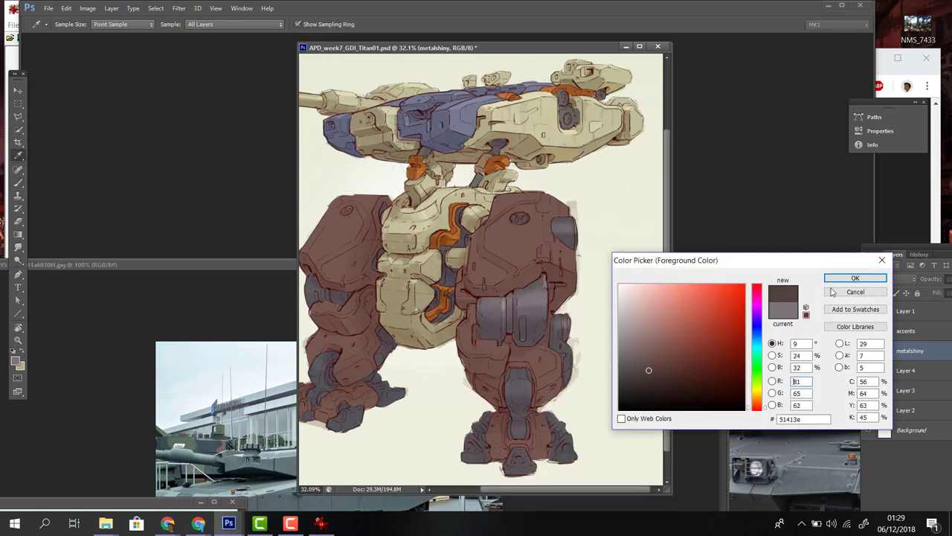
{"action": "left_click", "coordinate": [855, 278]}
{"action": "key", "text": "3"}
{"action": "key", "text": "3"}
{"action": "key", "text": "alt+["}
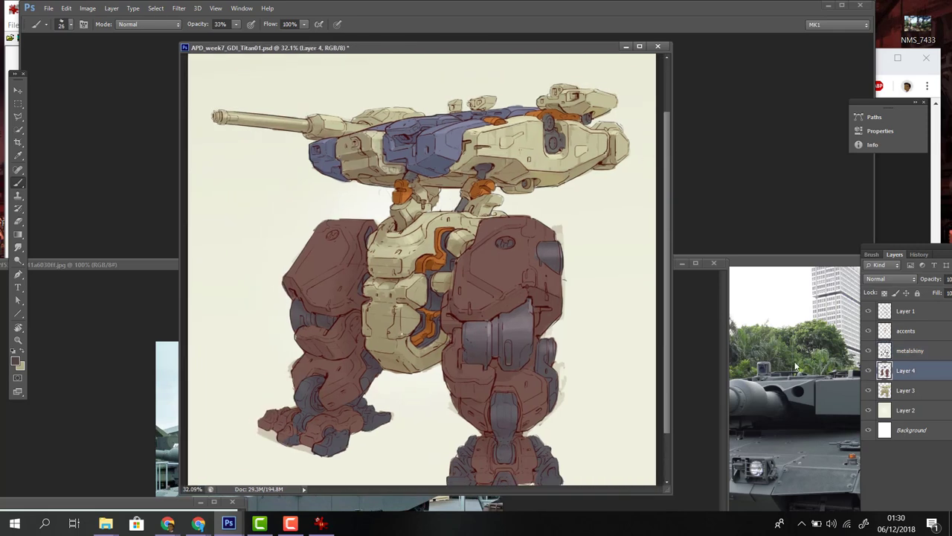
Pick a pale lavender and brush soft strokes over the blue turret hull on metalshiny at 33% opacity.
{"action": "key", "text": "8"}
{"action": "key", "text": "8"}
{"action": "key", "text": "alt+]"}
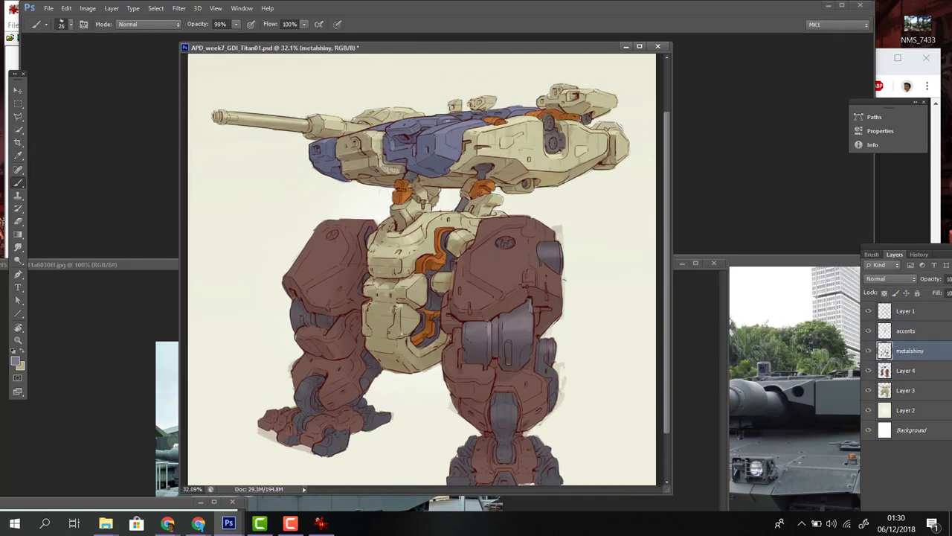
{"action": "left_click", "coordinate": [15, 360]}
{"action": "key", "text": "Return"}
{"action": "left_click_drag", "start_coordinate": [476, 122], "coordinate": [438, 132]}
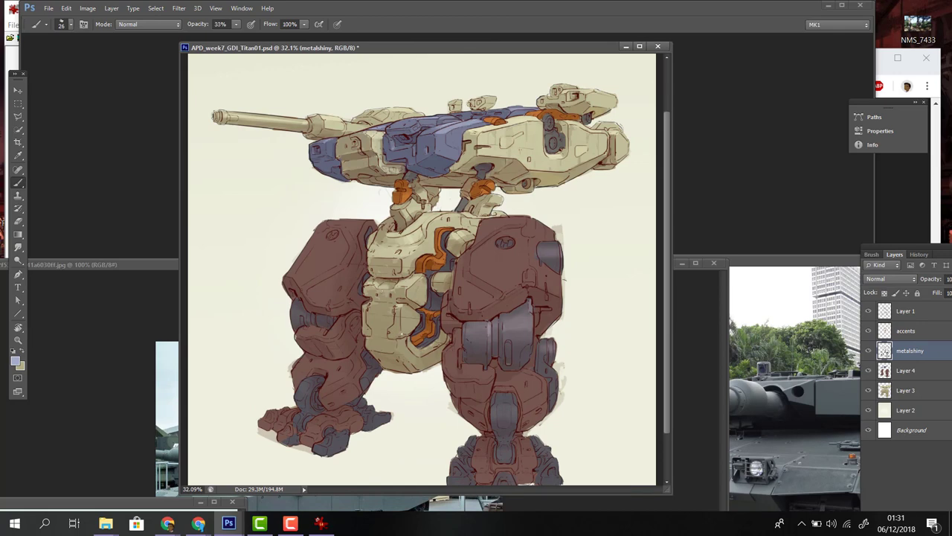
{"action": "key", "text": "alt+["}
{"action": "key", "text": "9"}
{"action": "key", "text": "9"}
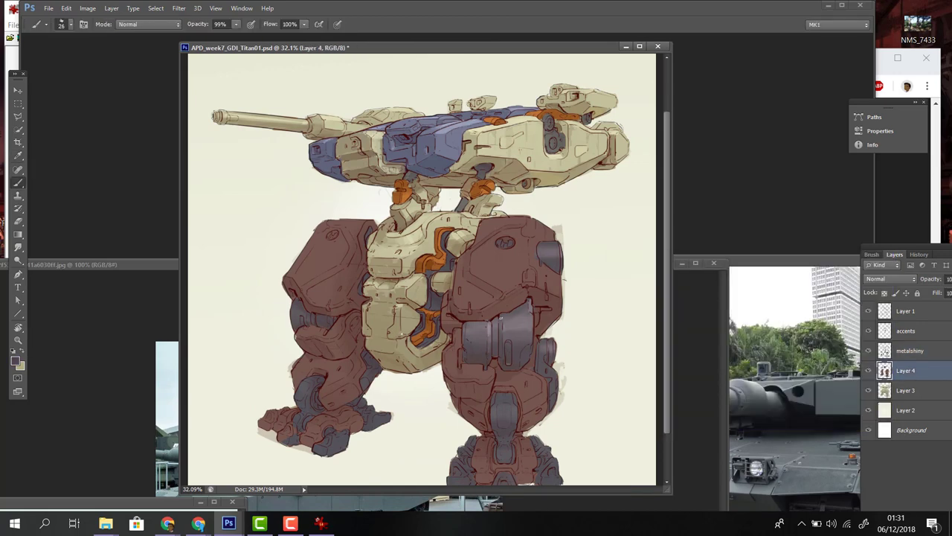
Add bright highlights to the front leg's metal cylinders on metalshiny with a soft Color Dodge brush at 44% opacity.
{"action": "scroll", "coordinate": [500, 319], "scroll_direction": "down", "scroll_amount": 2}
{"action": "key", "text": "alt+]"}
{"action": "left_click", "coordinate": [148, 24]}
{"action": "left_click", "coordinate": [141, 130]}
{"action": "key", "text": "4"}
{"action": "key", "text": "4"}
{"action": "right_click", "coordinate": [485, 245]}
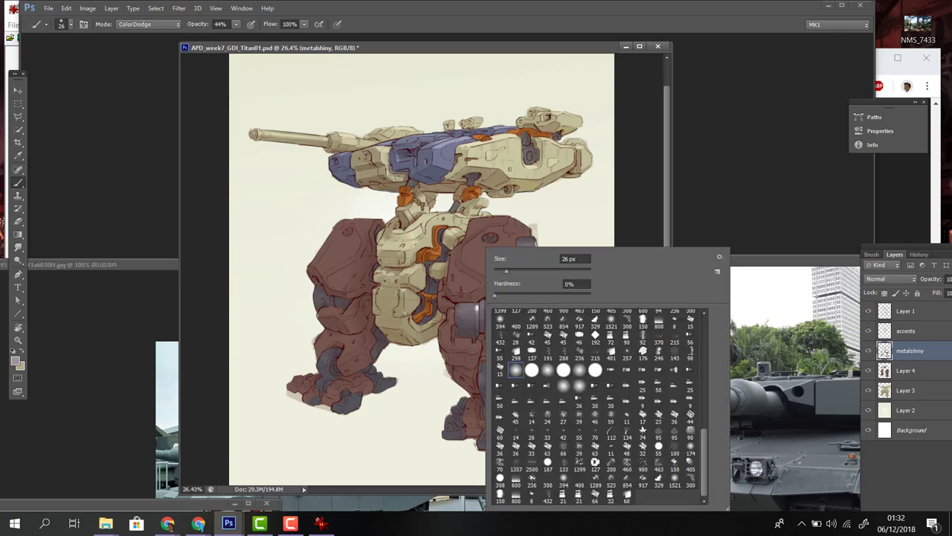
{"action": "left_click_drag", "start_coordinate": [460, 307], "coordinate": [534, 325]}
Build up softer Color Dodge shine on the front leg's metal and the rear leg's knee cylinder at 11% and 22% opacity.
{"action": "right_click", "coordinate": [512, 245]}
{"action": "key", "text": "1"}
{"action": "key", "text": "1"}
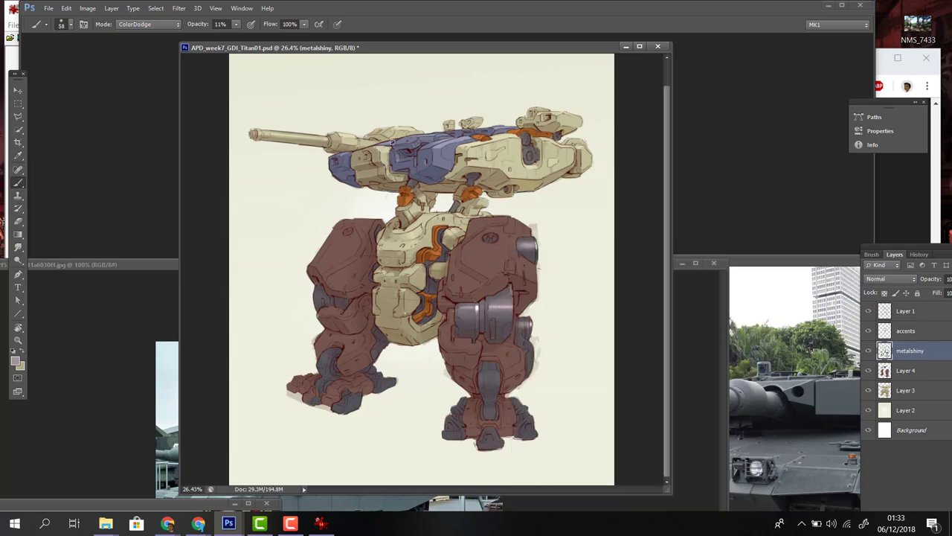
{"action": "key", "text": "e"}
{"action": "key", "text": "b"}
{"action": "right_click", "coordinate": [509, 247]}
{"action": "key", "text": "Escape"}
{"action": "key", "text": "2"}
{"action": "key", "text": "2"}
{"action": "right_click", "coordinate": [364, 253]}
{"action": "left_click_drag", "start_coordinate": [312, 296], "coordinate": [344, 301]}
Darken the front thigh's lower edge above the metal cylinder on Layer 4 with a 19 px Normal brush at 55% opacity.
{"action": "right_click", "coordinate": [408, 253]}
{"action": "key", "text": "Escape"}
{"action": "key", "text": "Escape"}
{"action": "key", "text": "9"}
{"action": "key", "text": "9"}
{"action": "key", "text": "alt+bracketleft"}
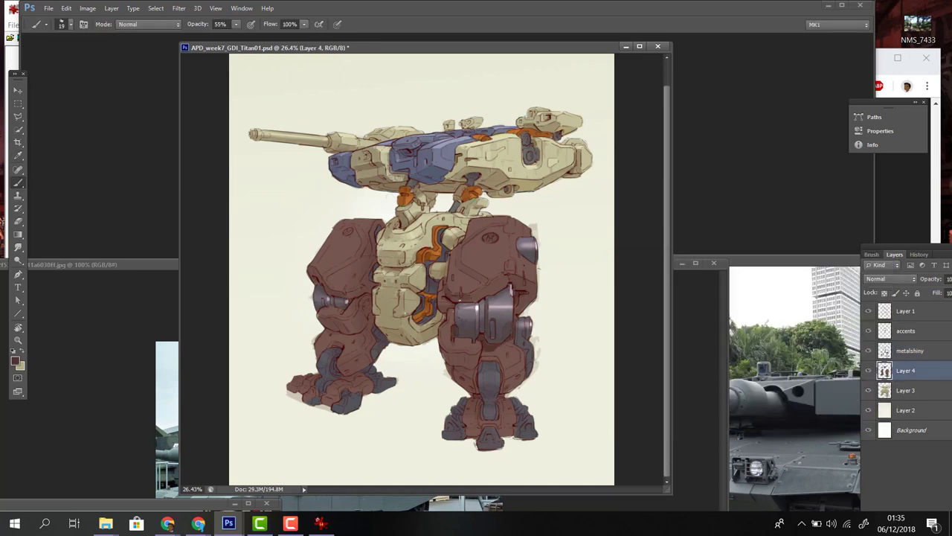
{"action": "left_click_drag", "start_coordinate": [513, 277], "coordinate": [528, 299]}
Pick a lighter brown and paint lighter planes along the front thigh's outer and upper armour on Layer 4.
{"action": "left_click", "coordinate": [15, 361]}
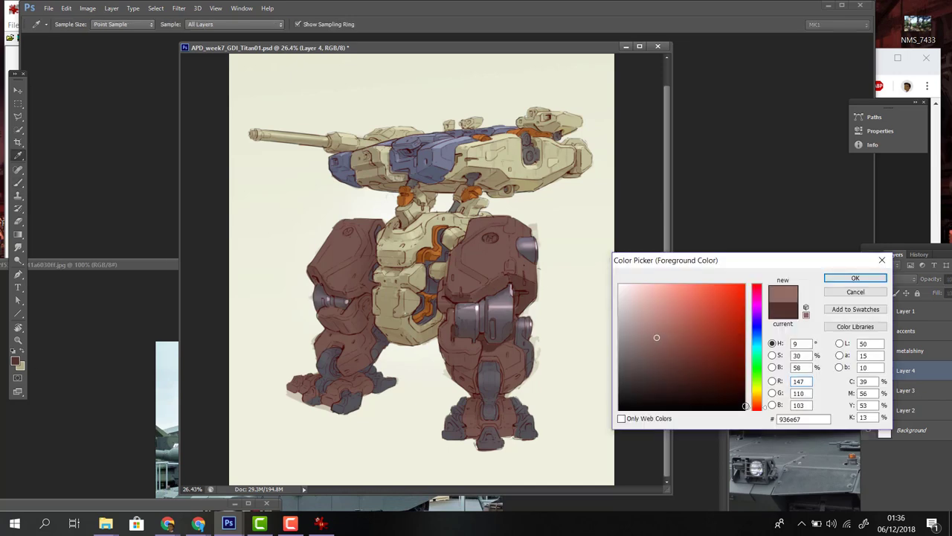
{"action": "left_click", "coordinate": [519, 262]}
{"action": "key", "text": "Return"}
{"action": "left_click_drag", "start_coordinate": [527, 272], "coordinate": [522, 230]}
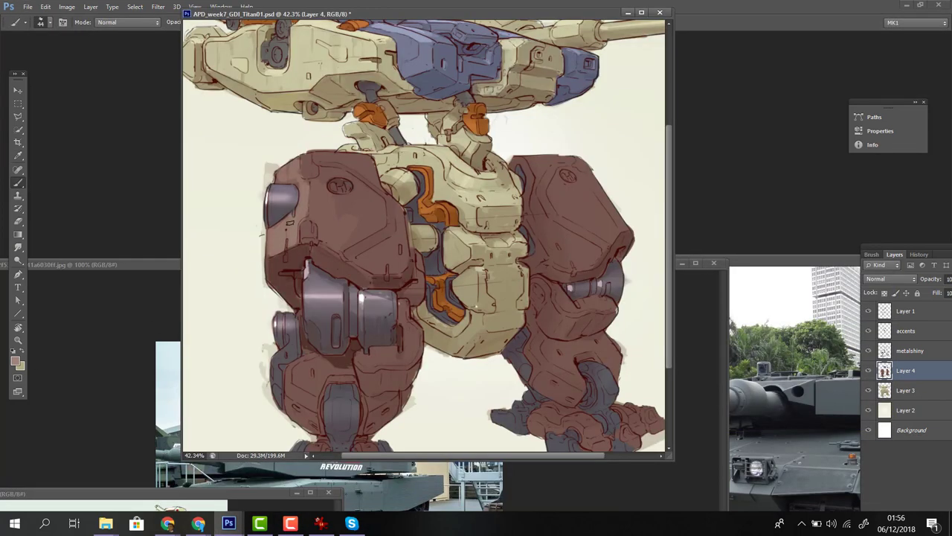
{"action": "left_click_drag", "start_coordinate": [299, 220], "coordinate": [301, 177]}
{"action": "left_click_drag", "start_coordinate": [297, 242], "coordinate": [286, 165]}
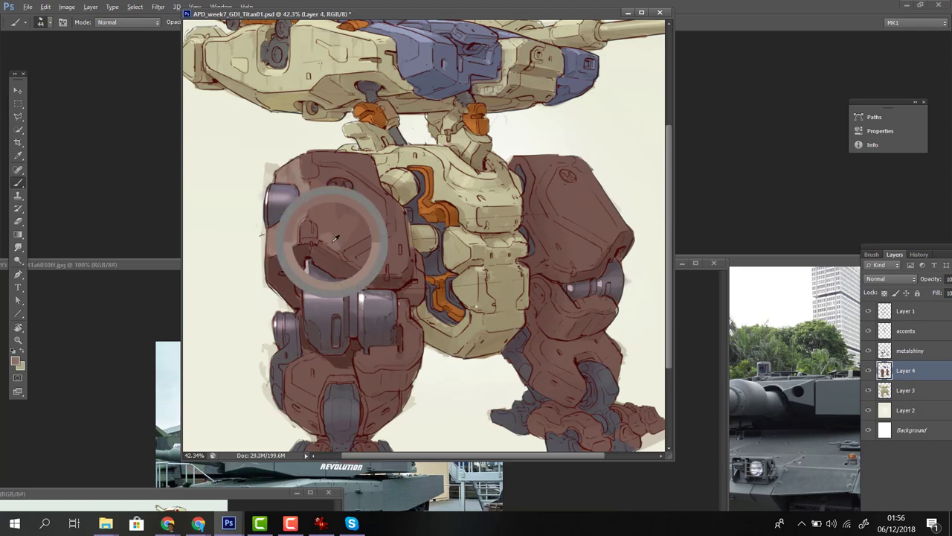
{"action": "mouse_move", "coordinate": [330, 223]}
{"action": "left_mouse_down"}
{"action": "mouse_move", "coordinate": [357, 179]}
{"action": "mouse_move", "coordinate": [317, 219]}
{"action": "mouse_move", "coordinate": [367, 229]}
{"action": "mouse_move", "coordinate": [327, 175]}
{"action": "mouse_move", "coordinate": [331, 158]}
{"action": "mouse_move", "coordinate": [312, 158]}
{"action": "left_mouse_up"}
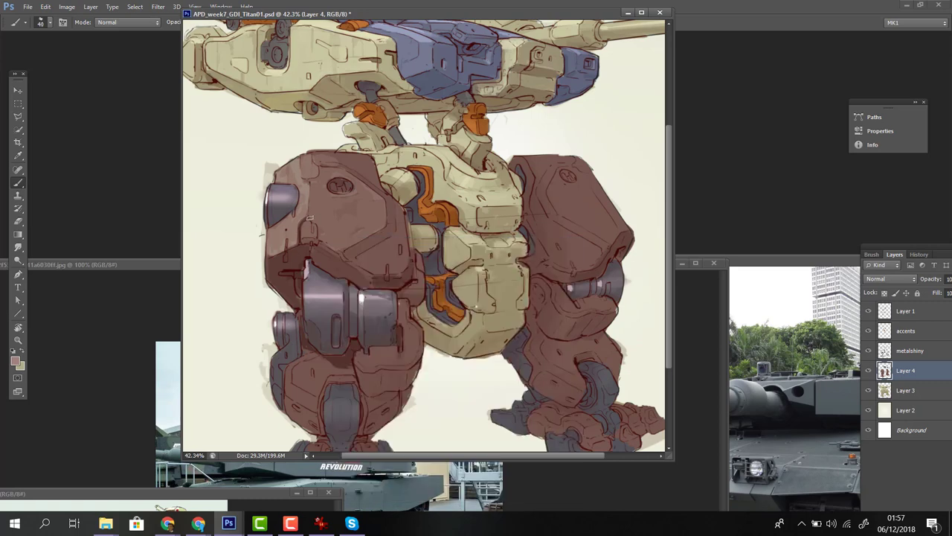
Paint the raised panels of the front and rear thighs with sampled browns on Layer 4 to separate their planes.
{"action": "left_click", "coordinate": [291, 248], "text": "alt"}
{"action": "left_click_drag", "start_coordinate": [316, 199], "coordinate": [309, 235]}
{"action": "left_click_drag", "start_coordinate": [334, 183], "coordinate": [376, 158]}
{"action": "left_click_drag", "start_coordinate": [370, 206], "coordinate": [394, 270]}
{"action": "left_click_drag", "start_coordinate": [554, 223], "coordinate": [584, 181]}
{"action": "mouse_move", "coordinate": [588, 224]}
{"action": "left_mouse_down"}
{"action": "mouse_move", "coordinate": [618, 170]}
{"action": "mouse_move", "coordinate": [599, 236]}
{"action": "left_mouse_up"}
Touch up the grey metal beside the rear thigh on metalshiny and shade the rear thigh's panel with sampled browns on Layer 4.
{"action": "key", "text": "alt+bracketright"}
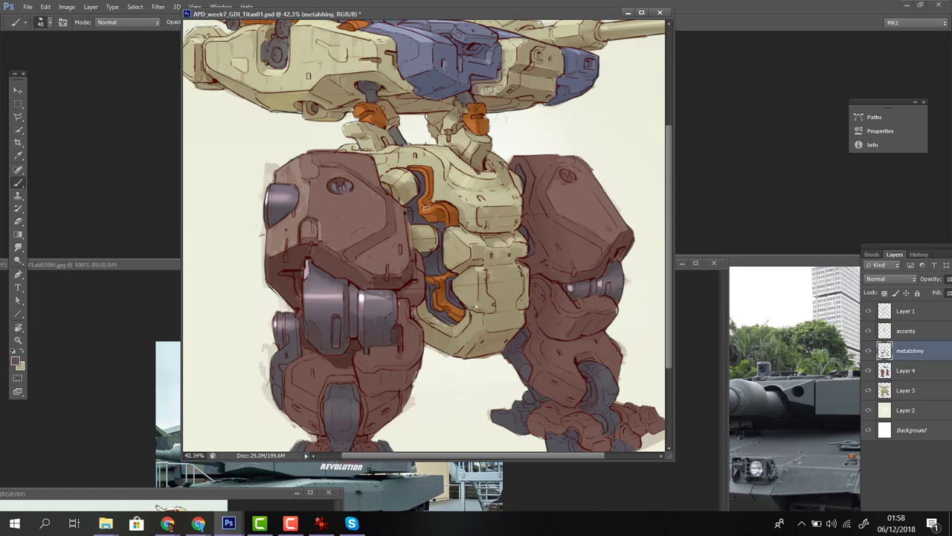
{"action": "left_click_drag", "start_coordinate": [529, 209], "coordinate": [528, 142]}
{"action": "key", "text": "alt+bracketleft"}
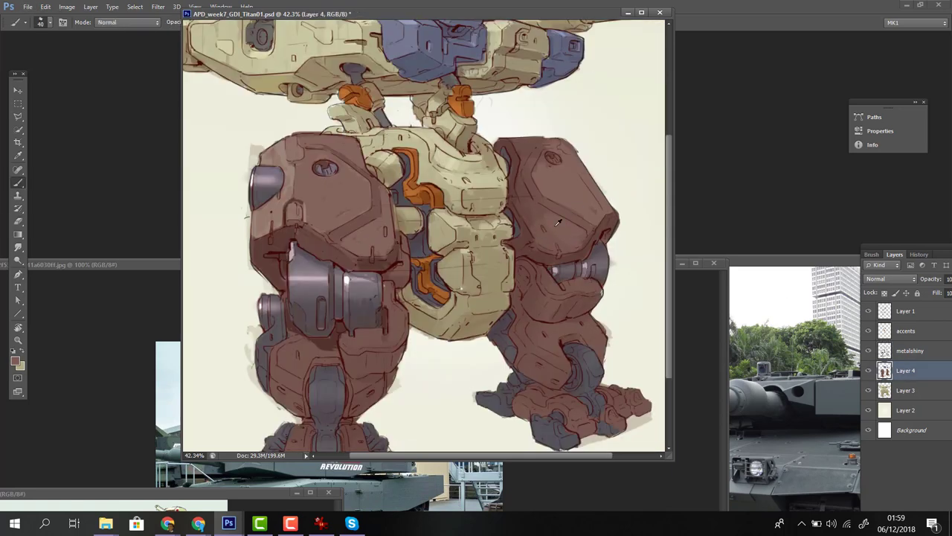
{"action": "left_click", "coordinate": [536, 190], "text": "alt"}
{"action": "left_click", "coordinate": [533, 187], "text": "alt"}
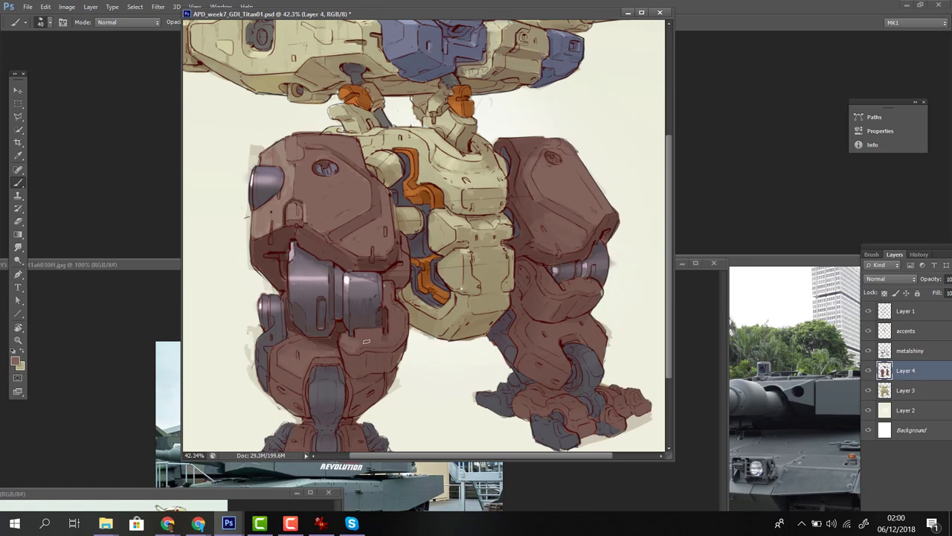
Shade the front leg's brown knee and shin armour below the metal cylinders with sampled browns on Layer 4.
{"action": "mouse_move", "coordinate": [387, 307]}
{"action": "left_mouse_down"}
{"action": "mouse_move", "coordinate": [384, 339]}
{"action": "mouse_move", "coordinate": [398, 357]}
{"action": "mouse_move", "coordinate": [285, 396]}
{"action": "left_mouse_up"}
{"action": "left_click", "coordinate": [276, 365], "text": "alt"}
{"action": "left_click", "coordinate": [373, 264], "text": "alt"}
{"action": "left_click", "coordinate": [396, 217], "text": "alt"}
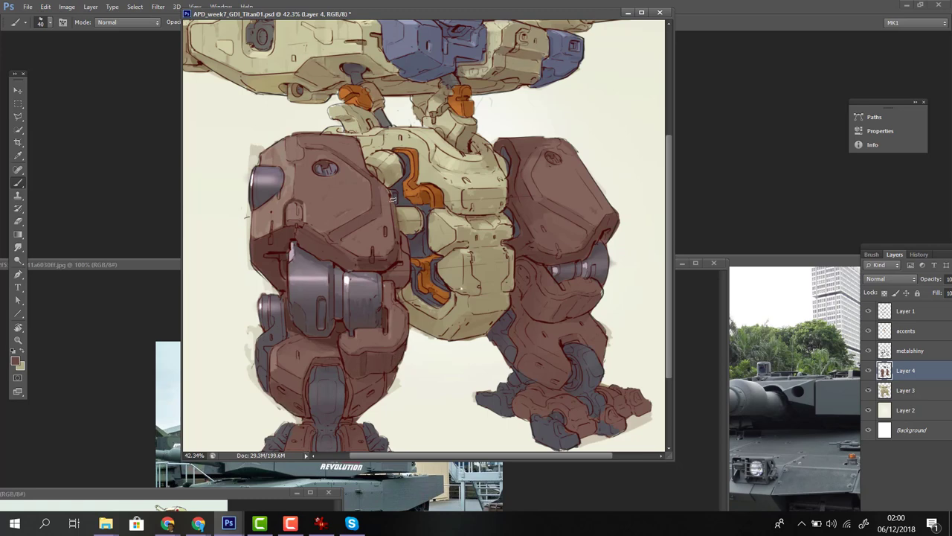
Model the front leg's central grey shin plate on metalshiny with sampled light and dark greys.
{"action": "key", "text": "alt+bracketright"}
{"action": "scroll", "coordinate": [298, 238], "scroll_direction": "down", "scroll_amount": 5}
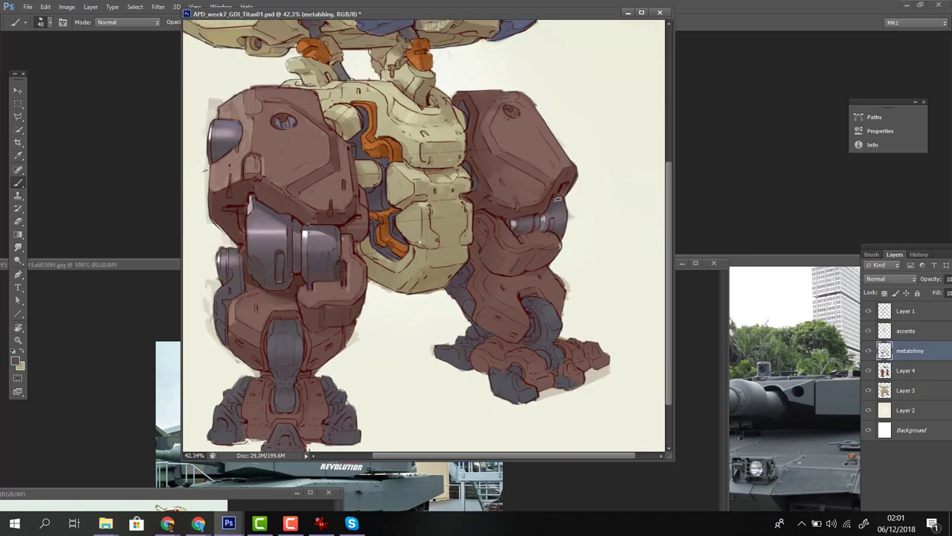
{"action": "left_click", "coordinate": [279, 215], "text": "alt"}
{"action": "left_click_drag", "start_coordinate": [273, 208], "coordinate": [245, 259]}
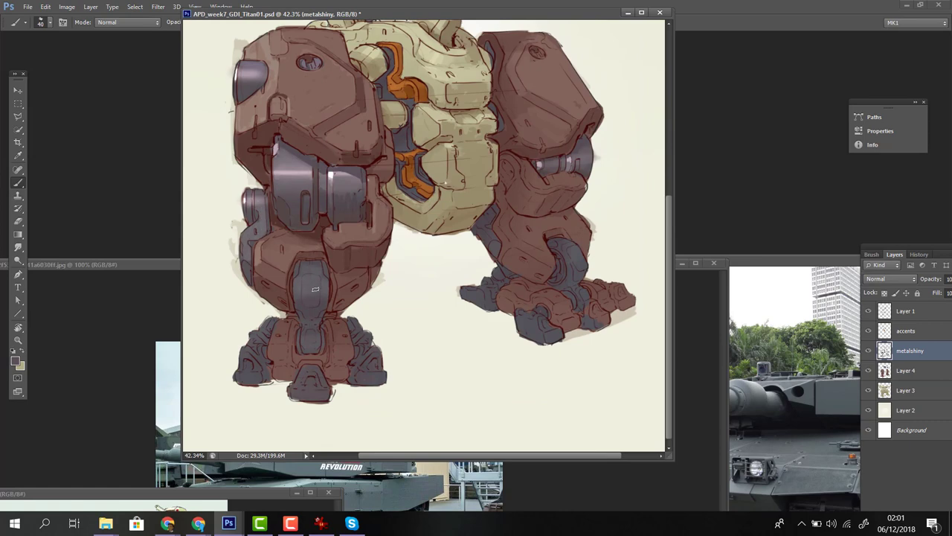
{"action": "left_click", "coordinate": [291, 165], "text": "alt"}
{"action": "mouse_move", "coordinate": [298, 281]}
{"action": "left_mouse_down"}
{"action": "mouse_move", "coordinate": [323, 272]}
{"action": "mouse_move", "coordinate": [298, 311]}
{"action": "left_mouse_up"}
{"action": "left_click", "coordinate": [329, 217], "text": "alt"}
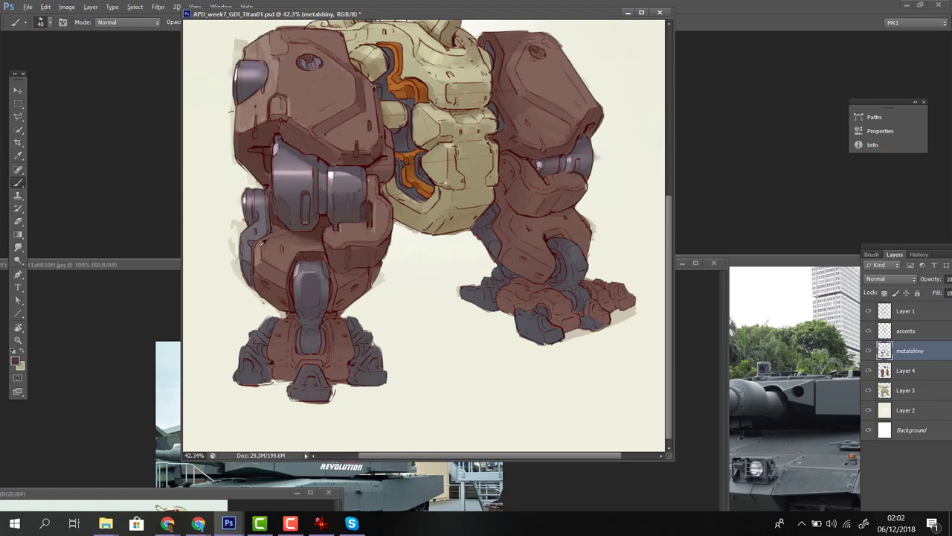
Add sampled brown strokes around the front leg's knee armour and metal cylinder, and undo the last stroke.
{"action": "left_click_drag", "start_coordinate": [261, 242], "coordinate": [284, 231]}
{"action": "left_click", "coordinate": [341, 250], "text": "alt"}
{"action": "left_click", "coordinate": [383, 170], "text": "alt"}
{"action": "left_click_drag", "start_coordinate": [374, 179], "coordinate": [375, 209]}
{"action": "key", "text": "ctrl+z"}
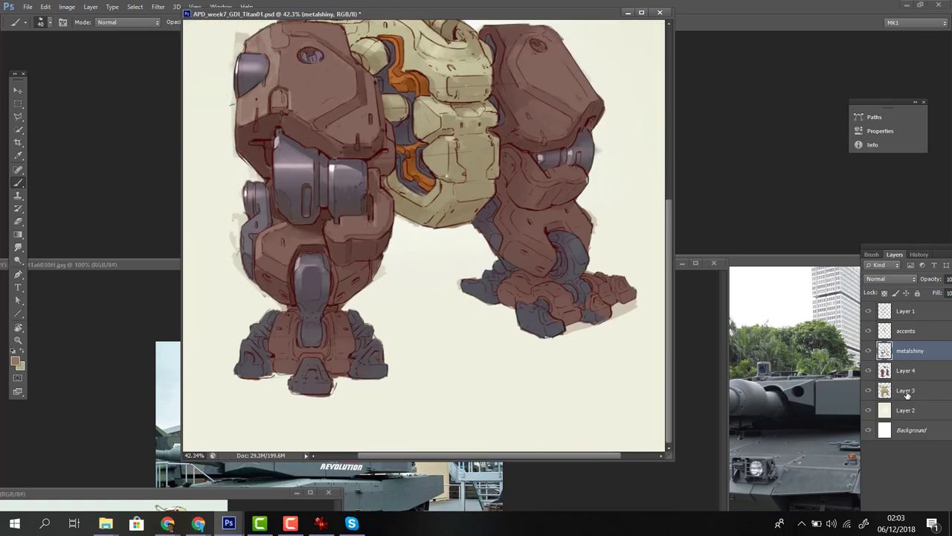
Detail and shade the beige torso and turret plates with sampled beige and olive tones on Layer 3.
{"action": "left_click", "coordinate": [906, 394]}
{"action": "scroll", "coordinate": [468, 139], "scroll_direction": "up", "scroll_amount": 2}
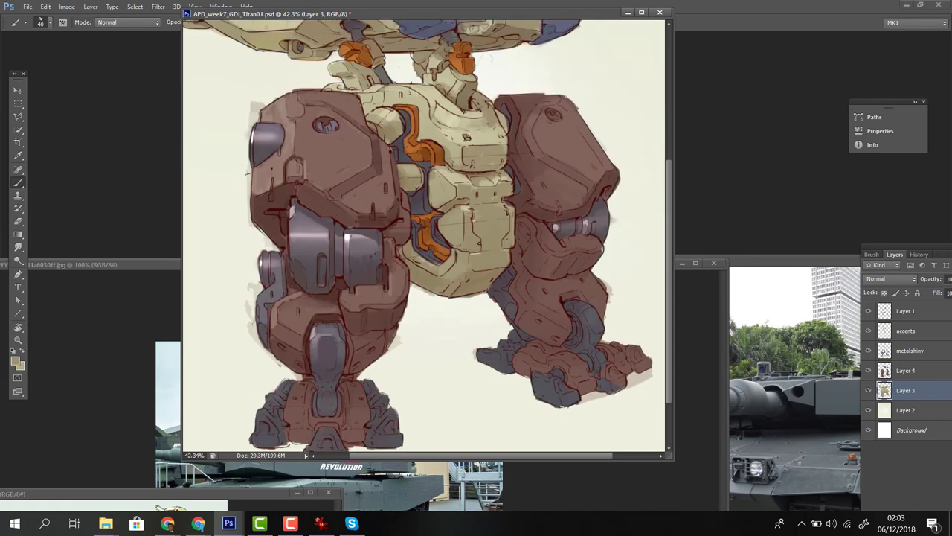
{"action": "left_click", "coordinate": [909, 350]}
{"action": "scroll", "coordinate": [424, 234], "scroll_direction": "up", "scroll_amount": 3}
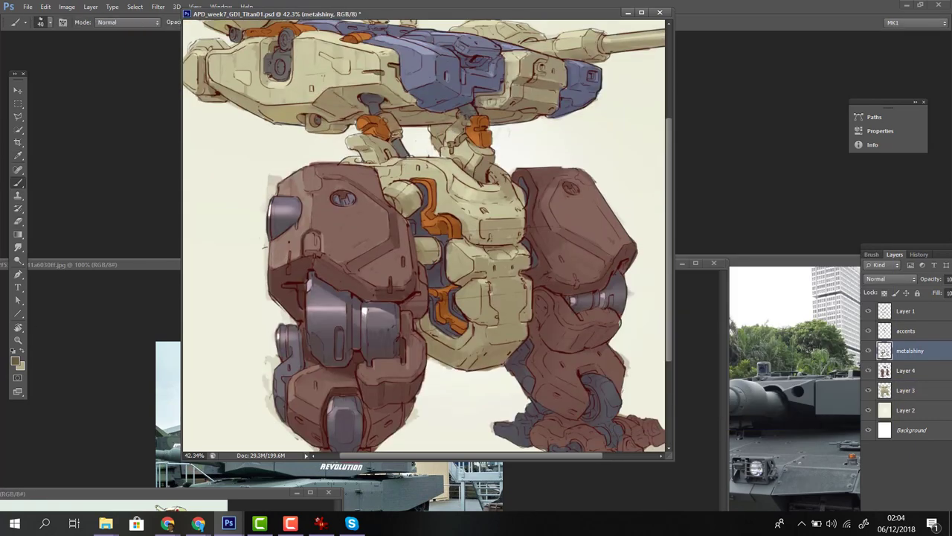
{"action": "left_click", "coordinate": [419, 260], "text": "ctrl"}
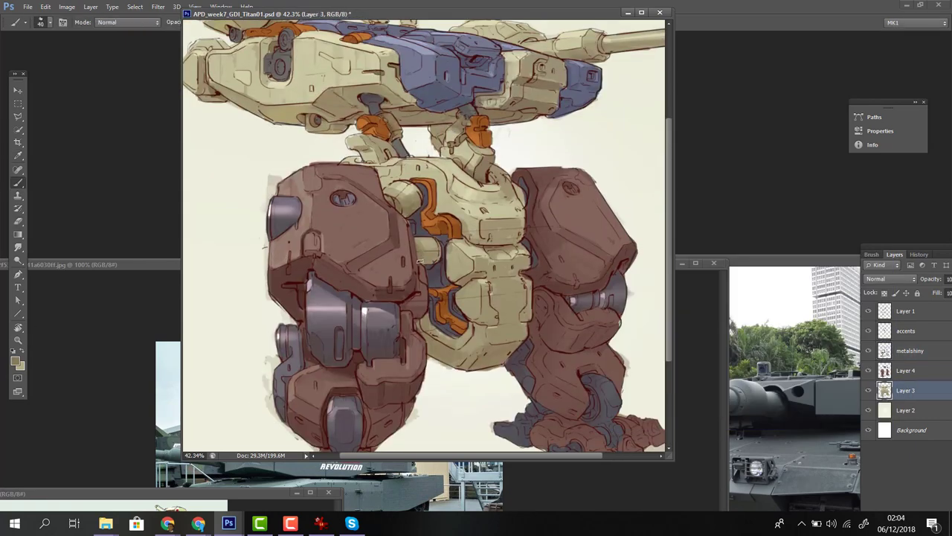
{"action": "left_click", "coordinate": [470, 151], "text": "alt"}
{"action": "left_click_drag", "start_coordinate": [250, 63], "coordinate": [289, 111]}
{"action": "left_click", "coordinate": [463, 85], "text": "alt"}
Refine the blue turret hull's planes and edges with sampled colours on Layer 4.
{"action": "left_click", "coordinate": [450, 83], "text": "ctrl"}
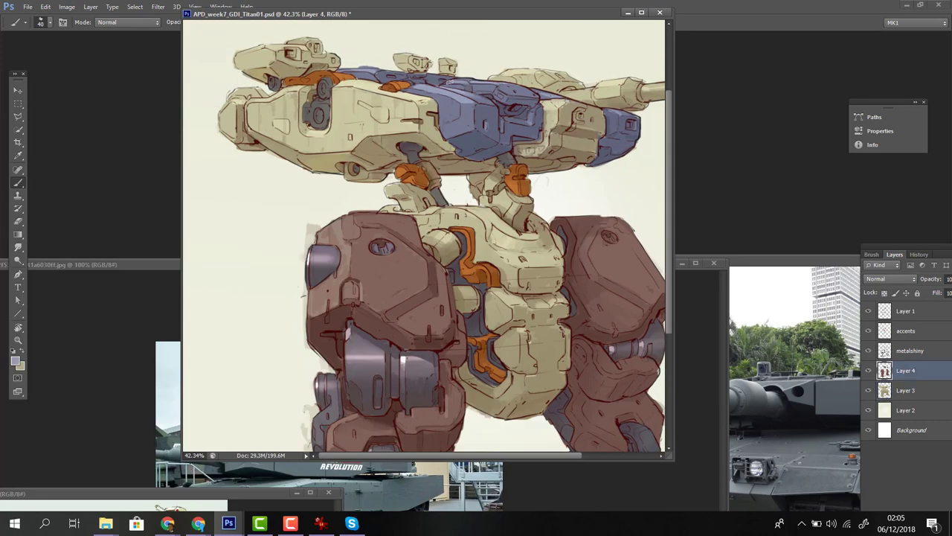
{"action": "left_click", "coordinate": [503, 110], "text": "alt"}
{"action": "left_click", "coordinate": [436, 115], "text": "alt"}
{"action": "left_click", "coordinate": [518, 227], "text": "alt"}
Touch up the grey pivot joints beneath the turret on metalshiny with sampled tones.
{"action": "left_click", "coordinate": [877, 357]}
{"action": "left_click_drag", "start_coordinate": [648, 206], "coordinate": [566, 197]}
{"action": "left_click", "coordinate": [554, 75], "text": "alt"}
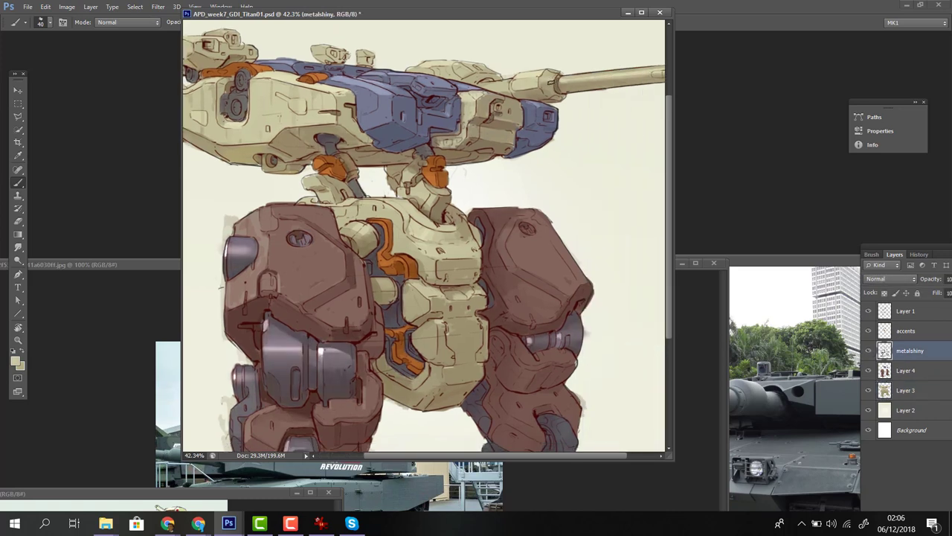
{"action": "left_click_drag", "start_coordinate": [332, 134], "coordinate": [369, 182]}
{"action": "left_click", "coordinate": [369, 183], "text": "alt"}
Shade the orange joint covers beneath the turret on the accents layer with a sampled colour.
{"action": "left_click", "coordinate": [372, 184], "text": "ctrl"}
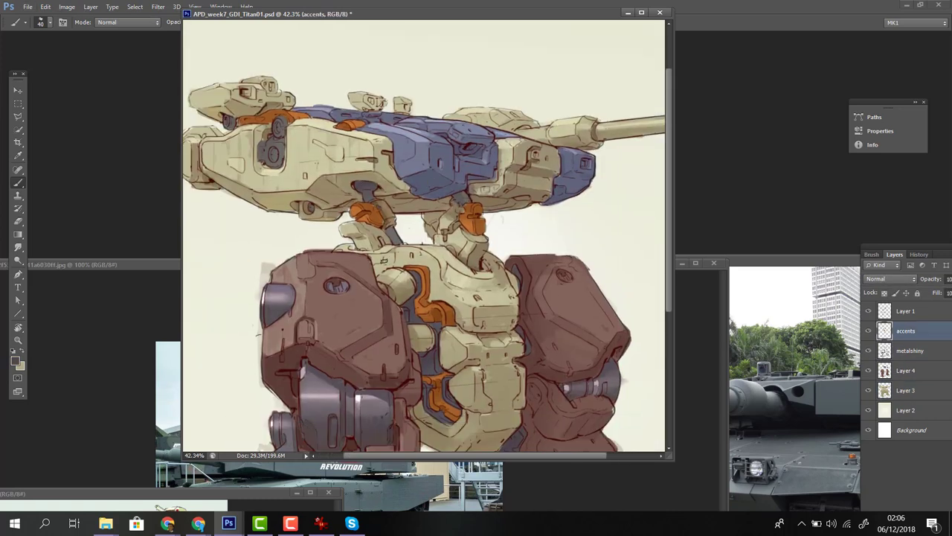
{"action": "left_click", "coordinate": [465, 206], "text": "alt"}
{"action": "left_click_drag", "start_coordinate": [445, 232], "coordinate": [430, 141]}
{"action": "left_click_drag", "start_coordinate": [396, 283], "coordinate": [381, 194]}
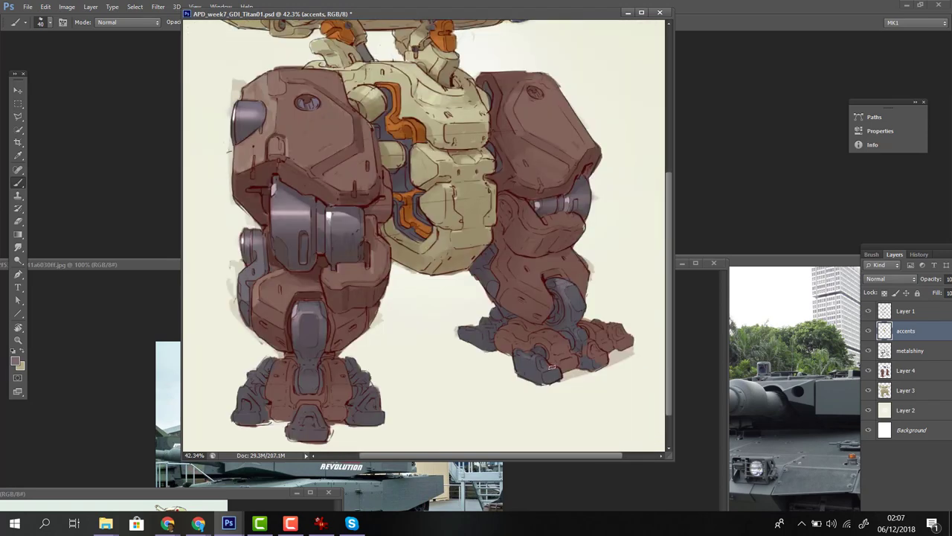
Sample a dark grey for the leg metal on metalshiny and set the brush size to 34 px.
{"action": "left_click", "coordinate": [485, 255], "text": "alt"}
{"action": "left_click", "coordinate": [346, 248], "text": "ctrl"}
{"action": "right_click", "coordinate": [547, 182]}
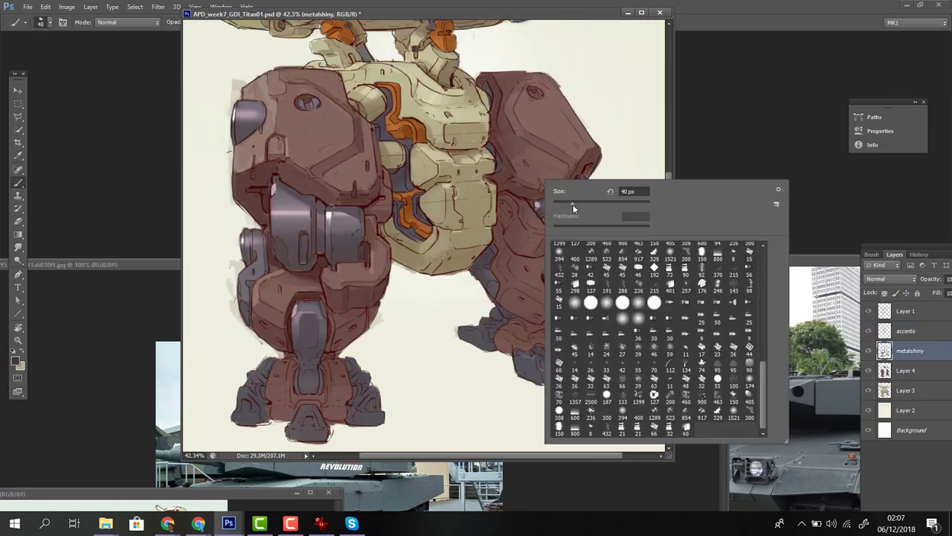
{"action": "right_click", "coordinate": [275, 227]}
{"action": "key", "text": "Return"}
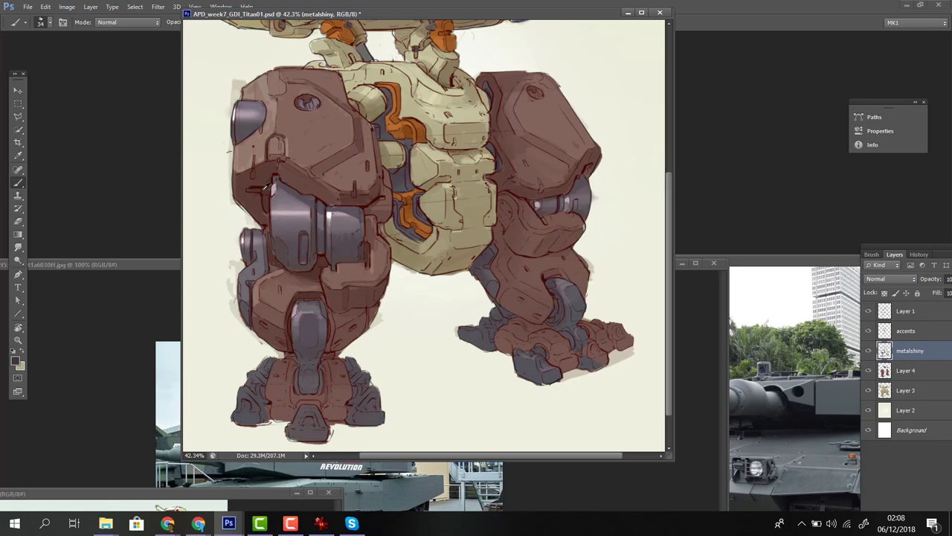
Pick a dark red-brown and paint small dark slots and panel recesses on the front and rear leg armour.
{"action": "left_click", "coordinate": [369, 260], "text": "alt"}
{"action": "left_click", "coordinate": [369, 260], "text": "ctrl"}
{"action": "left_click", "coordinate": [15, 360]}
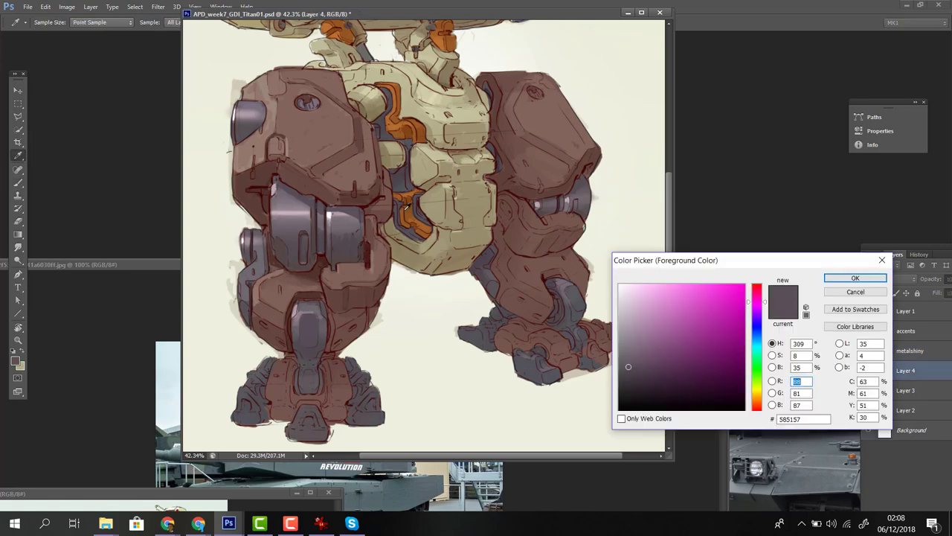
{"action": "key", "text": "Return"}
{"action": "left_click", "coordinate": [571, 126], "text": "ctrl"}
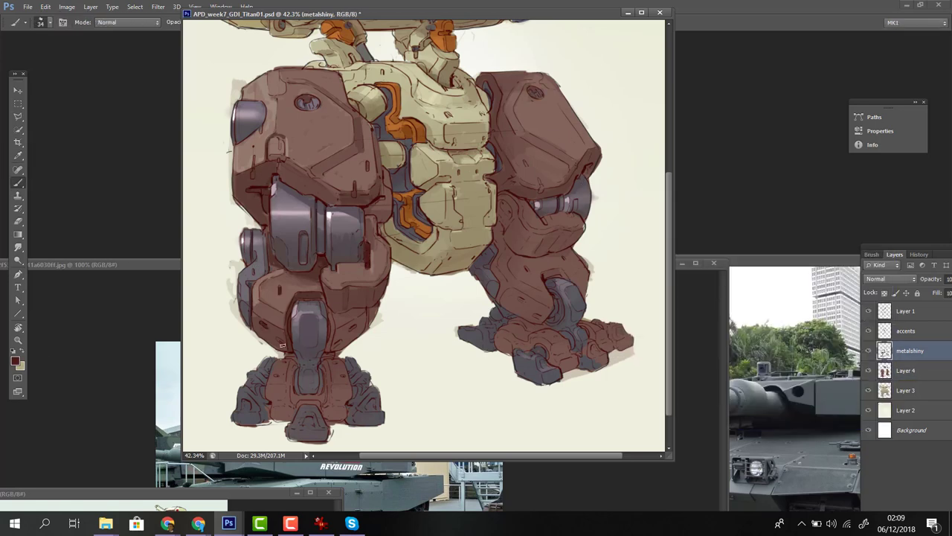
{"action": "left_click", "coordinate": [336, 322], "text": "alt"}
{"action": "left_click_drag", "start_coordinate": [354, 181], "coordinate": [355, 197]}
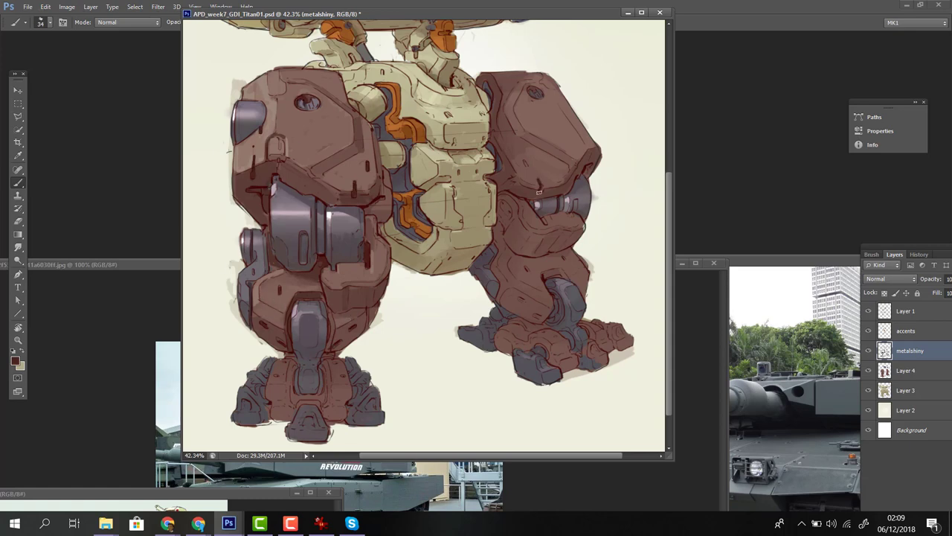
Highlight the front lower-leg armour on Layer 4 with a brown sampled from the leg at 99% brush opacity.
{"action": "scroll", "coordinate": [413, 299], "scroll_direction": "up", "scroll_amount": 3}
{"action": "key", "text": "b"}
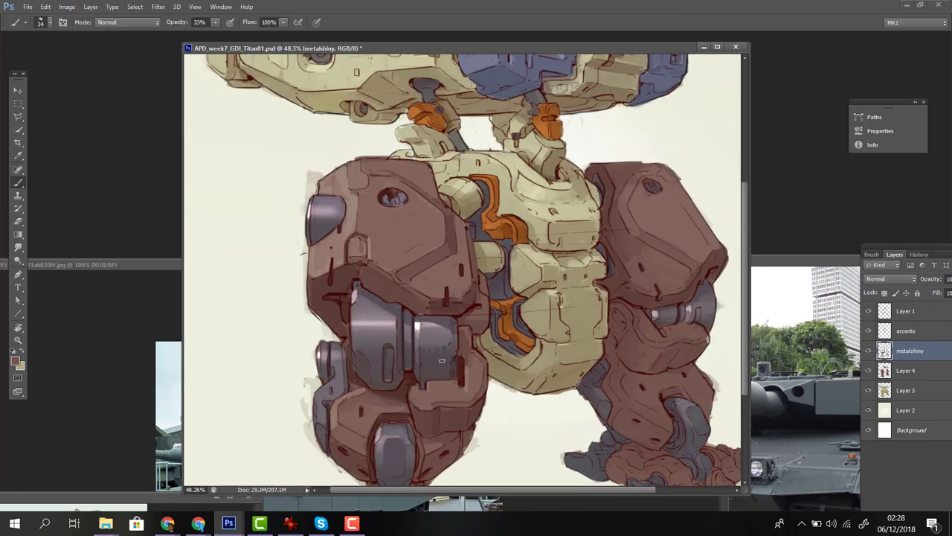
{"action": "left_click", "coordinate": [904, 370]}
{"action": "left_click", "coordinate": [347, 272], "text": "alt"}
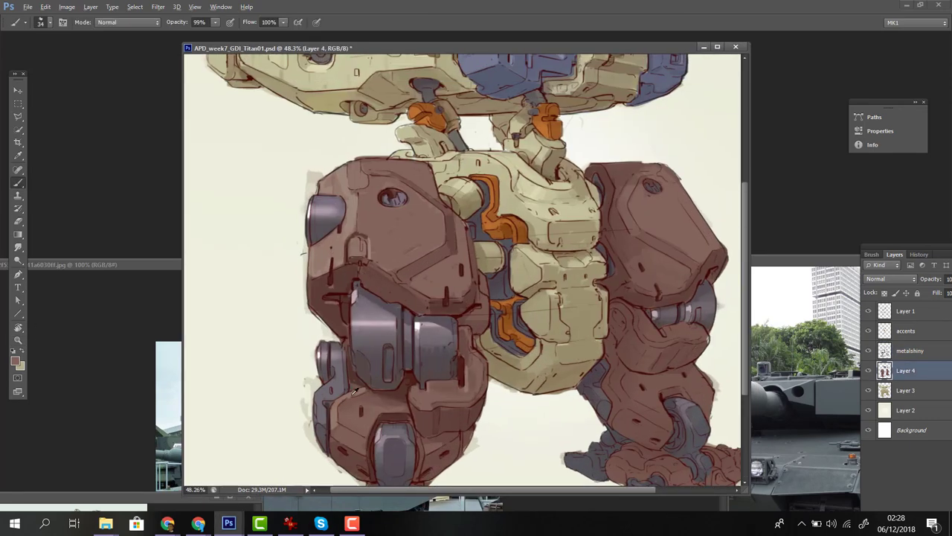
{"action": "left_click_drag", "start_coordinate": [354, 392], "coordinate": [314, 329]}
Select the accents layer, sample the torso's orange strip and pick a brighter orange as the brush colour.
{"action": "key", "text": "alt+bracketright"}
{"action": "key", "text": "alt+bracketright"}
{"action": "key", "text": "4"}
{"action": "key", "text": "4"}
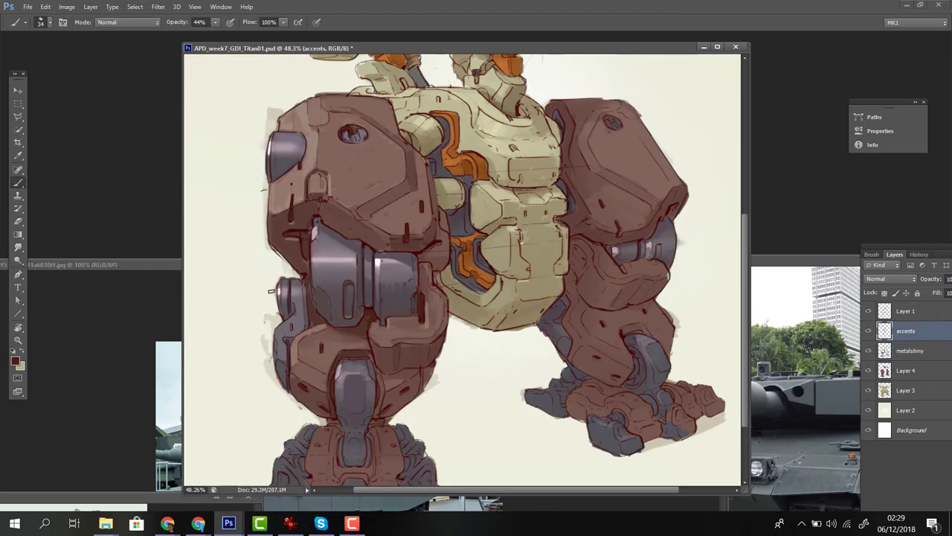
{"action": "key", "text": "3"}
{"action": "key", "text": "3"}
{"action": "left_click", "coordinate": [461, 273], "text": "alt"}
{"action": "scroll", "coordinate": [471, 232], "scroll_direction": "up", "scroll_amount": 3}
{"action": "left_click", "coordinate": [14, 361]}
{"action": "key", "text": "Return"}
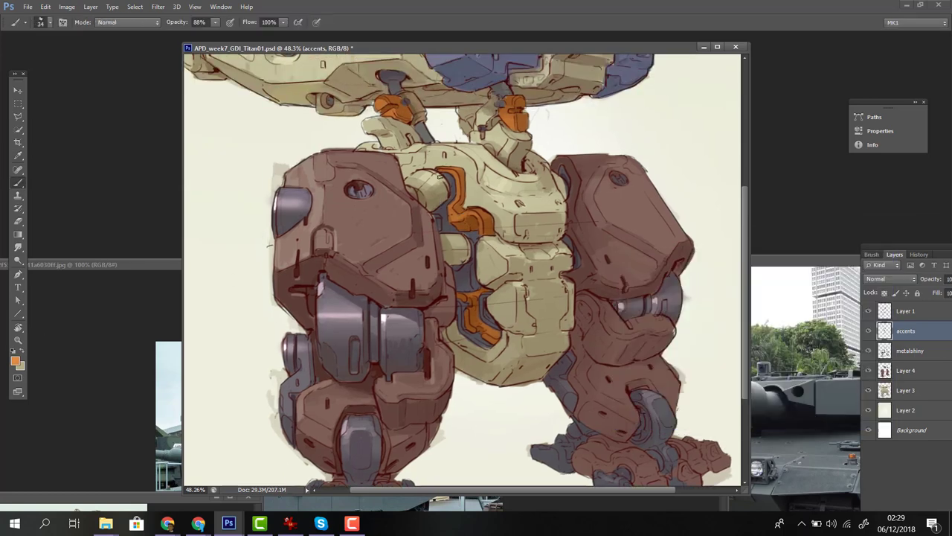
Touch up the orange band beneath the turret's rear gun pod at 88% brush opacity.
{"action": "scroll", "coordinate": [416, 238], "scroll_direction": "up", "scroll_amount": 5}
{"action": "key", "text": "8"}
{"action": "key", "text": "8"}
{"action": "left_click_drag", "start_coordinate": [335, 165], "coordinate": [304, 165]}
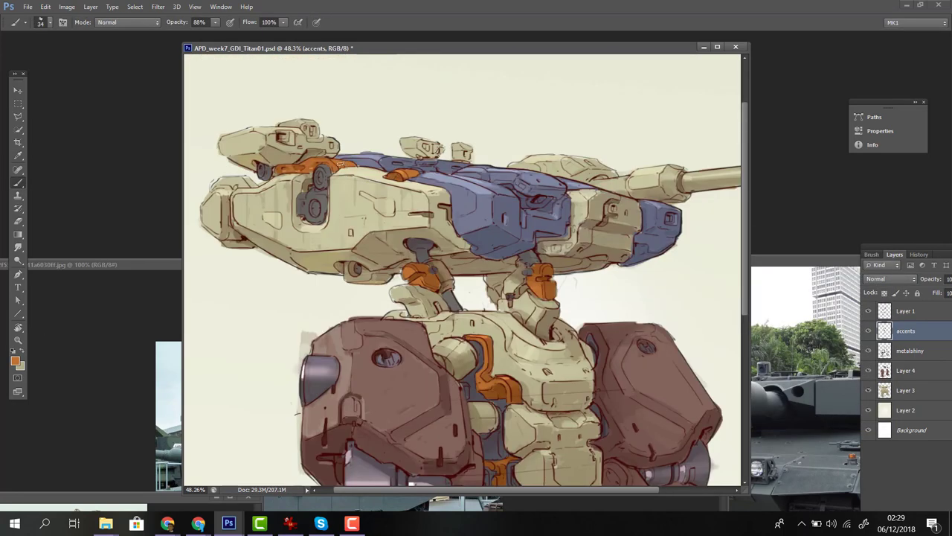
Sample a dark beige from the turret's underside and switch to the Eraser on Layer 4.
{"action": "scroll", "coordinate": [438, 278], "scroll_direction": "right", "scroll_amount": 3}
{"action": "key", "text": "alt+bracketleft"}
{"action": "left_click", "coordinate": [525, 250], "text": "alt"}
{"action": "key", "text": "alt+bracketleft"}
{"action": "key", "text": "e"}
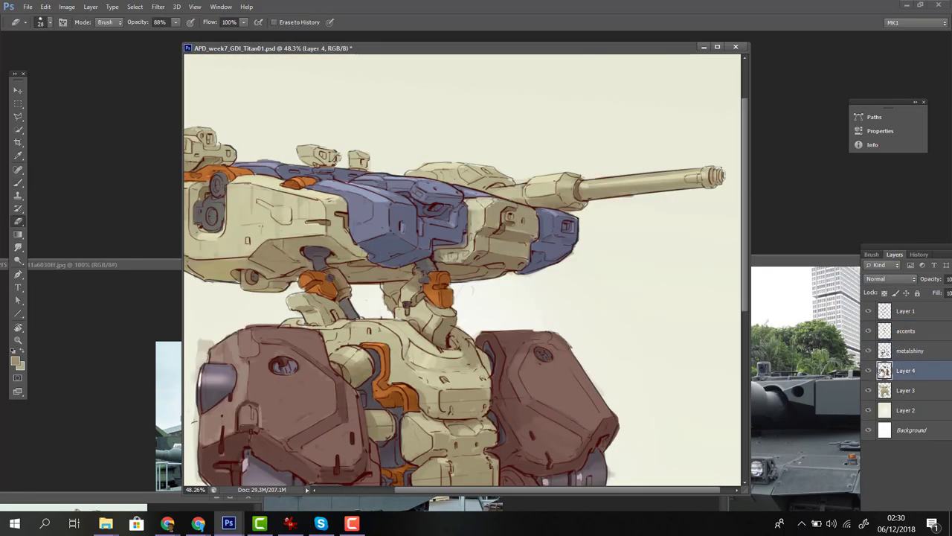
Brush a sampled brown over the front lower-leg armour.
{"action": "key", "text": "b"}
{"action": "scroll", "coordinate": [292, 267], "scroll_direction": "down", "scroll_amount": 5}
{"action": "left_click", "coordinate": [304, 256], "text": "alt"}
{"action": "scroll", "coordinate": [304, 257], "scroll_direction": "down", "scroll_amount": 1}
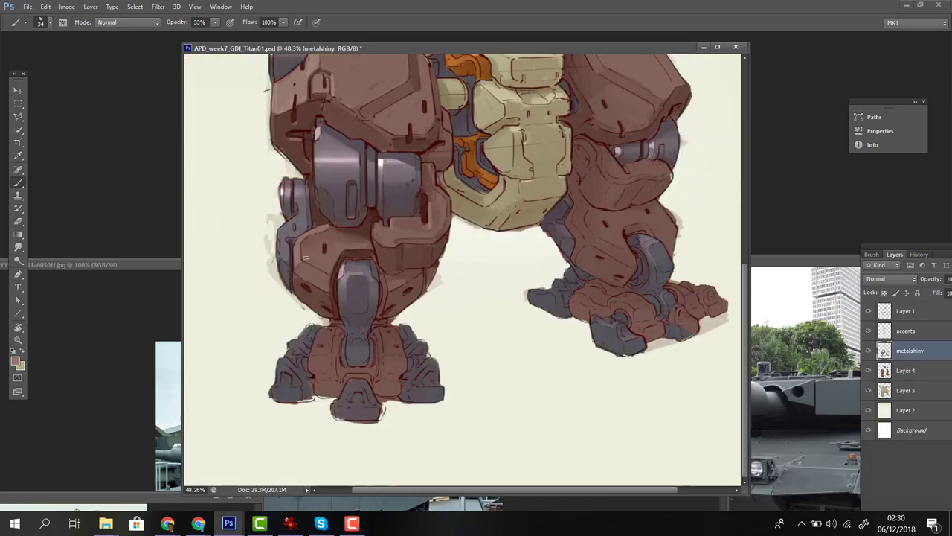
Render the front shin and ankle metal on metalshiny with a sampled dark tone at 88% opacity.
{"action": "key", "text": "alt+bracketright"}
{"action": "left_click", "coordinate": [642, 142], "text": "alt"}
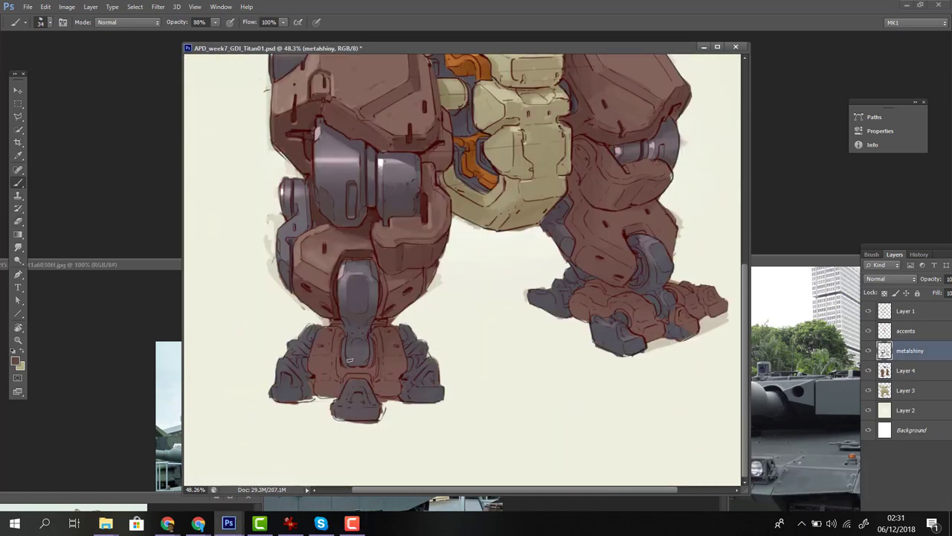
{"action": "key", "text": "8"}
{"action": "key", "text": "8"}
Pick a dark purple and paint recesses into the front foot's toes on metalshiny, blending with a sampled purple-grey.
{"action": "key", "text": "alt+bracketleft"}
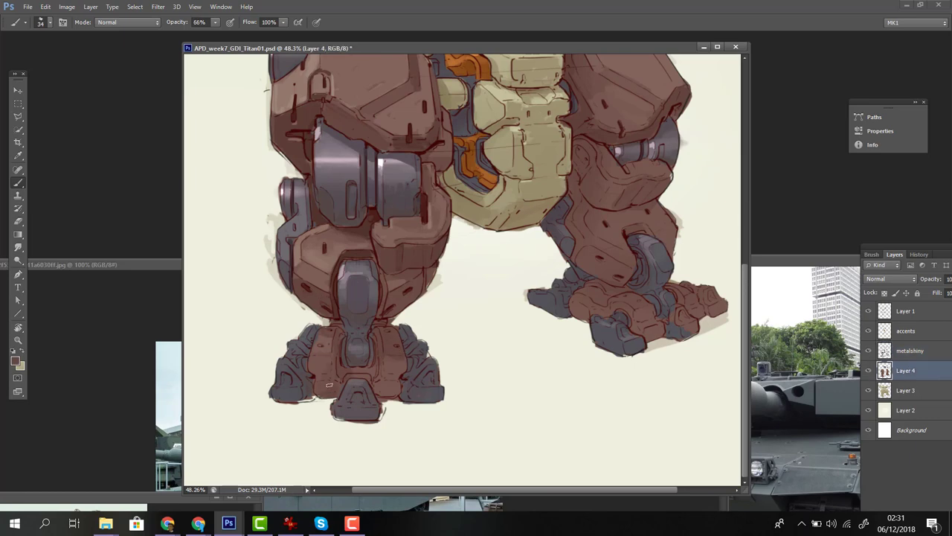
{"action": "key", "text": "Return"}
{"action": "key", "text": "alt+bracketright"}
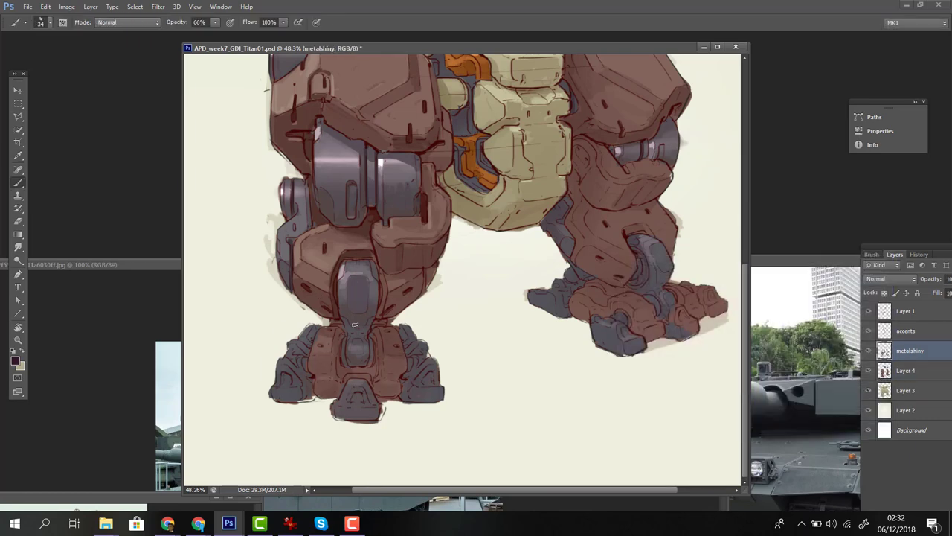
{"action": "left_click", "coordinate": [289, 389], "text": "alt"}
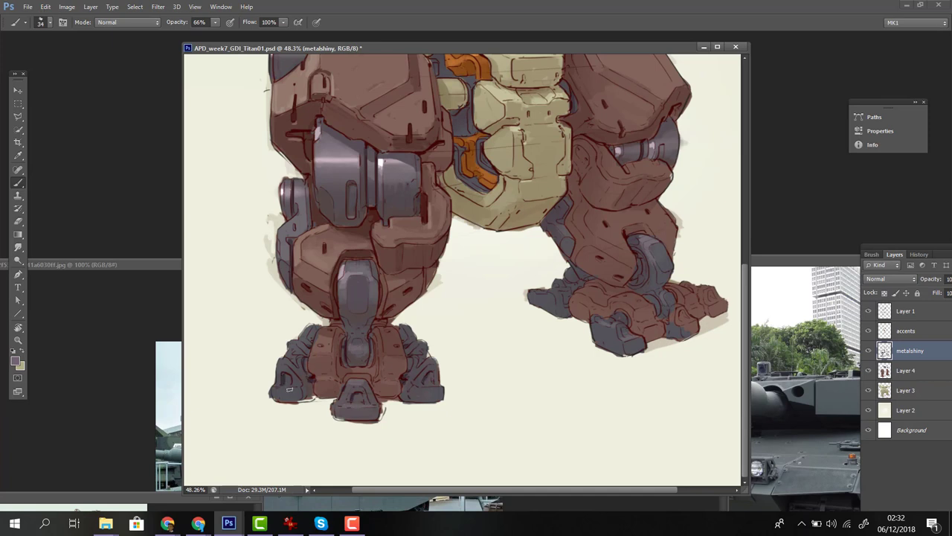
{"action": "key", "text": "9"}
{"action": "key", "text": "9"}
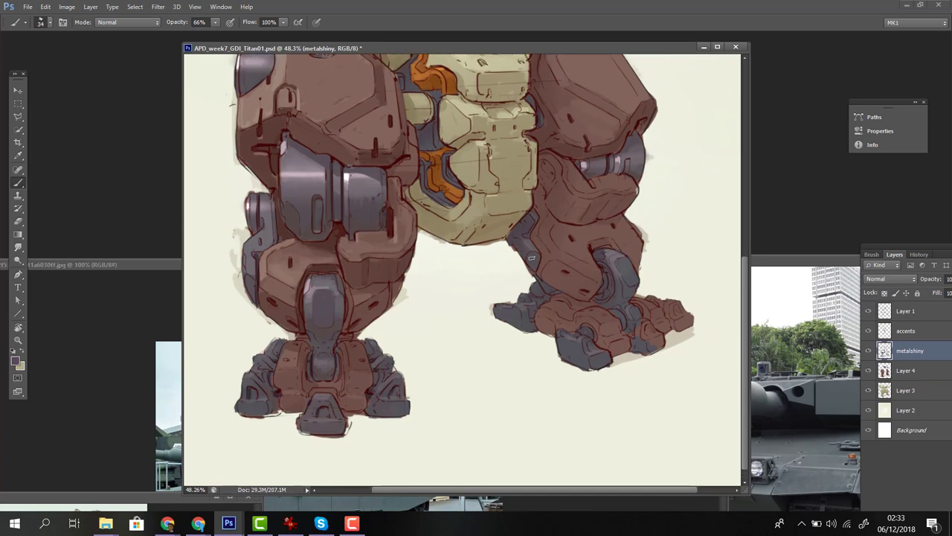
{"action": "scroll", "coordinate": [328, 345], "scroll_direction": "up", "scroll_amount": 5}
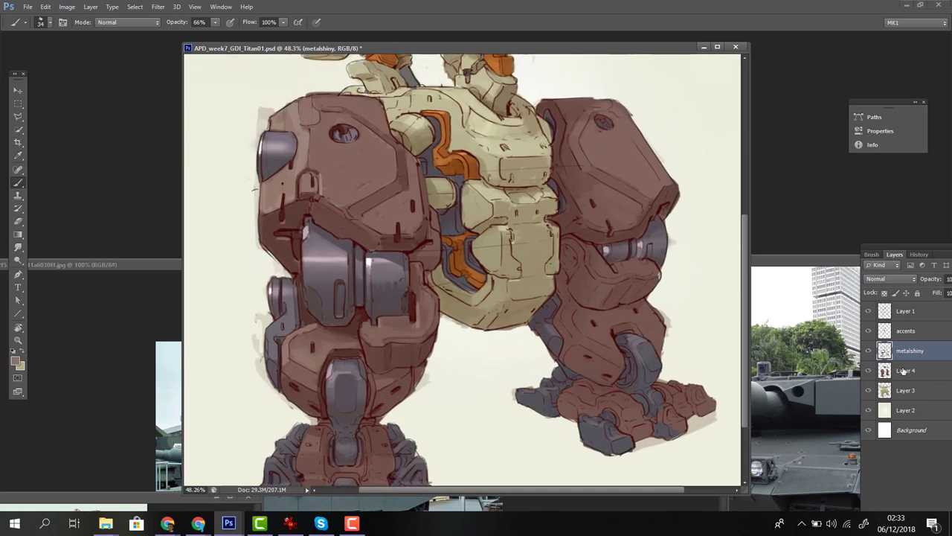
Refine the front leg's metal parts on metalshiny with sampled tones, raising the brush opacity from 44% to 99%.
{"action": "left_click", "coordinate": [317, 327], "text": "alt"}
{"action": "key", "text": "4"}
{"action": "key", "text": "4"}
{"action": "scroll", "coordinate": [259, 211], "scroll_direction": "up", "scroll_amount": 4}
{"action": "key", "text": "9"}
{"action": "key", "text": "9"}
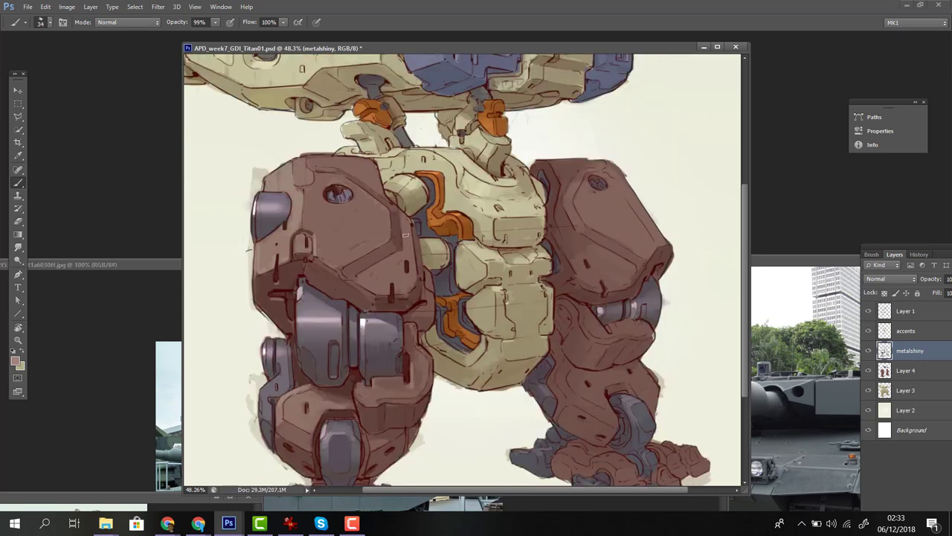
{"action": "left_click", "coordinate": [360, 343], "text": "alt"}
Sample a torso shade, darken it to brown 5b4d33 and select the accents layer with 33% brush opacity.
{"action": "left_click", "coordinate": [444, 235], "text": "alt"}
{"action": "key", "text": "alt+bracketleft"}
{"action": "key", "text": "alt+bracketleft"}
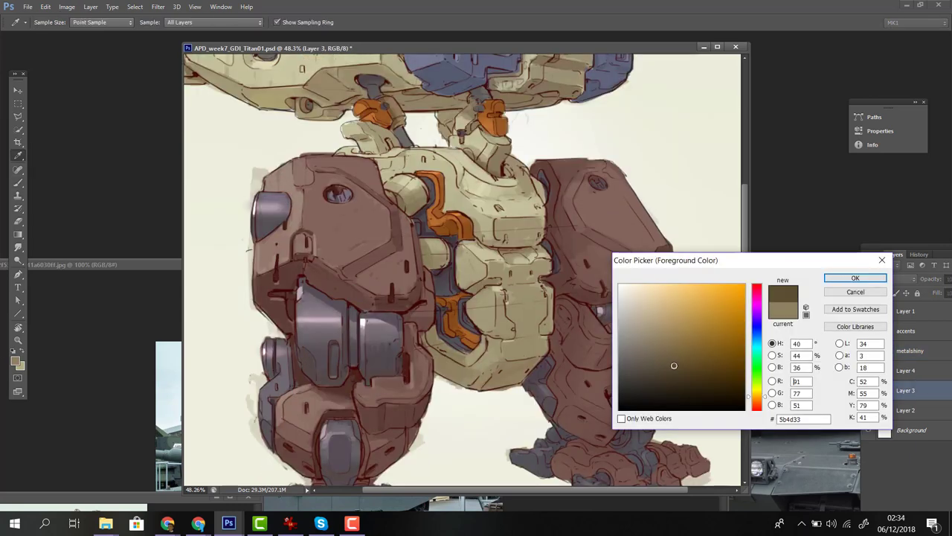
{"action": "key", "text": "3"}
{"action": "key", "text": "3"}
{"action": "left_click", "coordinate": [914, 329]}
{"action": "key", "text": "3"}
{"action": "key", "text": "3"}
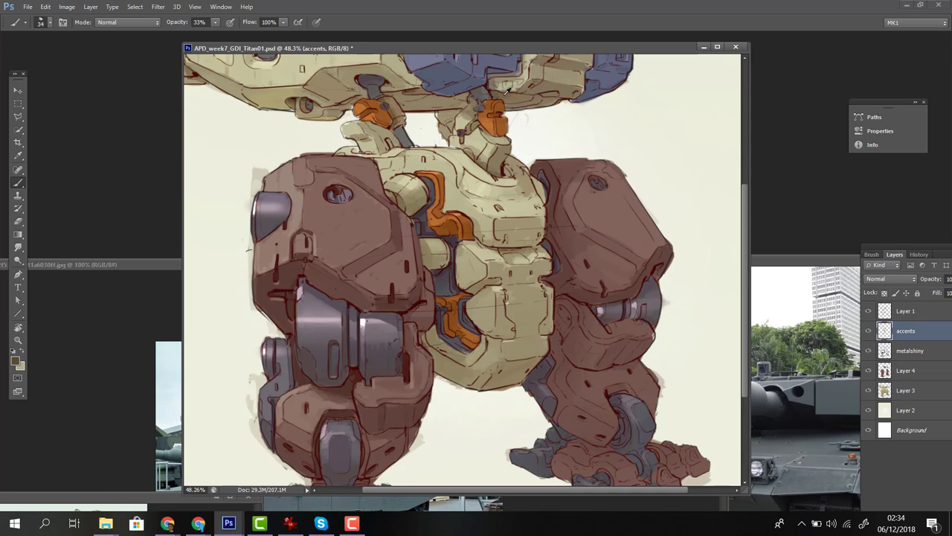
Touch up the beige neck joints and upper torso beneath the turret on the accents layer with sampled tones.
{"action": "scroll", "coordinate": [294, 107], "scroll_direction": "up", "scroll_amount": 5}
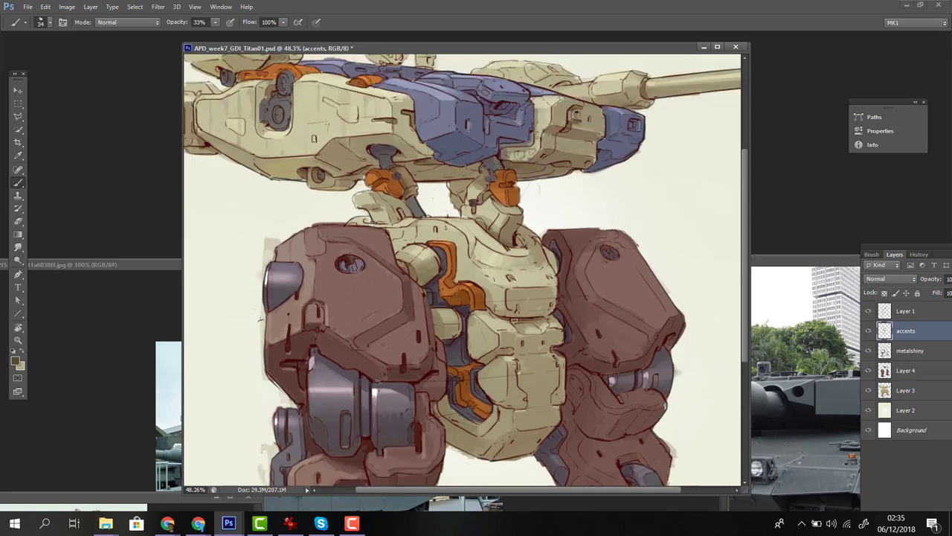
{"action": "left_click", "coordinate": [498, 224], "text": "alt"}
{"action": "left_click_drag", "start_coordinate": [473, 230], "coordinate": [492, 218]}
{"action": "left_click_drag", "start_coordinate": [504, 185], "coordinate": [509, 187]}
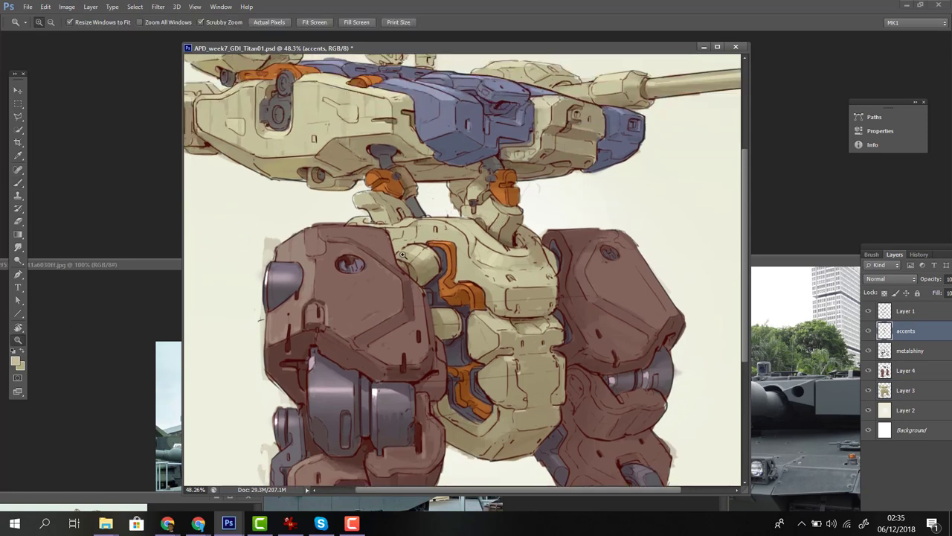
{"action": "left_click", "coordinate": [408, 223], "text": "alt"}
{"action": "left_click_drag", "start_coordinate": [406, 222], "coordinate": [472, 222]}
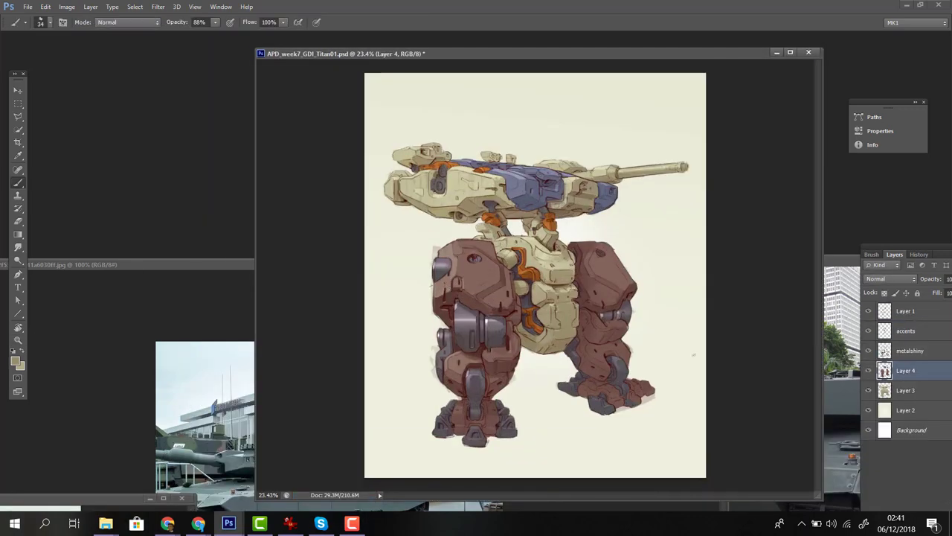
Paint small light-brown wear chips across the front thigh armour on Layer 4 at 99% opacity, reducing the brush to 24 px.
{"action": "left_click", "coordinate": [14, 361]}
{"action": "key", "text": "Escape"}
{"action": "key", "text": "9"}
{"action": "key", "text": "9"}
{"action": "left_click_drag", "start_coordinate": [424, 289], "coordinate": [443, 289]}
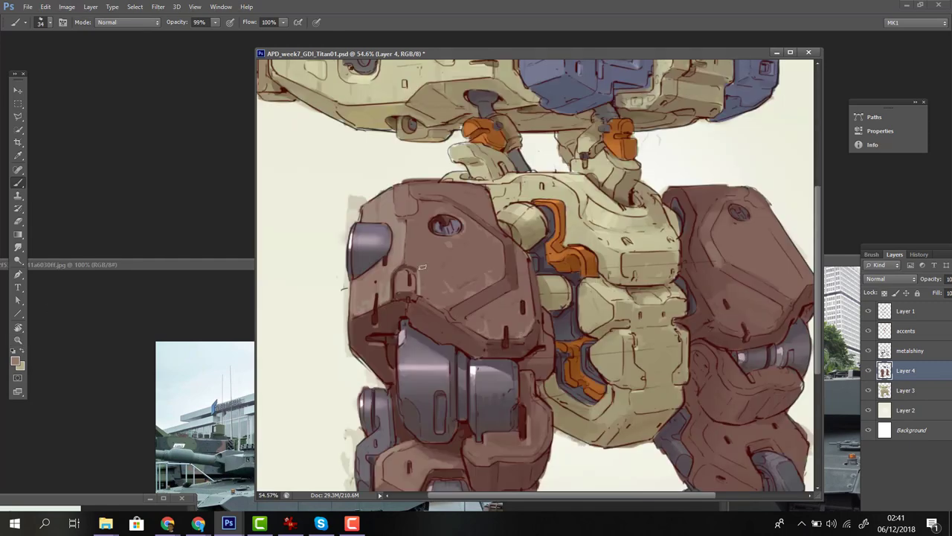
{"action": "key", "text": "Escape"}
{"action": "key", "text": "bracketleft"}
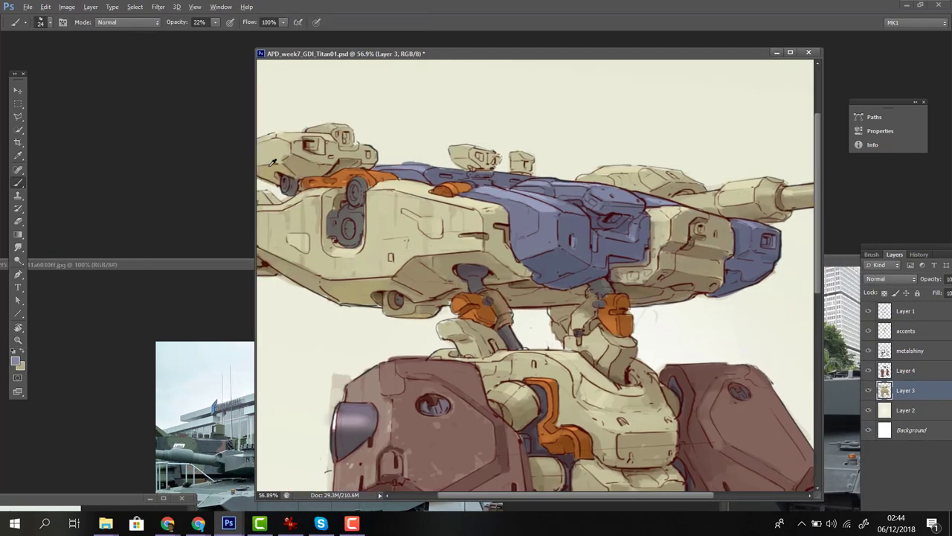
Colour the small roof sensor's lens blue on the accents layer and detail the turret top with sampled beige and brown.
{"action": "key", "text": "alt+bracketright"}
{"action": "key", "text": "alt+bracketright"}
{"action": "key", "text": "alt+bracketright"}
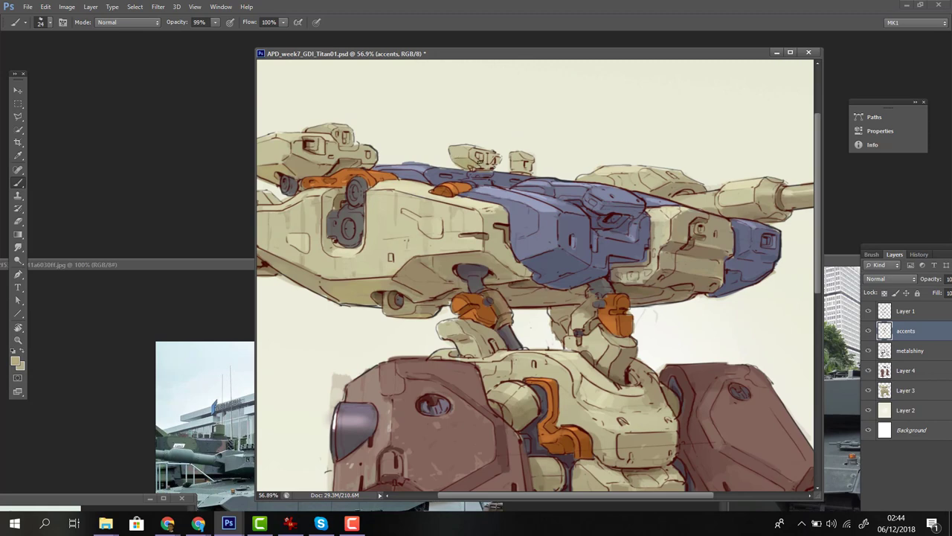
{"action": "left_click", "coordinate": [480, 156], "text": "alt"}
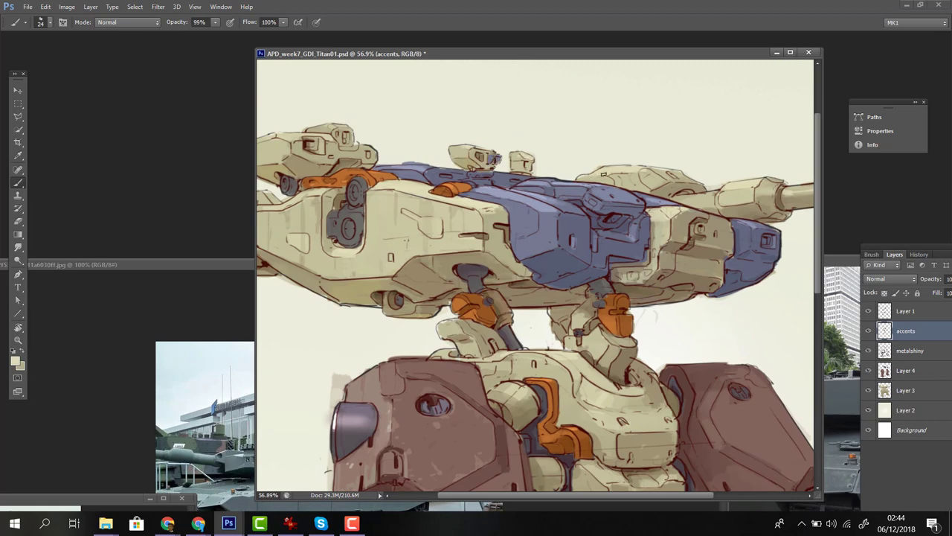
{"action": "left_click", "coordinate": [667, 190], "text": "alt"}
{"action": "key", "text": "7"}
{"action": "key", "text": "7"}
Sample beige near the gun mount, reselect the mech's silhouette and pick a tan brush colour.
{"action": "left_click_drag", "start_coordinate": [529, 165], "coordinate": [387, 132]}
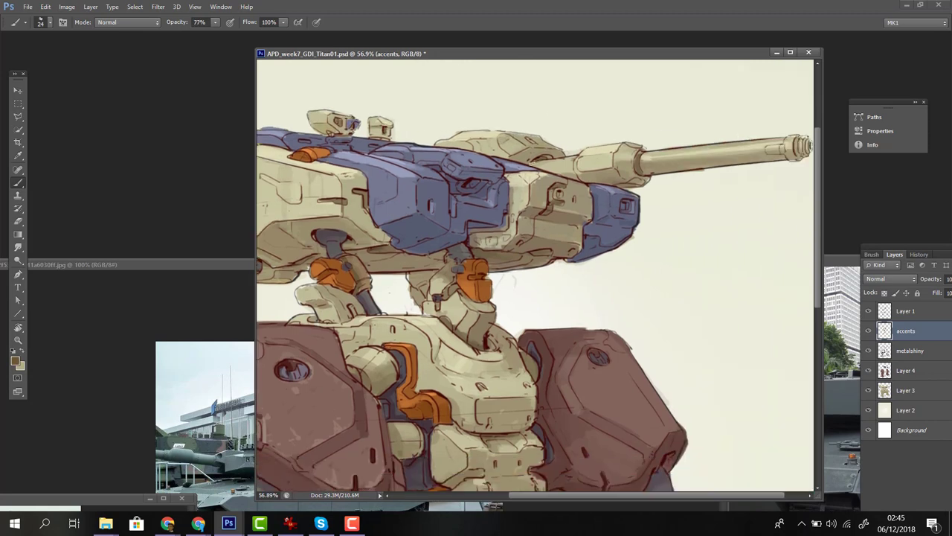
{"action": "left_click", "coordinate": [553, 163], "text": "alt"}
{"action": "left_click", "coordinate": [134, 6]}
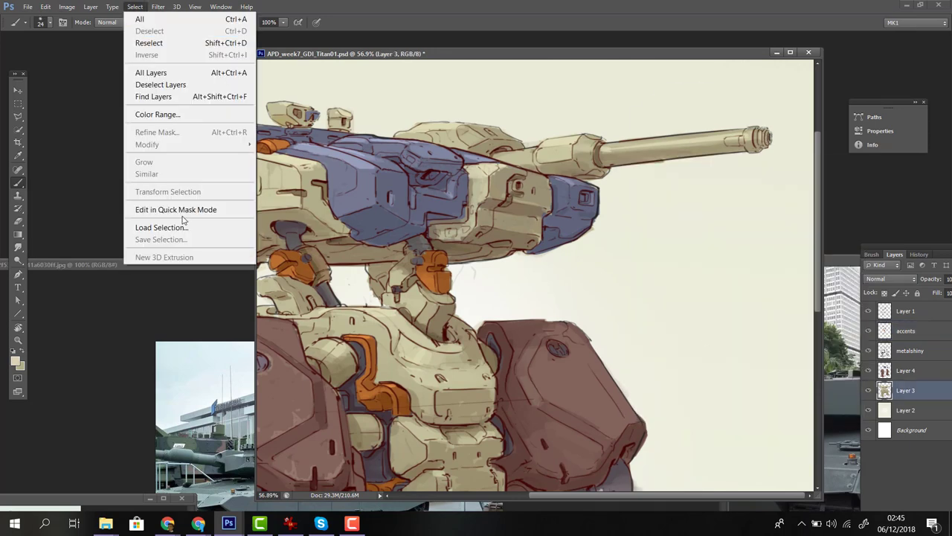
{"action": "left_click", "coordinate": [149, 38]}
{"action": "left_click", "coordinate": [15, 361]}
{"action": "key", "text": "Return"}
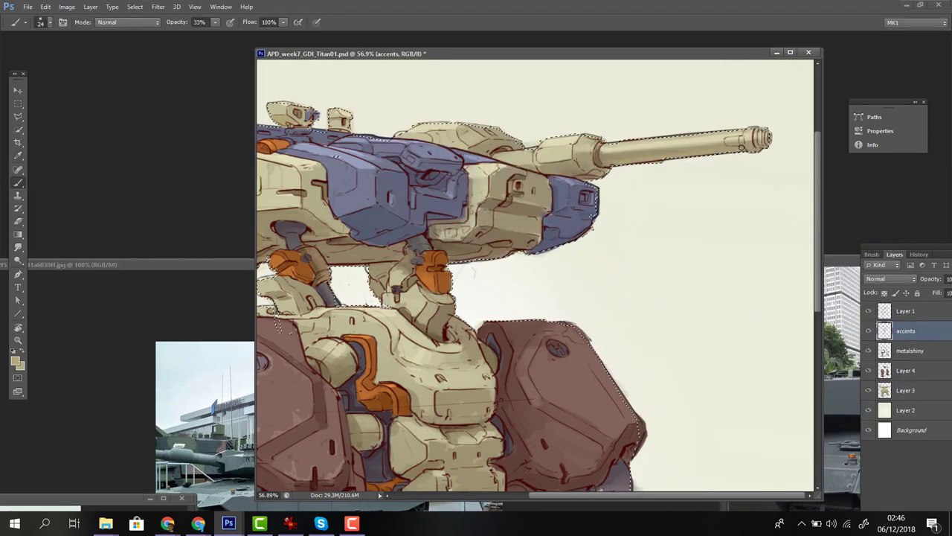
Shade the torso plates inside the selection on the accents layer with tan at 33% opacity.
{"action": "key", "text": "b"}
{"action": "key", "text": "3"}
{"action": "key", "text": "3"}
{"action": "scroll", "coordinate": [466, 332], "scroll_direction": "down", "scroll_amount": 8}
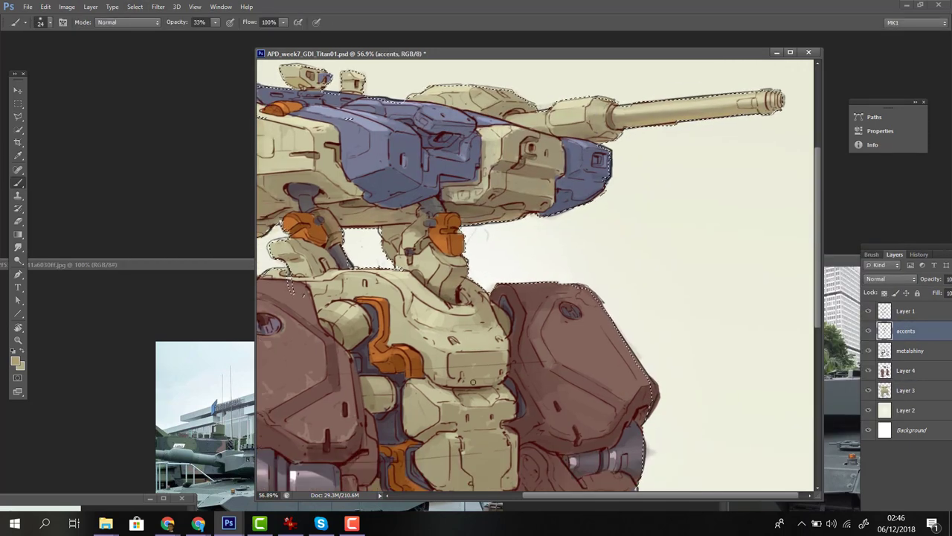
{"action": "left_click", "coordinate": [467, 452], "text": "alt"}
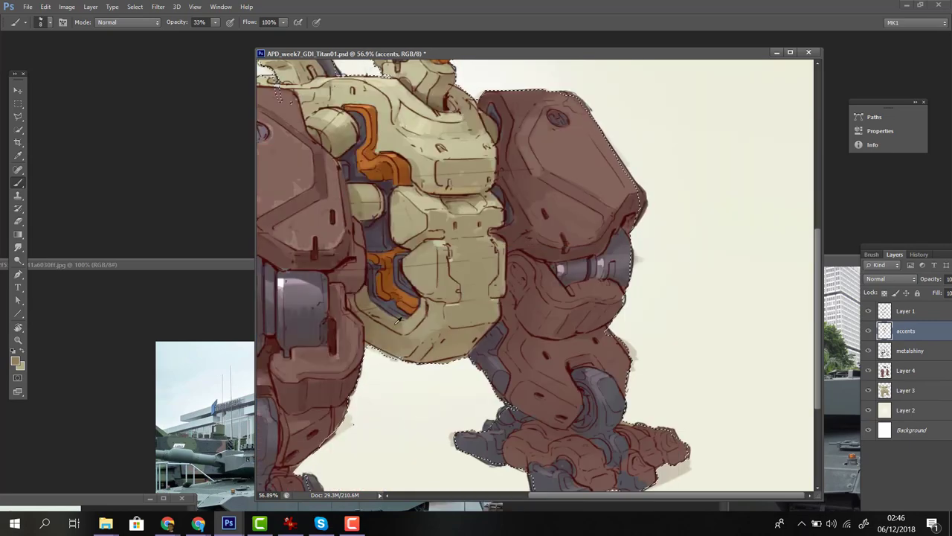
Sample a dark tone from the front leg and detail the torso with a 32 px brush at 77% opacity.
{"action": "key", "text": "7"}
{"action": "key", "text": "7"}
{"action": "key", "text": "bracketright"}
{"action": "left_click", "coordinate": [302, 462], "text": "alt"}
{"action": "scroll", "coordinate": [452, 192], "scroll_direction": "up", "scroll_amount": 6}
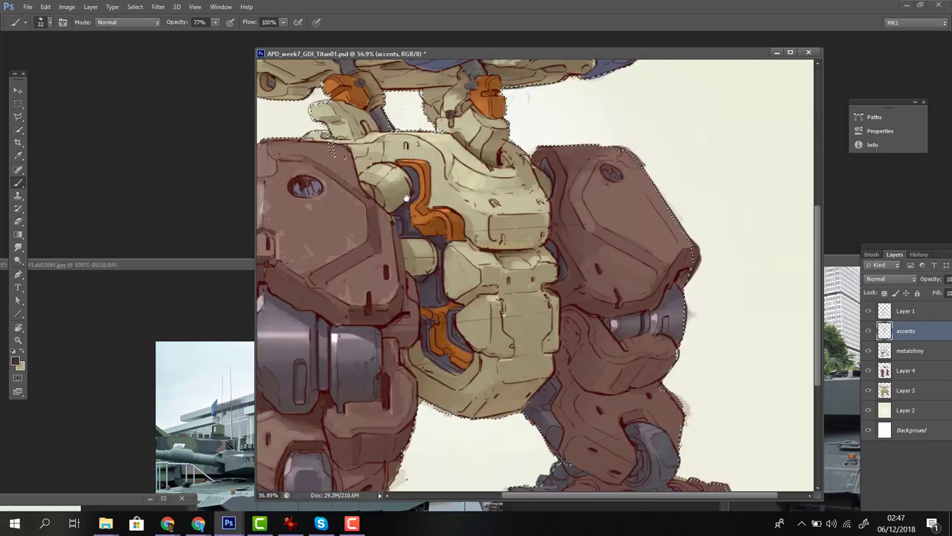
Lower the brush opacity to 55% and clear the silhouette selection.
{"action": "scroll", "coordinate": [451, 192], "scroll_direction": "left", "scroll_amount": 4}
{"action": "key", "text": "5"}
{"action": "key", "text": "5"}
{"action": "scroll", "coordinate": [331, 365], "scroll_direction": "up", "scroll_amount": 3}
{"action": "key", "text": "ctrl+d"}
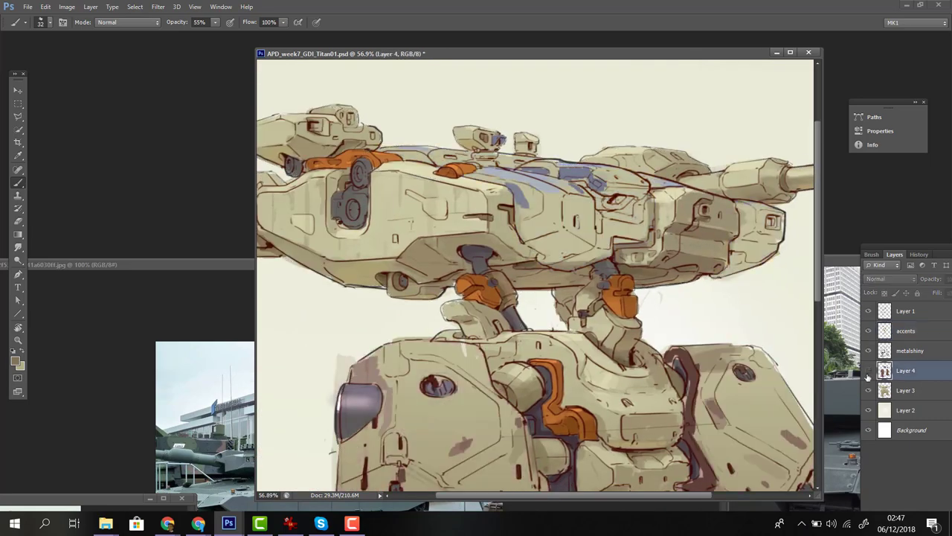
Select Layer 4 and pick a reddish brown for the leg armour.
{"action": "key", "text": "alt+bracketleft"}
{"action": "key", "text": "alt+bracketleft"}
{"action": "key", "text": "i"}
{"action": "left_click", "coordinate": [14, 360]}
{"action": "left_click", "coordinate": [658, 357]}
{"action": "key", "text": "Return"}
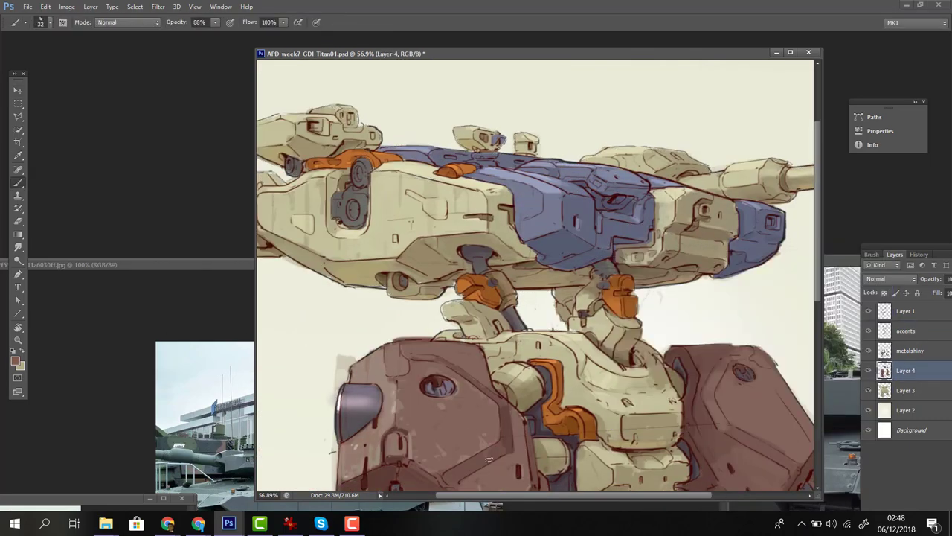
Paint worn marks and light edge wear on the front thigh armour on Layer 4 at 88% opacity.
{"action": "scroll", "coordinate": [446, 297], "scroll_direction": "down", "scroll_amount": 4}
{"action": "key", "text": "b"}
{"action": "key", "text": "8"}
{"action": "key", "text": "8"}
{"action": "scroll", "coordinate": [371, 345], "scroll_direction": "down", "scroll_amount": 3}
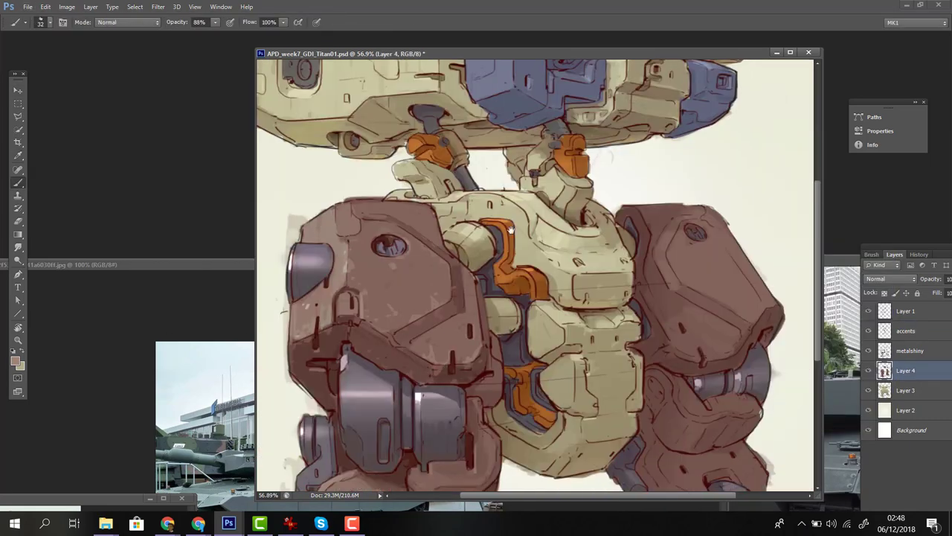
Add a new empty layer to the document.
{"action": "key", "text": "ctrl+shift+n"}
{"action": "key", "text": "Return"}
Paint metal grey over the rear foot's outer toe on metalshiny, sample a dark tone there and set 77% opacity.
{"action": "scroll", "coordinate": [521, 327], "scroll_direction": "down", "scroll_amount": 5}
{"action": "scroll", "coordinate": [665, 313], "scroll_direction": "right", "scroll_amount": 2}
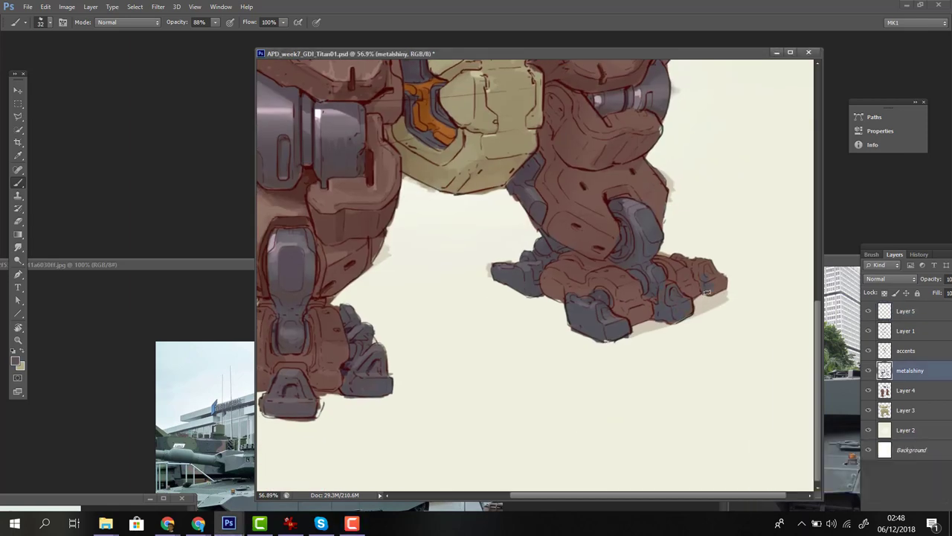
{"action": "left_click", "coordinate": [711, 279], "text": "alt"}
{"action": "scroll", "coordinate": [670, 297], "scroll_direction": "up", "scroll_amount": 3}
{"action": "scroll", "coordinate": [595, 312], "scroll_direction": "left", "scroll_amount": 1}
{"action": "key", "text": "7"}
{"action": "key", "text": "7"}
Shade the front leg's side joint and hip cylinder on metalshiny with dark and light metal tones at reduced opacity.
{"action": "mouse_move", "coordinate": [563, 320]}
{"action": "left_mouse_down"}
{"action": "mouse_move", "coordinate": [573, 309]}
{"action": "mouse_move", "coordinate": [550, 335]}
{"action": "mouse_move", "coordinate": [712, 349]}
{"action": "left_mouse_up"}
{"action": "left_click_drag", "start_coordinate": [375, 362], "coordinate": [448, 377]}
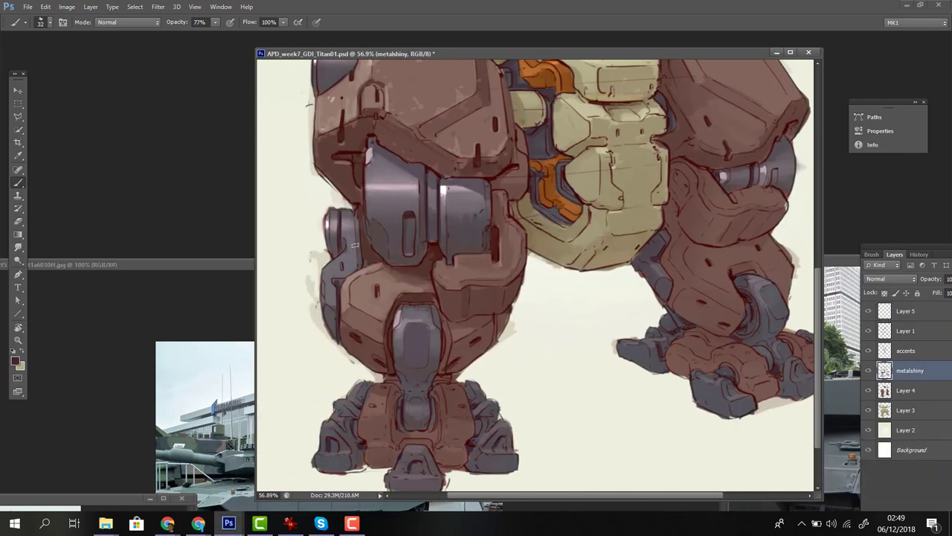
{"action": "left_click_drag", "start_coordinate": [300, 87], "coordinate": [367, 176]}
{"action": "key", "text": "2"}
{"action": "key", "text": "2"}
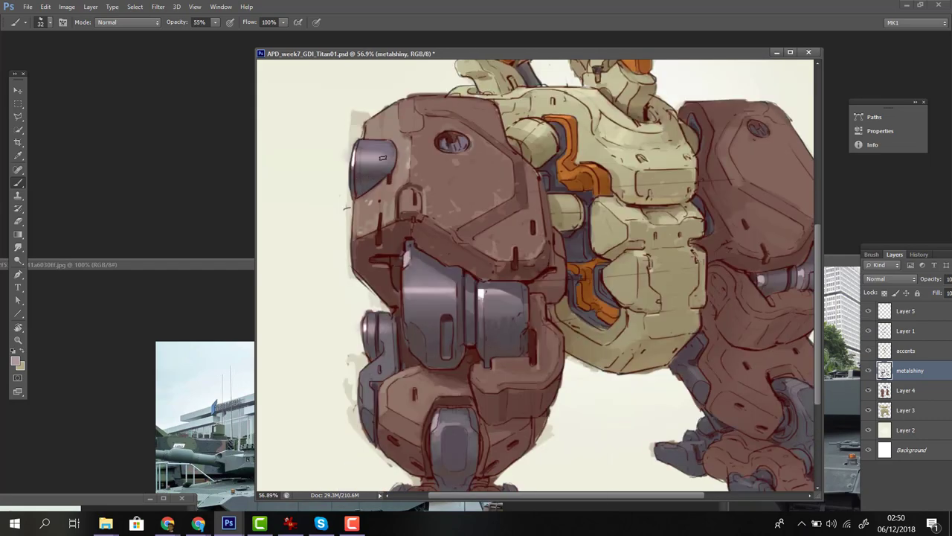
Select Layer 5, reduce the brush to 13 px and scatter light scratches over the front knee's metal cylinders at 77% opacity.
{"action": "right_click", "coordinate": [470, 247]}
{"action": "key", "text": "Return"}
{"action": "key", "text": "alt+shift+bracketright"}
{"action": "right_click", "coordinate": [439, 247]}
{"action": "key", "text": "Return"}
{"action": "left_click_drag", "start_coordinate": [754, 309], "coordinate": [743, 235]}
{"action": "key", "text": "7"}
{"action": "key", "text": "7"}
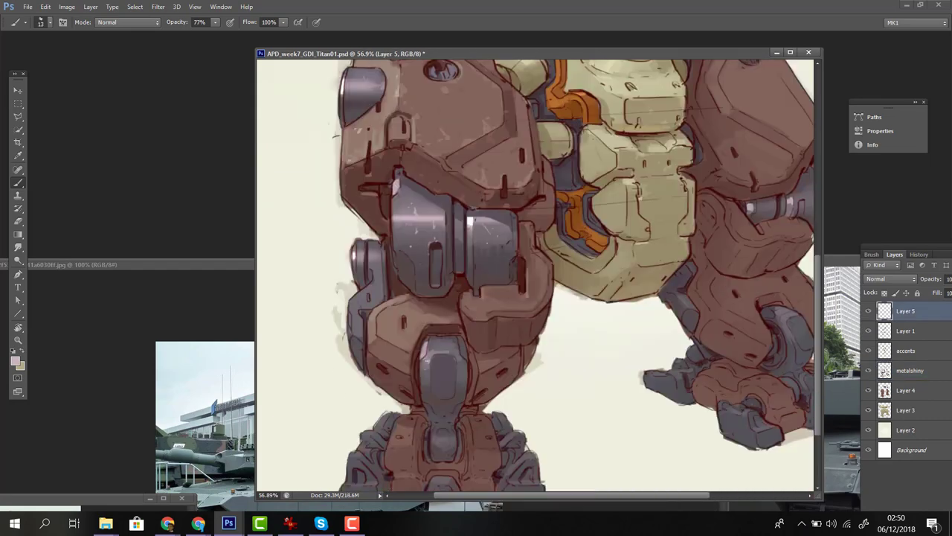
Add more fine scratches to the front knee cylinders, sample a grey tone and set 33% opacity.
{"action": "left_click_drag", "start_coordinate": [535, 282], "coordinate": [449, 263]}
{"action": "left_click_drag", "start_coordinate": [414, 201], "coordinate": [459, 244]}
{"action": "left_click", "coordinate": [491, 296], "text": "alt"}
{"action": "key", "text": "3"}
{"action": "key", "text": "3"}
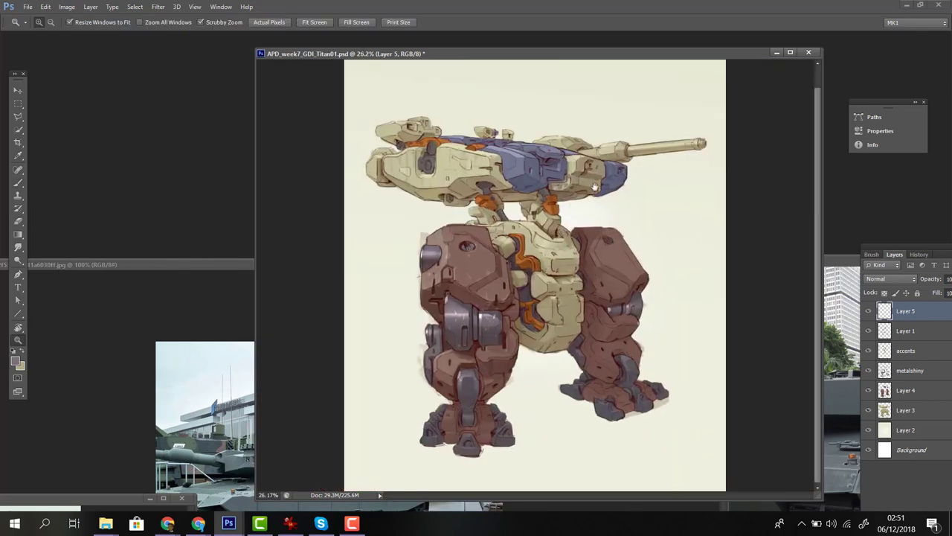
Pick a near-white colour and paint brighter chips and scratches on the front leg's metal parts.
{"action": "left_click_drag", "start_coordinate": [469, 246], "coordinate": [327, 181]}
{"action": "left_click", "coordinate": [15, 362]}
{"action": "key", "text": "Return"}
{"action": "left_click", "coordinate": [905, 389]}
{"action": "key", "text": "7"}
{"action": "key", "text": "7"}
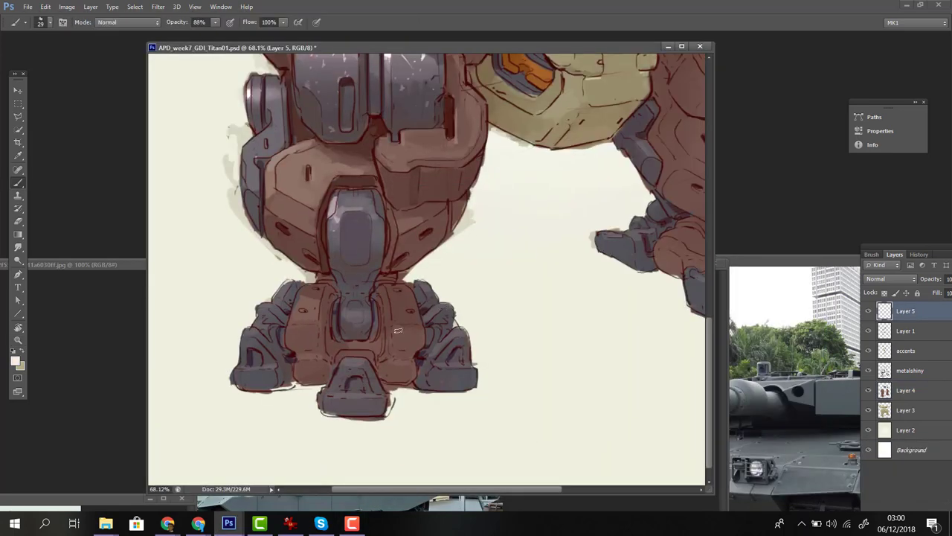
Touch up the leg armour on Layer 5 with a dark brown brush at 99% opacity.
{"action": "left_click", "coordinate": [398, 330], "text": "ctrl"}
{"action": "key", "text": "e"}
{"action": "right_click", "coordinate": [385, 252]}
{"action": "key", "text": "Escape"}
{"action": "key", "text": "9"}
{"action": "key", "text": "9"}
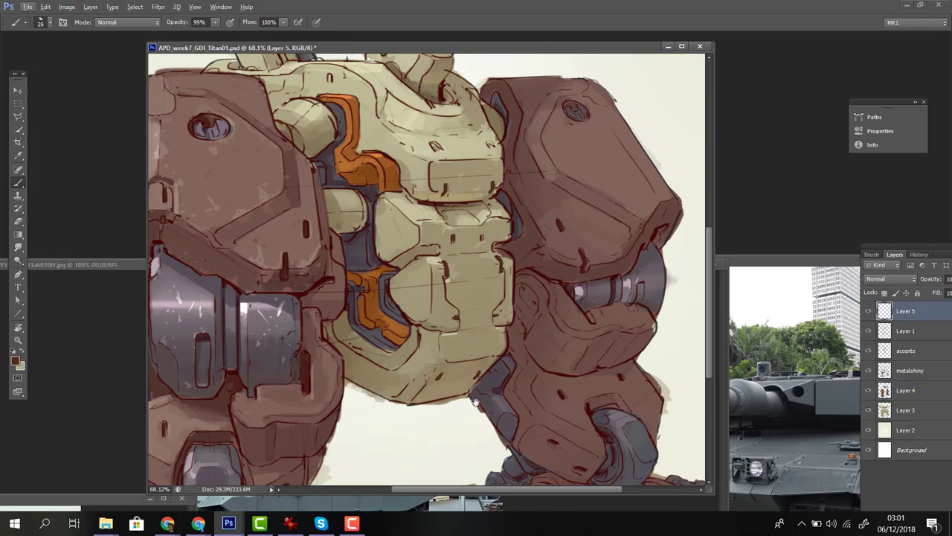
{"action": "scroll", "coordinate": [457, 317], "scroll_direction": "down", "scroll_amount": 5}
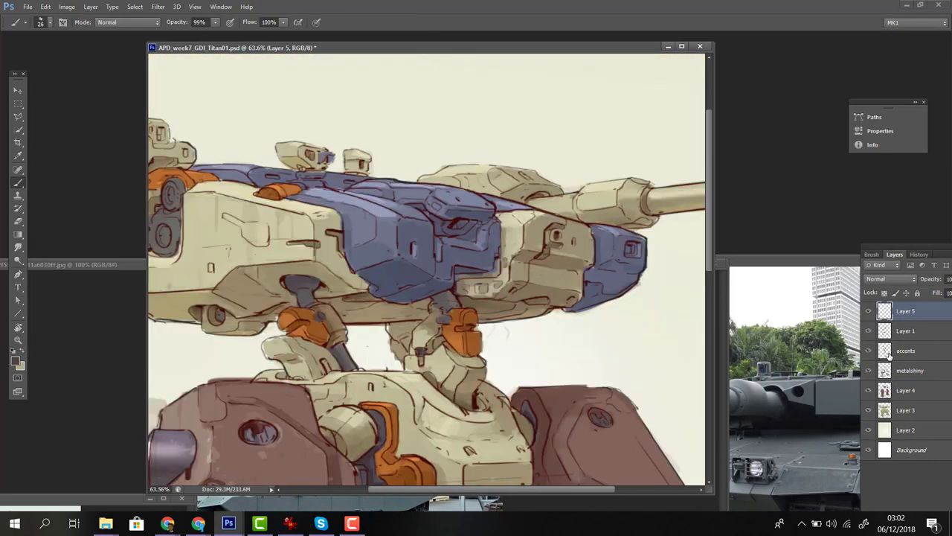
Paint a small lamp with a bright highlight in the square port of the blue nose on Layer 5.
{"action": "left_click", "coordinate": [428, 215], "text": "ctrl"}
{"action": "left_click", "coordinate": [632, 249], "text": "alt"}
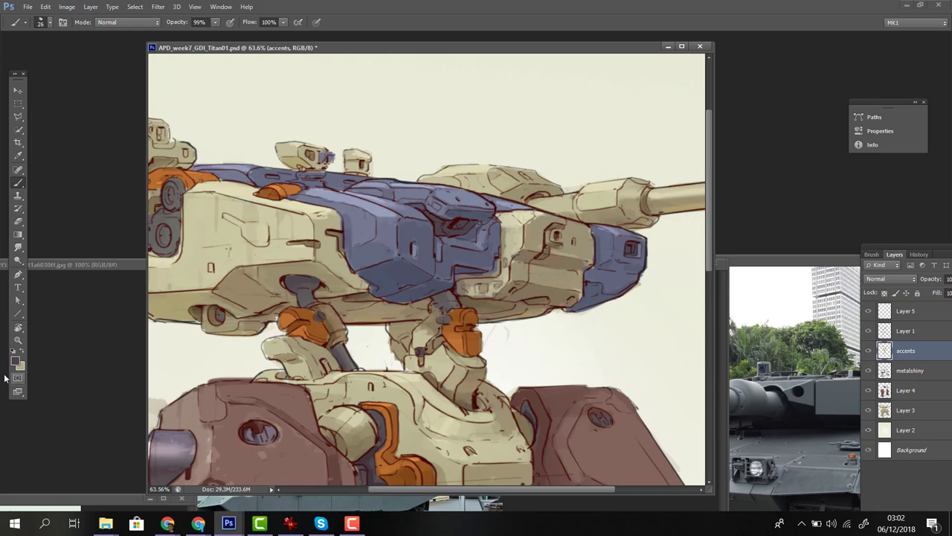
{"action": "right_click", "coordinate": [631, 250], "text": "ctrl"}
{"action": "left_click_drag", "start_coordinate": [630, 249], "coordinate": [563, 188]}
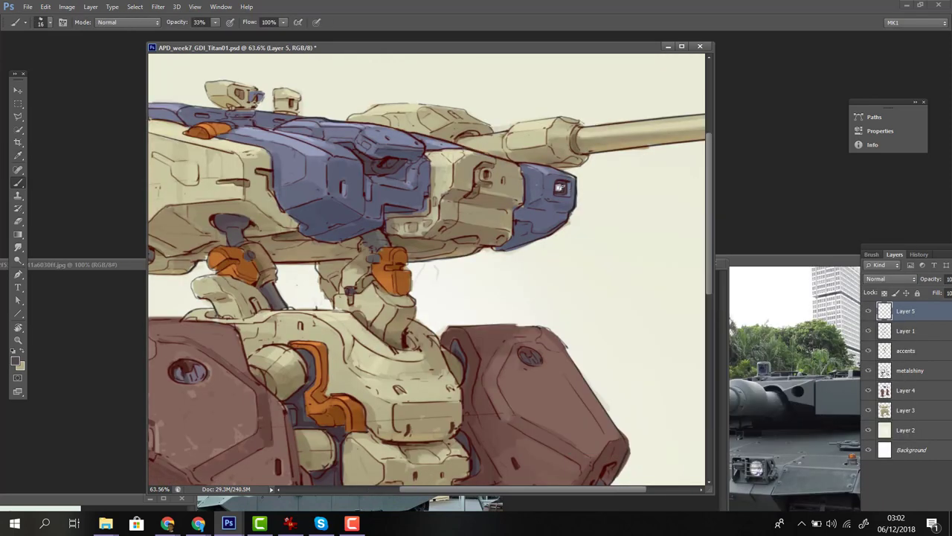
{"action": "left_click_drag", "start_coordinate": [229, 223], "coordinate": [270, 204]}
{"action": "scroll", "coordinate": [407, 227], "scroll_direction": "down", "scroll_amount": 3}
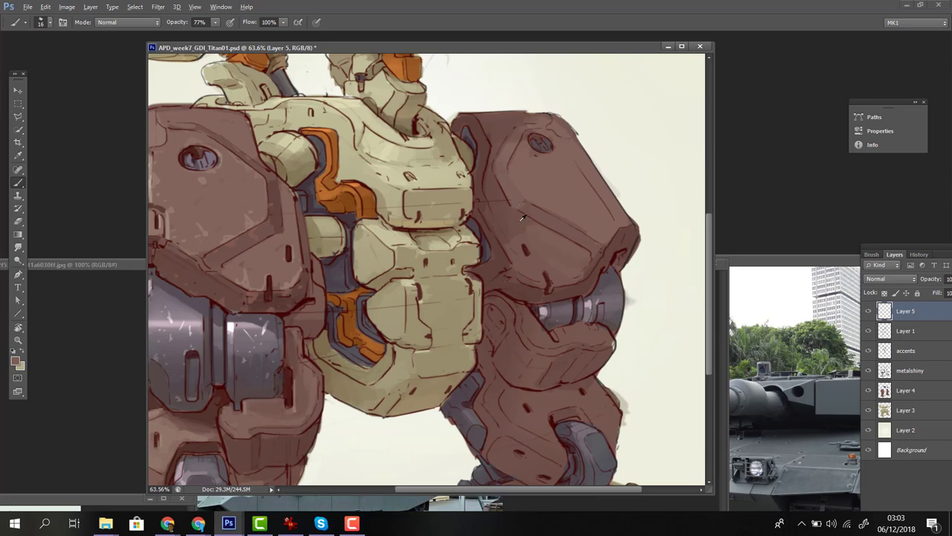
Select Layer 4 and blend soft reddish-brown tones over the far thigh armour at low opacity.
{"action": "right_click", "coordinate": [565, 190]}
{"action": "left_click", "coordinate": [594, 228]}
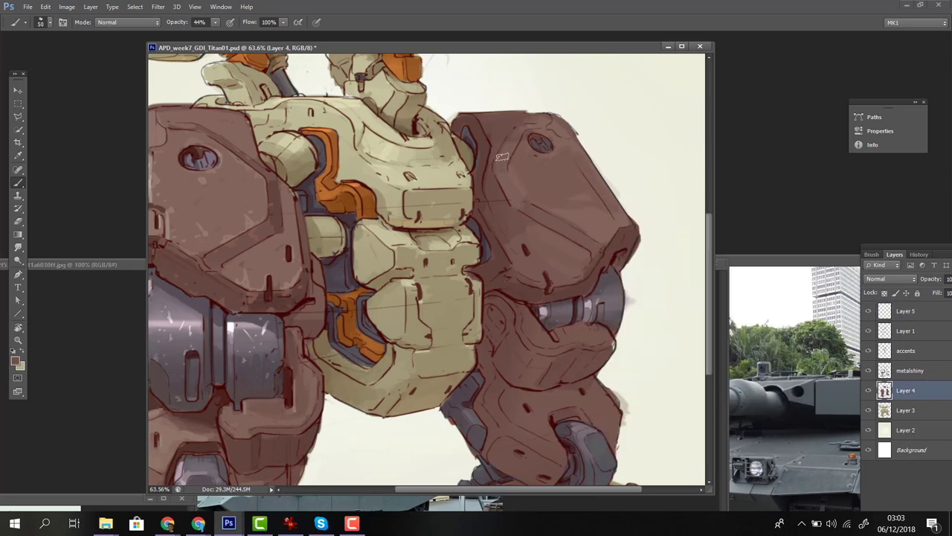
{"action": "key", "text": "3"}
{"action": "key", "text": "3"}
{"action": "left_click_drag", "start_coordinate": [350, 132], "coordinate": [511, 188]}
{"action": "key", "text": "5"}
{"action": "key", "text": "5"}
Paint lighter brown wear along the front thigh's panel edges on Layer 5 with a smaller brush at 88% opacity.
{"action": "key", "text": "bracketleft"}
{"action": "key", "text": "bracketleft"}
{"action": "left_click", "coordinate": [435, 179], "text": "alt"}
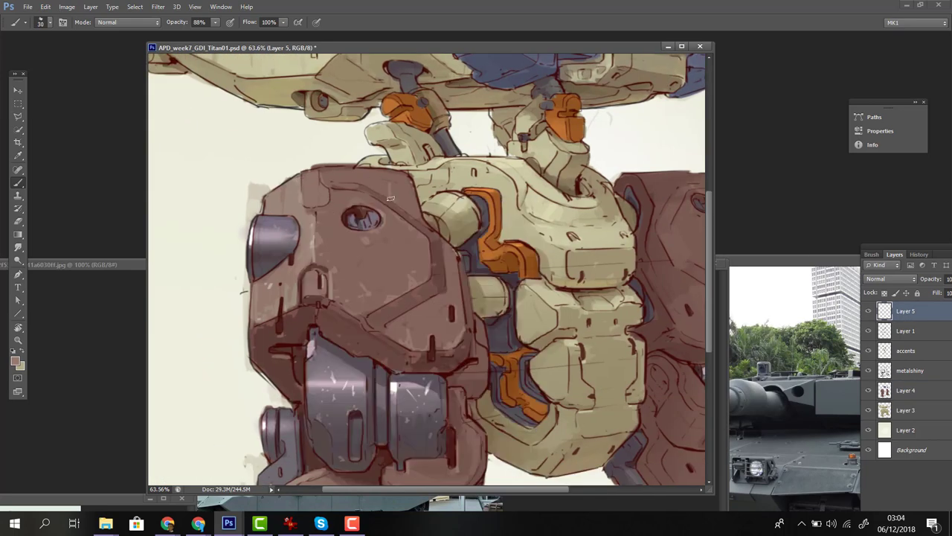
{"action": "mouse_move", "coordinate": [447, 165]}
{"action": "left_mouse_down"}
{"action": "mouse_move", "coordinate": [428, 193]}
{"action": "mouse_move", "coordinate": [439, 242]}
{"action": "left_mouse_up"}
{"action": "key", "text": "8"}
{"action": "key", "text": "8"}
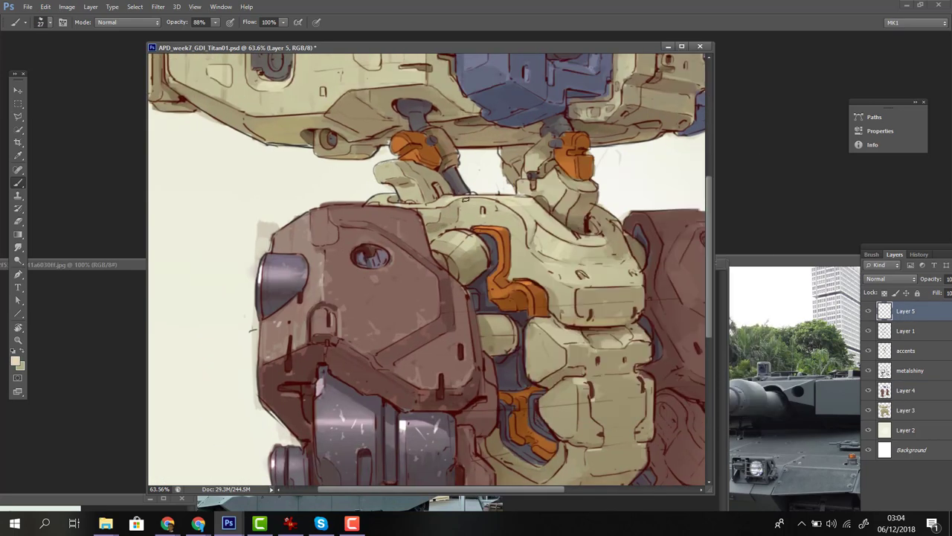
Pick a pale cream and paint edge highlights on the rear hull and rear turret with a 19 px brush.
{"action": "left_click_drag", "start_coordinate": [224, 56], "coordinate": [299, 147]}
{"action": "left_click", "coordinate": [14, 361]}
{"action": "key", "text": "Return"}
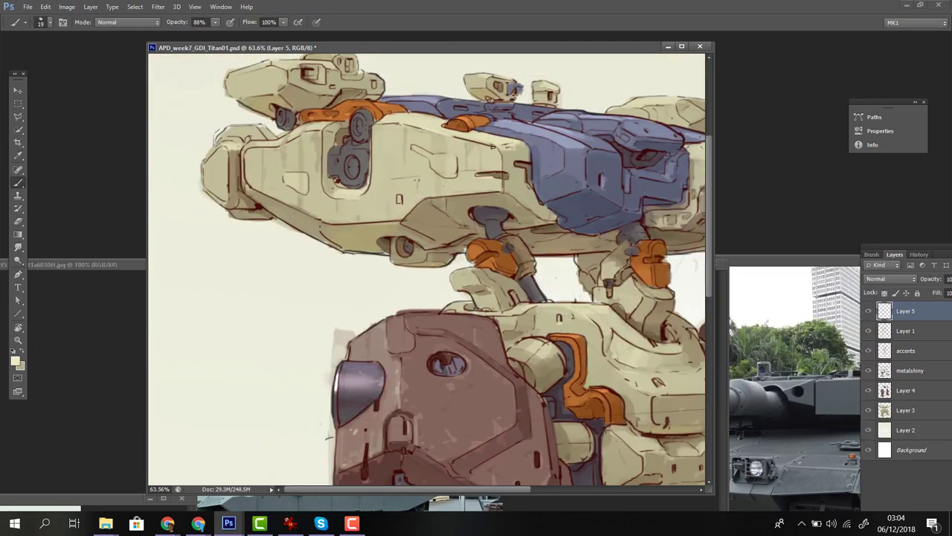
{"action": "key", "text": "bracketleft"}
{"action": "left_click_drag", "start_coordinate": [260, 66], "coordinate": [261, 113]}
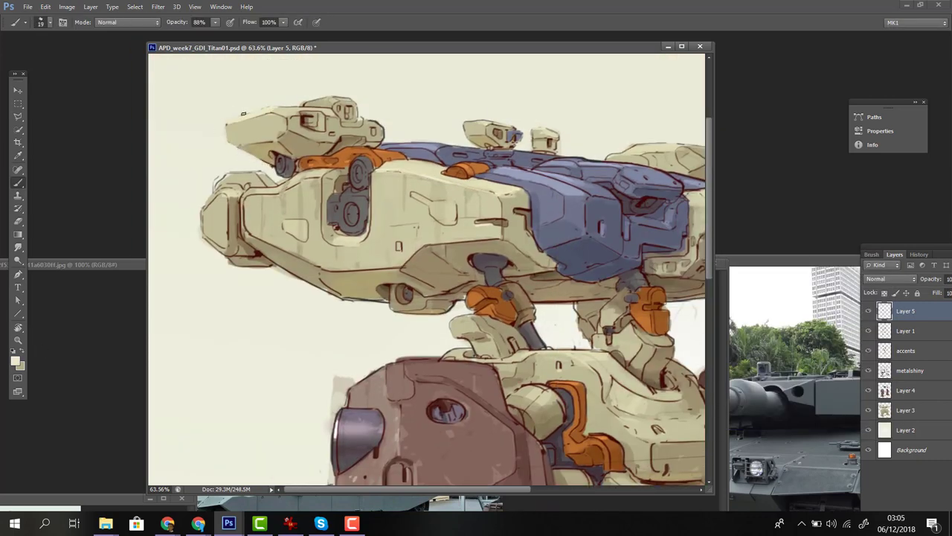
{"action": "left_click_drag", "start_coordinate": [270, 190], "coordinate": [89, 147]}
{"action": "left_click_drag", "start_coordinate": [318, 227], "coordinate": [386, 199]}
Sample the strut's grey and shade the struts between hull and torso on Layer 5 at 33% opacity.
{"action": "left_click", "coordinate": [386, 198], "text": "alt"}
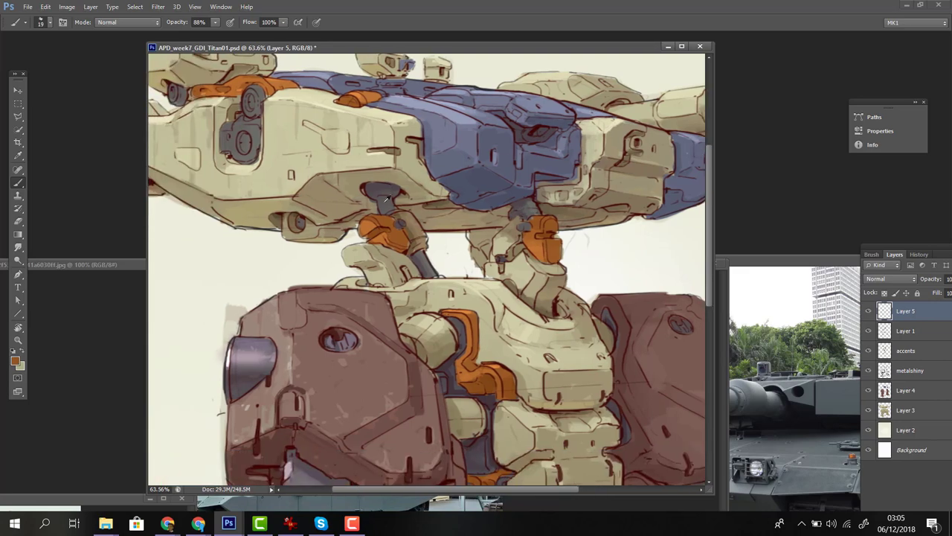
{"action": "key", "text": "3"}
{"action": "key", "text": "3"}
{"action": "left_click_drag", "start_coordinate": [422, 251], "coordinate": [426, 239]}
{"action": "left_click_drag", "start_coordinate": [381, 198], "coordinate": [347, 84]}
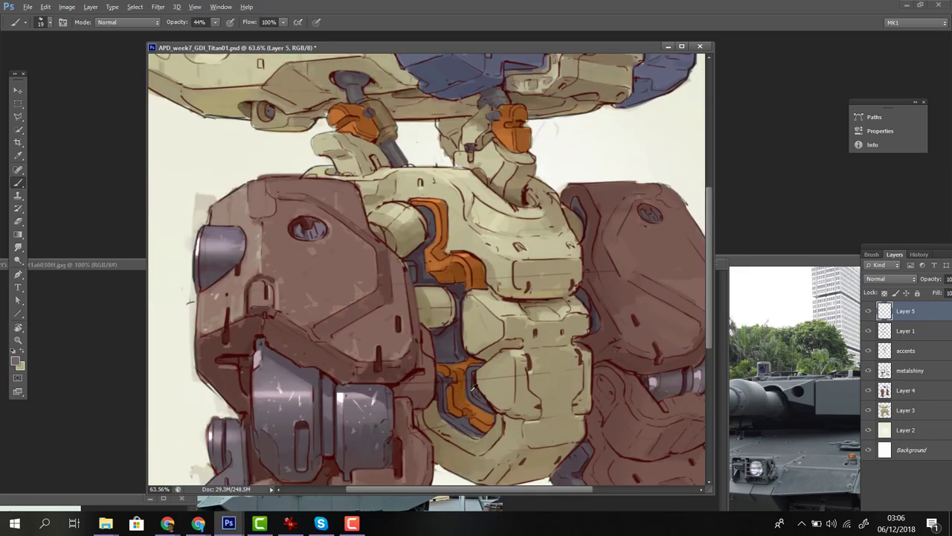
Select the accents layer and shade the orange torso parts with a dark orange-brown, using 88% and 33% opacity.
{"action": "key", "text": "alt+bracketleft"}
{"action": "key", "text": "alt+bracketleft"}
{"action": "key", "text": "8"}
{"action": "key", "text": "8"}
{"action": "left_click", "coordinate": [513, 118], "text": "alt"}
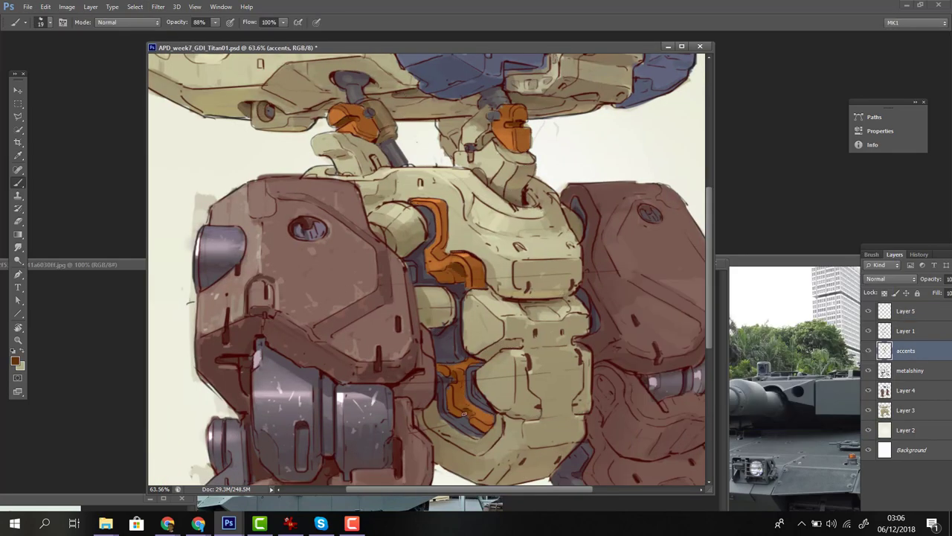
{"action": "key", "text": "3"}
{"action": "key", "text": "3"}
{"action": "left_click_drag", "start_coordinate": [461, 327], "coordinate": [420, 327]}
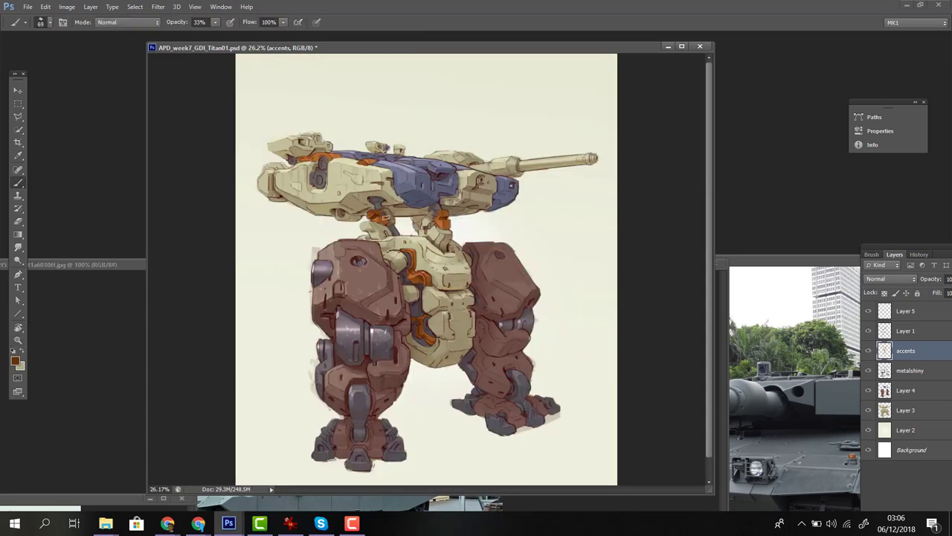
Blend a greyish blue into the blue hull armour below the eye on accents at 33% opacity.
{"action": "left_click", "coordinate": [451, 222], "text": "alt"}
{"action": "right_click", "coordinate": [339, 184]}
{"action": "left_click", "coordinate": [320, 157]}
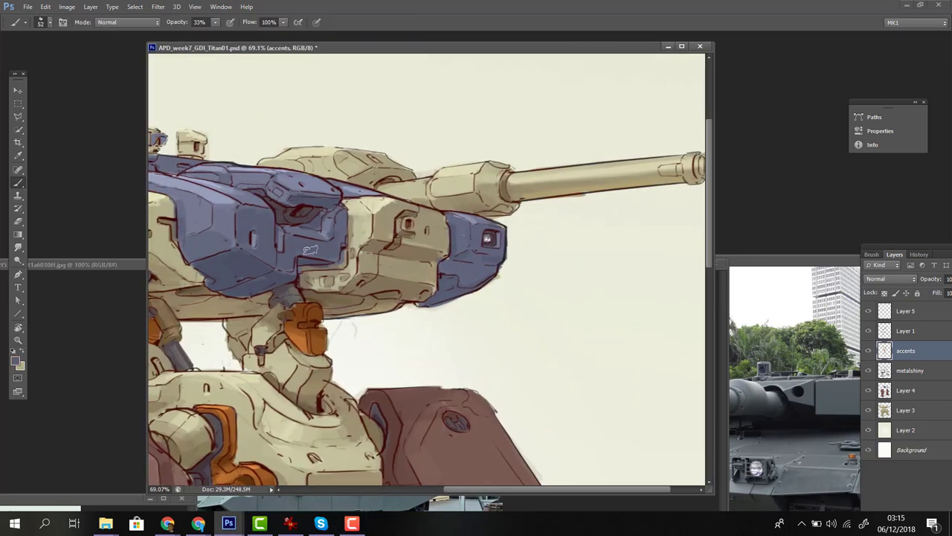
Return to Layer 5, pick a vivid pink and paint the glowing eye in the blue hull.
{"action": "key", "text": "alt+bracketright"}
{"action": "key", "text": "alt+bracketright"}
{"action": "left_click", "coordinate": [585, 346], "text": "alt"}
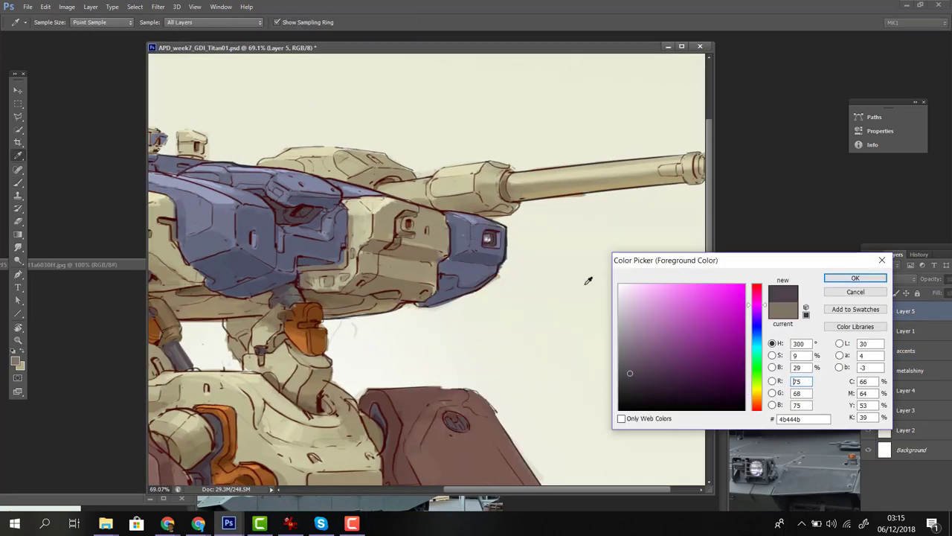
{"action": "left_click", "coordinate": [697, 334]}
{"action": "left_click", "coordinate": [855, 278]}
Set the background colour to green and refine the eye with a darker pink and a small highlight.
{"action": "left_click", "coordinate": [20, 366]}
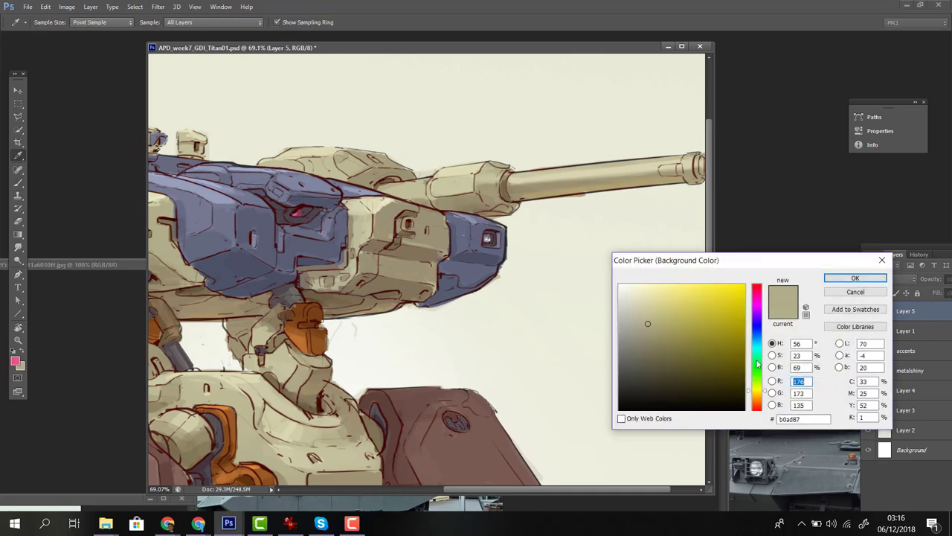
{"action": "left_click", "coordinate": [757, 363]}
{"action": "key", "text": "Return"}
{"action": "key", "text": "b"}
{"action": "left_click", "coordinate": [891, 279]}
{"action": "key", "text": "Escape"}
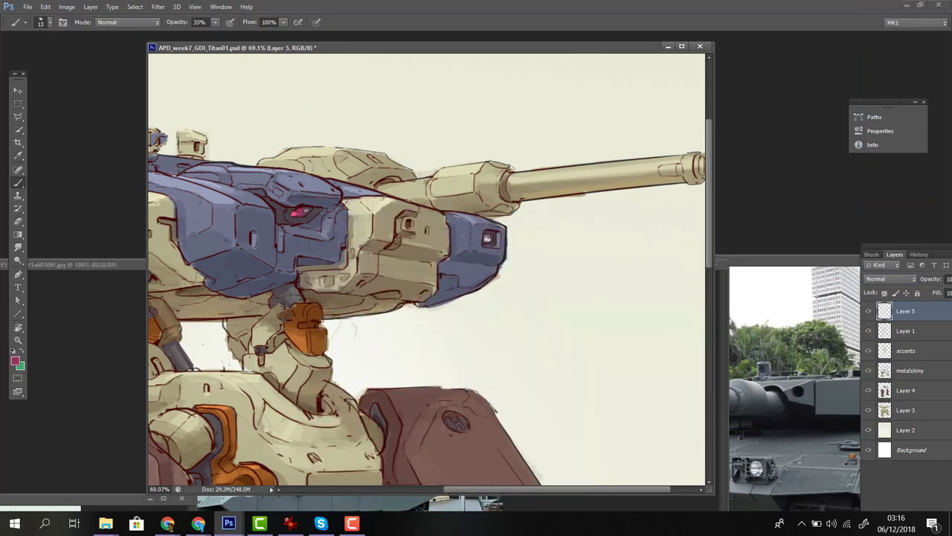
Sample a light lavender and paint edge highlights along the blue hull armour on Layer 5.
{"action": "left_click", "coordinate": [309, 208], "text": "alt"}
{"action": "left_click_drag", "start_coordinate": [310, 208], "coordinate": [418, 220]}
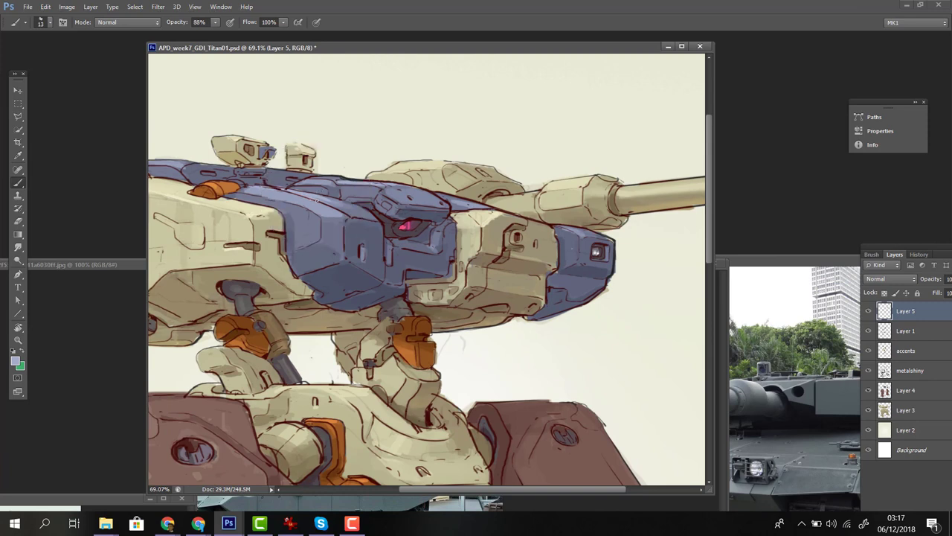
{"action": "left_click_drag", "start_coordinate": [316, 182], "coordinate": [395, 186]}
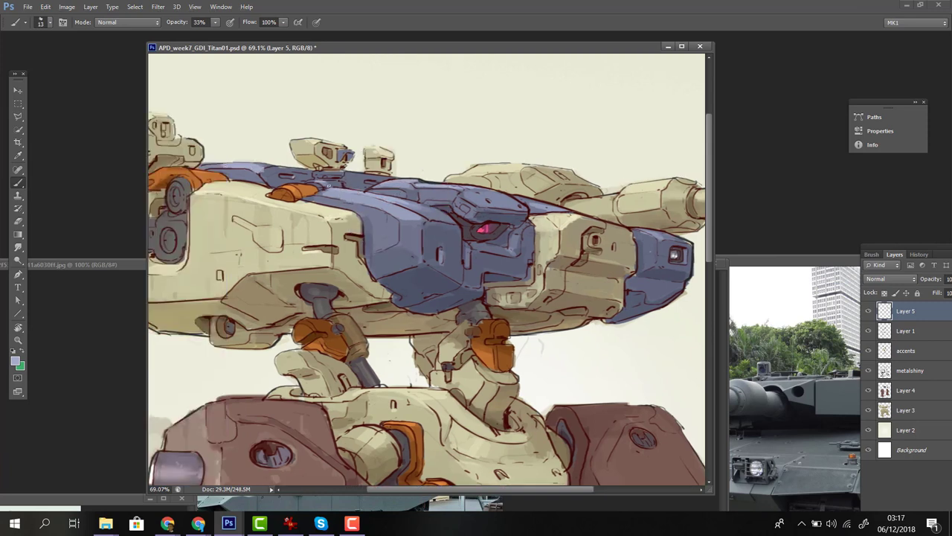
Brighten the orange joints beneath the hull with a lighter orange on Layer 5 at partial opacity.
{"action": "key", "text": "5"}
{"action": "key", "text": "5"}
{"action": "left_click_drag", "start_coordinate": [441, 266], "coordinate": [385, 283]}
{"action": "left_click", "coordinate": [233, 207], "text": "alt"}
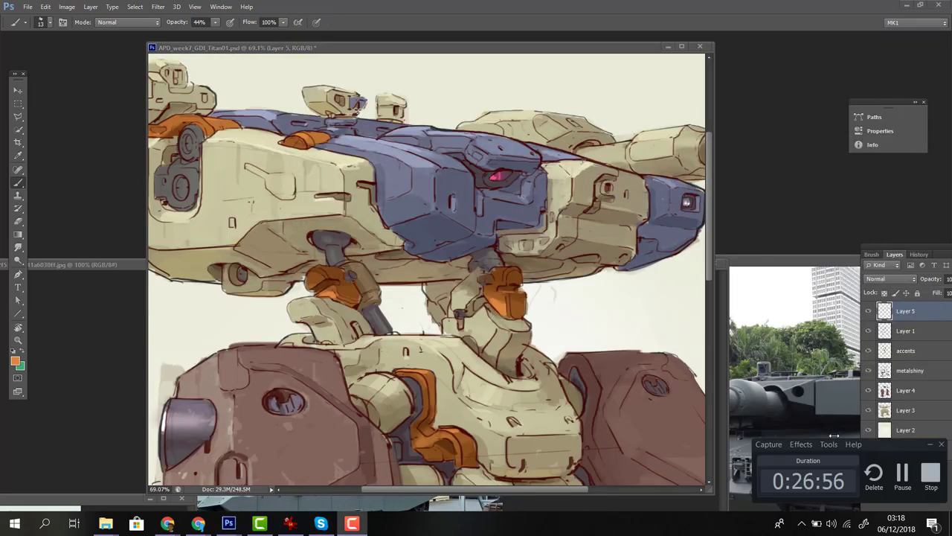
Sample a light cream and paint highlights on the cream hull panels at 99% opacity.
{"action": "key", "text": "alt+period"}
{"action": "left_click", "coordinate": [323, 199], "text": "alt"}
{"action": "key", "text": "9"}
{"action": "key", "text": "9"}
{"action": "left_click_drag", "start_coordinate": [324, 200], "coordinate": [458, 214]}
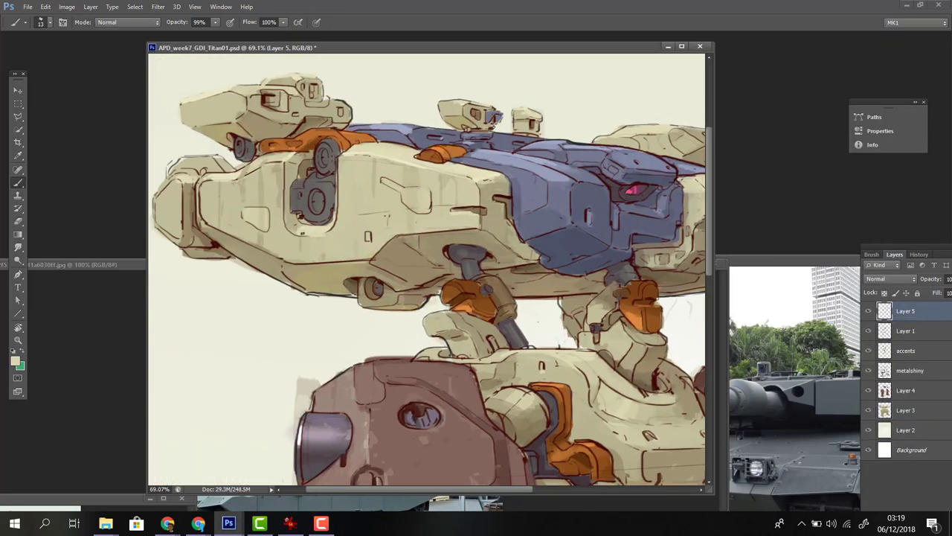
Sample the grey of the round mechanism in the hull's side recess and touch up its details.
{"action": "left_click", "coordinate": [311, 208], "text": "alt"}
{"action": "left_click_drag", "start_coordinate": [311, 208], "coordinate": [353, 212]}
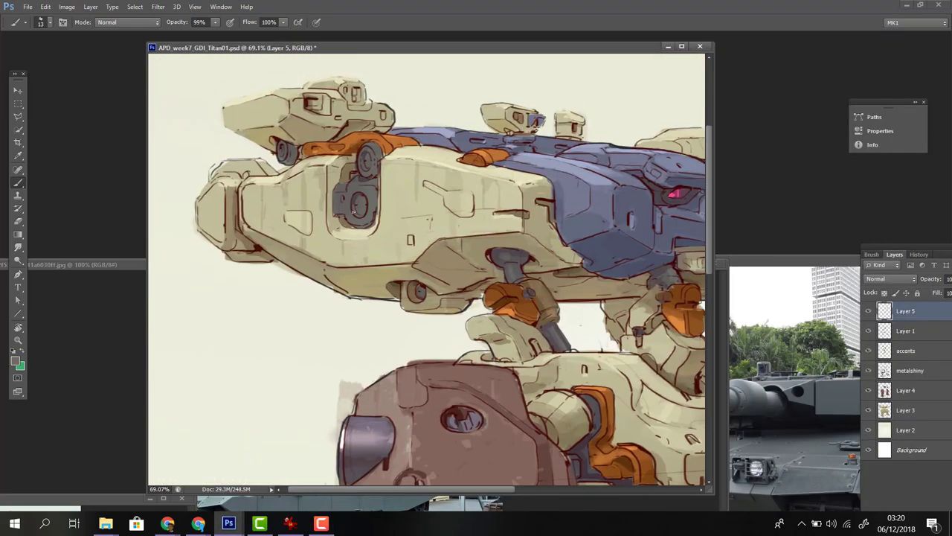
{"action": "key", "text": "8"}
{"action": "key", "text": "8"}
{"action": "mouse_move", "coordinate": [370, 147]}
{"action": "left_mouse_down"}
{"action": "mouse_move", "coordinate": [250, 177]}
{"action": "mouse_move", "coordinate": [362, 166]}
{"action": "mouse_move", "coordinate": [405, 196]}
{"action": "mouse_move", "coordinate": [351, 172]}
{"action": "left_mouse_up"}
{"action": "key", "text": "5"}
{"action": "key", "text": "5"}
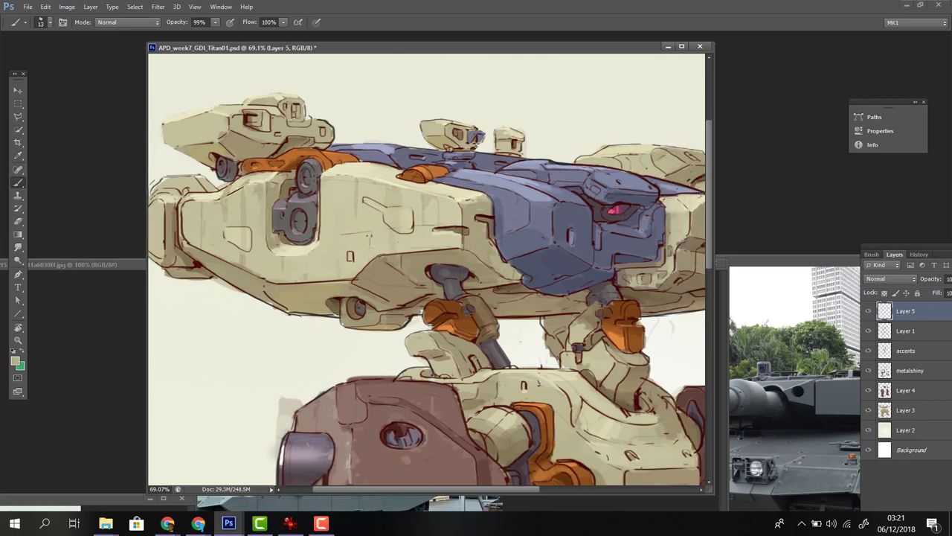
Sample tones around the gun mount and paint a lavender highlight along the blue ridge beside it.
{"action": "scroll", "coordinate": [507, 128], "scroll_direction": "right", "scroll_amount": 5}
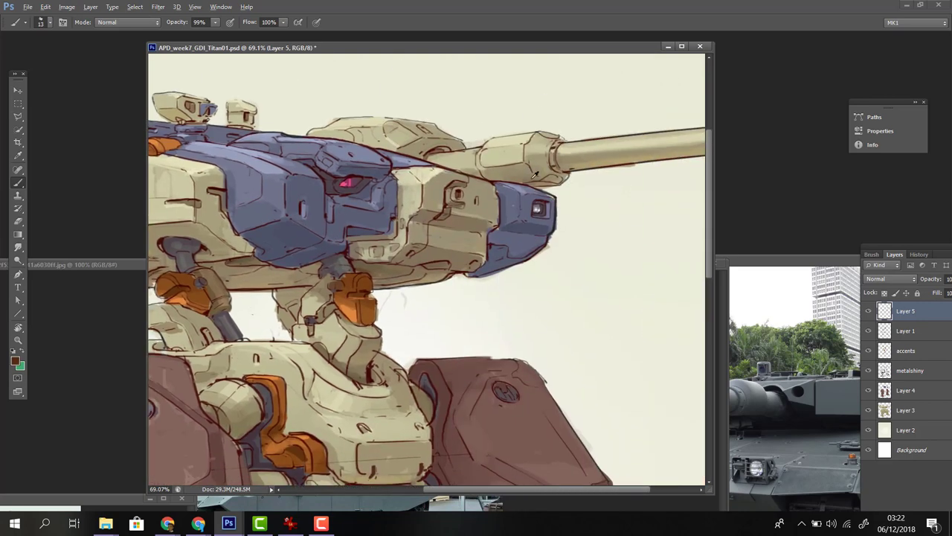
{"action": "left_click", "coordinate": [534, 173], "text": "alt"}
{"action": "left_click", "coordinate": [418, 158], "text": "alt"}
{"action": "left_click_drag", "start_coordinate": [387, 152], "coordinate": [450, 168]}
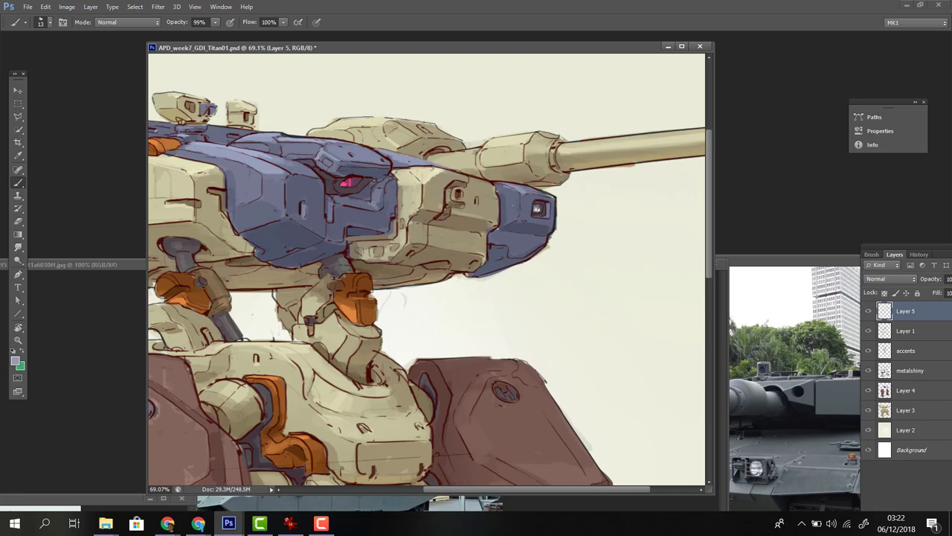
{"action": "left_click", "coordinate": [378, 154], "text": "alt"}
Pick a dark red and paint the rear turret's sensor window on Layer 5 at 88% opacity.
{"action": "scroll", "coordinate": [378, 154], "scroll_direction": "left", "scroll_amount": 8}
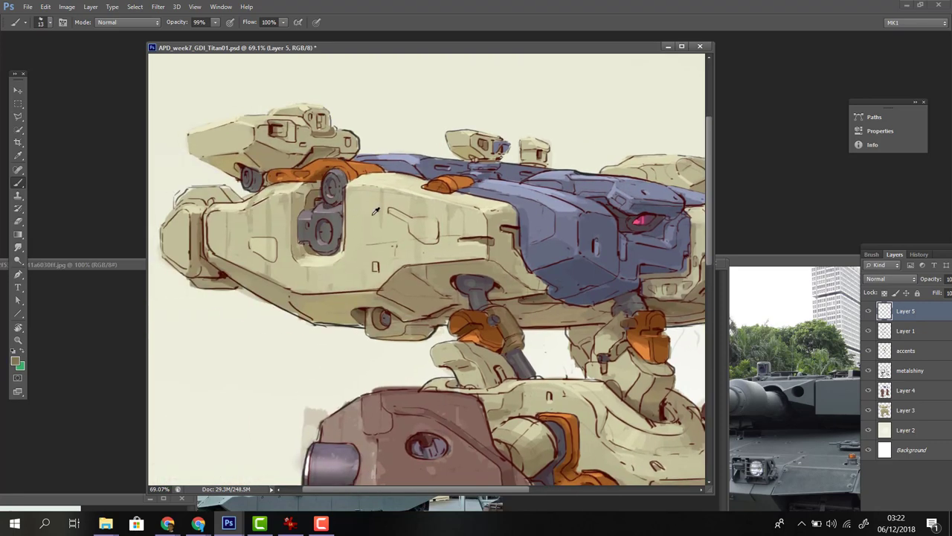
{"action": "scroll", "coordinate": [428, 268], "scroll_direction": "right", "scroll_amount": 1}
{"action": "left_click", "coordinate": [15, 361]}
{"action": "left_click", "coordinate": [850, 275]}
{"action": "key", "text": "8"}
{"action": "key", "text": "8"}
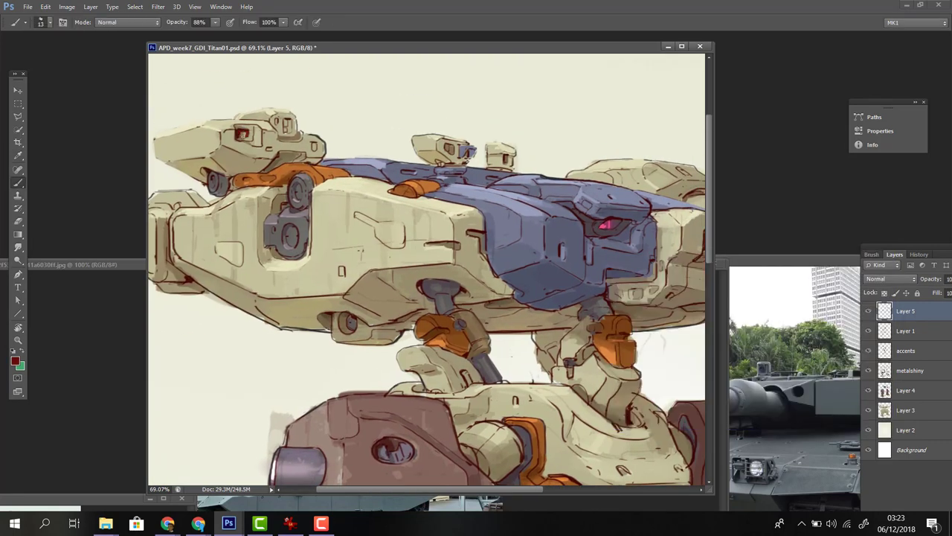
Paint over the pink eye in the blue hull with dark red on Layer 5.
{"action": "left_click", "coordinate": [369, 298], "text": "alt"}
{"action": "left_click_drag", "start_coordinate": [368, 299], "coordinate": [462, 188]}
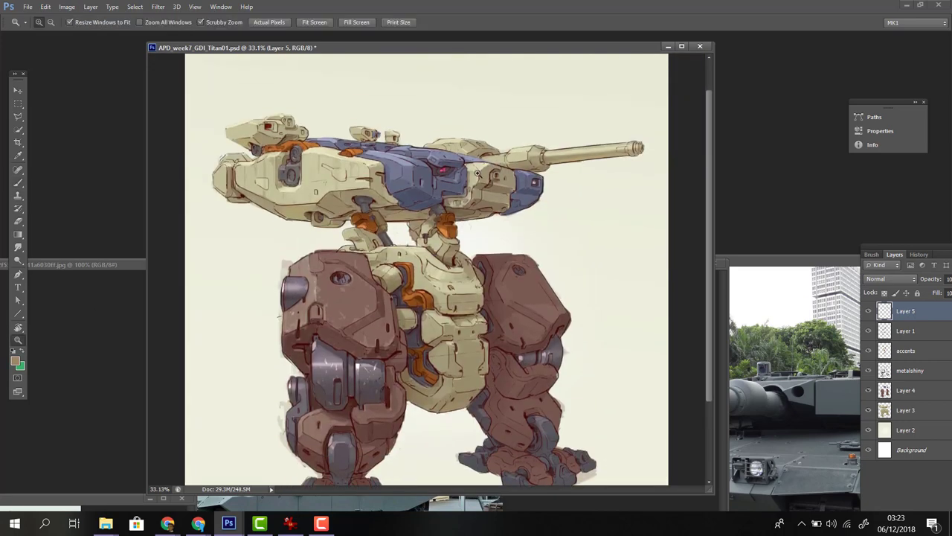
{"action": "left_click", "coordinate": [462, 188], "text": "alt"}
{"action": "key", "text": "9"}
{"action": "key", "text": "9"}
{"action": "scroll", "coordinate": [458, 190], "scroll_direction": "up", "scroll_amount": 1}
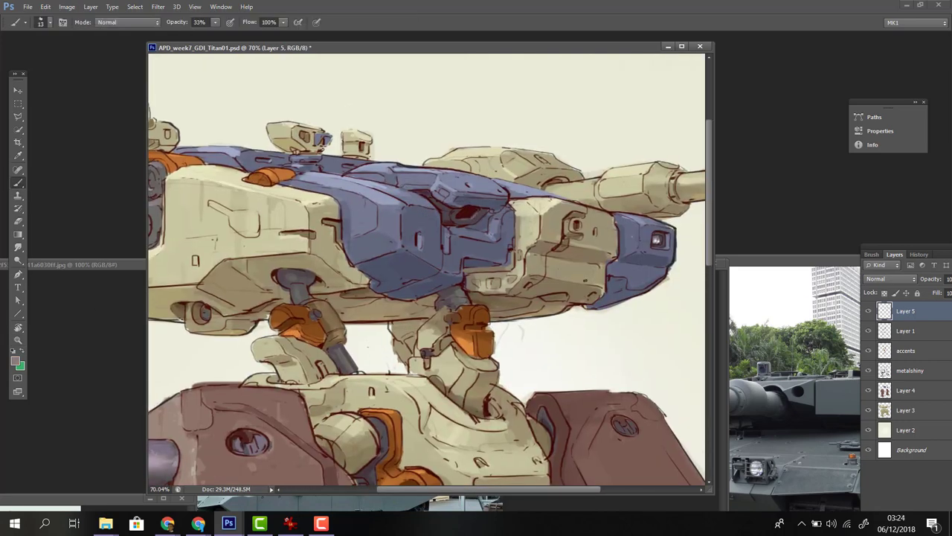
Pick a grey foreground colour and touch up the joints beneath the hull on Layer 5 at 44% opacity.
{"action": "left_click", "coordinate": [15, 360]}
{"action": "left_click", "coordinate": [855, 277]}
{"action": "key", "text": "4"}
{"action": "key", "text": "4"}
{"action": "scroll", "coordinate": [424, 195], "scroll_direction": "down", "scroll_amount": 3}
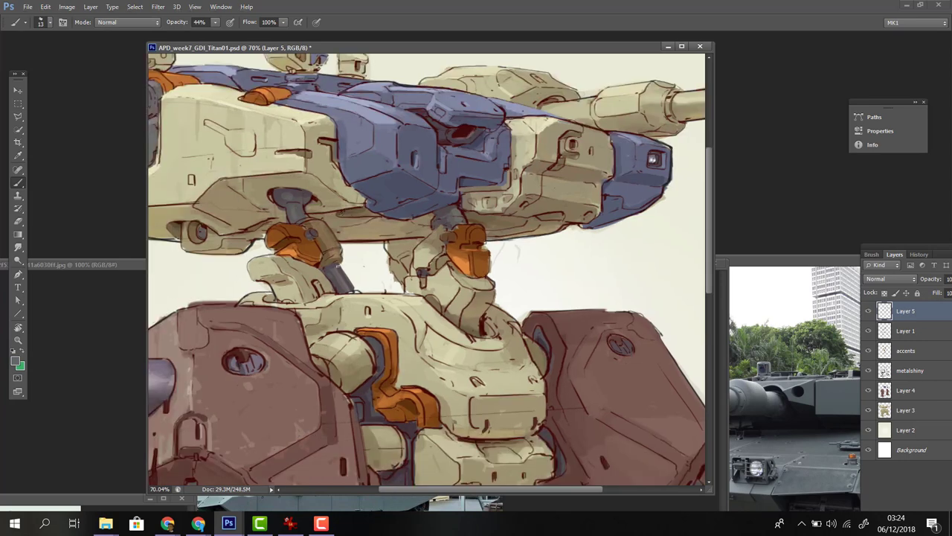
Touch up the torso armour with sampled tan and brown tones on Layer 5 at up to 99% opacity.
{"action": "key", "text": "9"}
{"action": "key", "text": "9"}
{"action": "scroll", "coordinate": [372, 249], "scroll_direction": "down", "scroll_amount": 4}
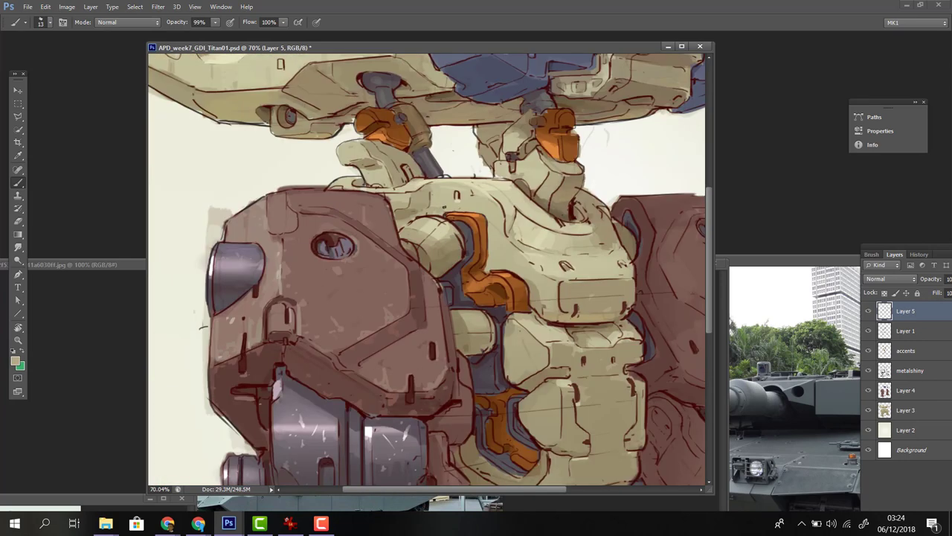
{"action": "key", "text": "9"}
{"action": "key", "text": "9"}
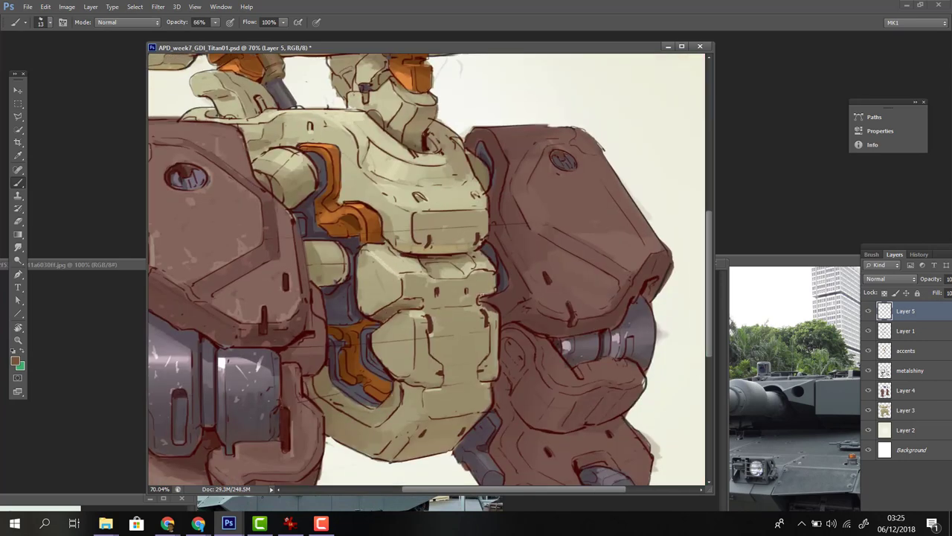
{"action": "mouse_move", "coordinate": [456, 140]}
{"action": "left_mouse_down"}
{"action": "mouse_move", "coordinate": [501, 153]}
{"action": "mouse_move", "coordinate": [510, 235]}
{"action": "left_mouse_up"}
{"action": "left_click", "coordinate": [417, 249], "text": "alt"}
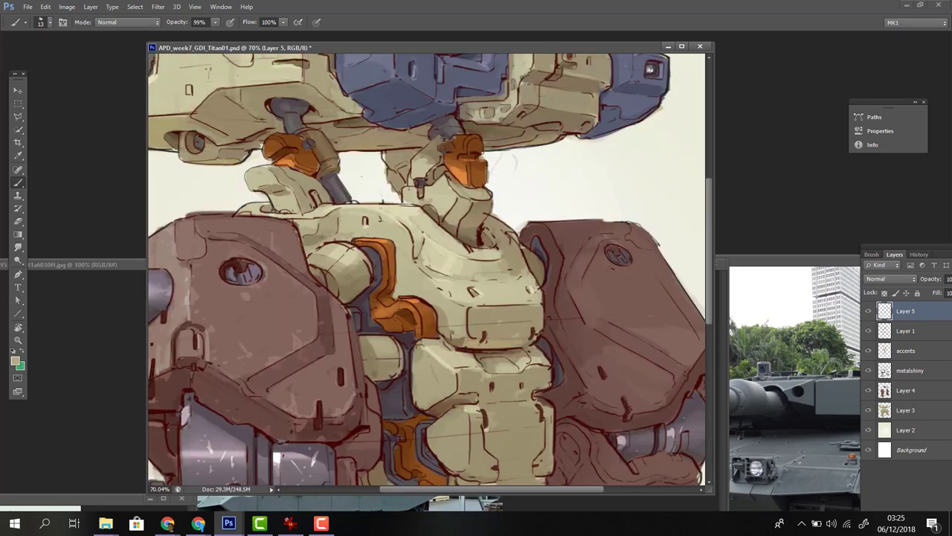
Sample a cream tone and tidy the outline around the hull's rear end with a size 14 brush at 88% opacity.
{"action": "key", "text": "4"}
{"action": "key", "text": "4"}
{"action": "key", "text": "ctrl+0"}
{"action": "key", "text": "bracketright"}
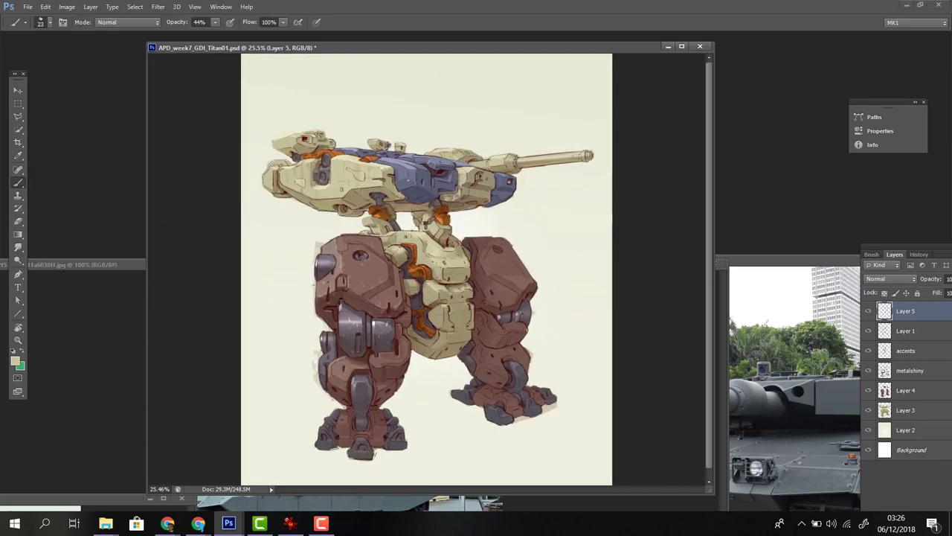
{"action": "left_click", "coordinate": [325, 131], "text": "alt"}
{"action": "left_click_drag", "start_coordinate": [325, 131], "coordinate": [357, 131]}
{"action": "key", "text": "8"}
{"action": "key", "text": "8"}
{"action": "key", "text": "bracketleft"}
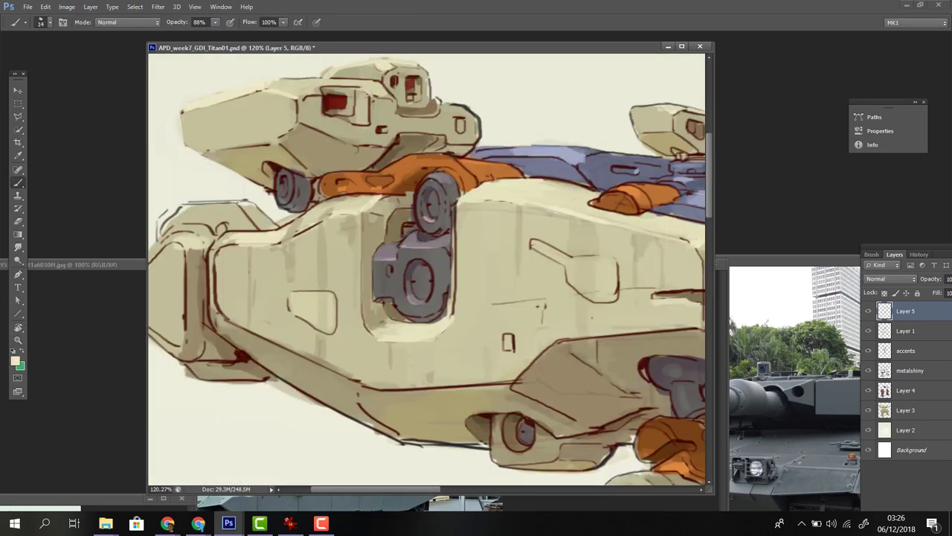
{"action": "left_click_drag", "start_coordinate": [166, 325], "coordinate": [234, 302]}
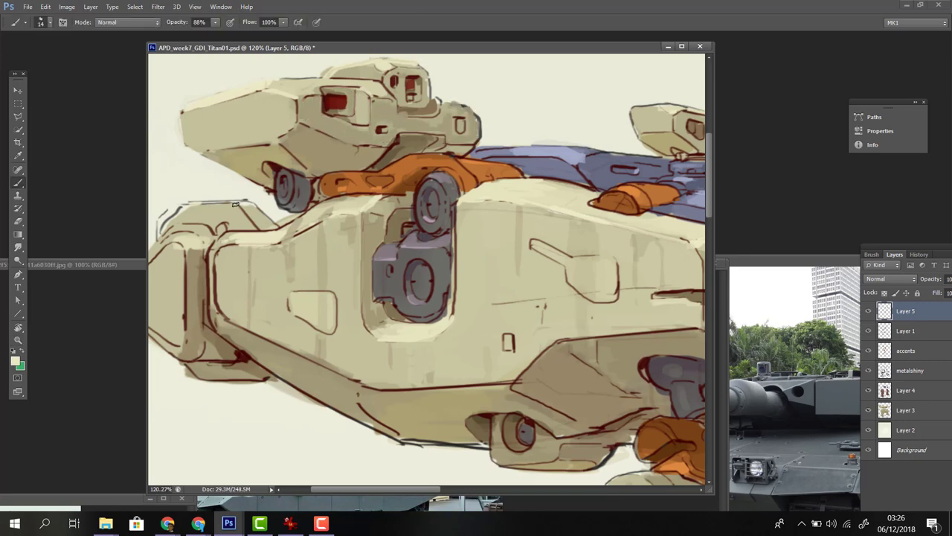
Sample a brown from the mech and touch up the hull and torso details on Layer 5.
{"action": "scroll", "coordinate": [201, 223], "scroll_direction": "down", "scroll_amount": 6}
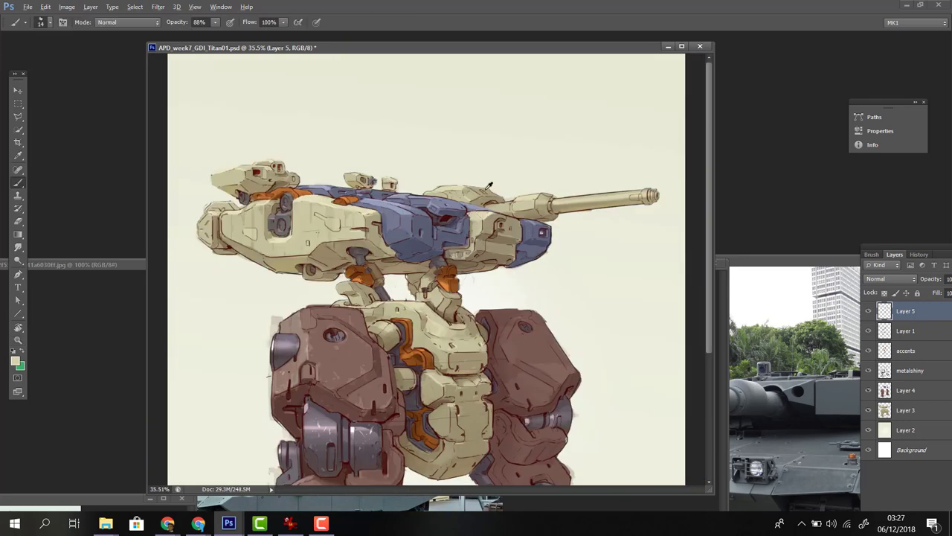
{"action": "key", "text": "7"}
{"action": "key", "text": "7"}
{"action": "scroll", "coordinate": [477, 193], "scroll_direction": "down", "scroll_amount": 3}
{"action": "left_click", "coordinate": [447, 192], "text": "alt"}
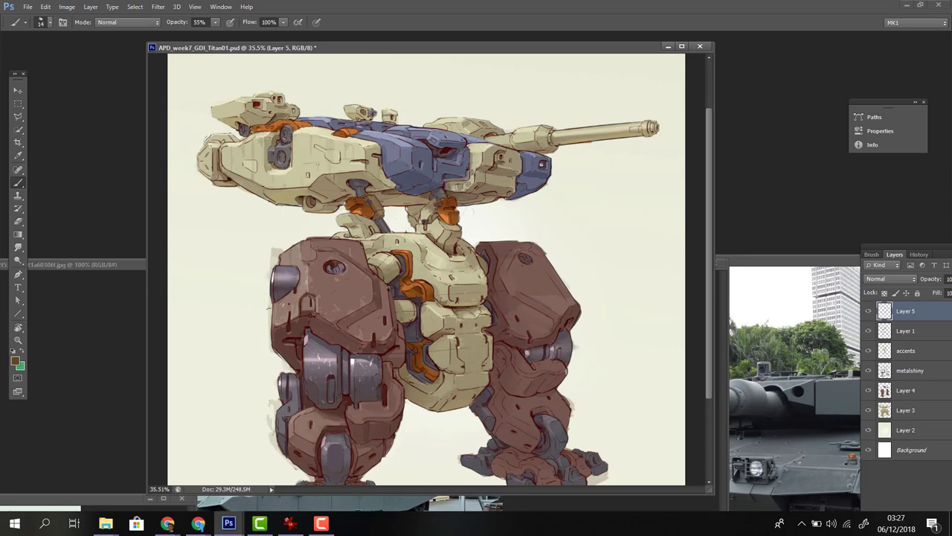
{"action": "scroll", "coordinate": [363, 363], "scroll_direction": "down", "scroll_amount": 5}
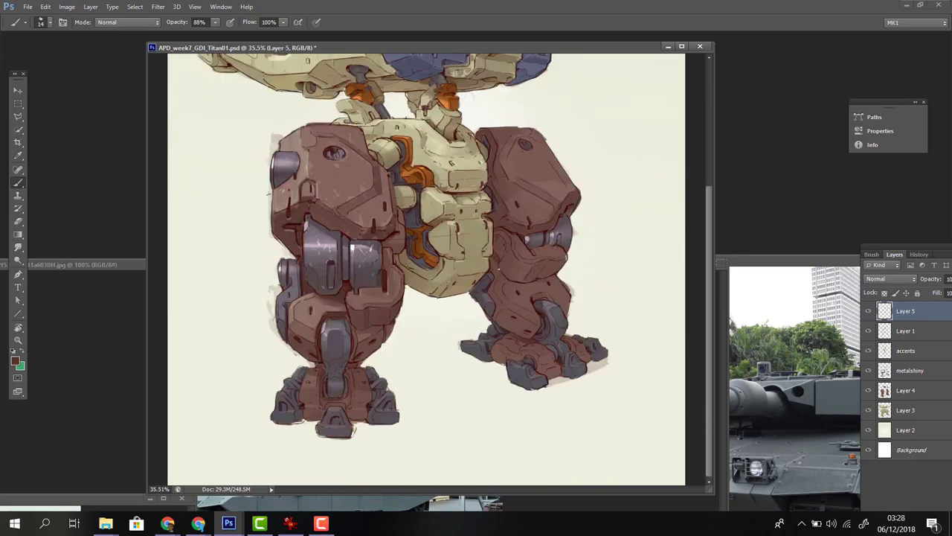
Switch to Layer 4 and touch up the reddish-brown leg armour at 99% opacity.
{"action": "left_click", "coordinate": [491, 257], "text": "ctrl"}
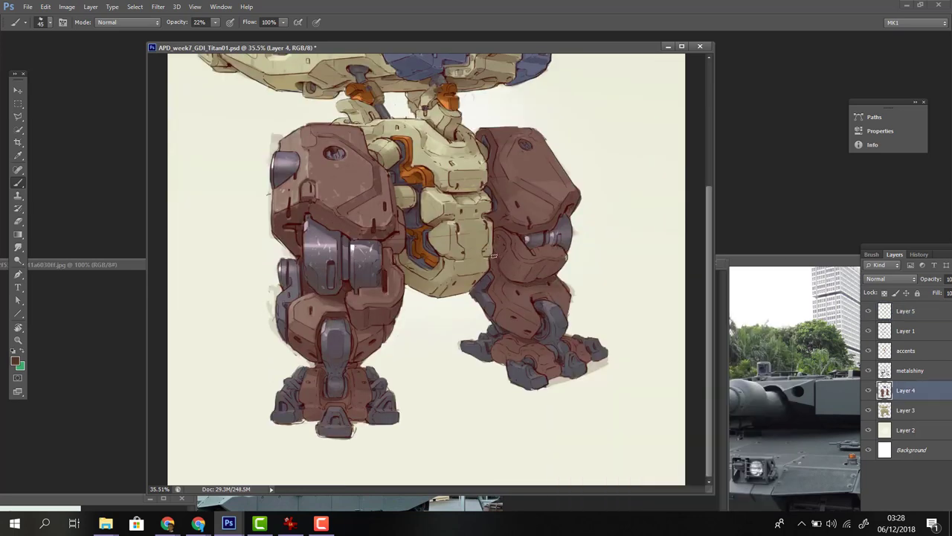
{"action": "key", "text": "8"}
{"action": "key", "text": "8"}
{"action": "right_click", "coordinate": [534, 318]}
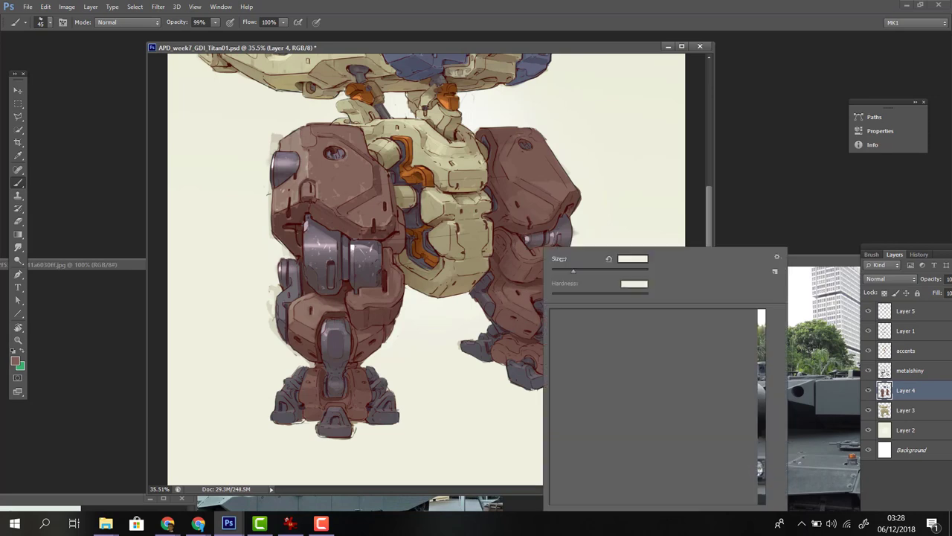
{"action": "key", "text": "Escape"}
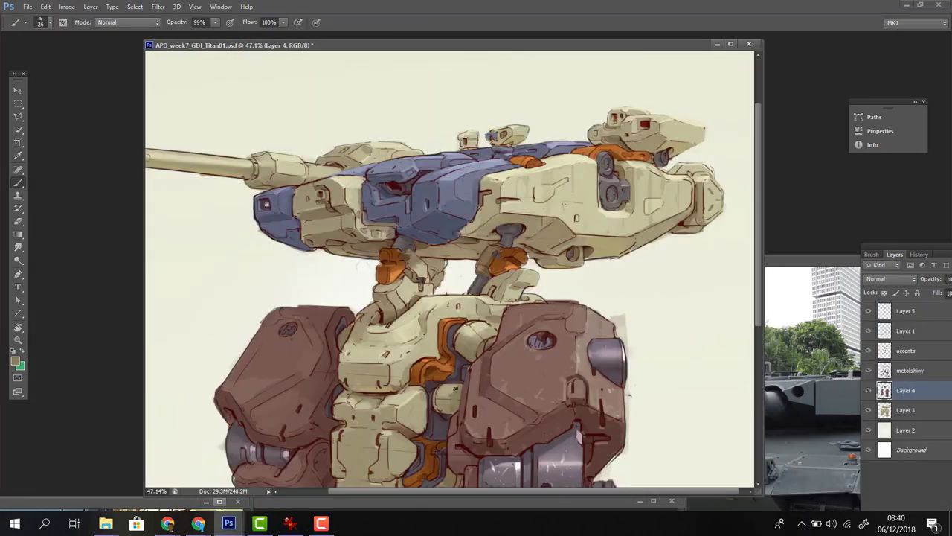
Return to Layer 5 and paint a slot detail on the metal cylinder in the near thigh's side at 88% opacity.
{"action": "key", "text": "8"}
{"action": "key", "text": "8"}
{"action": "left_click_drag", "start_coordinate": [613, 371], "coordinate": [603, 309]}
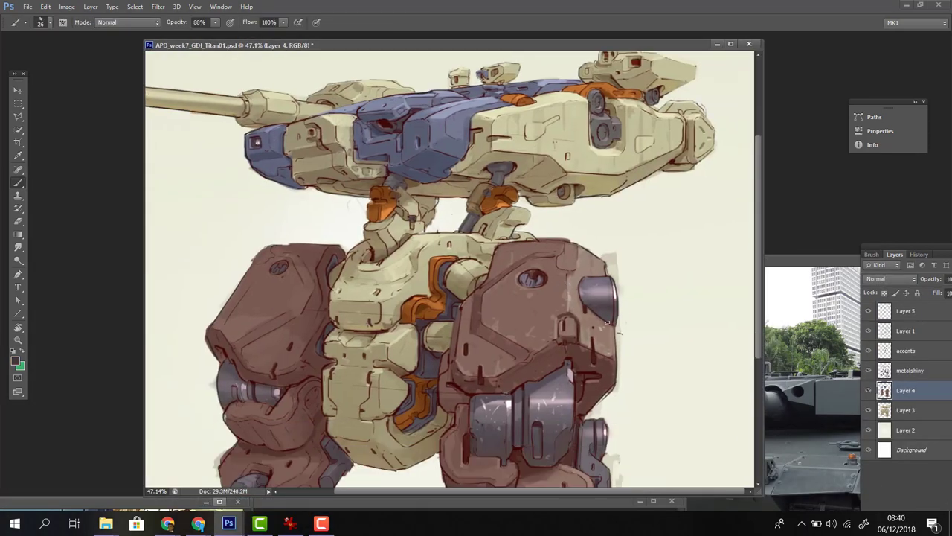
{"action": "key", "text": "alt+period"}
{"action": "right_click", "coordinate": [600, 290]}
{"action": "key", "text": "Escape"}
{"action": "left_click", "coordinate": [606, 288], "text": "alt"}
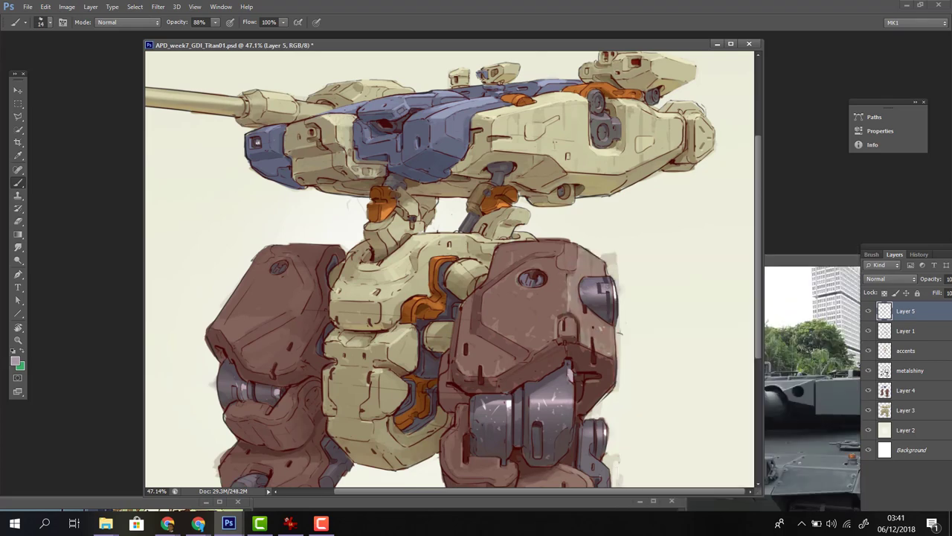
Add white highlights and dark accents to the near thigh's metal cylinder and round port.
{"action": "scroll", "coordinate": [565, 298], "scroll_direction": "down", "scroll_amount": 3}
{"action": "left_click", "coordinate": [565, 294], "text": "alt"}
{"action": "left_click_drag", "start_coordinate": [565, 293], "coordinate": [564, 385]}
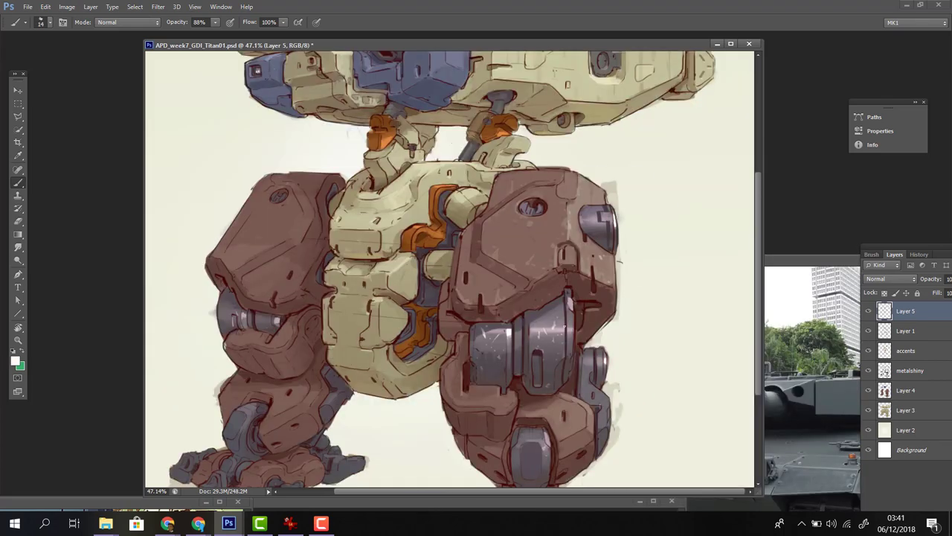
{"action": "left_click_drag", "start_coordinate": [594, 158], "coordinate": [614, 205]}
{"action": "left_click", "coordinate": [616, 255], "text": "alt"}
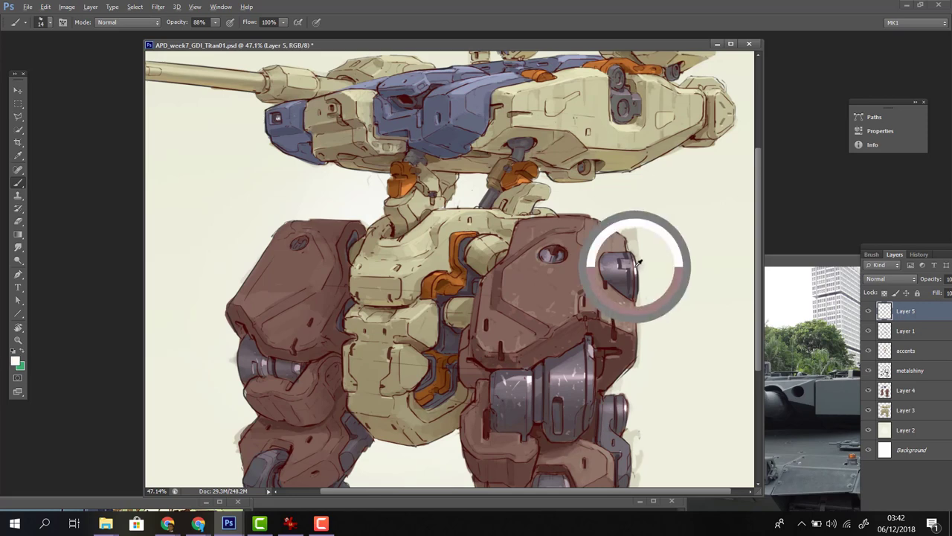
{"action": "left_click_drag", "start_coordinate": [548, 299], "coordinate": [545, 343]}
{"action": "left_click", "coordinate": [585, 208], "text": "alt"}
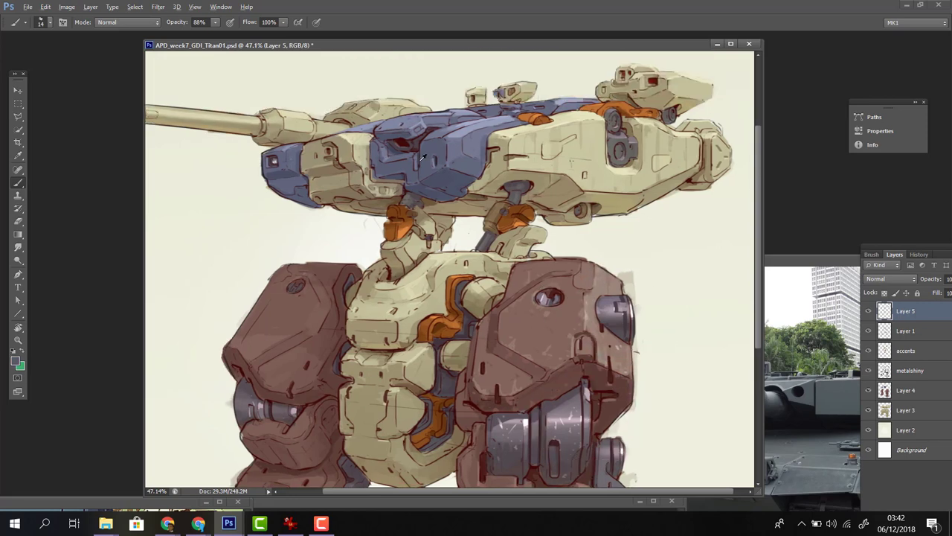
Sample the hull's blues and paint small dark vents on the lower face of the blue armour.
{"action": "left_click", "coordinate": [438, 159], "text": "alt"}
{"action": "left_click", "coordinate": [453, 192], "text": "alt"}
{"action": "key", "text": "9"}
{"action": "key", "text": "9"}
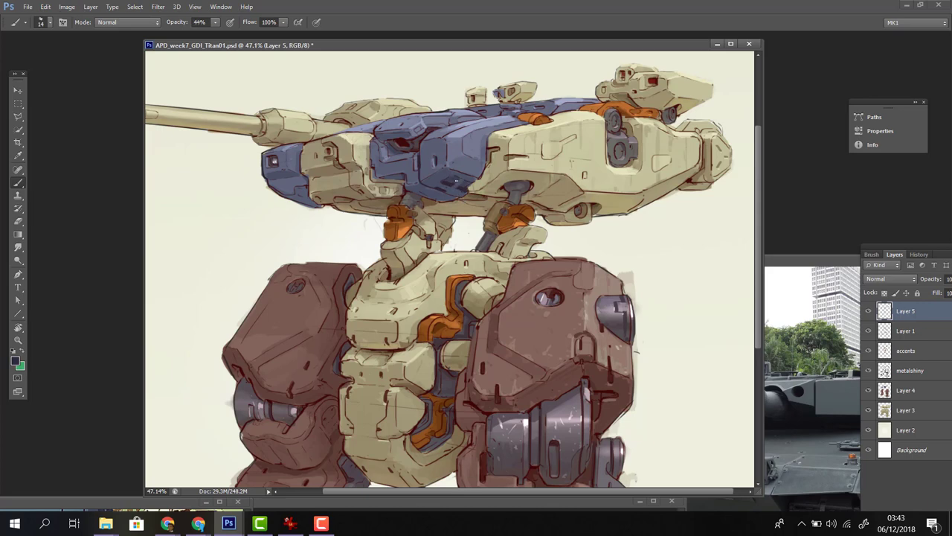
Sample tones from the cream front armour and paint small brown recesses on it at 99% opacity.
{"action": "left_click", "coordinate": [361, 153], "text": "alt"}
{"action": "left_click", "coordinate": [398, 199], "text": "alt"}
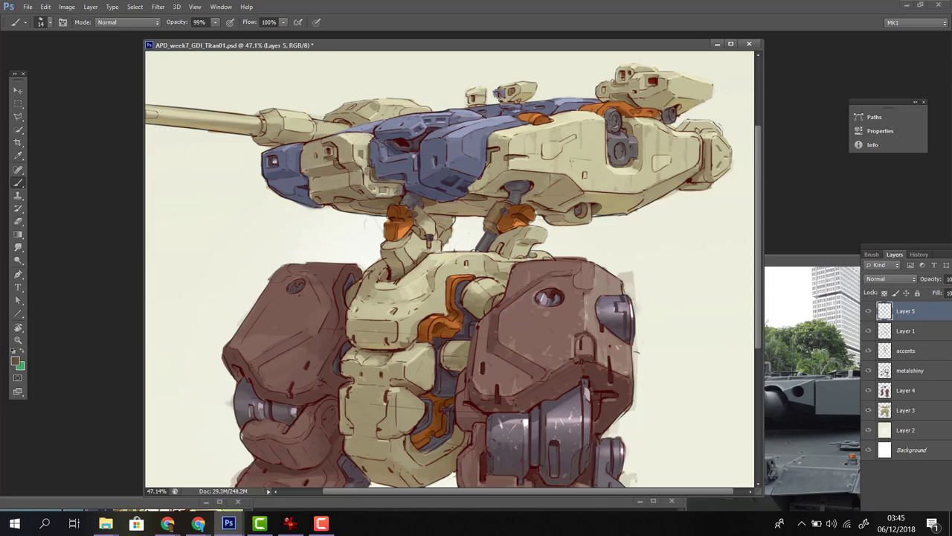
{"action": "left_click_drag", "start_coordinate": [397, 200], "coordinate": [394, 232]}
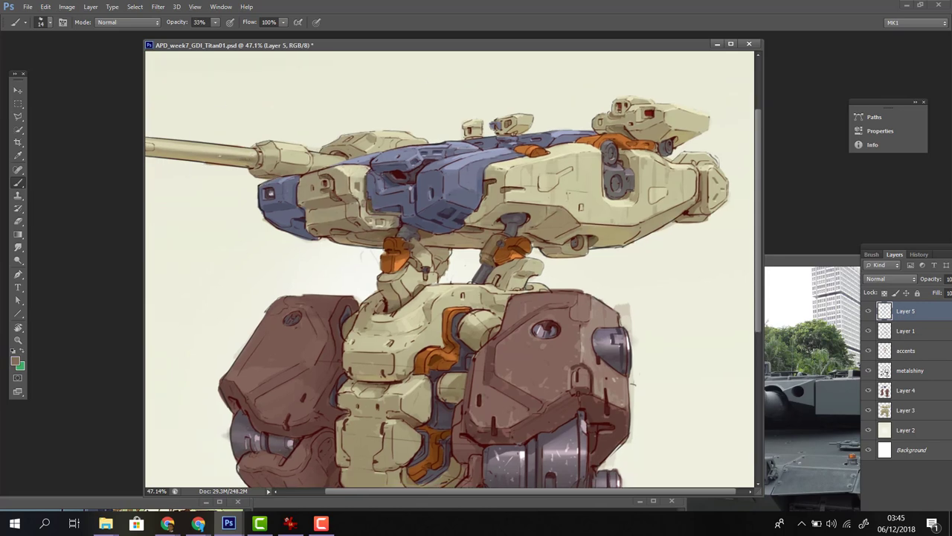
Touch up the main gun's barrel and muzzle with dark red-brown at 99% opacity.
{"action": "left_click_drag", "start_coordinate": [207, 154], "coordinate": [272, 147]}
{"action": "key", "text": "9"}
{"action": "key", "text": "9"}
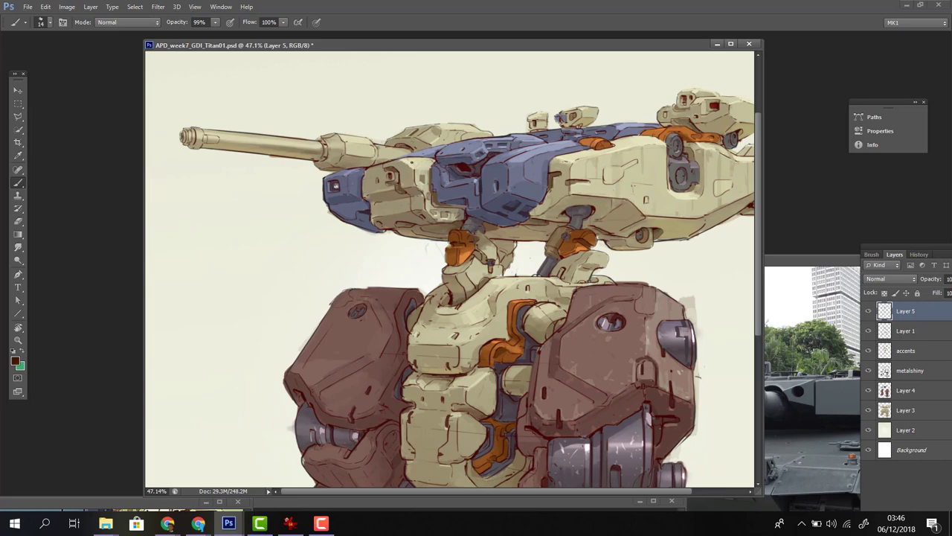
{"action": "left_click_drag", "start_coordinate": [174, 131], "coordinate": [96, 125]}
Sample a brown from the rear turret, paint its small details, and add cream touches at 33% opacity.
{"action": "left_click", "coordinate": [628, 113], "text": "alt"}
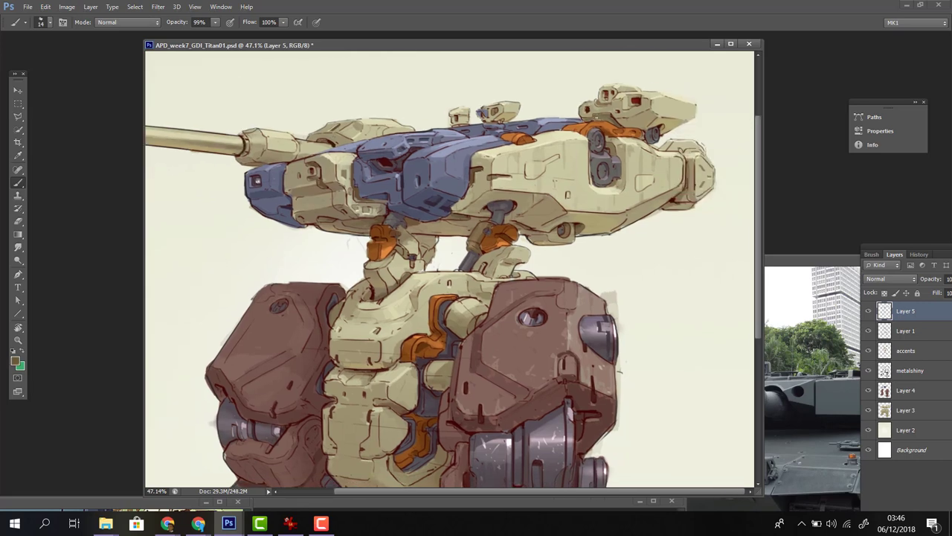
{"action": "left_click_drag", "start_coordinate": [597, 116], "coordinate": [597, 120]}
{"action": "key", "text": "3"}
{"action": "key", "text": "3"}
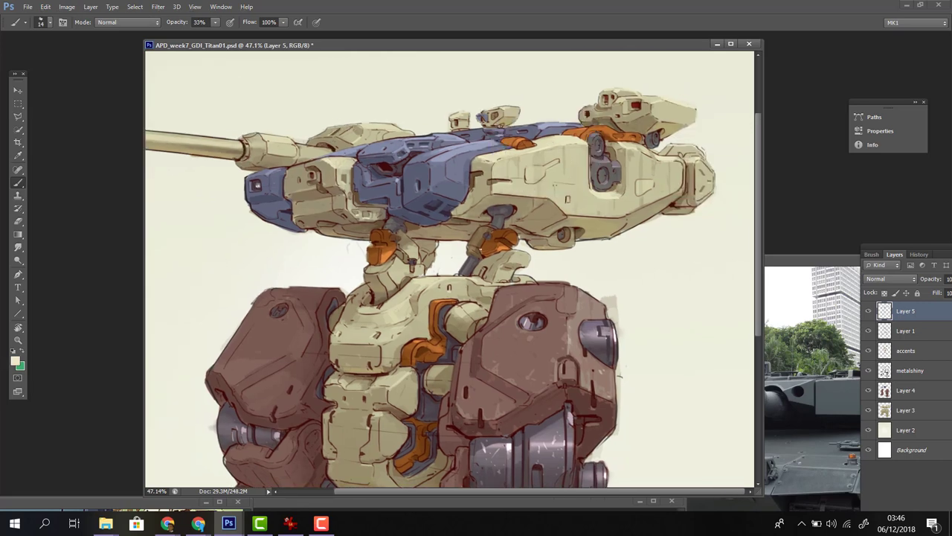
Shade the cream chest plates with sampled tones at 22% to 33% opacity.
{"action": "scroll", "coordinate": [449, 269], "scroll_direction": "down", "scroll_amount": 3}
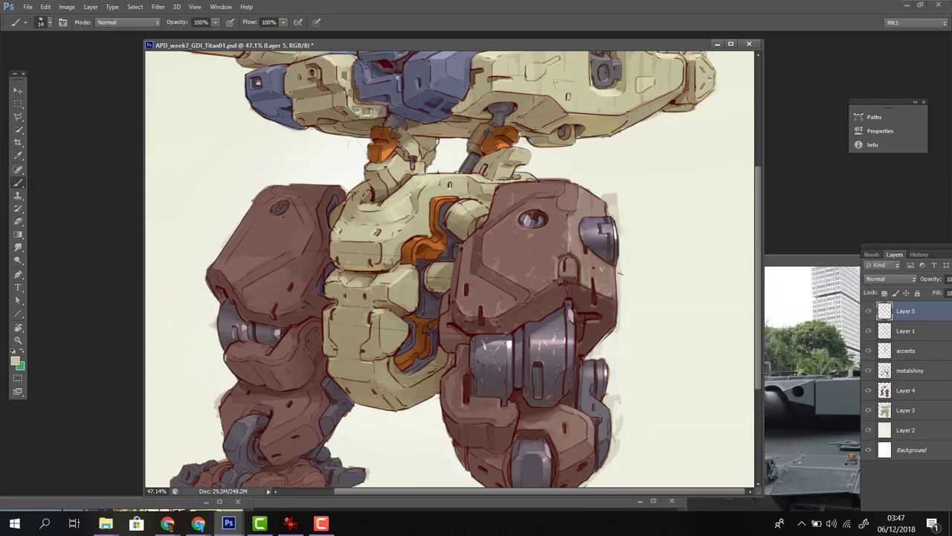
{"action": "key", "text": "3"}
{"action": "key", "text": "3"}
{"action": "left_click_drag", "start_coordinate": [360, 192], "coordinate": [392, 222]}
{"action": "left_click", "coordinate": [368, 277], "text": "alt"}
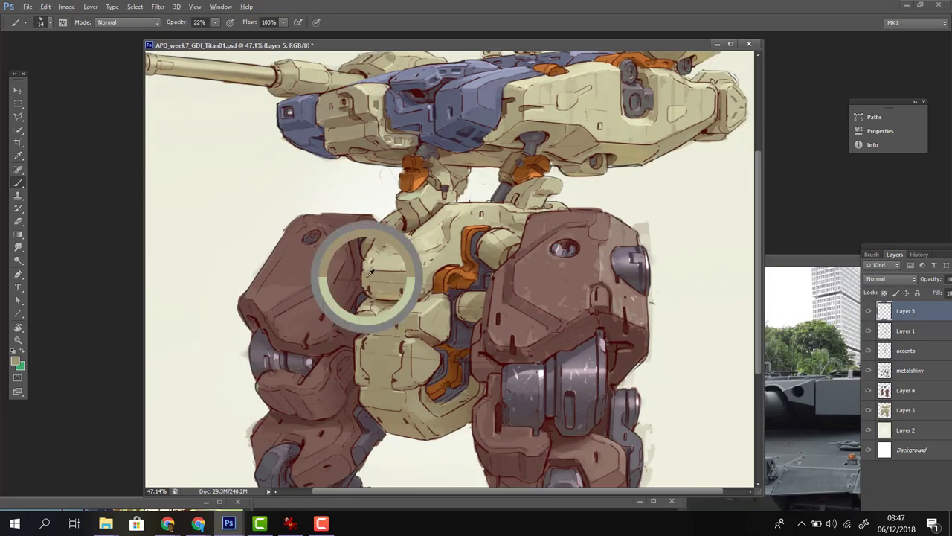
Paint dark brown seams on the two cream cylinders between torso and near thigh at 99% opacity.
{"action": "left_click", "coordinate": [396, 324], "text": "alt"}
{"action": "key", "text": "9"}
{"action": "key", "text": "9"}
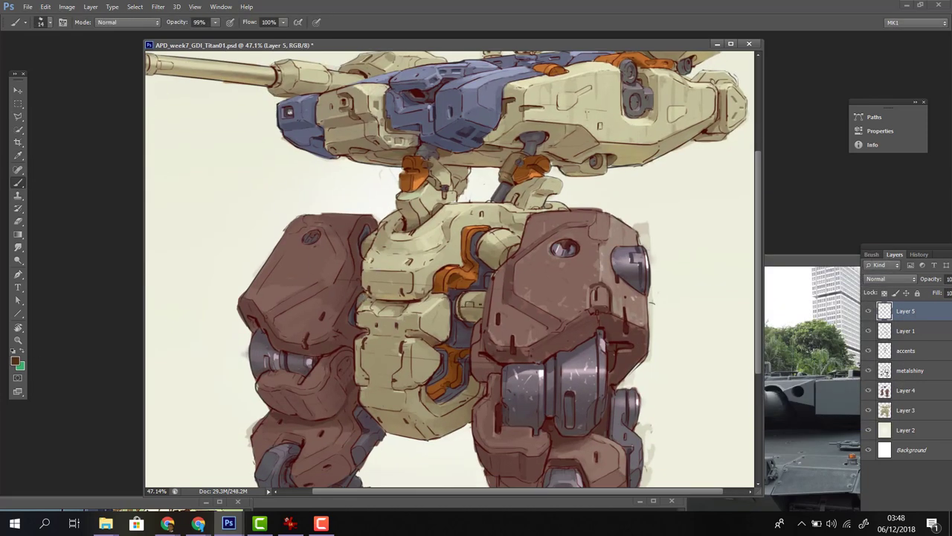
{"action": "left_click_drag", "start_coordinate": [480, 231], "coordinate": [509, 254]}
{"action": "left_click", "coordinate": [453, 336], "text": "alt"}
{"action": "left_click_drag", "start_coordinate": [450, 371], "coordinate": [451, 394]}
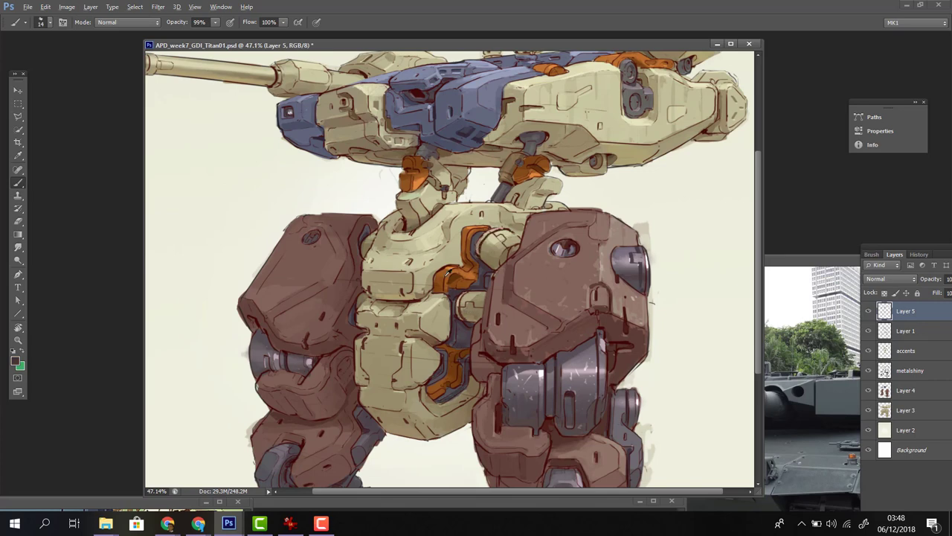
Darken the vents on the blue hull and shade the underside of its blue nose at 55% opacity.
{"action": "scroll", "coordinate": [459, 249], "scroll_direction": "down", "scroll_amount": 1}
{"action": "scroll", "coordinate": [470, 183], "scroll_direction": "up", "scroll_amount": 2}
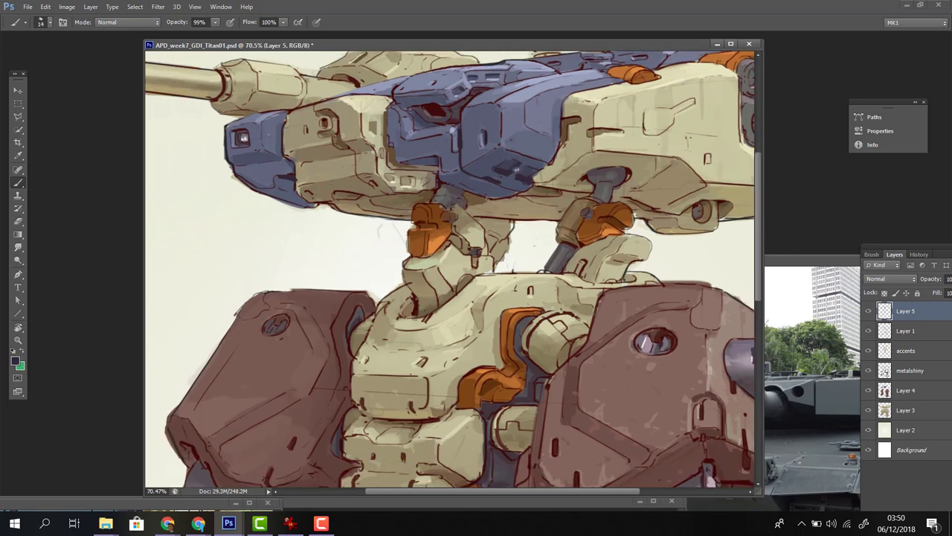
{"action": "mouse_move", "coordinate": [516, 170]}
{"action": "left_mouse_down"}
{"action": "mouse_move", "coordinate": [536, 157]}
{"action": "mouse_move", "coordinate": [480, 189]}
{"action": "mouse_move", "coordinate": [442, 195]}
{"action": "left_mouse_up"}
{"action": "left_click", "coordinate": [339, 193], "text": "alt"}
{"action": "key", "text": "5"}
{"action": "key", "text": "5"}
{"action": "left_click_drag", "start_coordinate": [275, 184], "coordinate": [313, 205]}
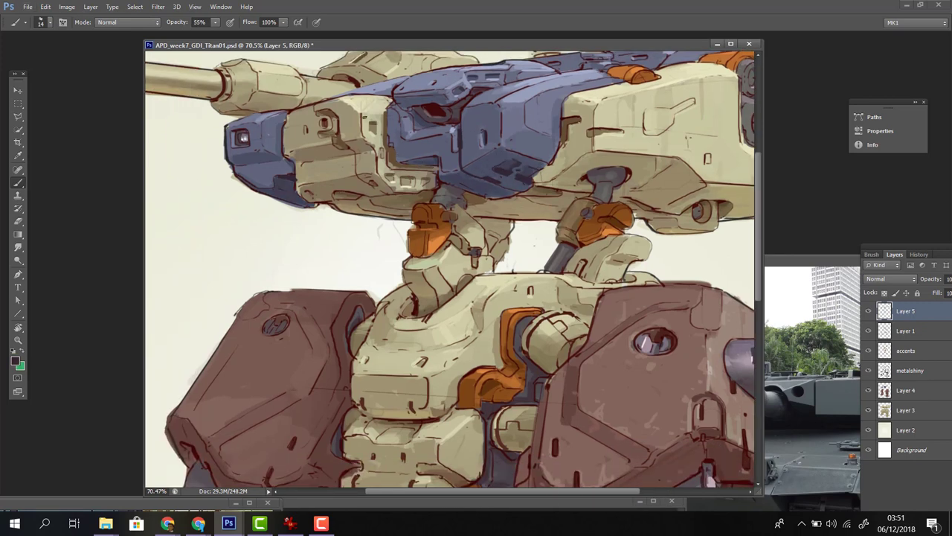
Paint lavender edge highlights on the blue hull armour at 99% opacity.
{"action": "left_click_drag", "start_coordinate": [446, 182], "coordinate": [498, 195]}
{"action": "left_click_drag", "start_coordinate": [253, 119], "coordinate": [280, 195]}
{"action": "key", "text": "9"}
{"action": "key", "text": "9"}
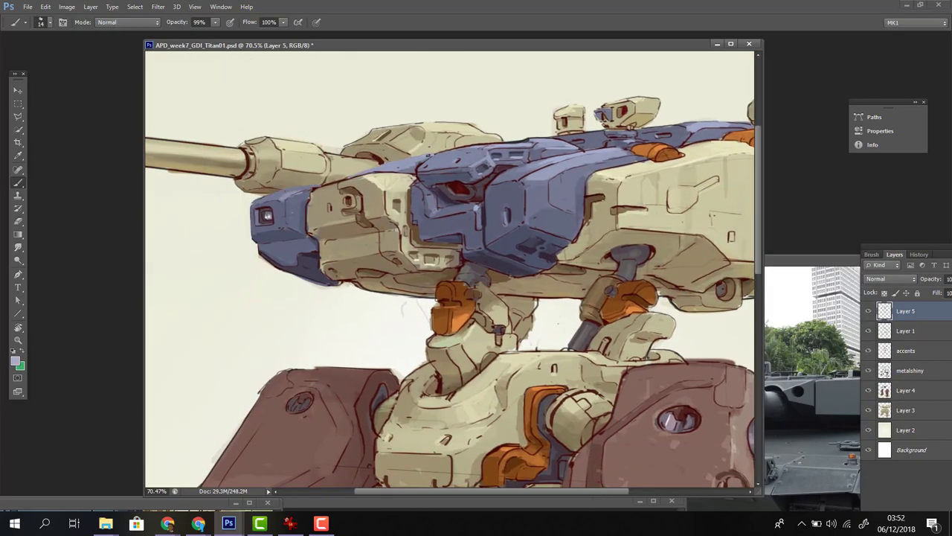
Sample the far leg's reddish tones and refine the armour edges around its knee at 77% opacity.
{"action": "left_click_drag", "start_coordinate": [528, 324], "coordinate": [428, 337]}
{"action": "key", "text": "z"}
{"action": "scroll", "coordinate": [428, 337], "scroll_direction": "down", "scroll_amount": 5}
{"action": "key", "text": "b"}
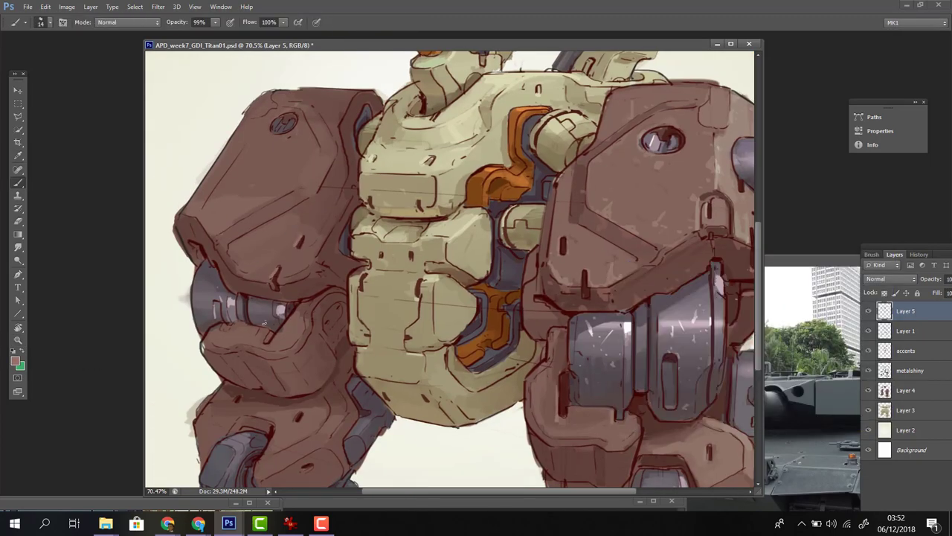
{"action": "left_click", "coordinate": [270, 389], "text": "alt"}
{"action": "key", "text": "7"}
{"action": "key", "text": "7"}
{"action": "left_click", "coordinate": [215, 328], "text": "alt"}
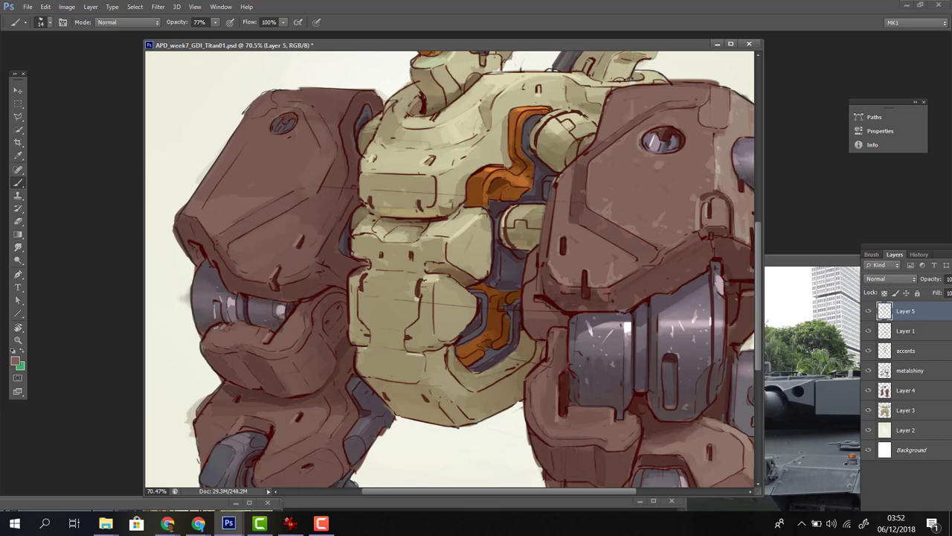
Paint pale pink scratches and wear on the far thigh and leg armour at 44% opacity.
{"action": "key", "text": "z"}
{"action": "scroll", "coordinate": [286, 285], "scroll_direction": "up", "scroll_amount": 3}
{"action": "key", "text": "b"}
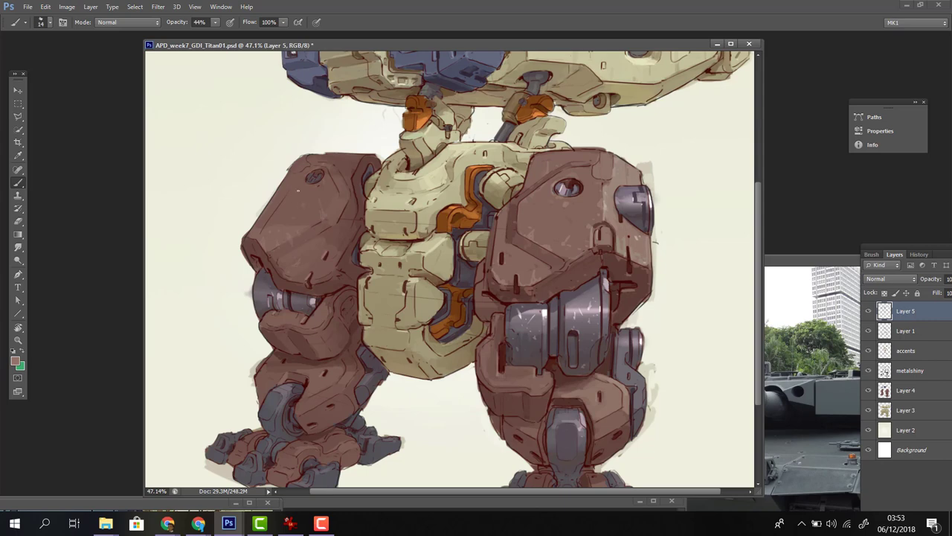
{"action": "scroll", "coordinate": [570, 410], "scroll_direction": "down", "scroll_amount": 3}
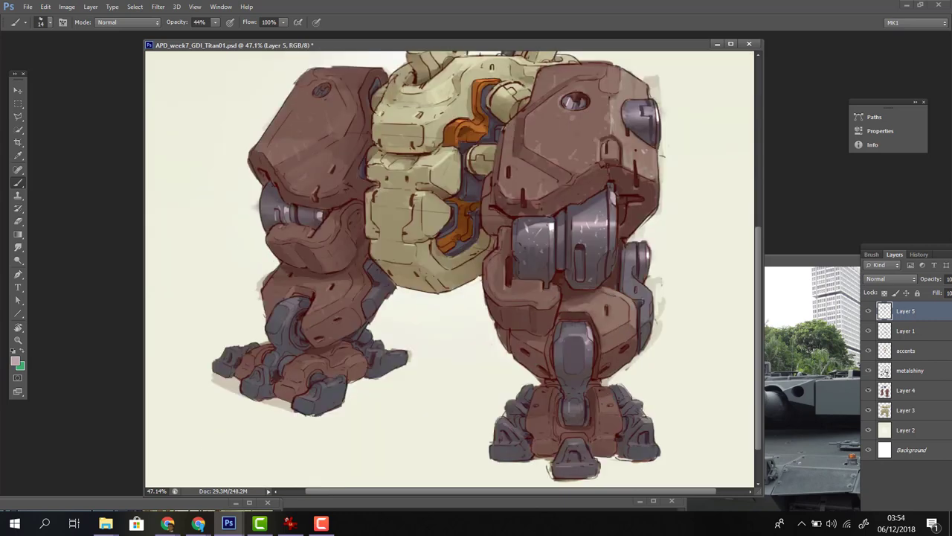
{"action": "left_click_drag", "start_coordinate": [625, 391], "coordinate": [582, 368]}
Set the foreground colour to brown #6a553a and return to the Brush tool.
{"action": "scroll", "coordinate": [543, 204], "scroll_direction": "up", "scroll_amount": 5}
{"action": "left_click", "coordinate": [15, 361]}
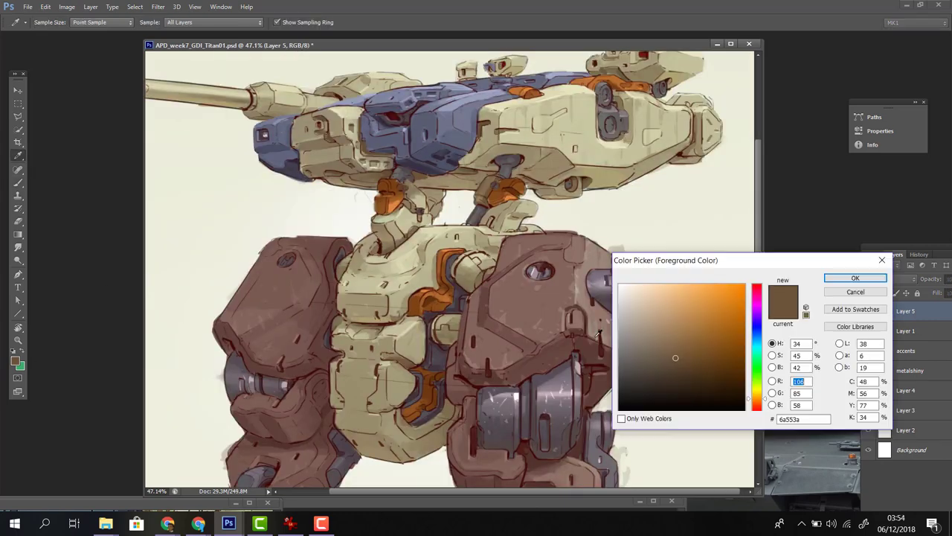
{"action": "key", "text": "Return"}
{"action": "key", "text": "b"}
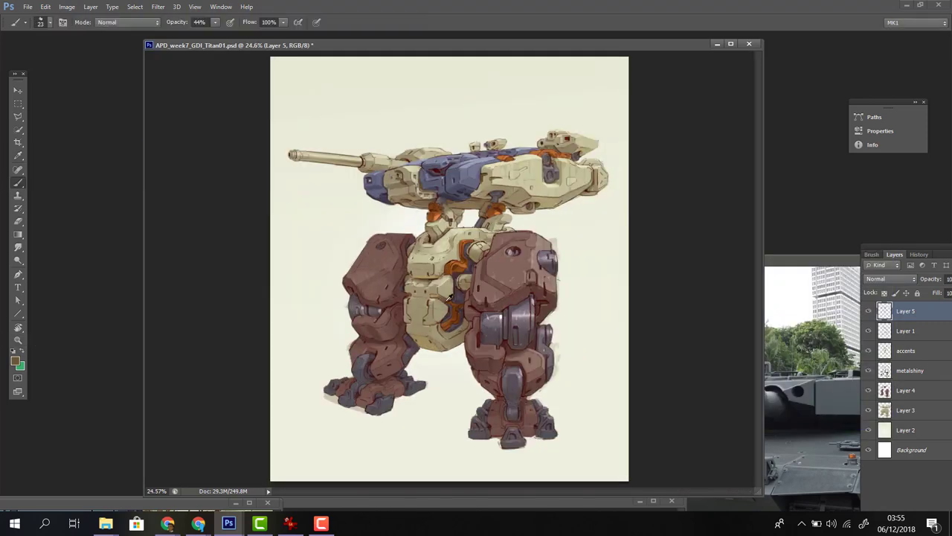
Set the foreground colour to khaki #a9a380 and continue refining the hull on Layer 5.
{"action": "key", "text": "ctrl+0"}
{"action": "left_click", "coordinate": [15, 361]}
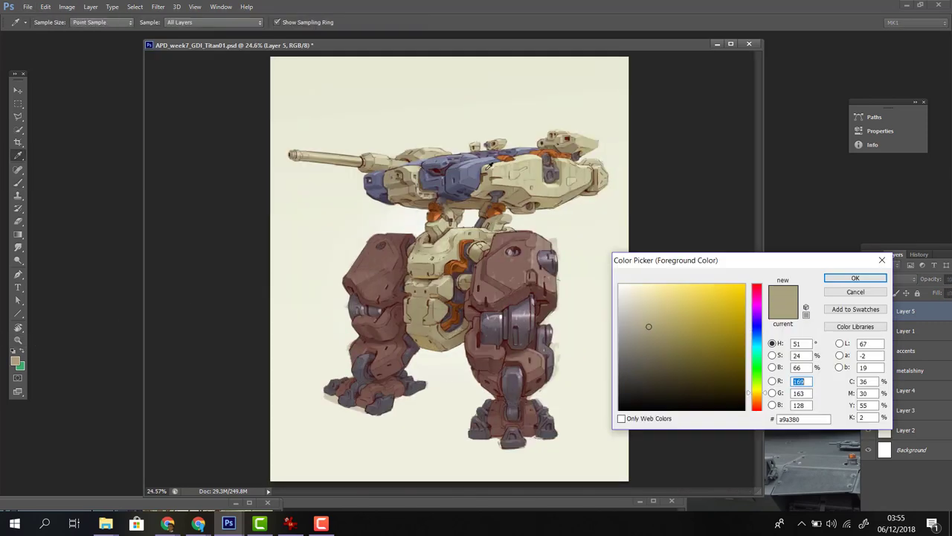
{"action": "key", "text": "Return"}
{"action": "left_click", "coordinate": [445, 169], "text": "ctrl"}
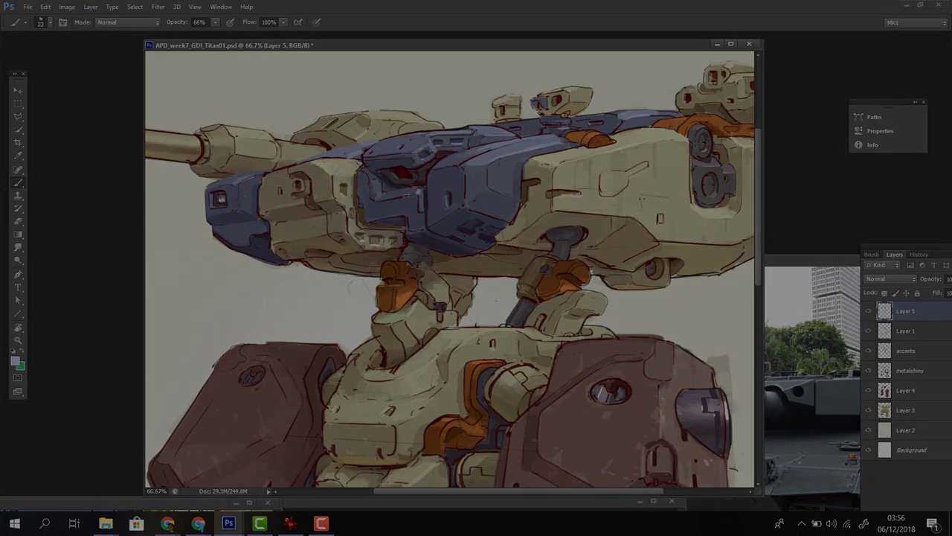